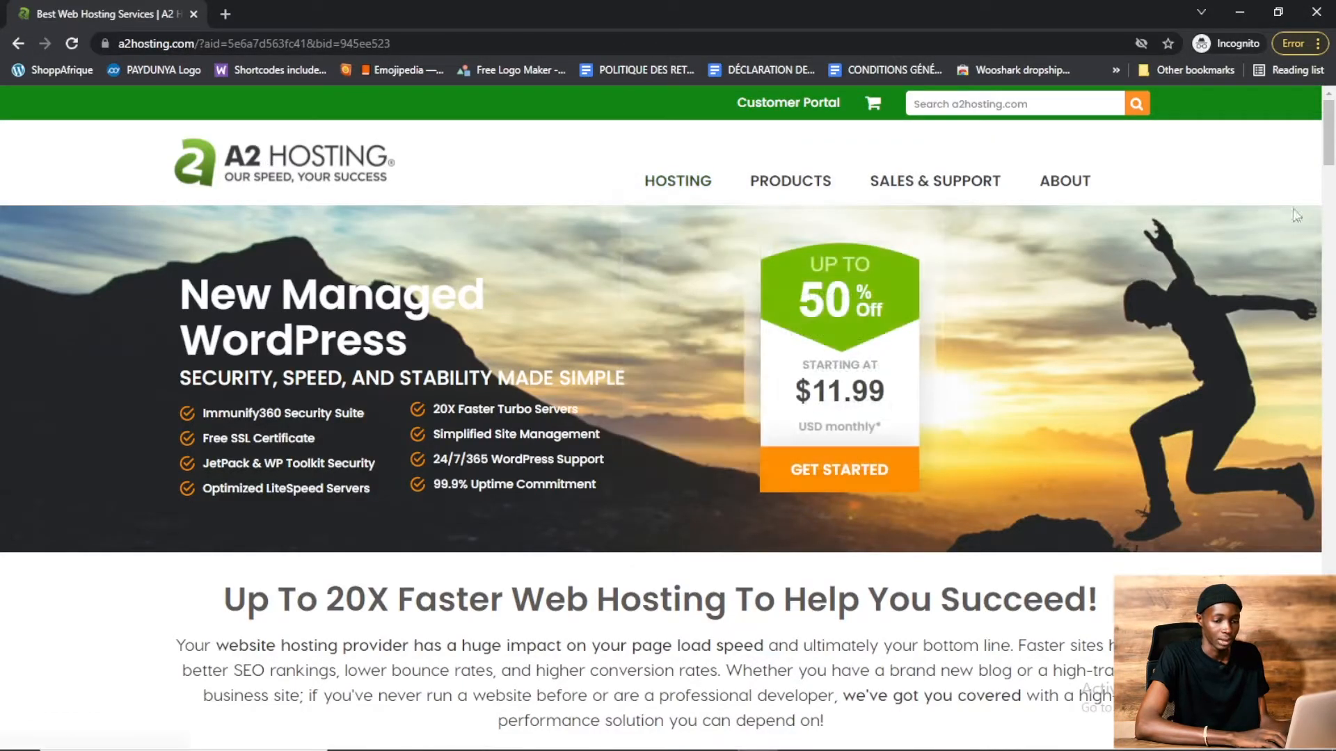
Choose the StartUp shared web hosting plan from the pricing table
drag(1328, 150, 1332, 210)
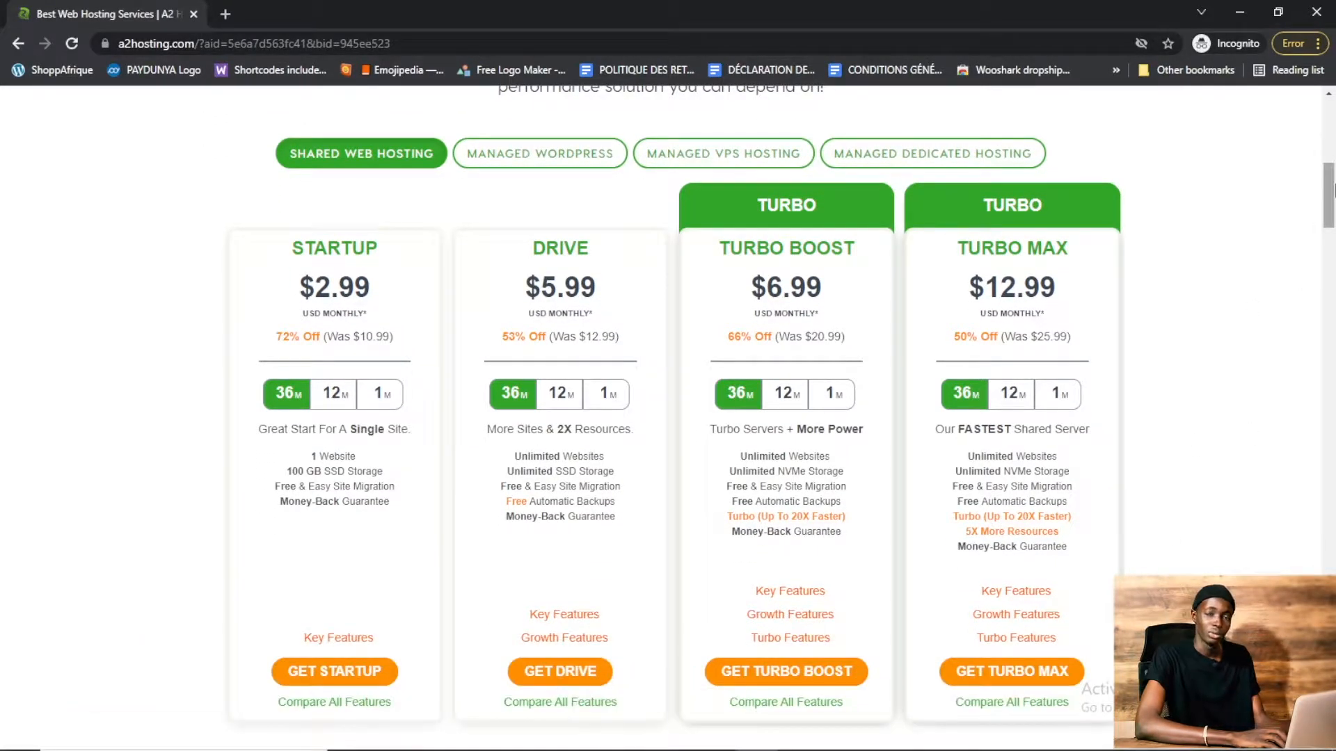
drag(1333, 188, 1332, 194)
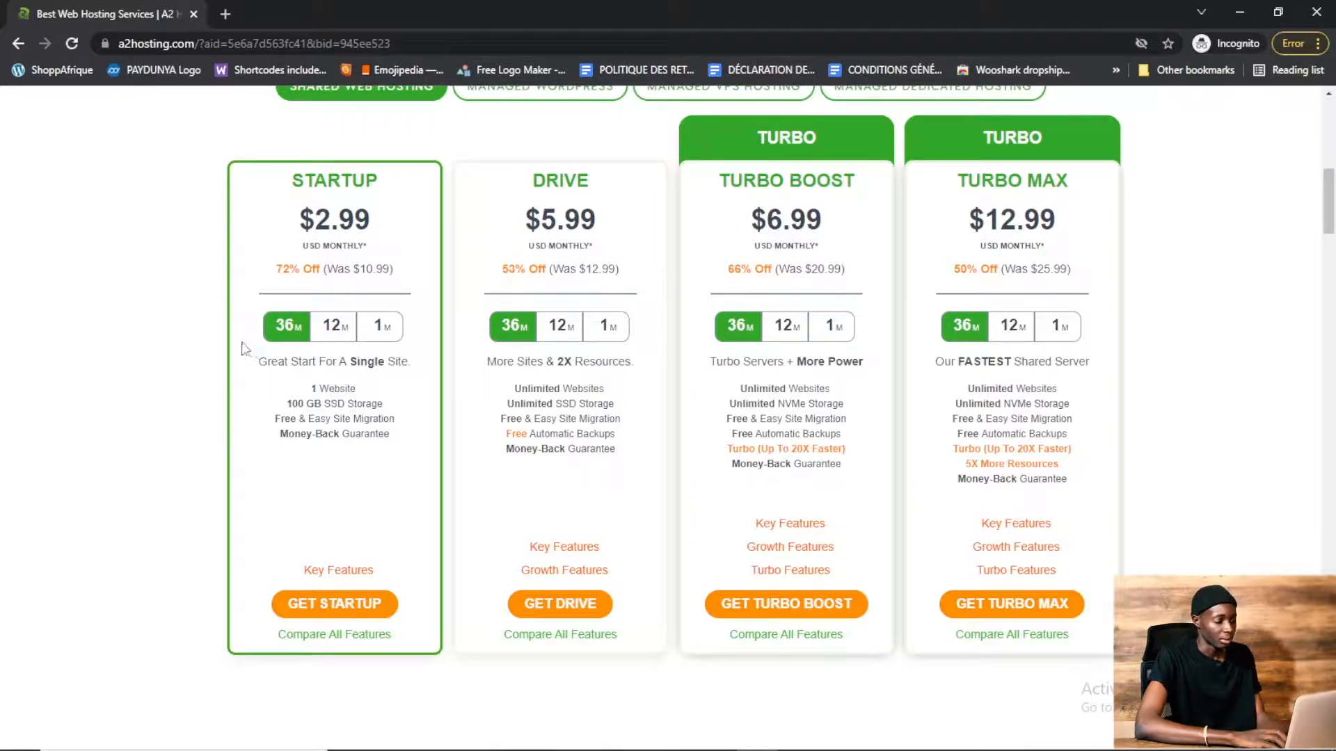
click(325, 604)
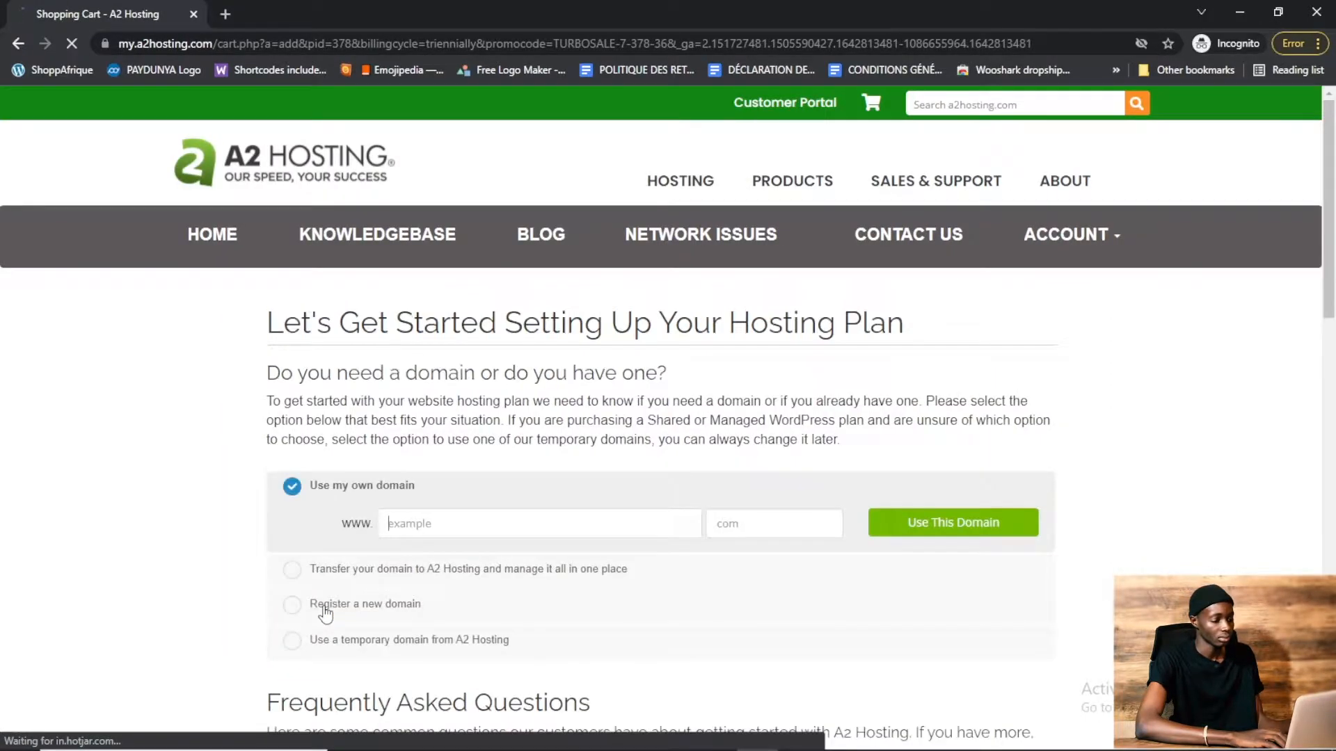
Select registering a new domain and check availability of tutorielyoutube2 with .com
drag(1330, 228, 1332, 271)
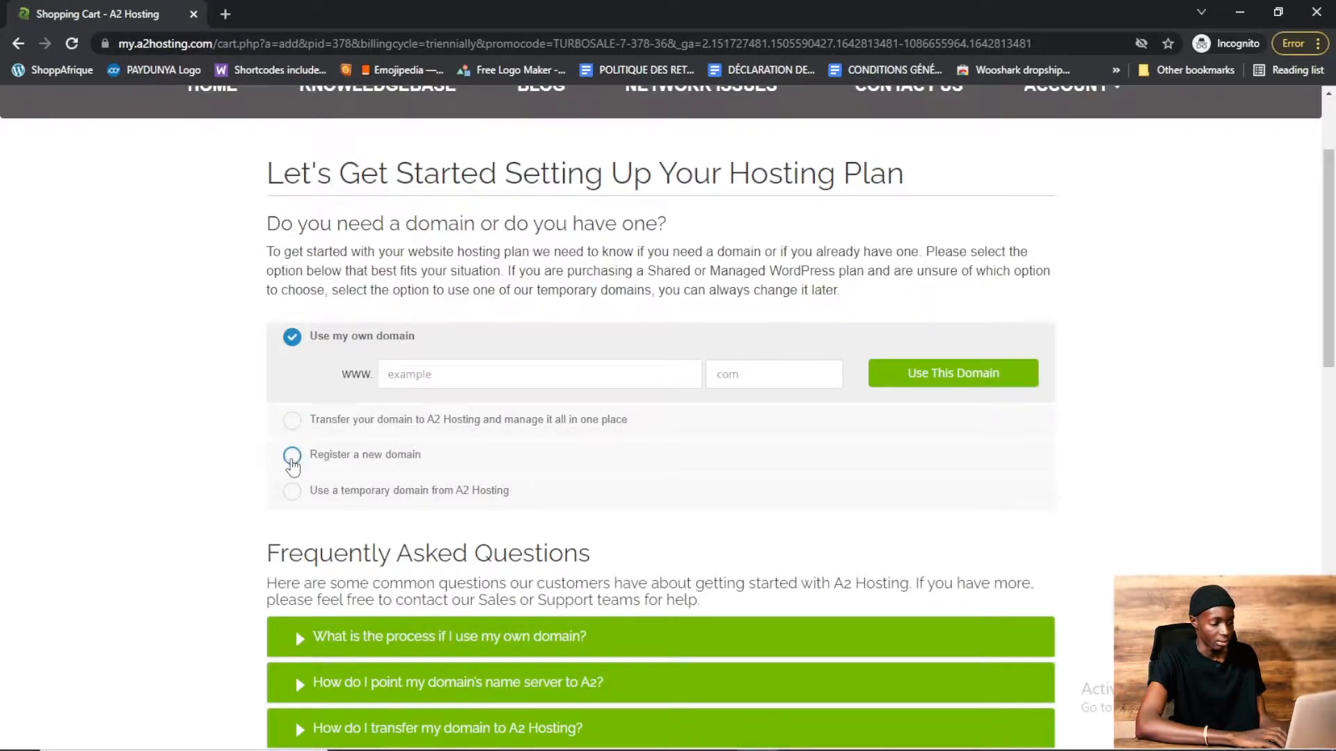
click(292, 458)
click(504, 447)
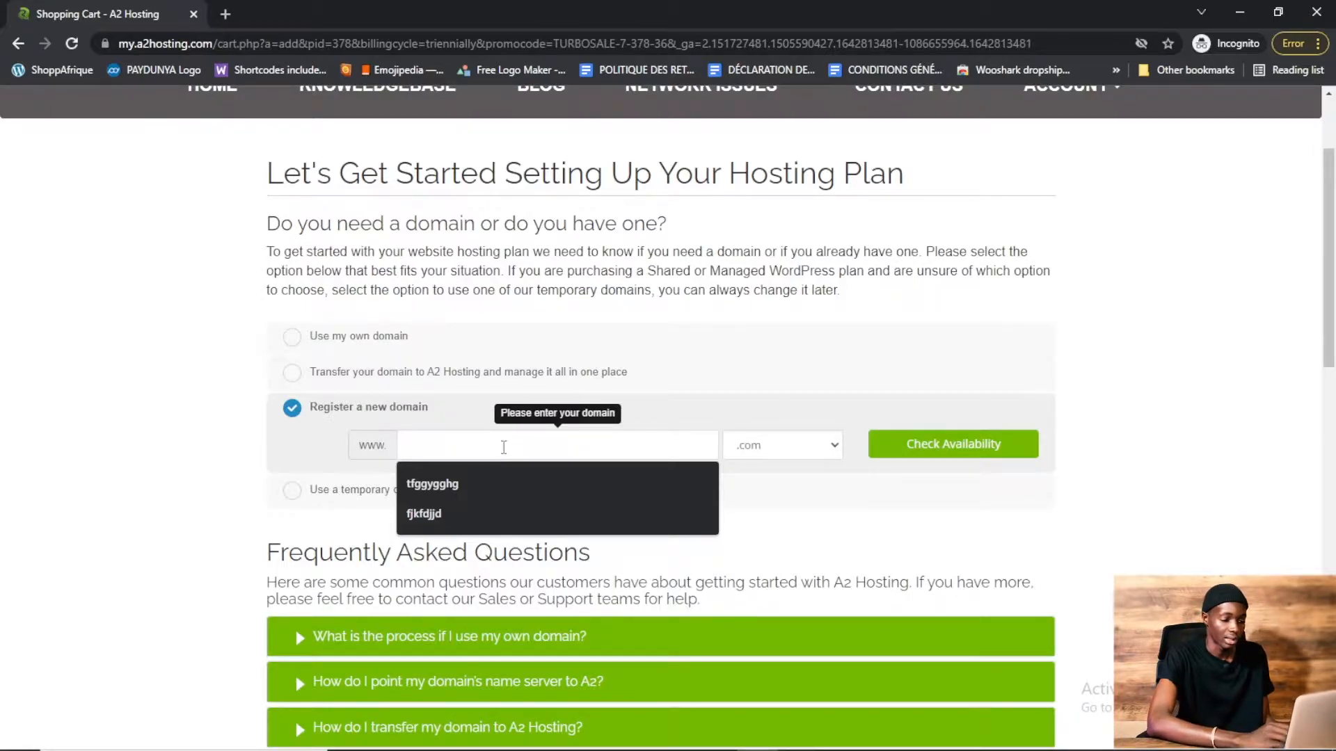
text(tutorie)
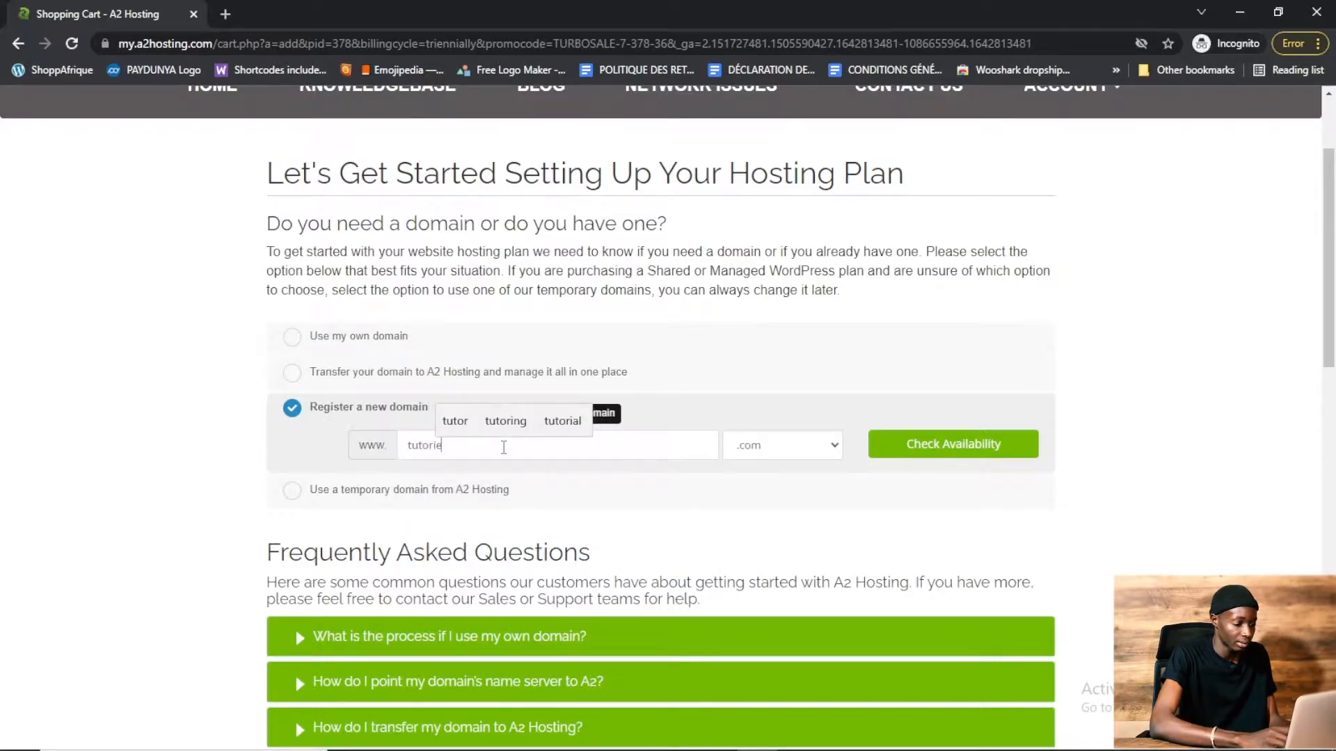
text(lyoutube2)
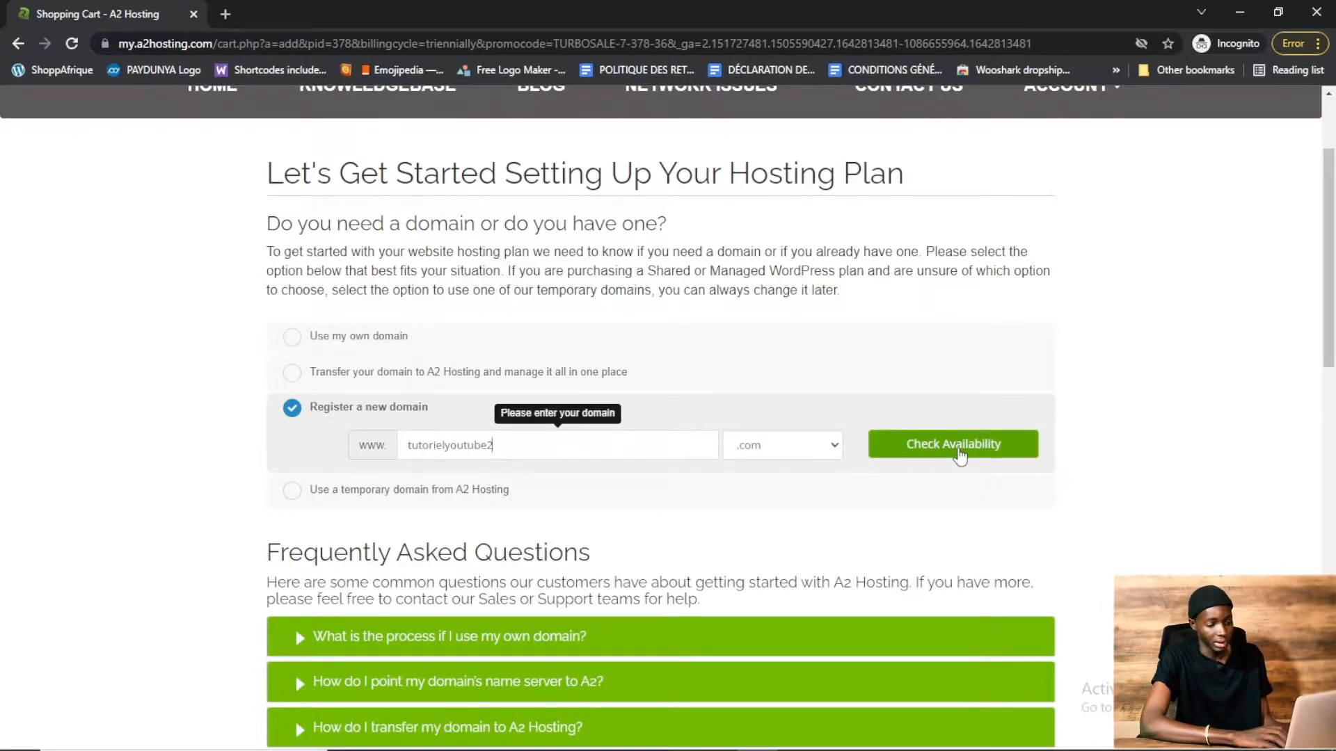
click(960, 456)
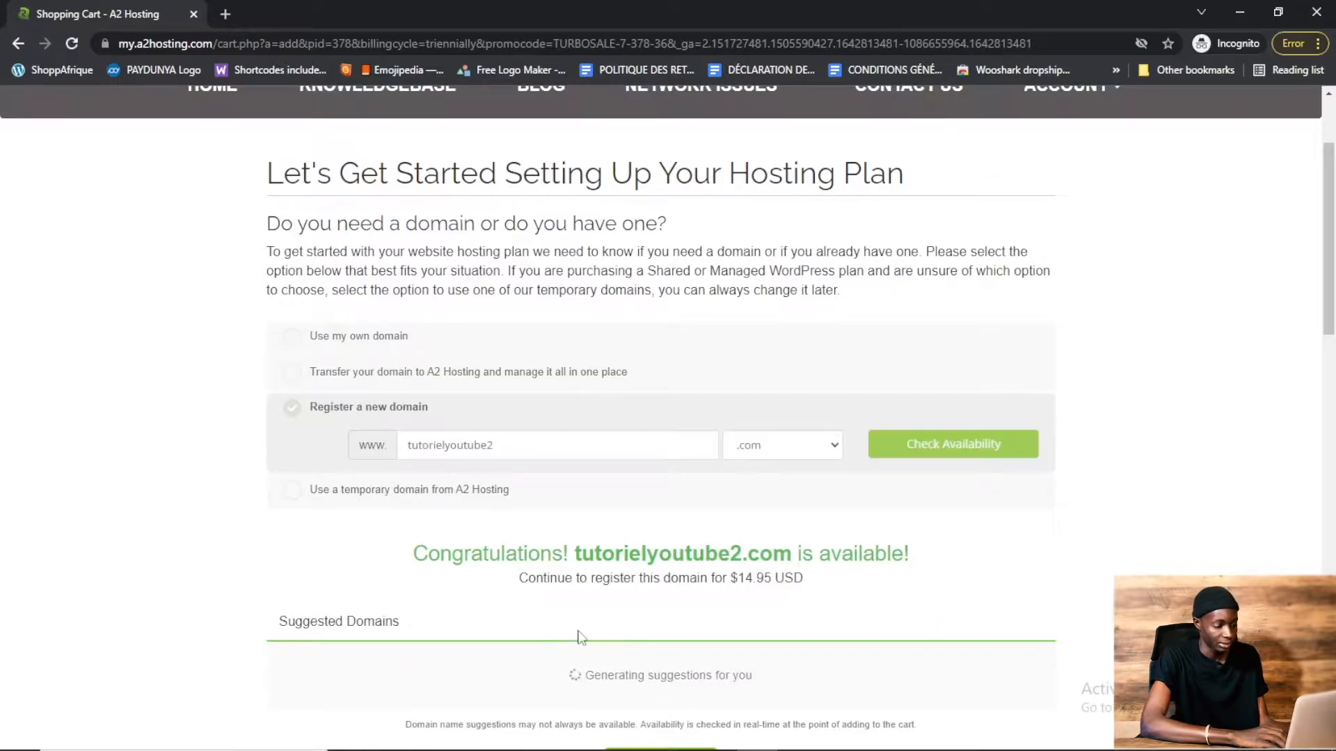
Continue with the available domain to the hosting configuration
drag(412, 554, 911, 556)
drag(1329, 247, 1332, 345)
click(666, 550)
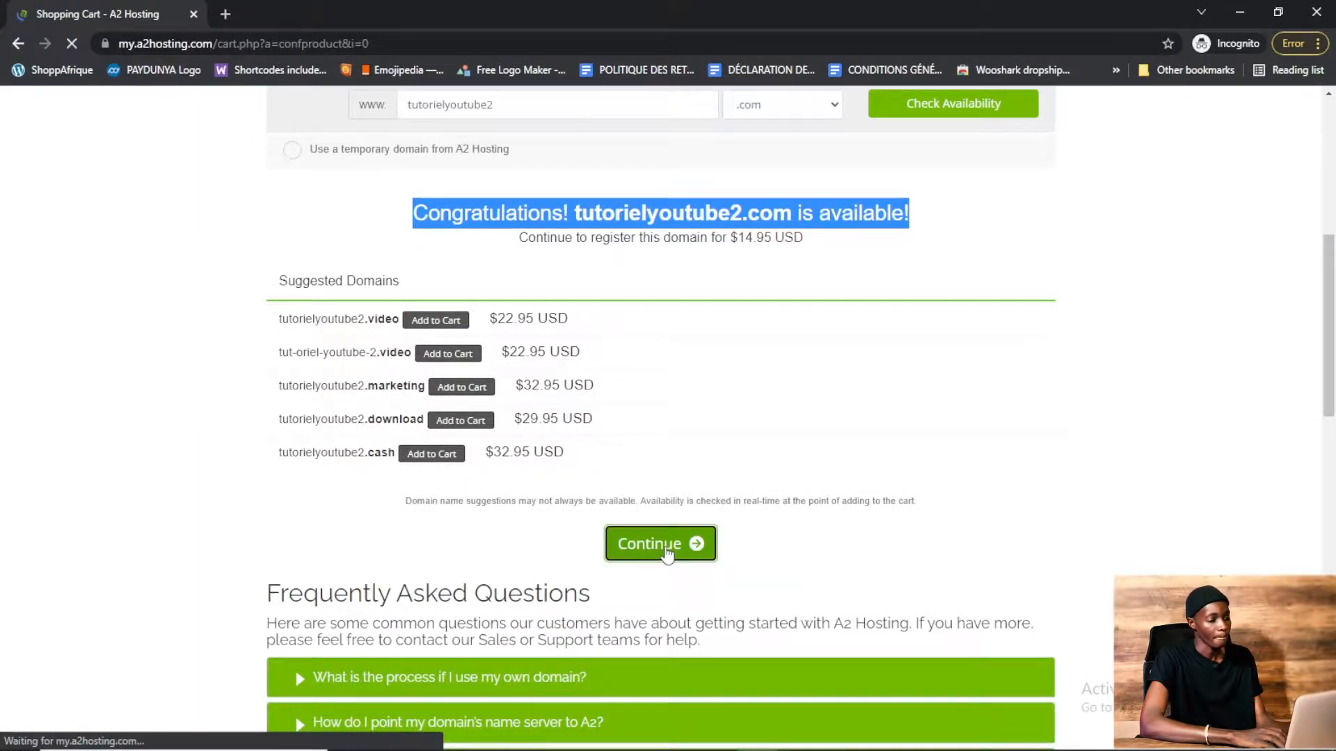
Switch the order currency to EUR and set the billing cycle to 12 Month Price
scroll(430, 220, down, 3)
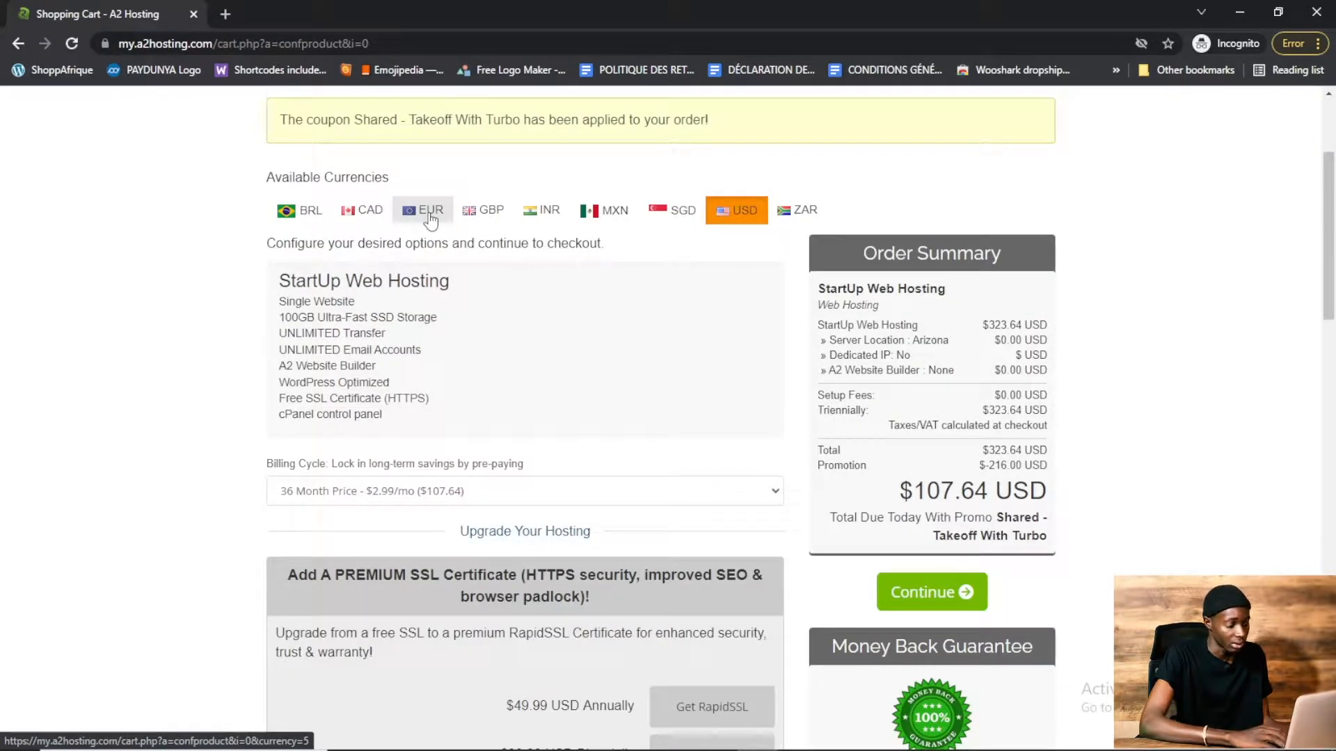
click(431, 217)
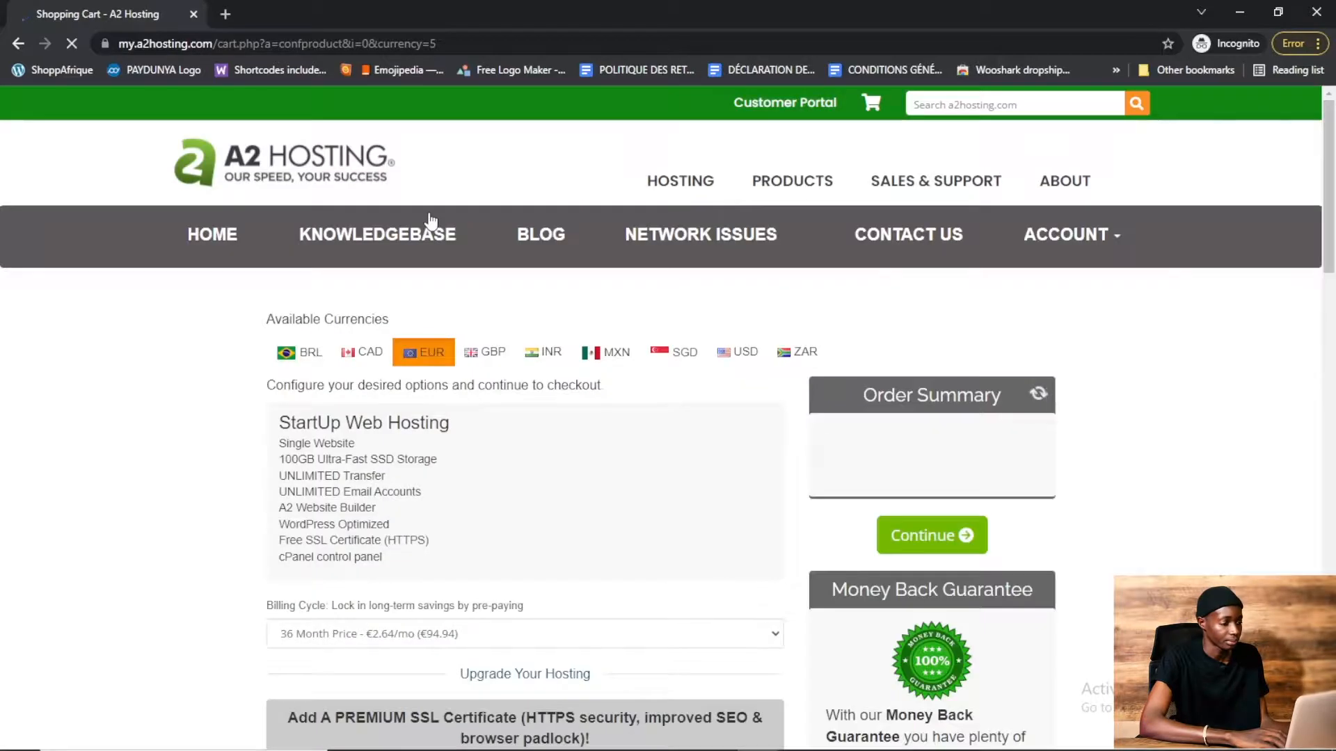
scroll(1333, 188, down, 3)
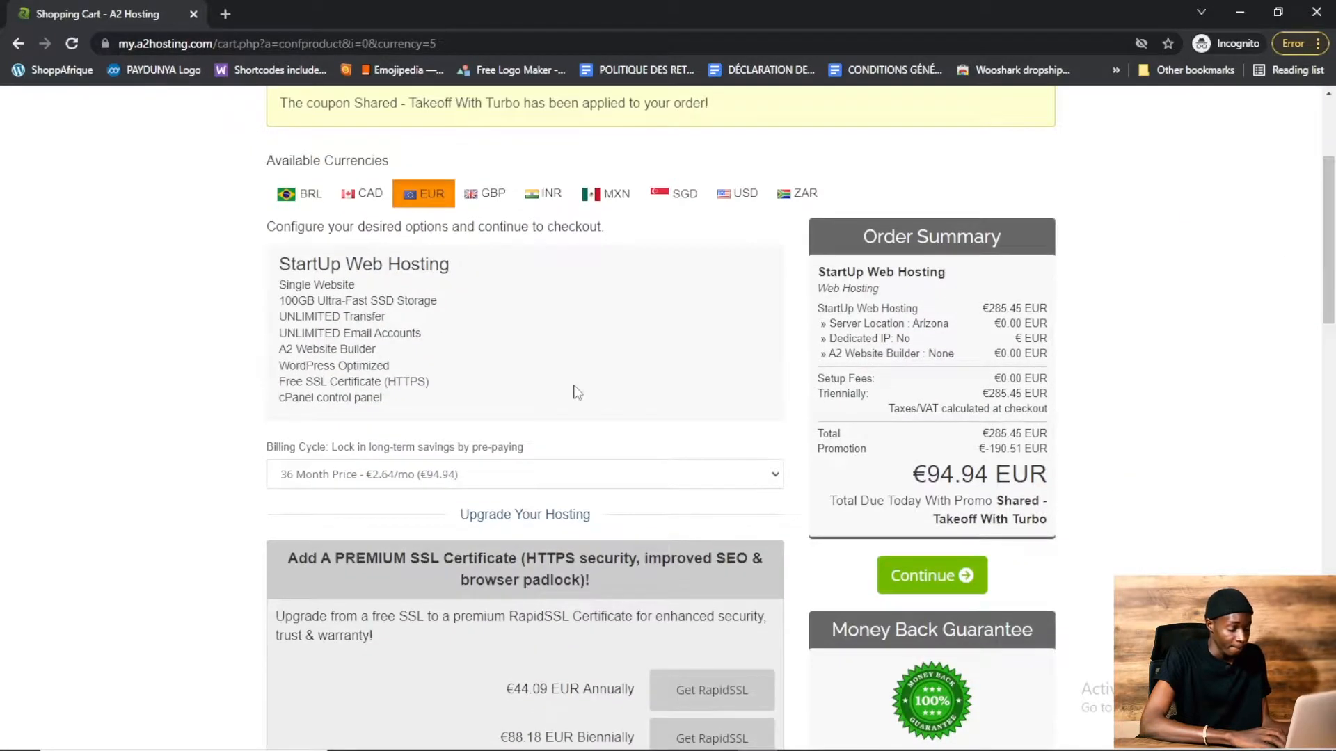
click(345, 476)
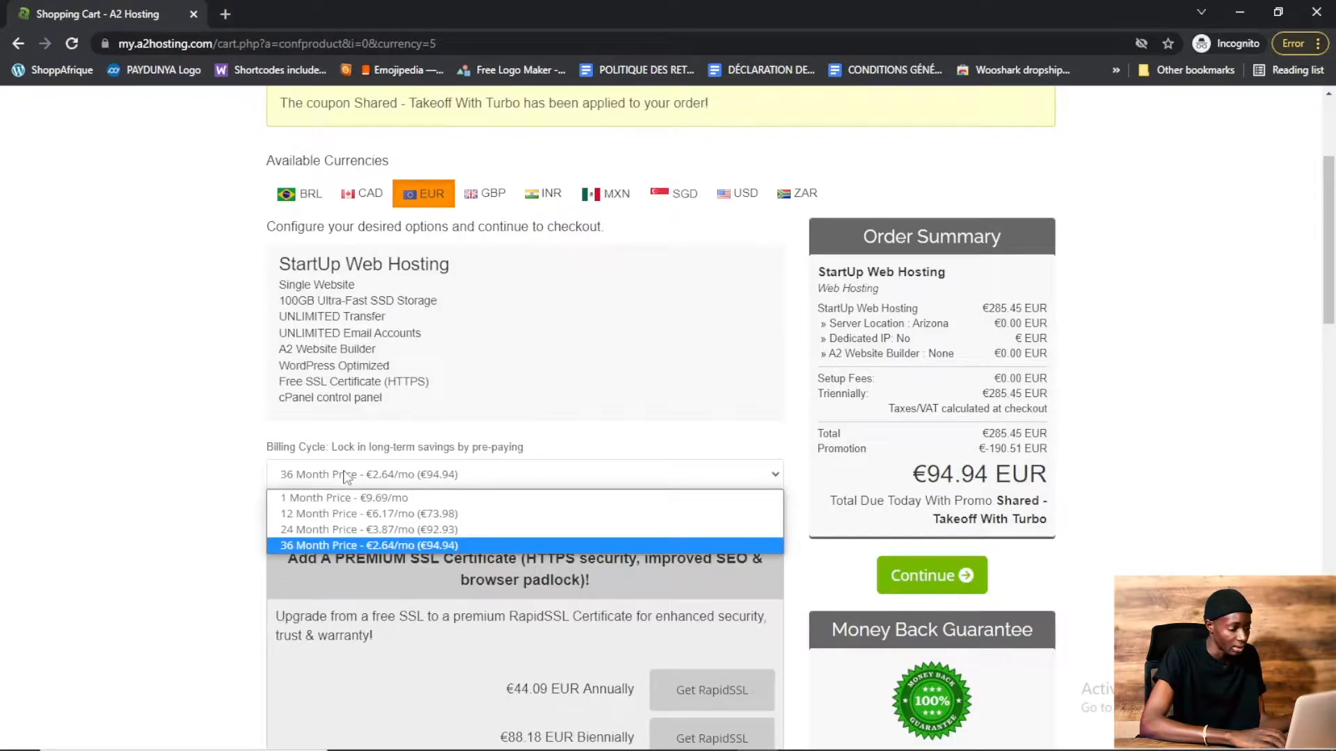
click(366, 515)
Continue past the hosting upgrade and customization options with their defaults
drag(1330, 239, 1334, 341)
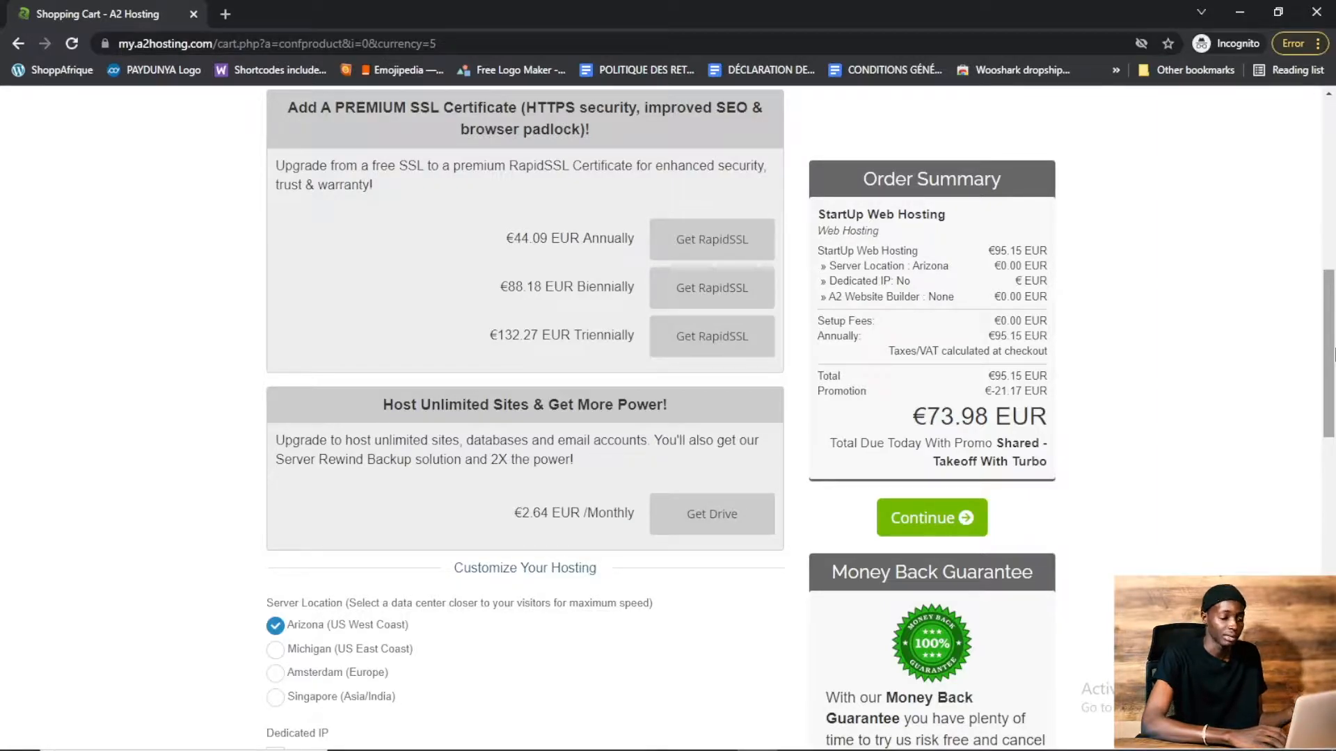
drag(1333, 354, 1332, 427)
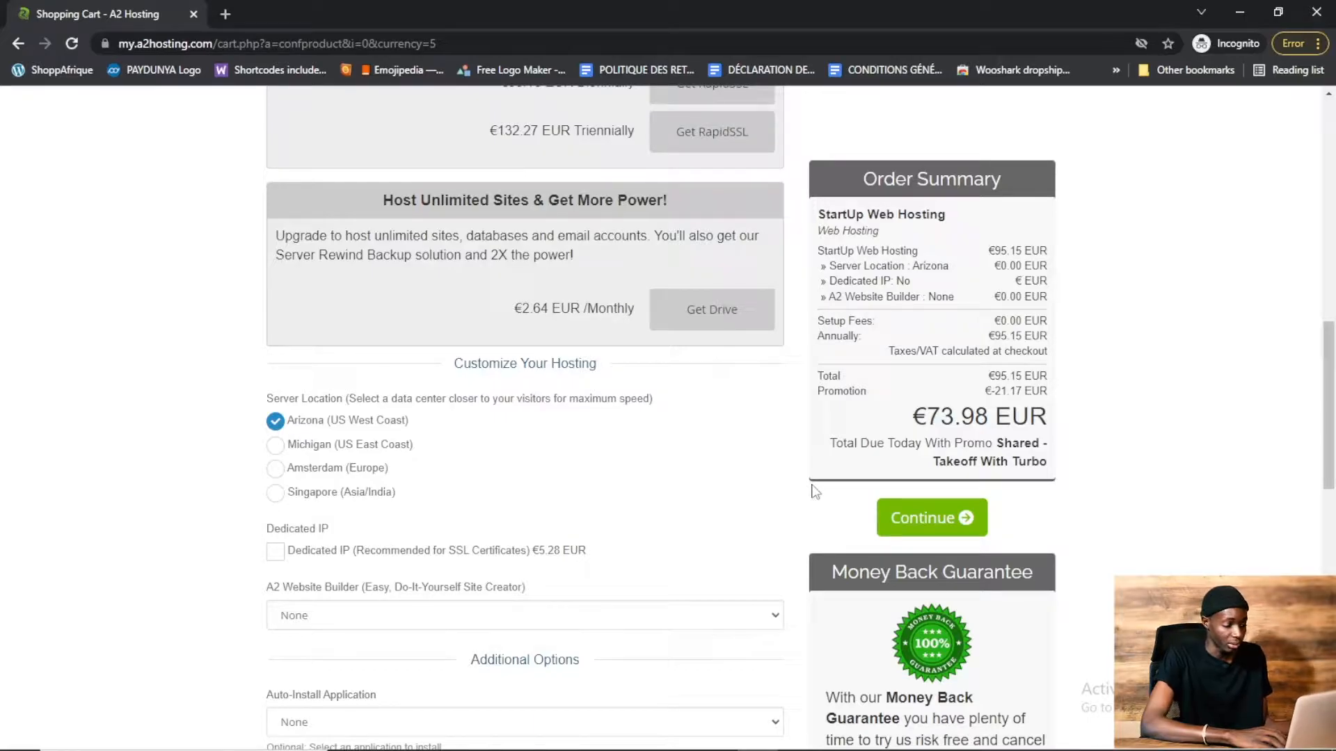
click(920, 526)
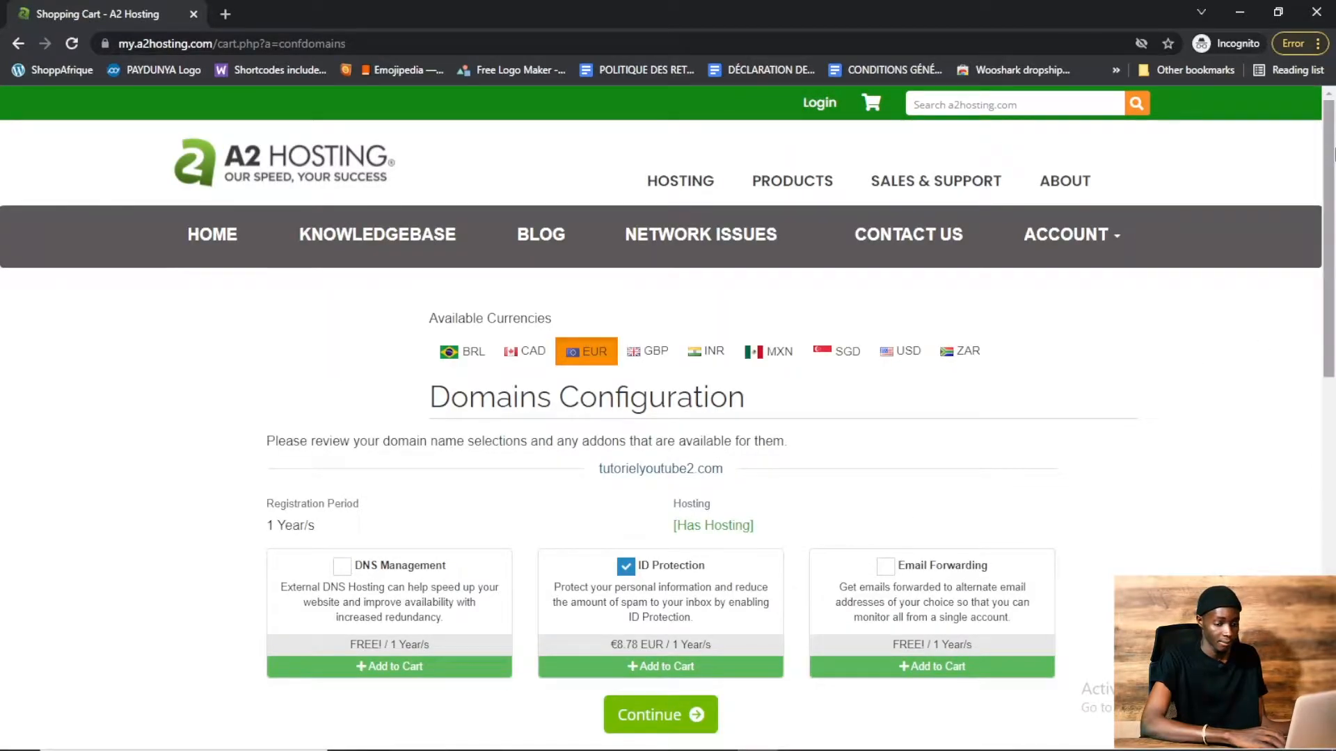
Continue through domain configuration and the cart review to checkout
drag(1333, 167, 1334, 271)
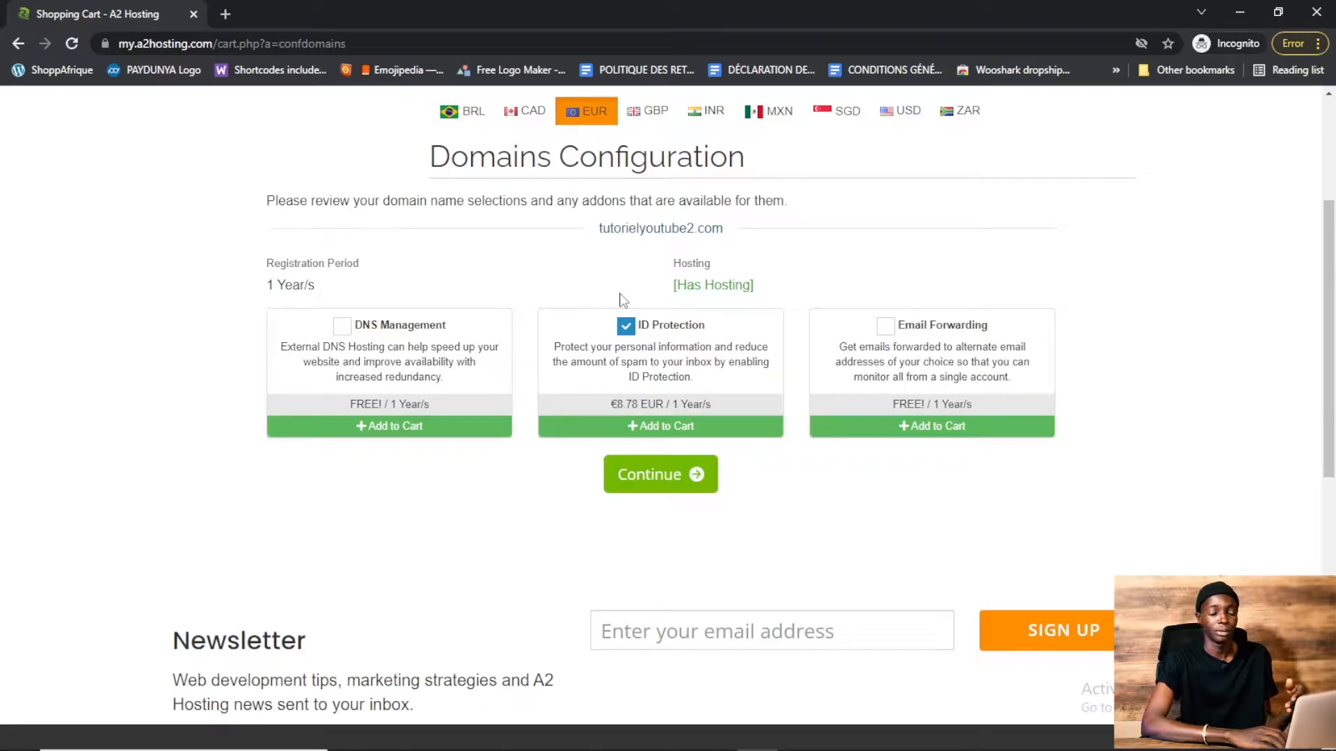
click(660, 479)
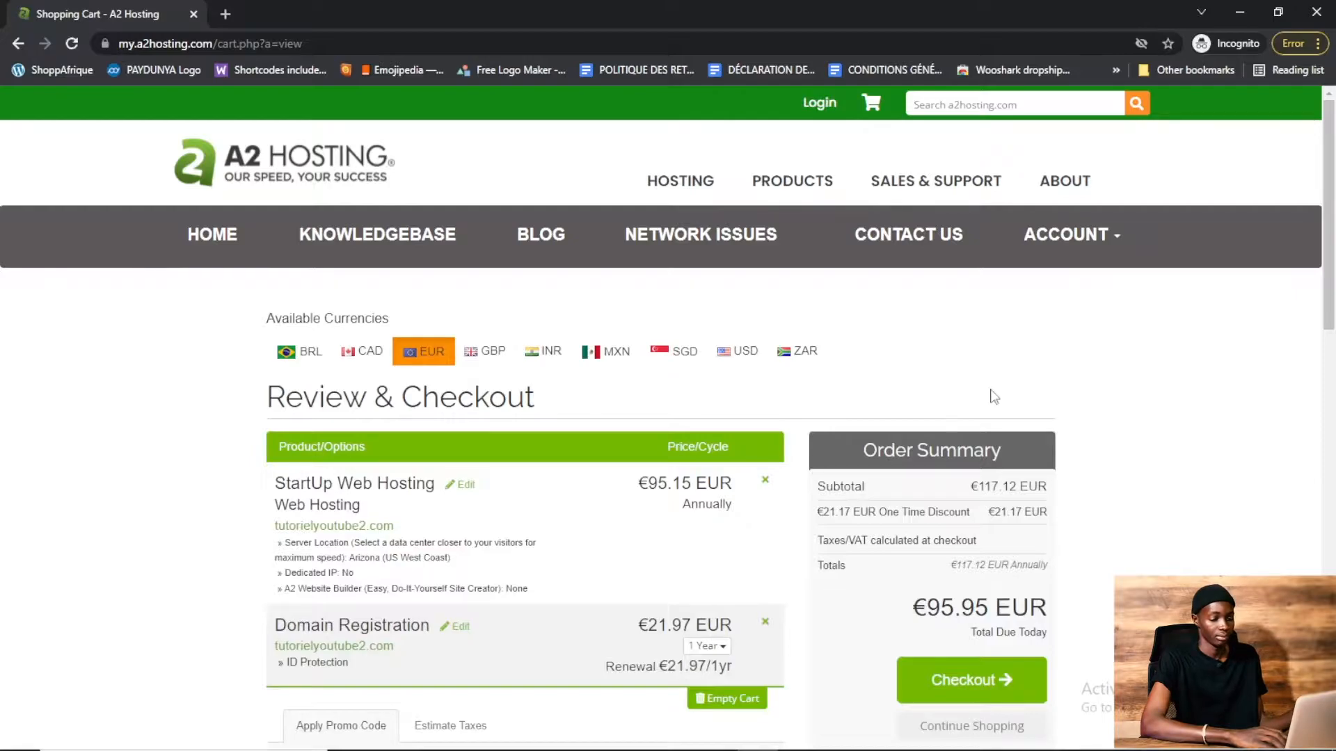
drag(1333, 173, 1334, 240)
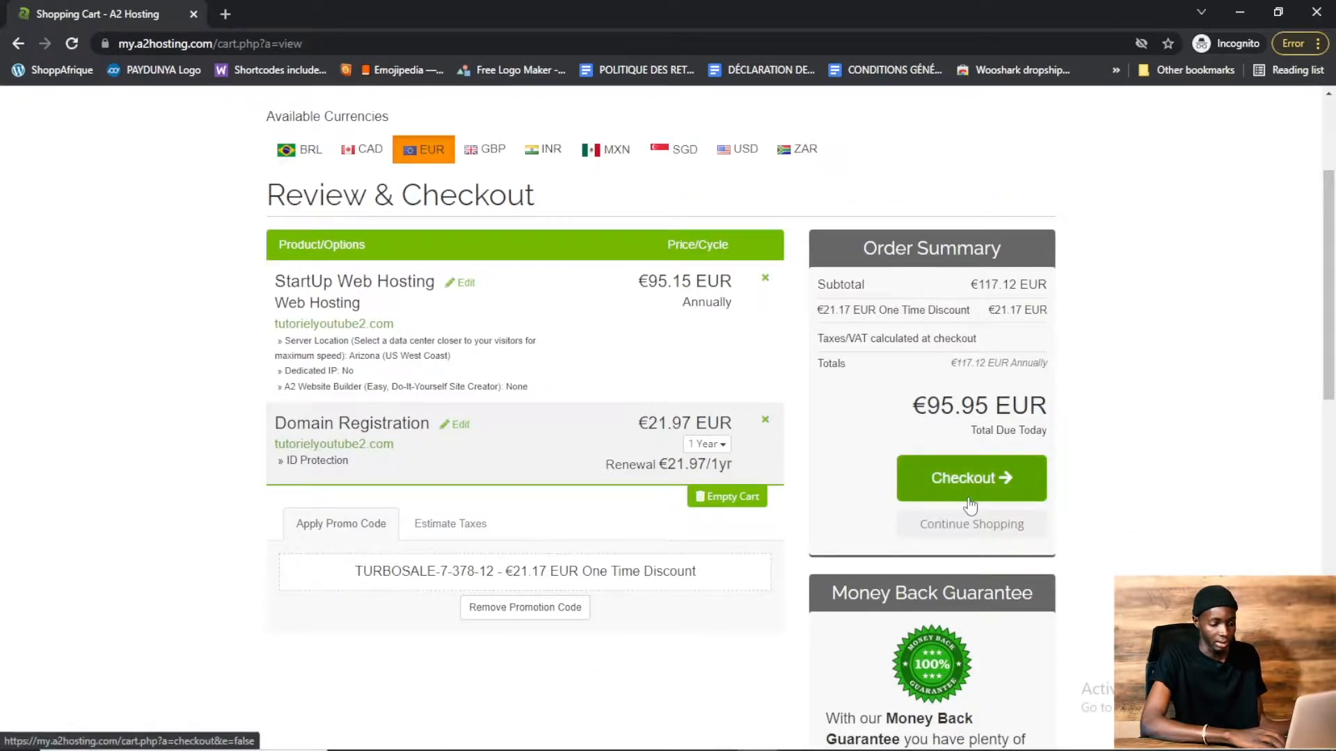
click(951, 481)
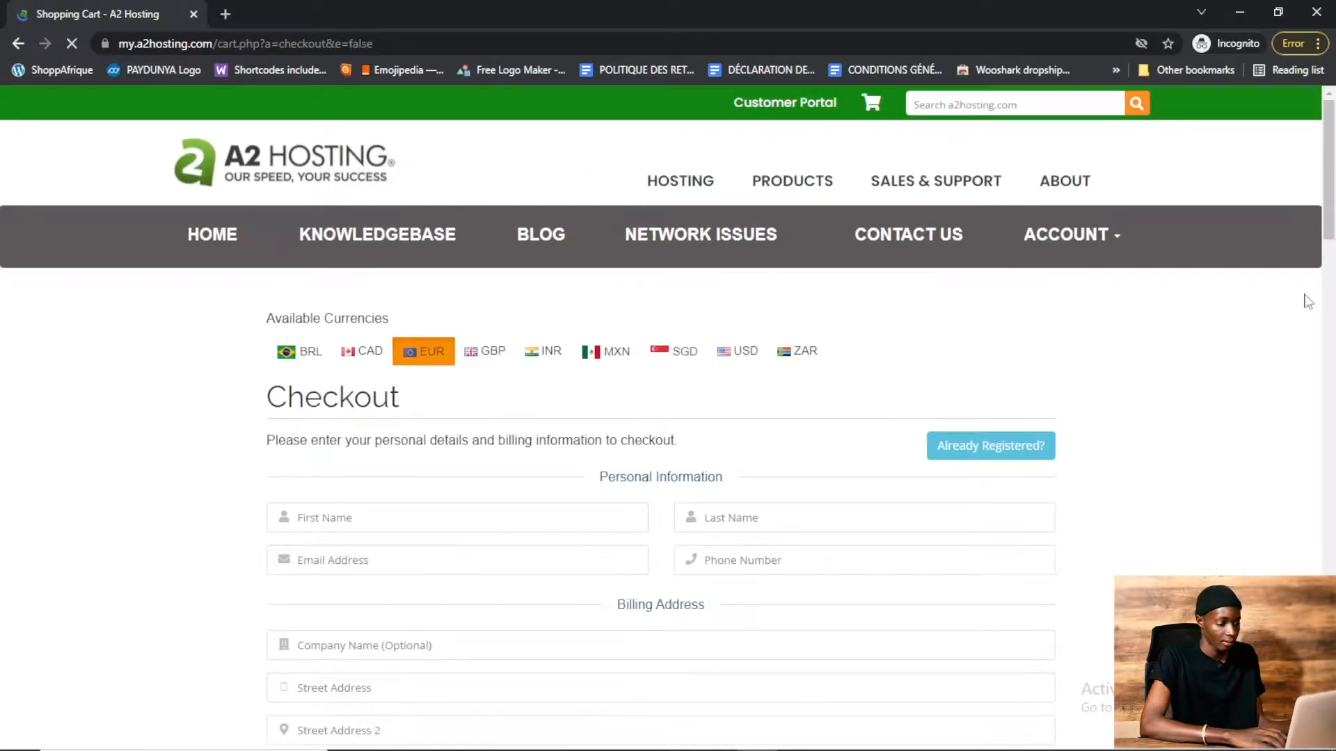
Agree to the Terms of Service on the checkout form
drag(1333, 183, 1333, 479)
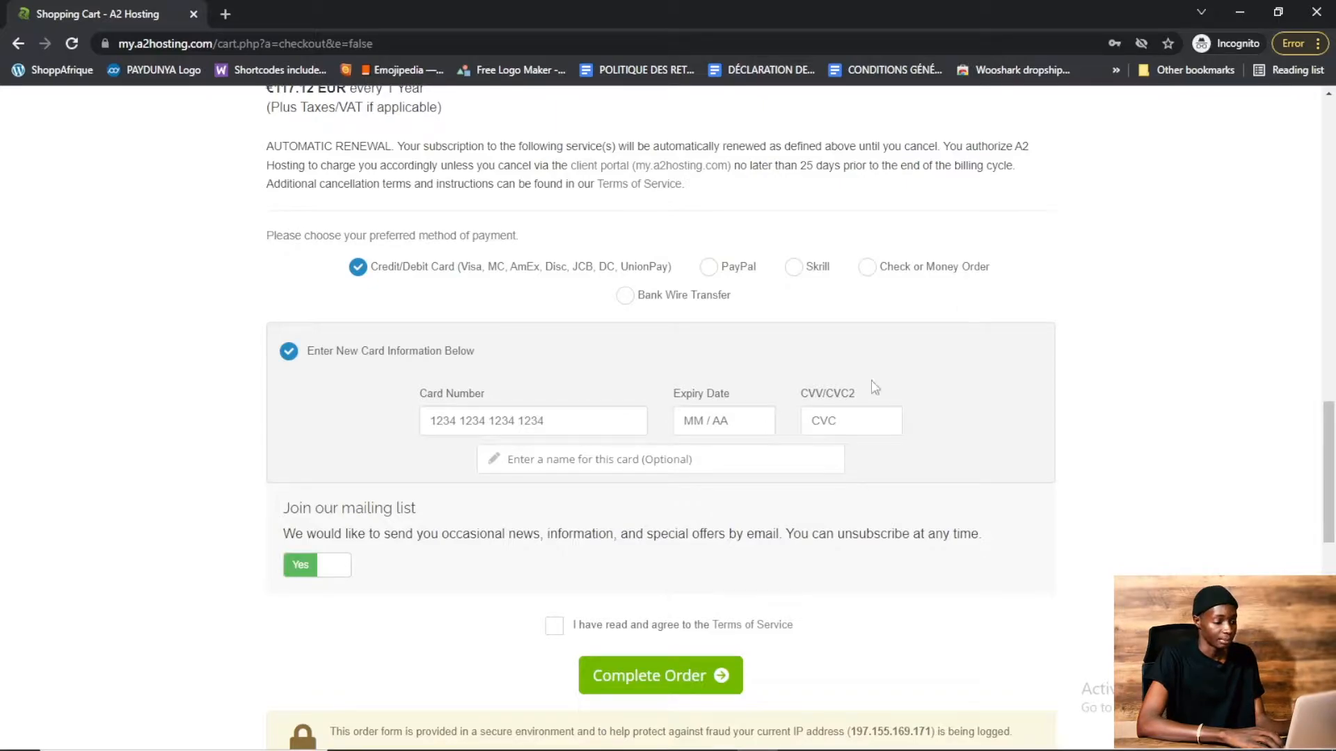
click(554, 628)
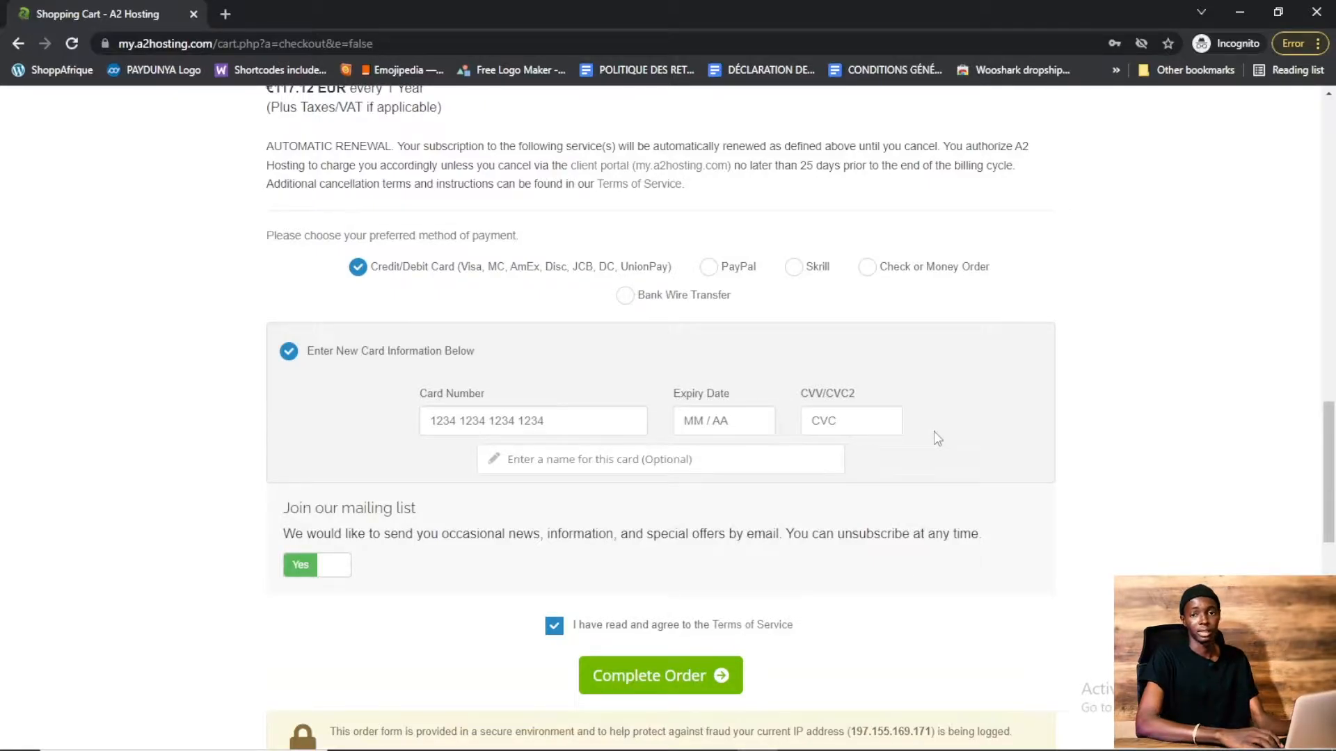
Return to the A2 Hosting home page
drag(1329, 435, 1333, 115)
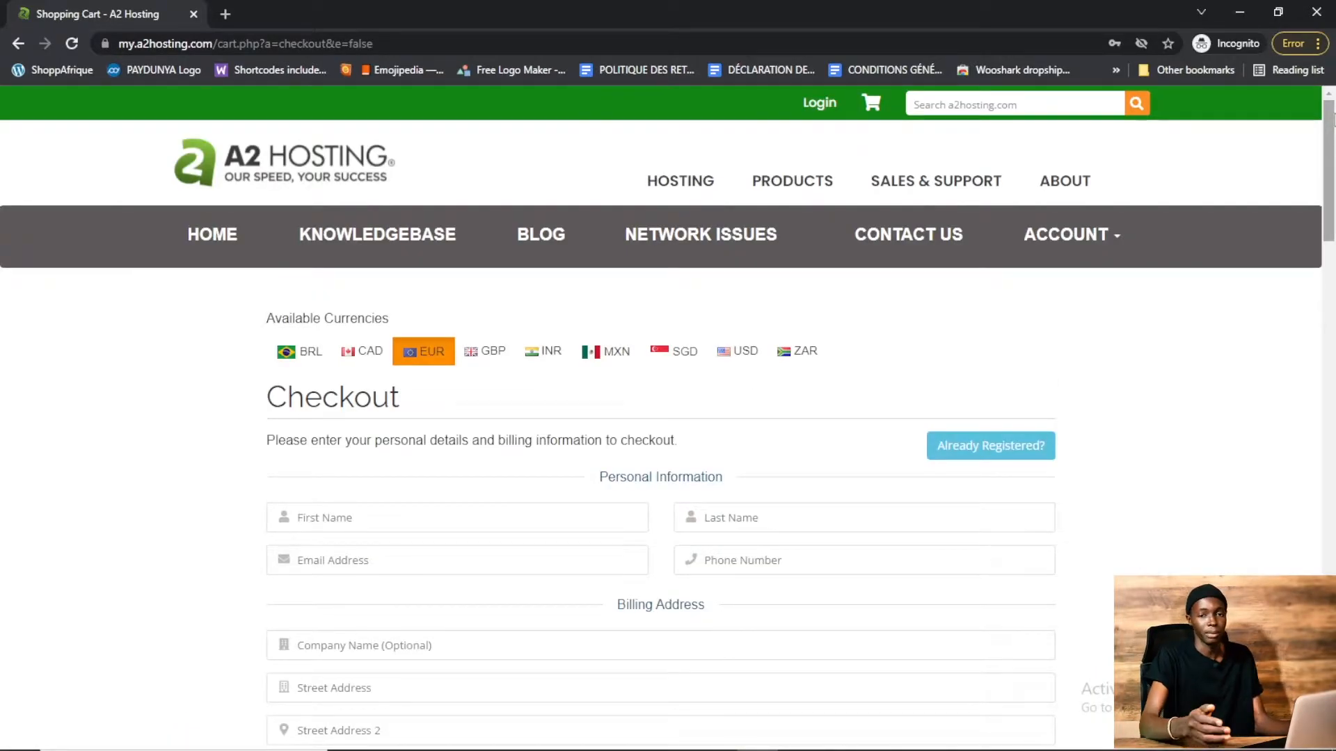
click(265, 166)
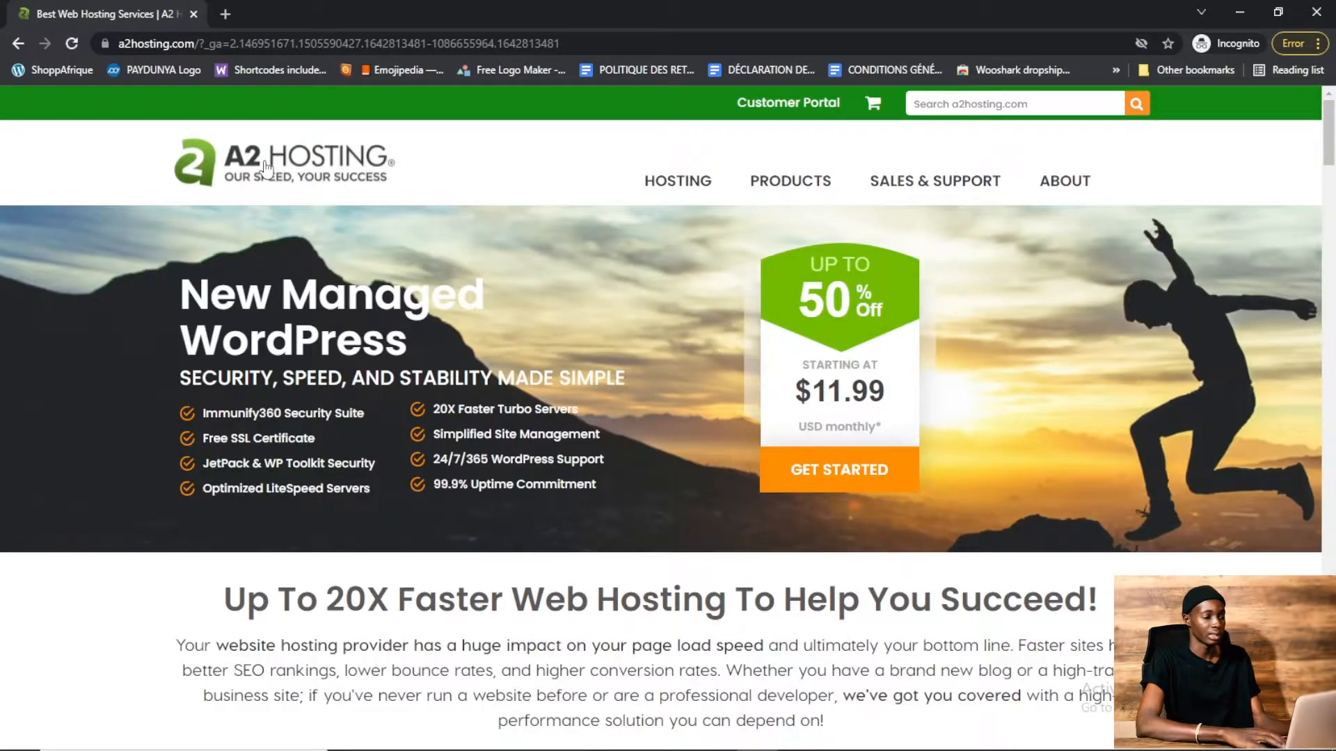
Log in to the Customer Portal using the saved account e-mail and password
click(780, 108)
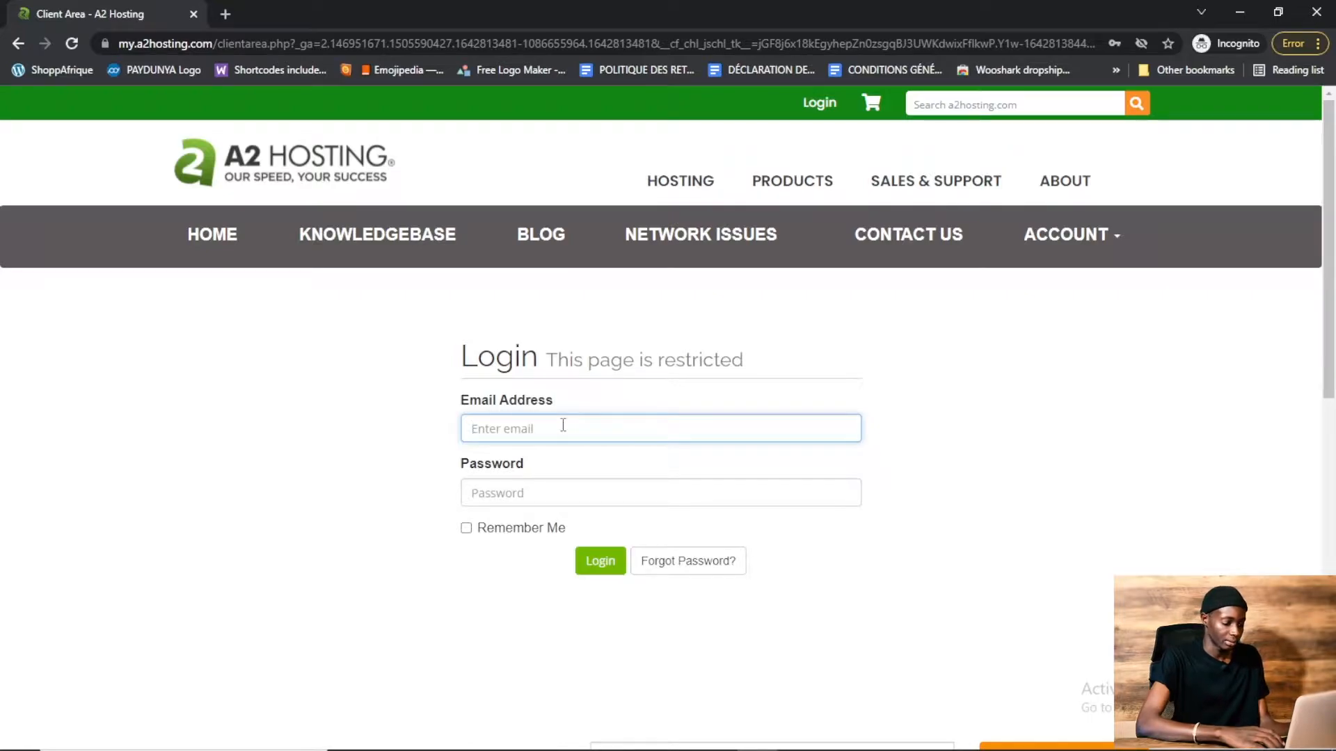
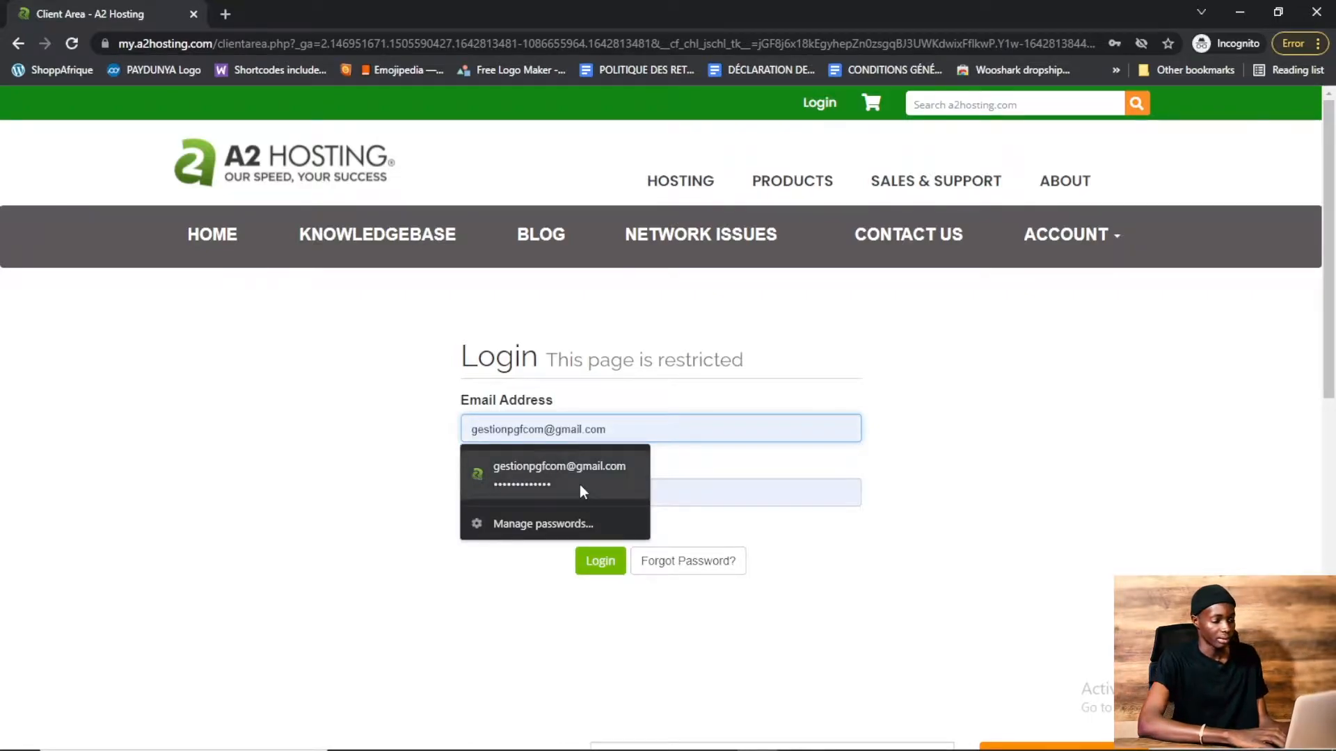
click(583, 492)
click(596, 562)
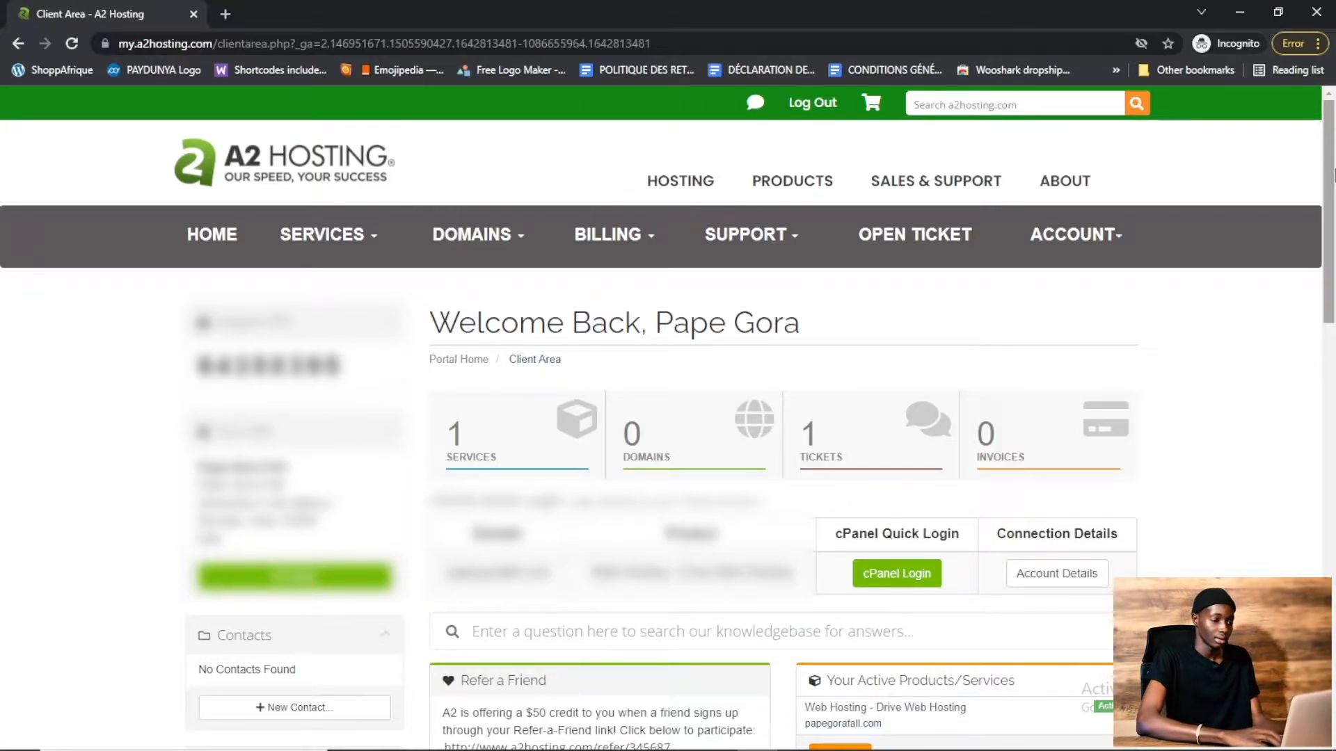
Open cPanel for the hosting account and launch the Softaculous Apps Installer
click(885, 584)
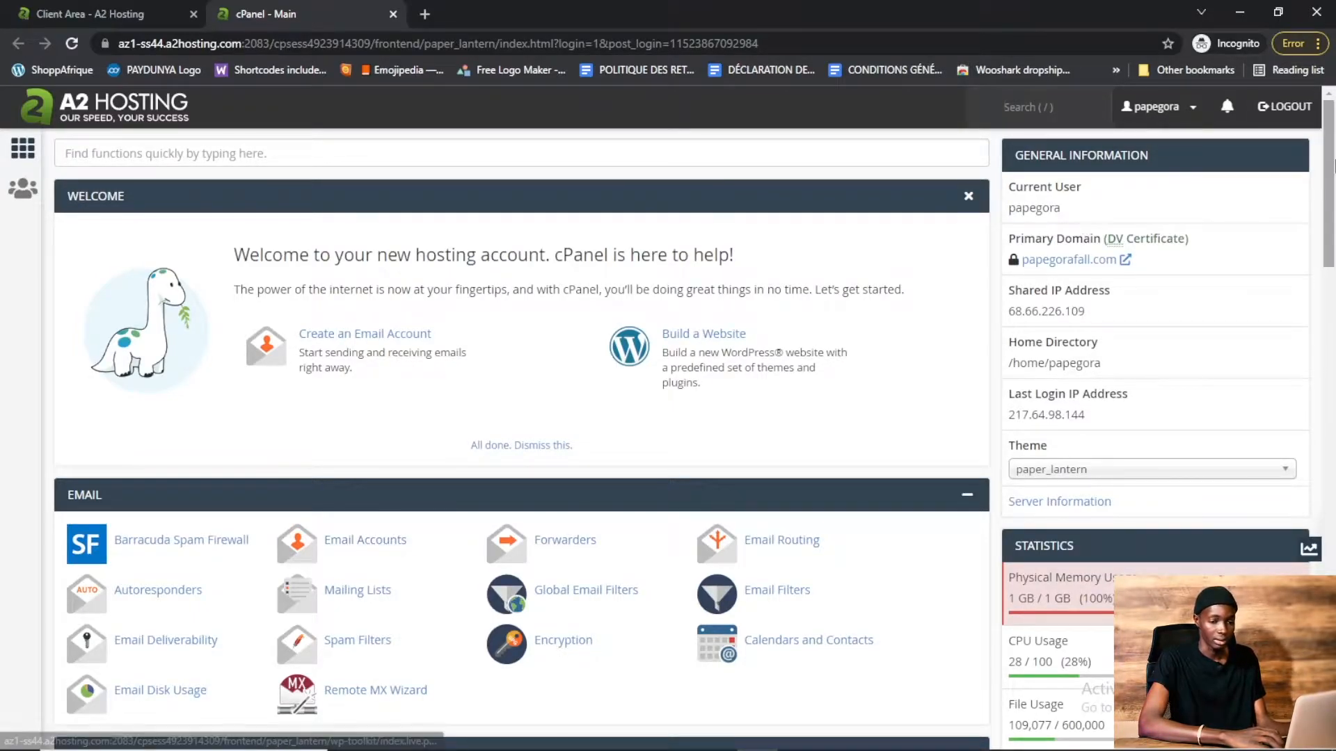
scroll(1331, 267, down, 3)
drag(1334, 209, 1334, 590)
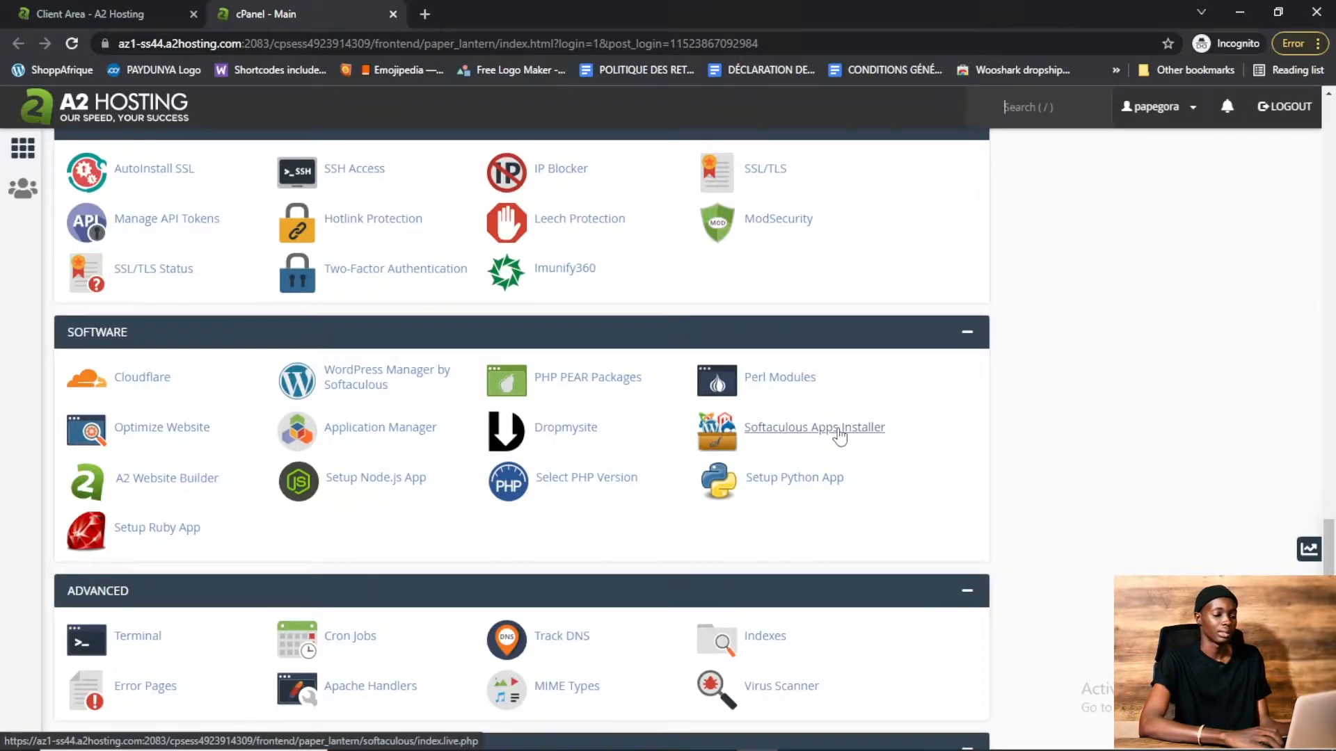
click(840, 435)
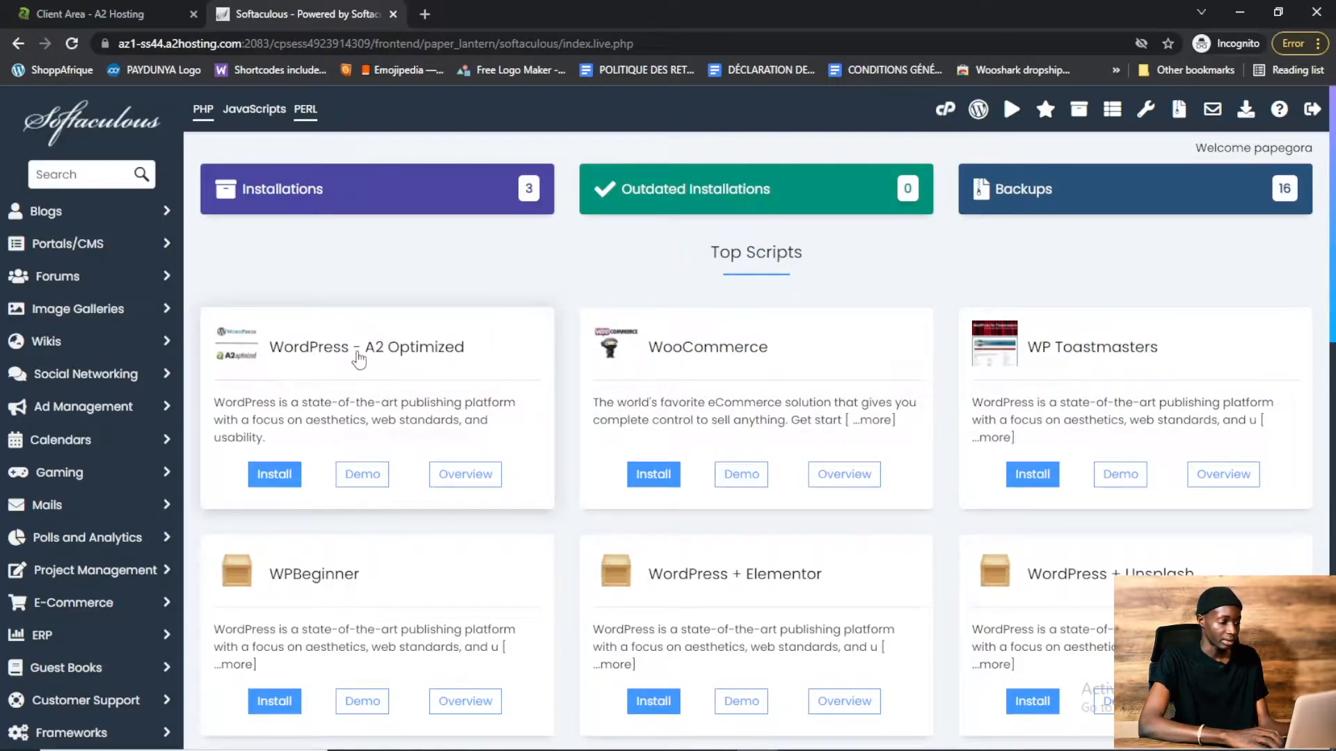
Start installing WordPress - A2 Optimized and set the site name to "Tutoriel YouTube"
click(278, 480)
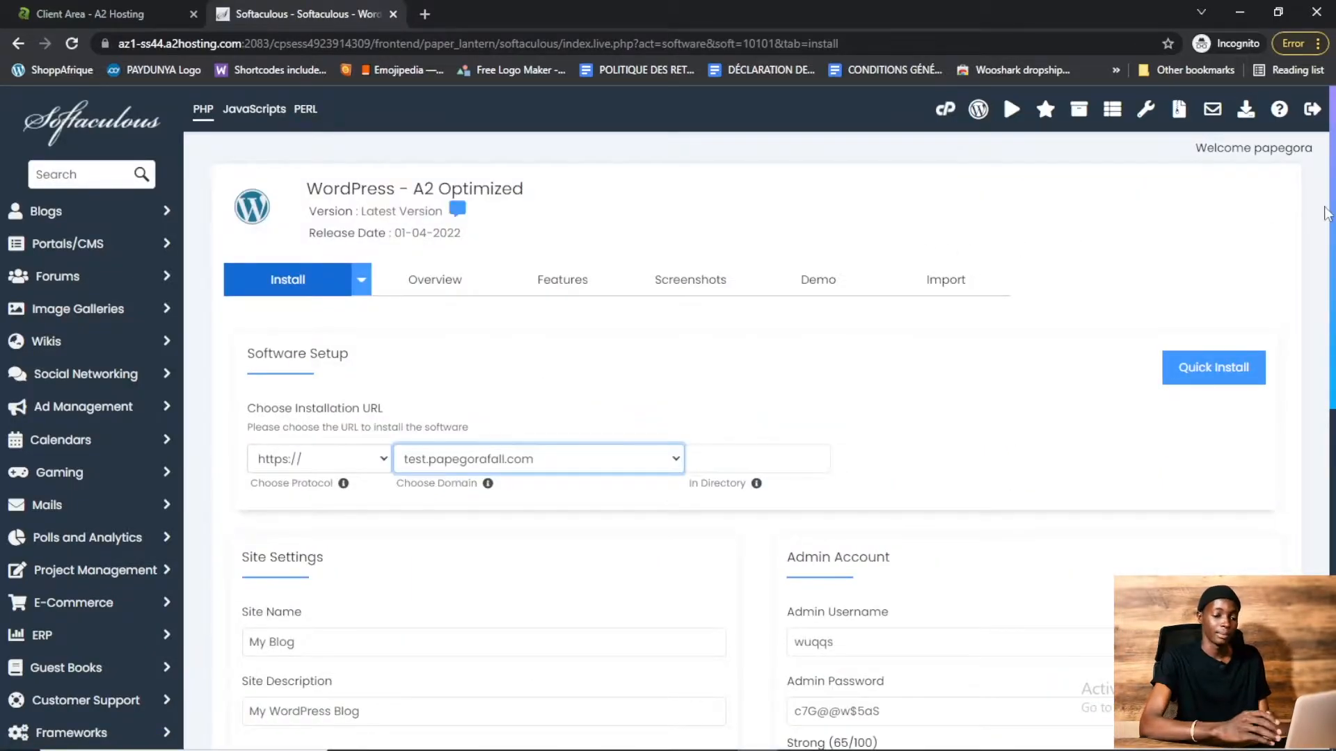
scroll(454, 313, down, 3)
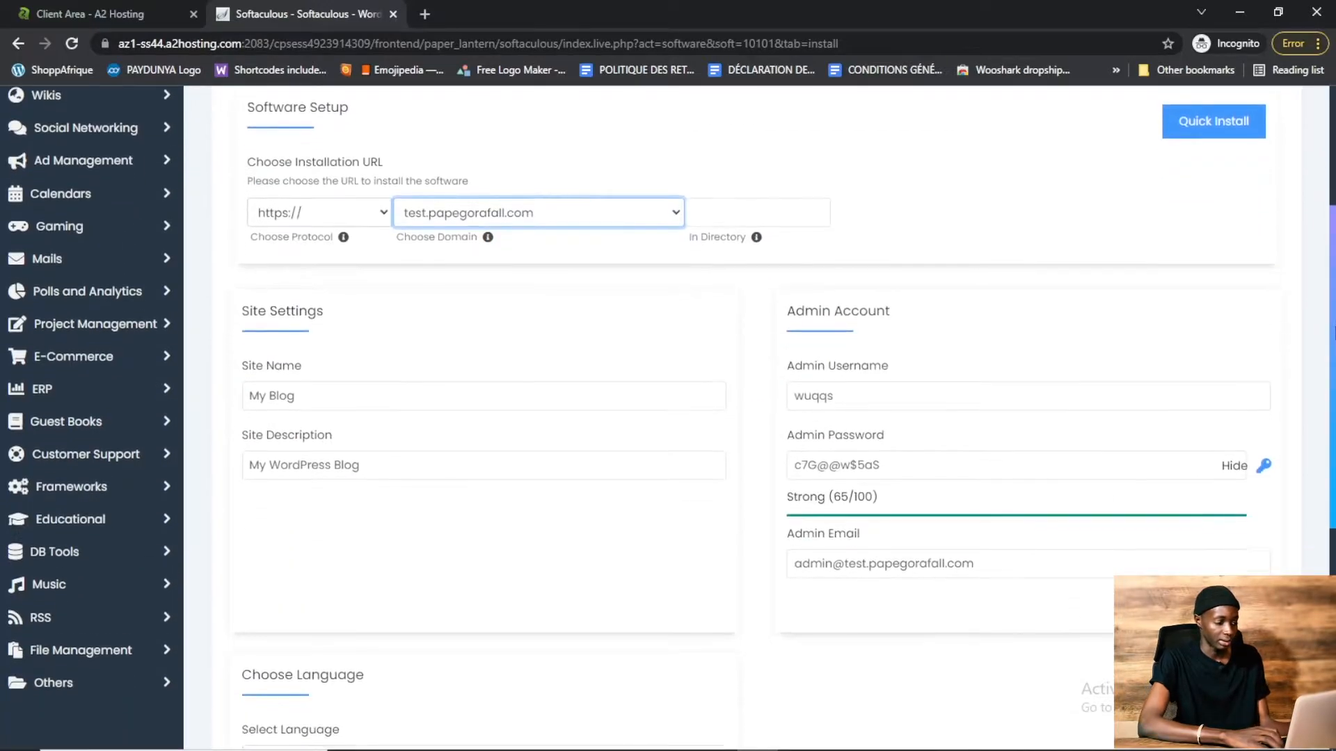
triple_click(358, 403)
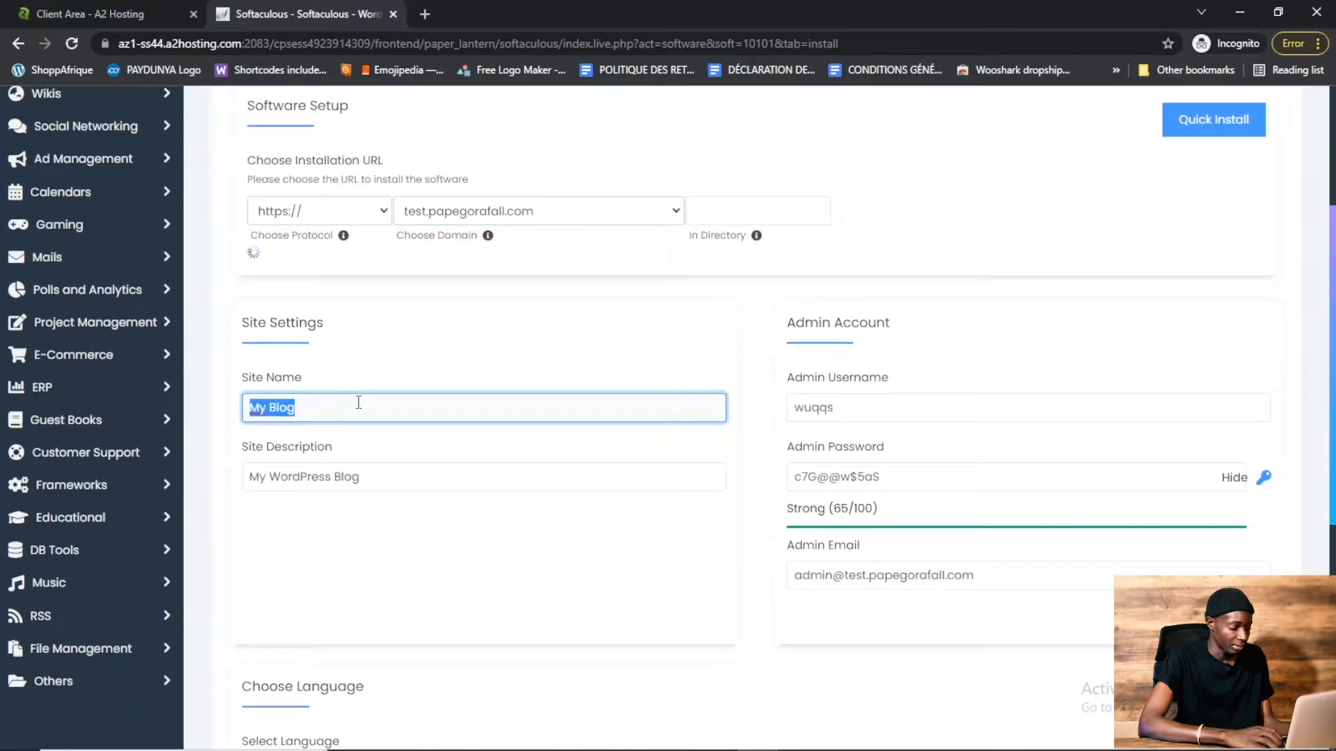
text(T)
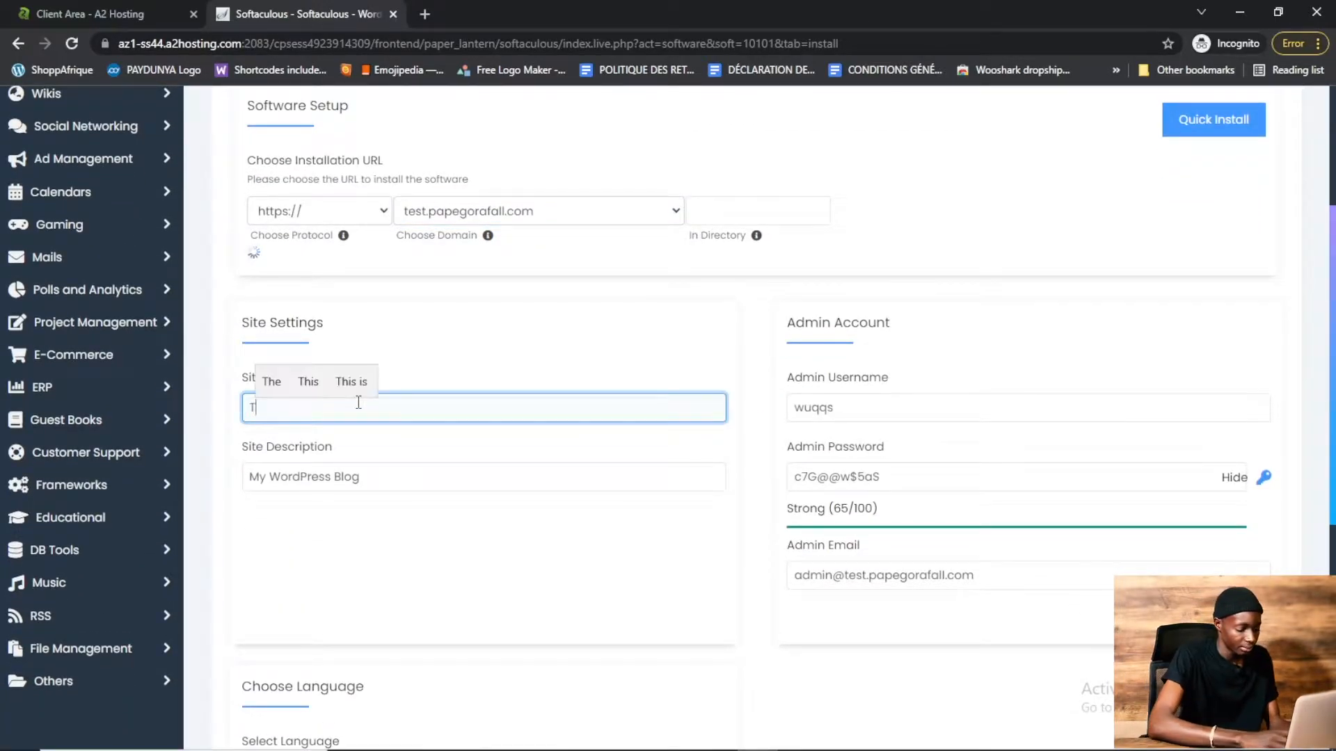
text(utoriel )
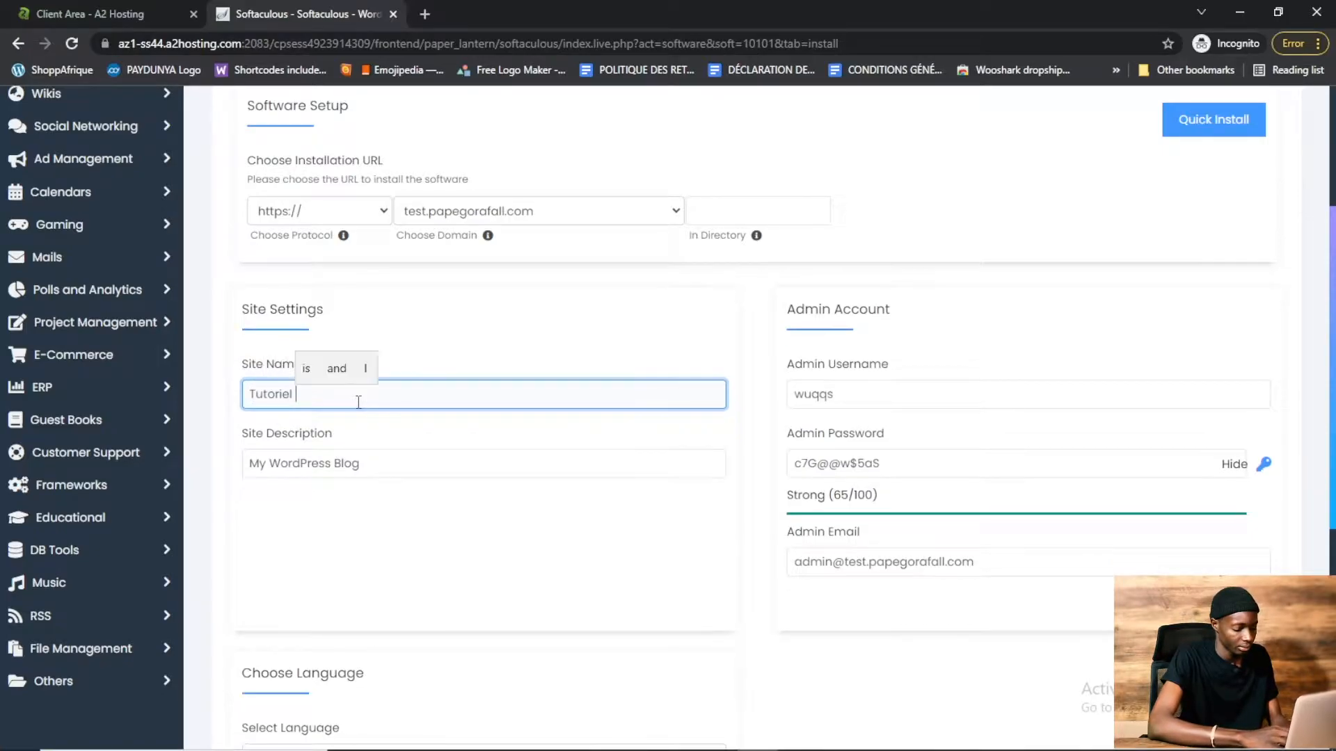
text(YouTube)
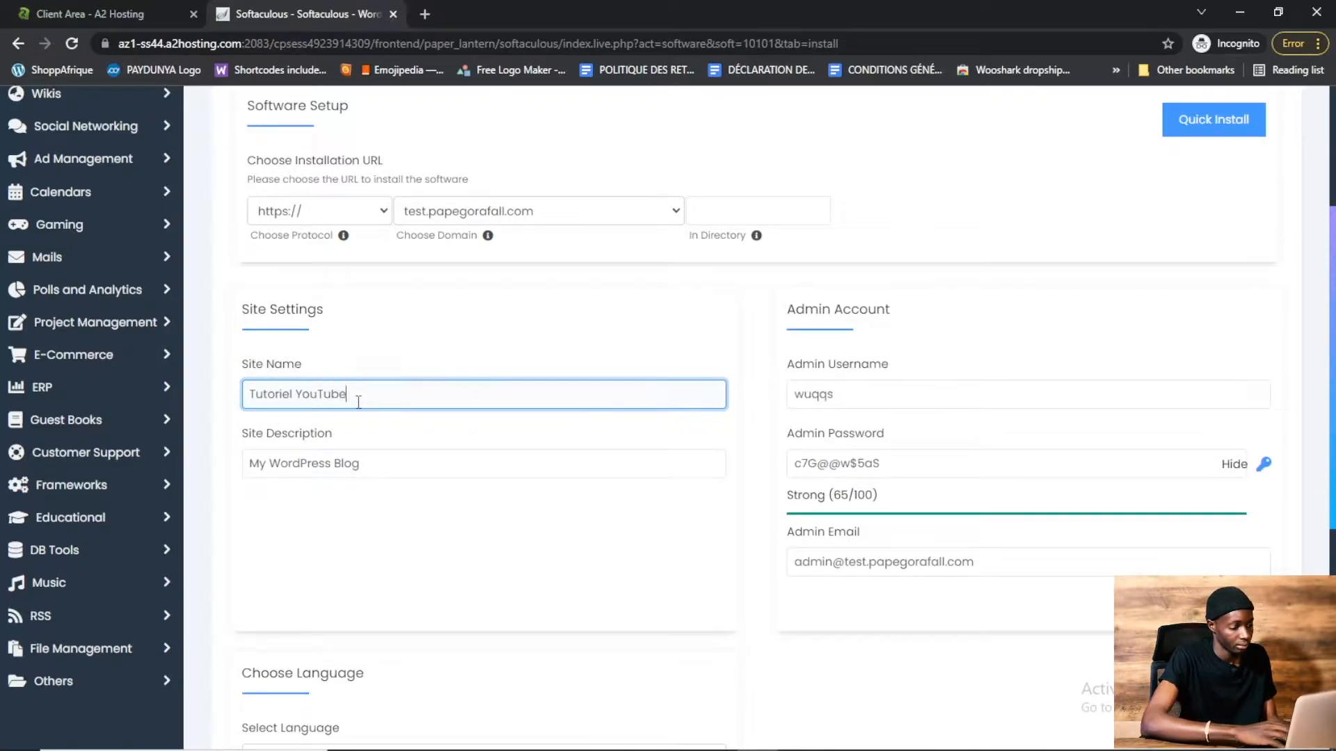
Set the site description to "Création site web"
triple_click(388, 463)
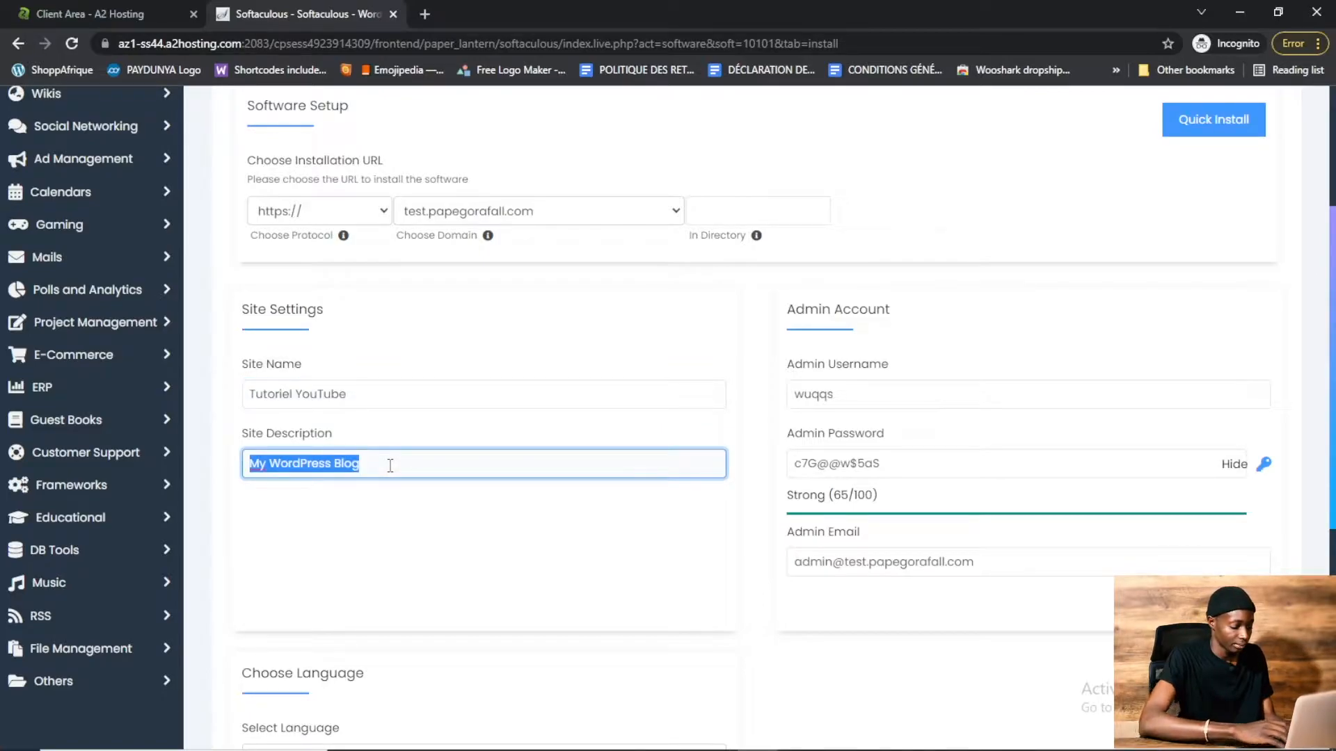
text(Cr)
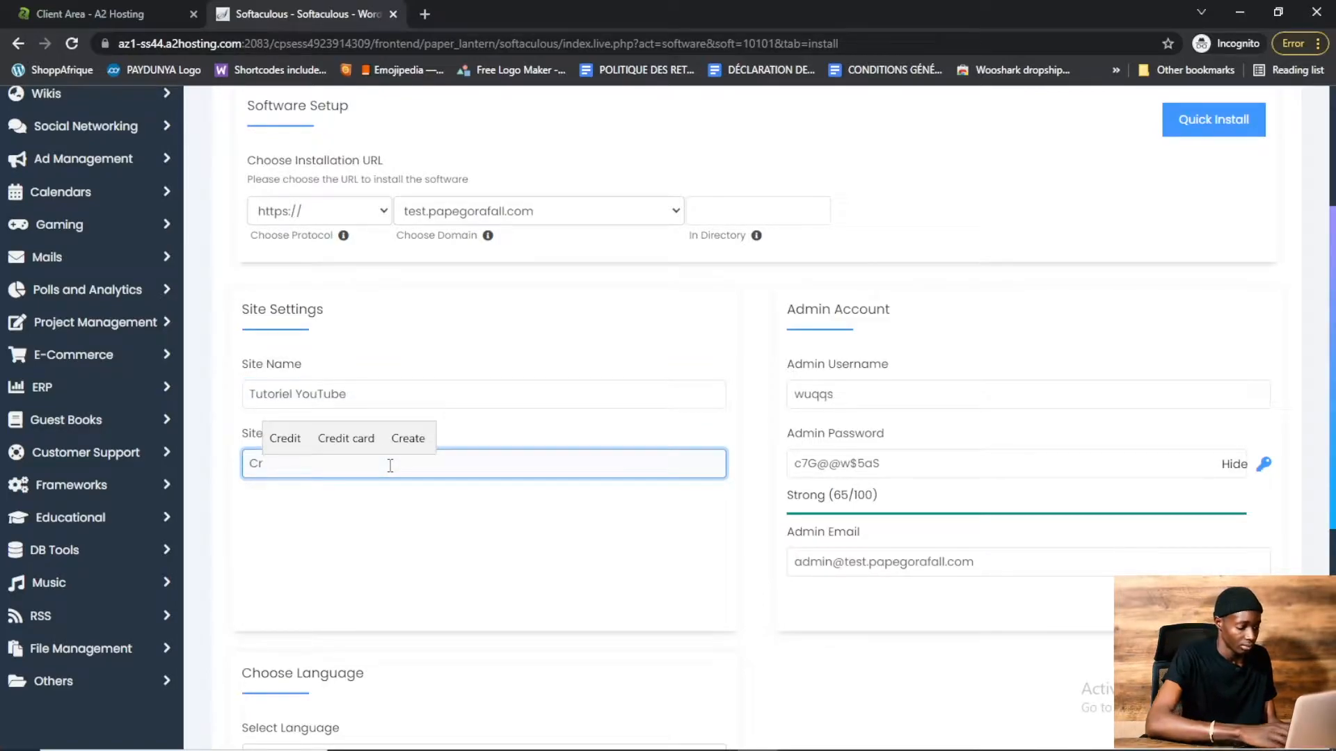
text(éation site web)
Set the admin username to "tuto1"
click(850, 395)
double_click(831, 395)
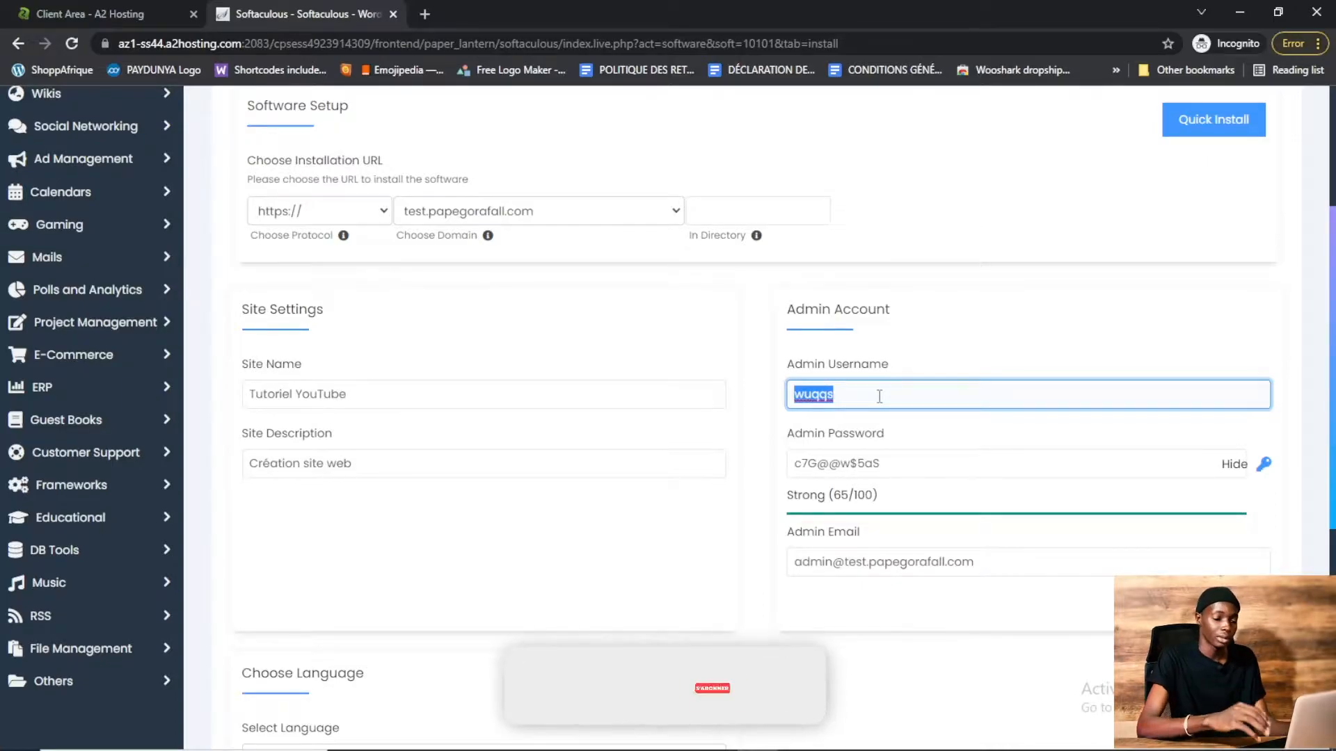
scroll(758, 417, down, 2)
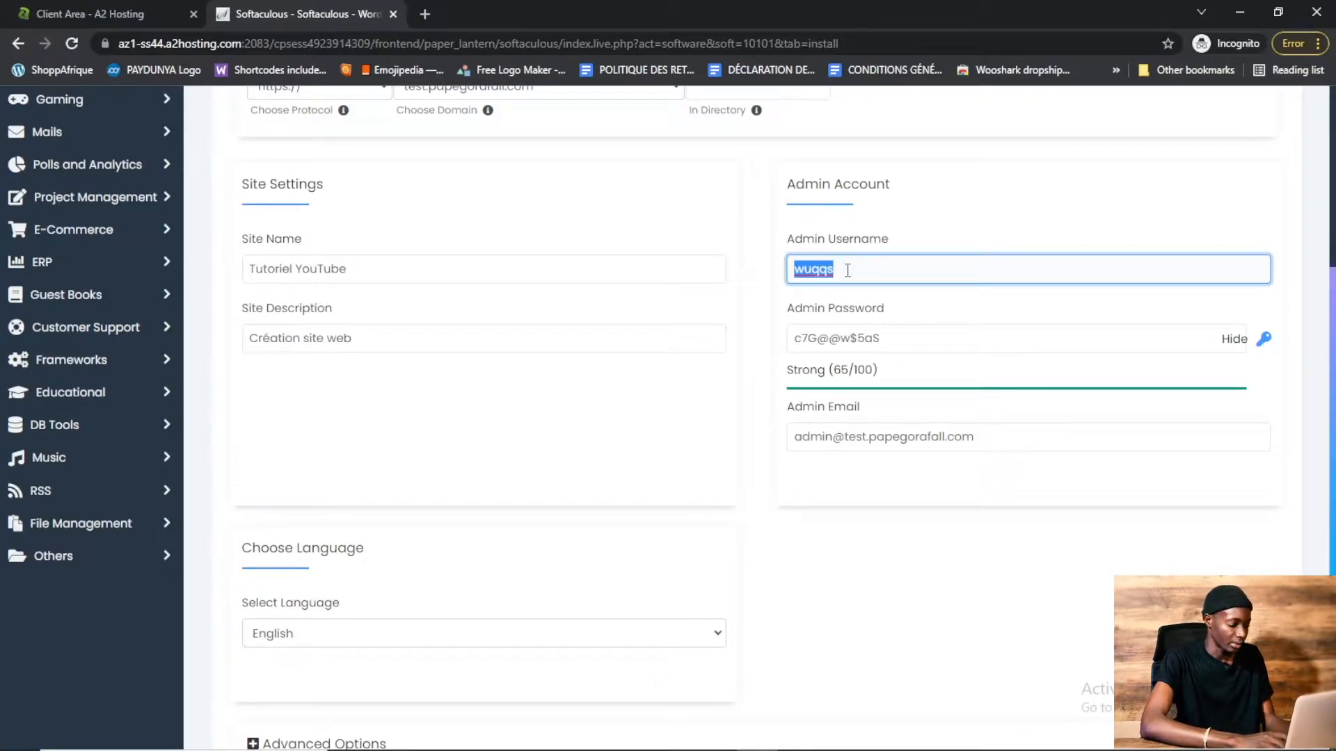
text(tuto)
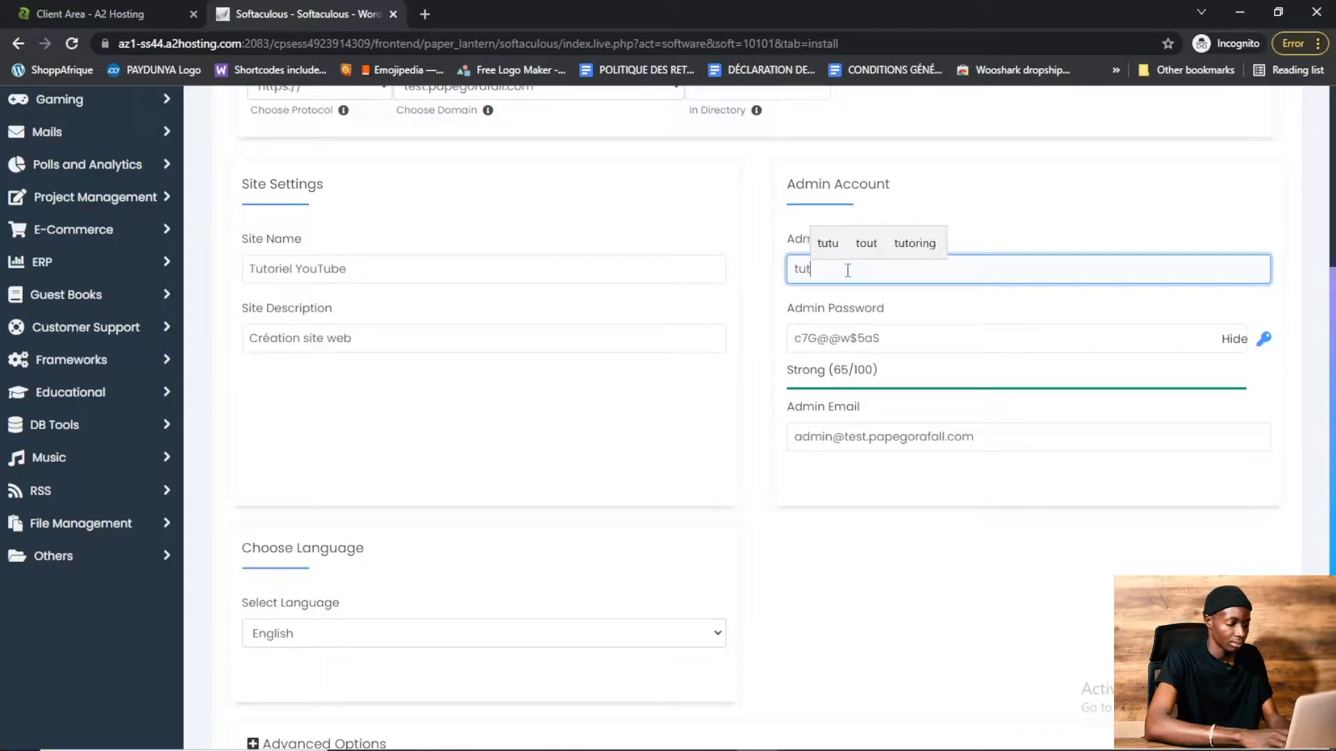
scroll(877, 284, down, 1)
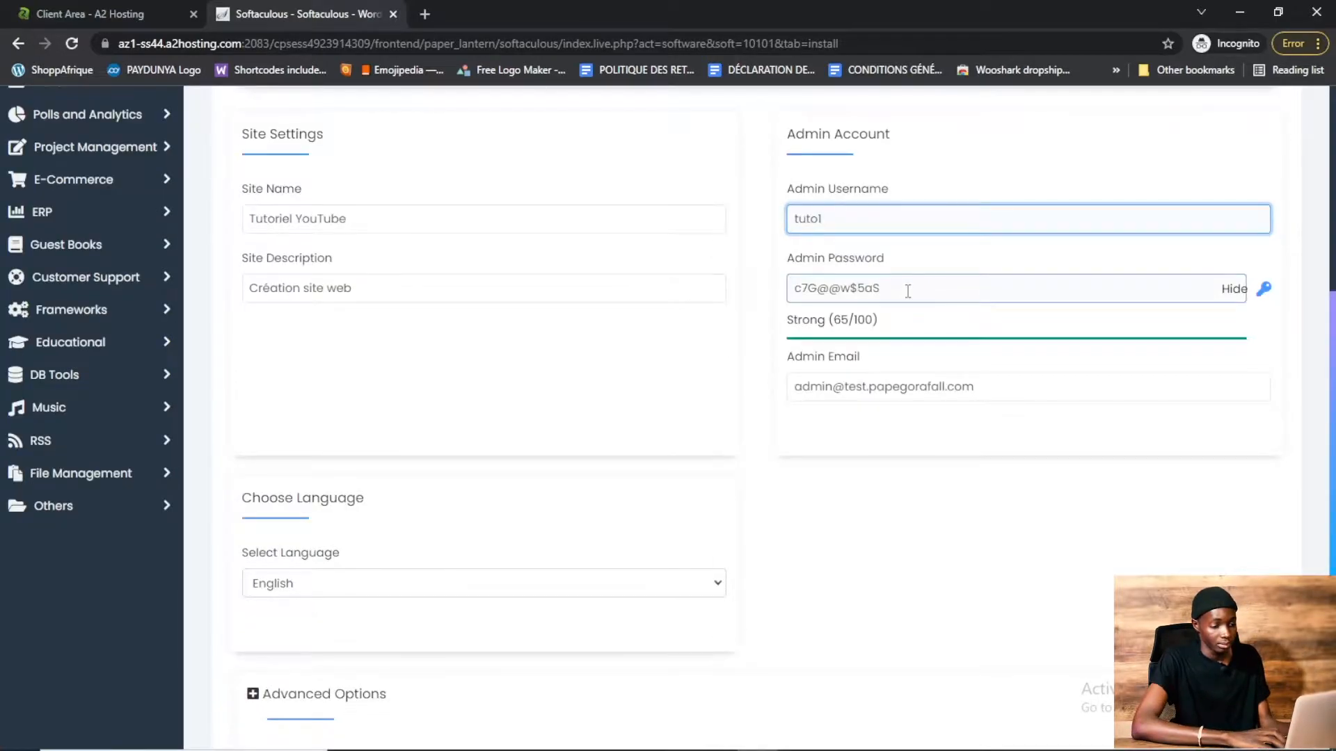
Replace the generated admin password with your own password
key(Tab)
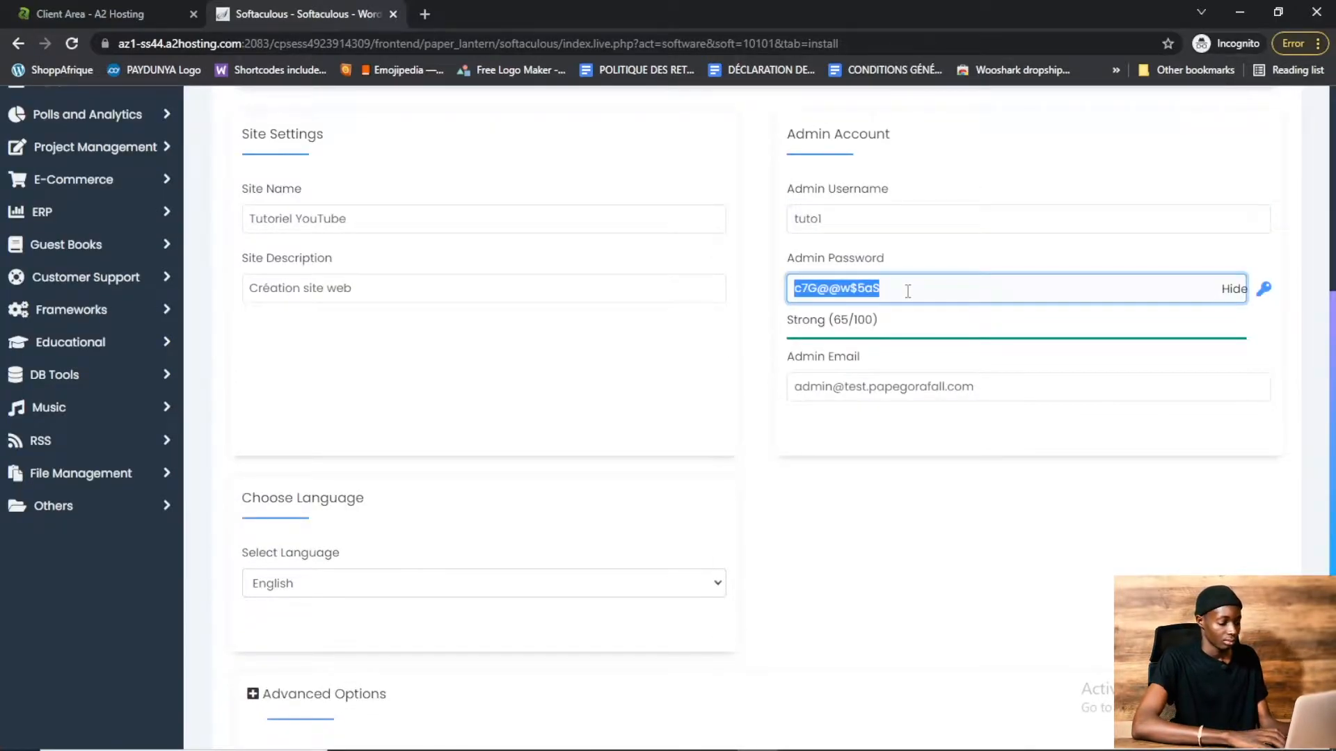
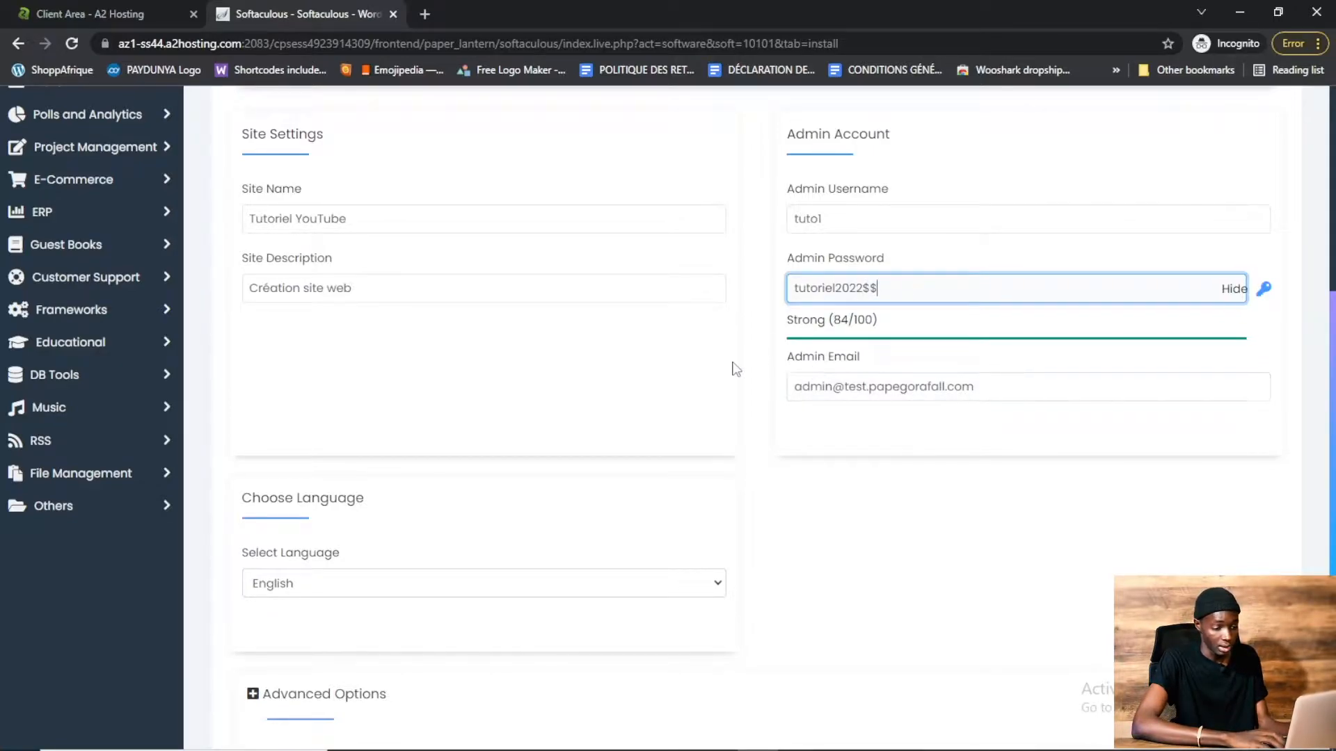
Fill in the admin e-mail address with the account owner's e-mail
triple_click(974, 389)
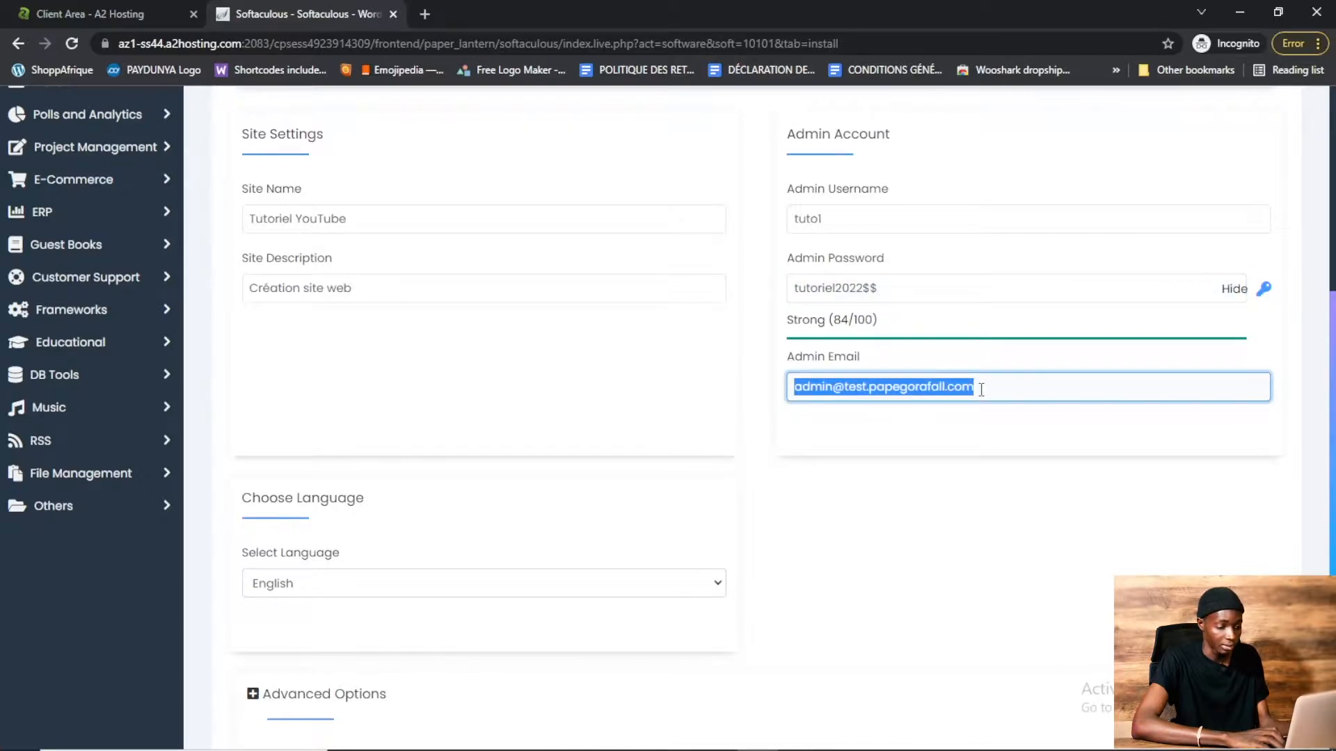
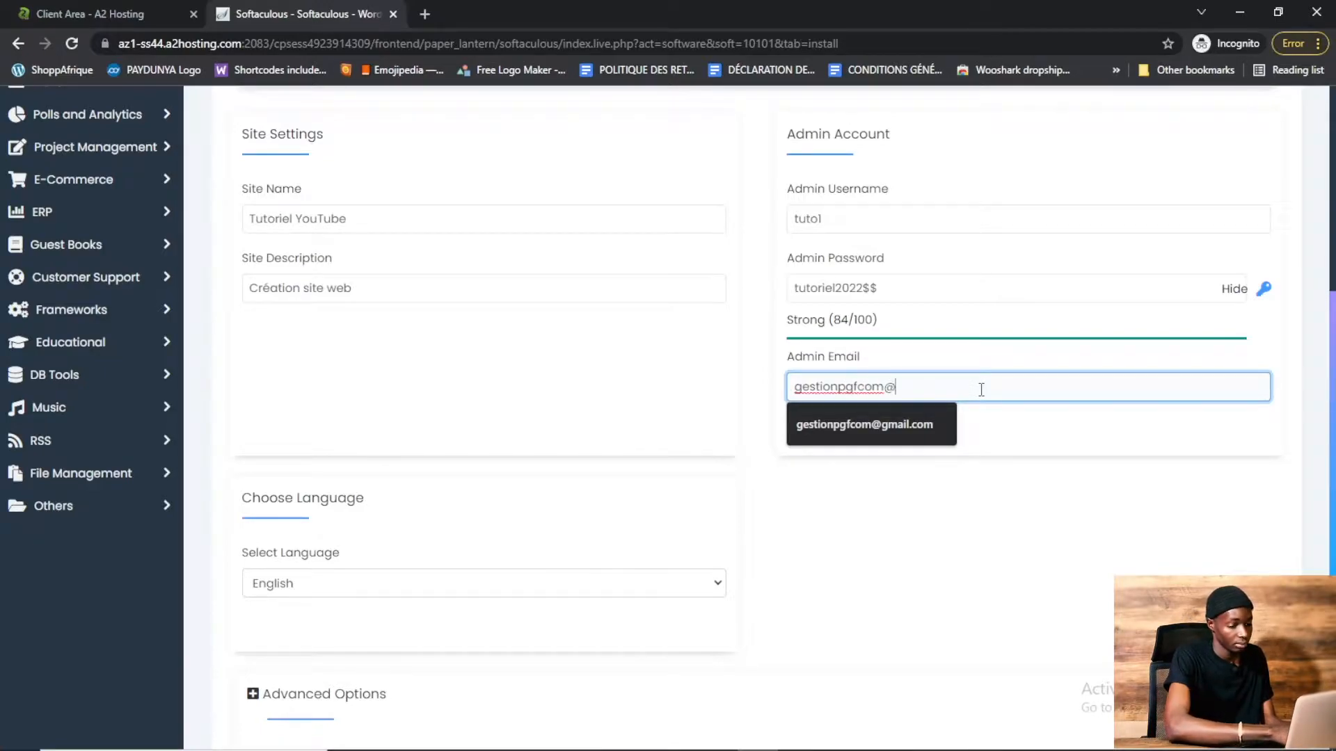
click(906, 427)
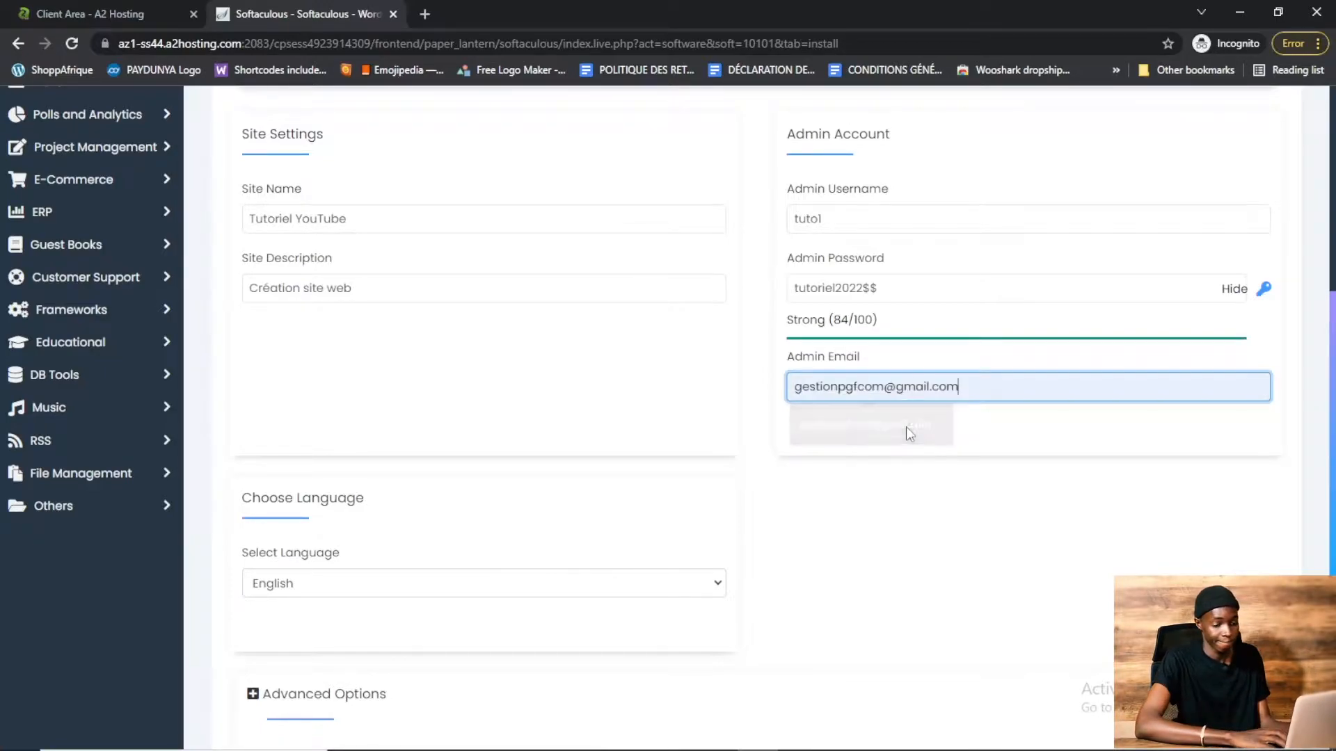
Set the installation language to French
scroll(1330, 376, down, 3)
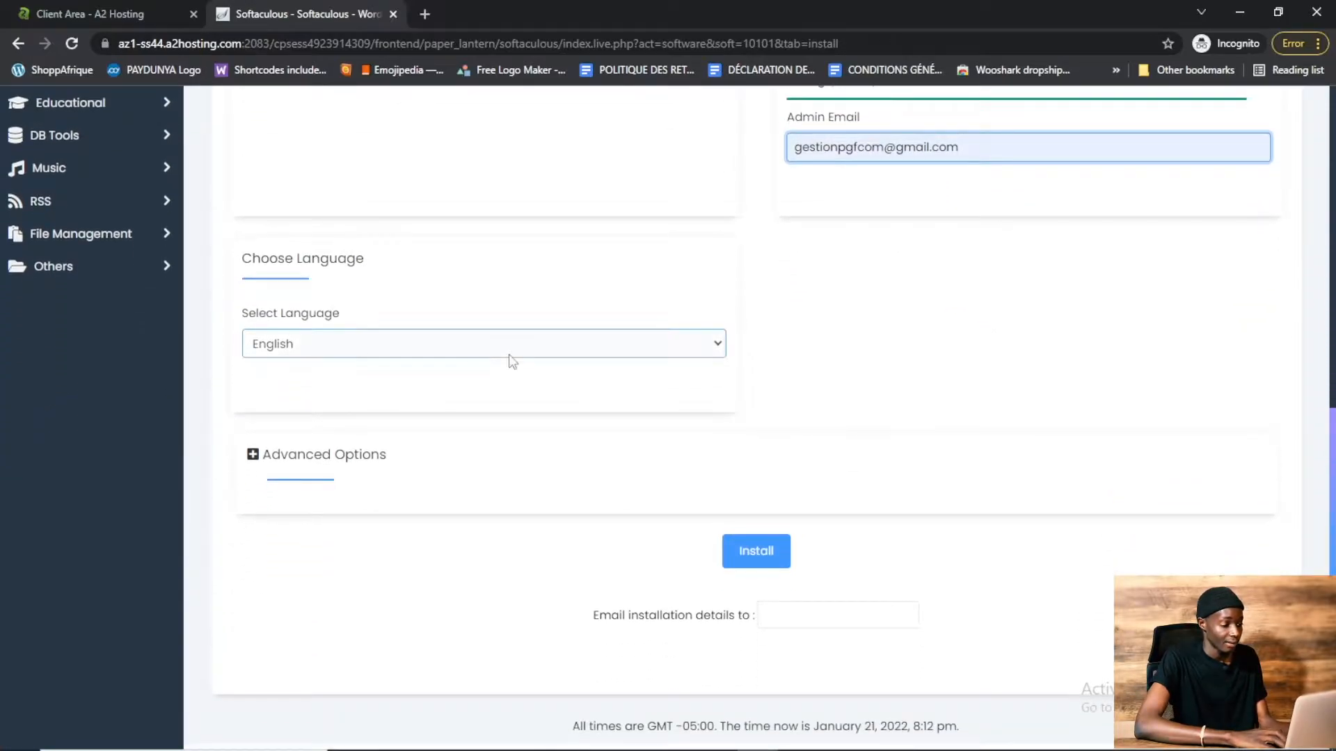
click(418, 346)
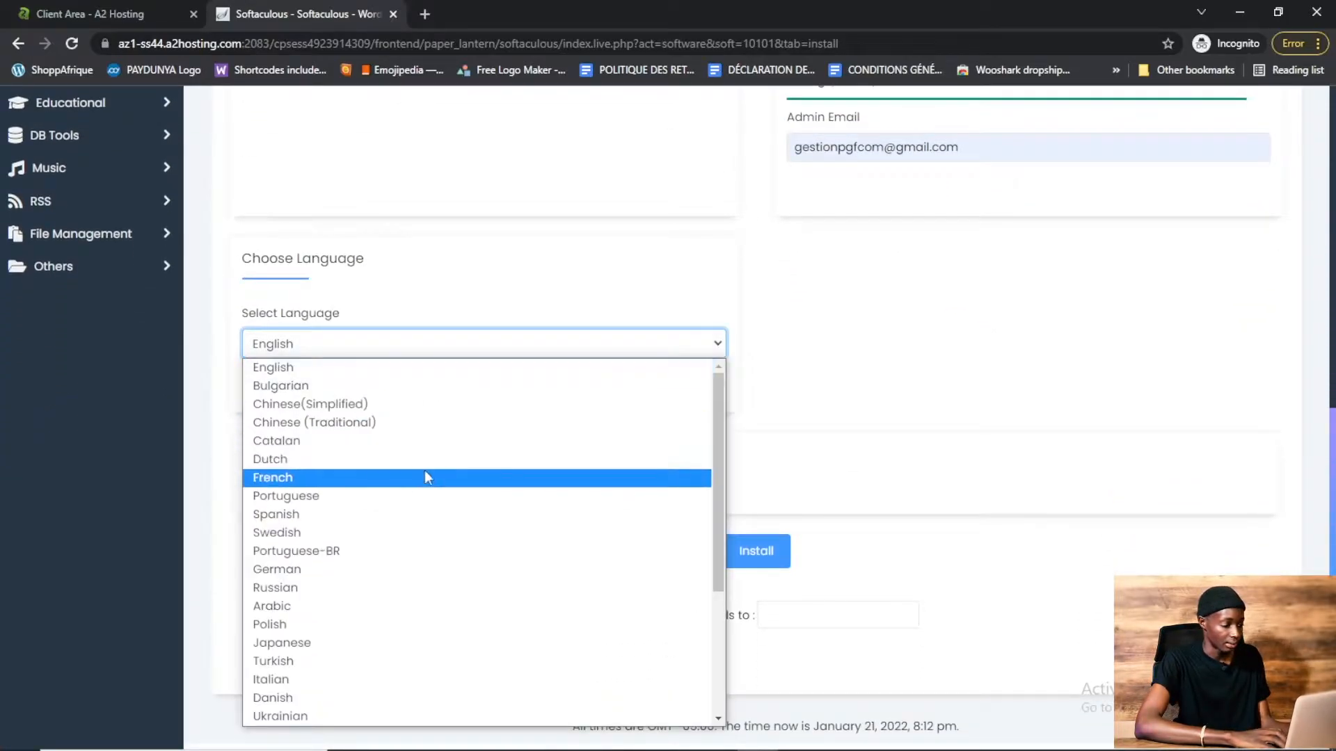
click(355, 486)
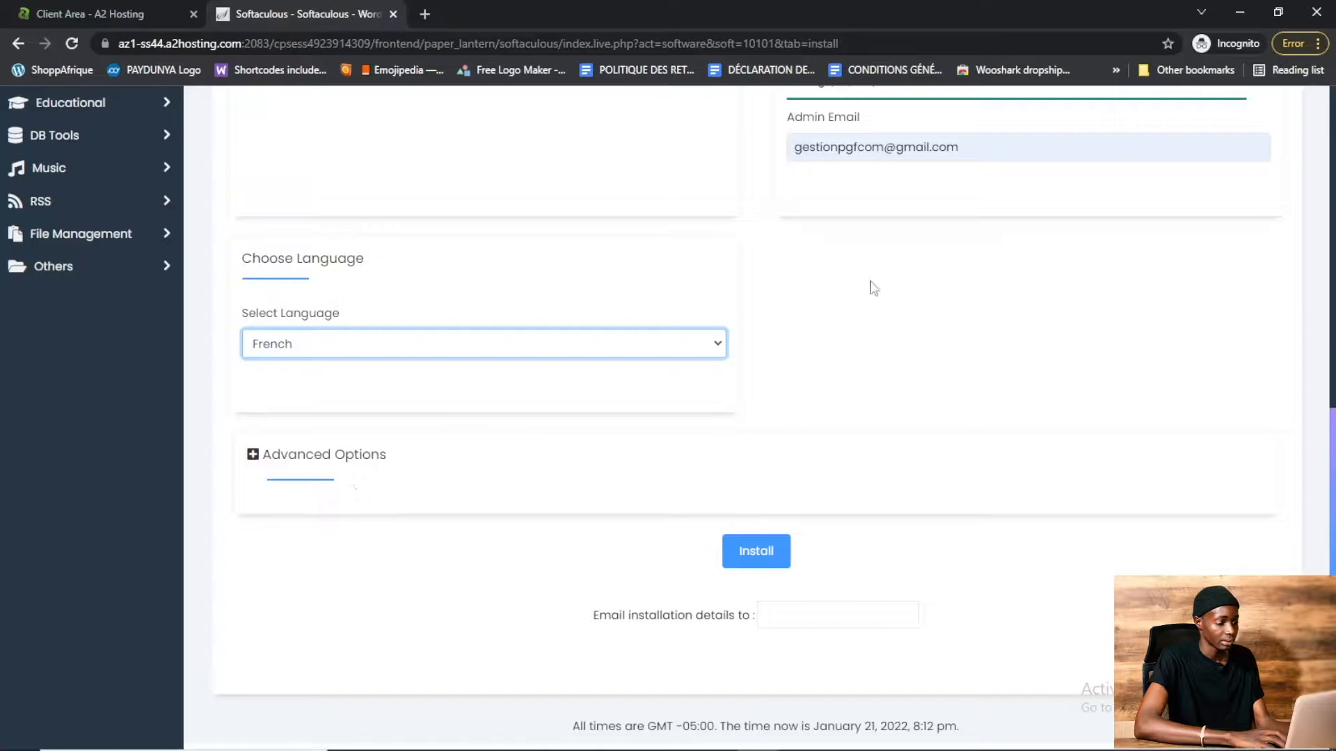
Enter the owner's e-mail for the installation details and start the WordPress installation
click(820, 617)
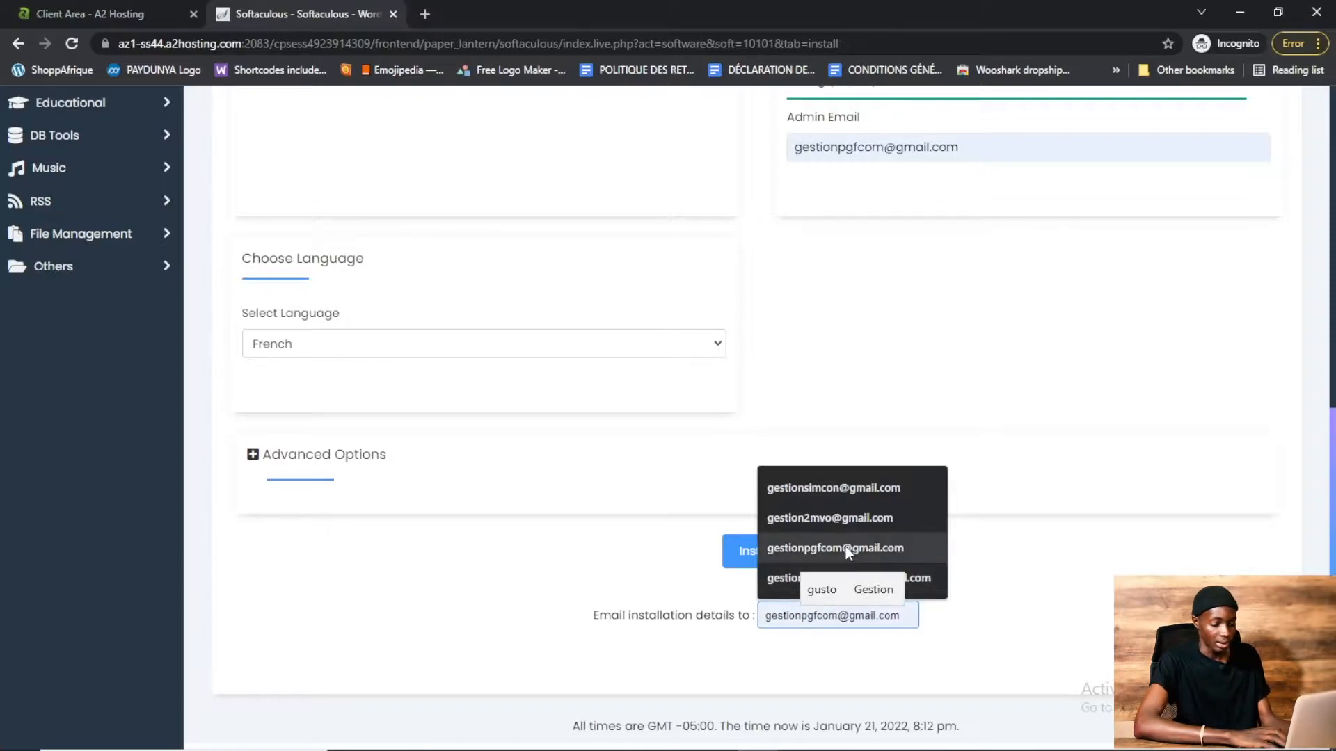
click(843, 549)
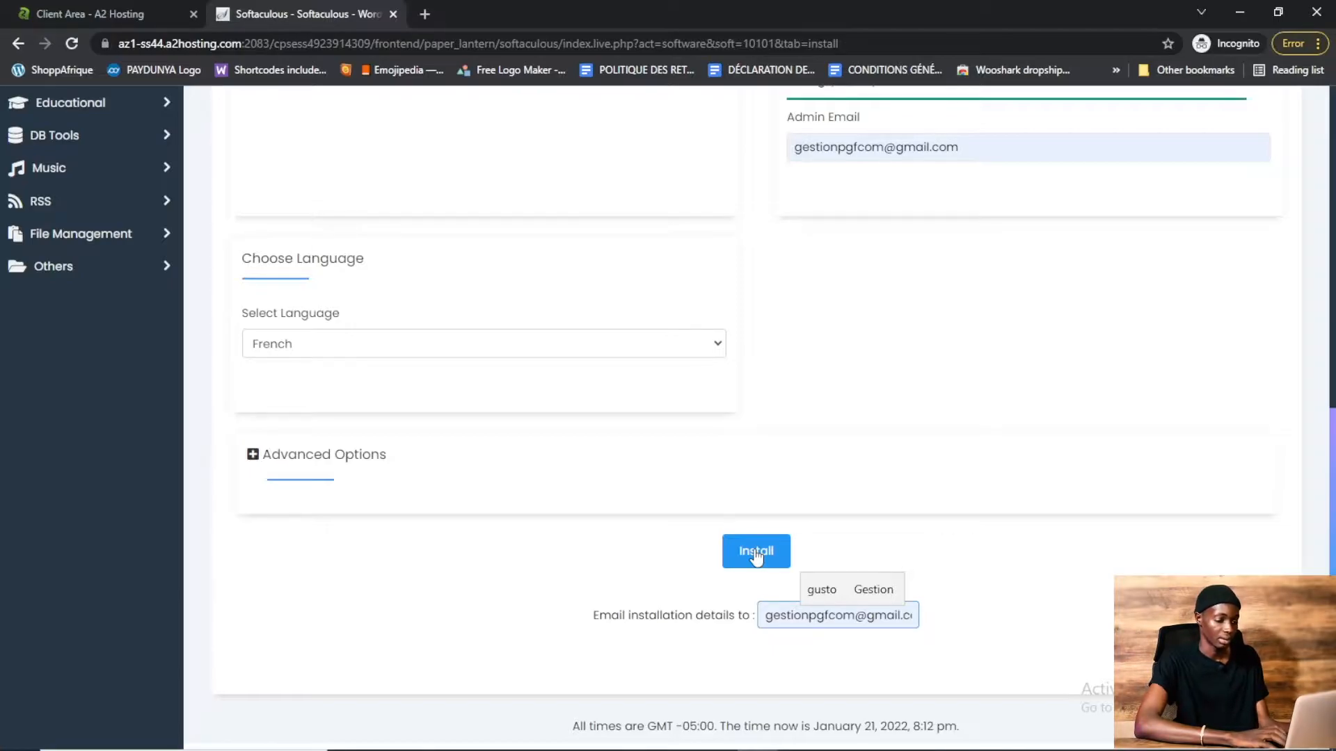
click(756, 553)
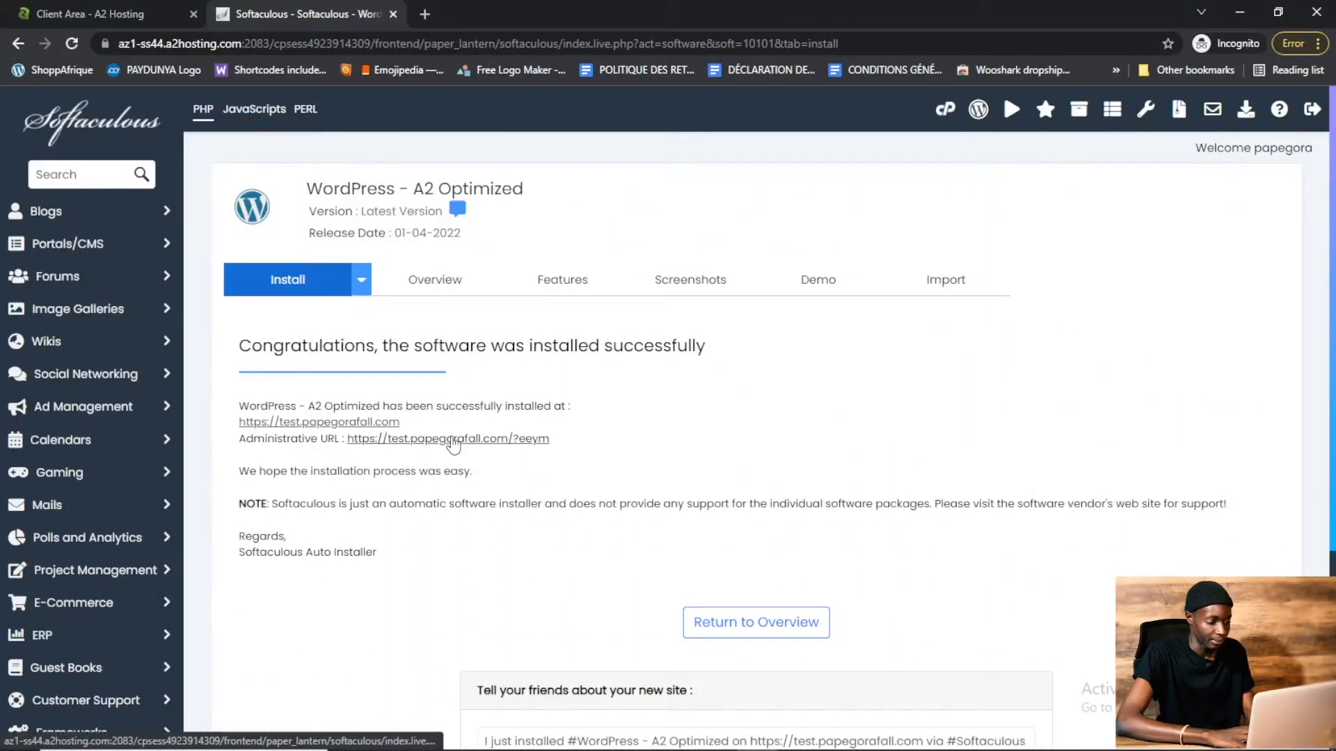
Open the new site's WordPress dashboard and dismiss the Jetpack setup notice
click(453, 349)
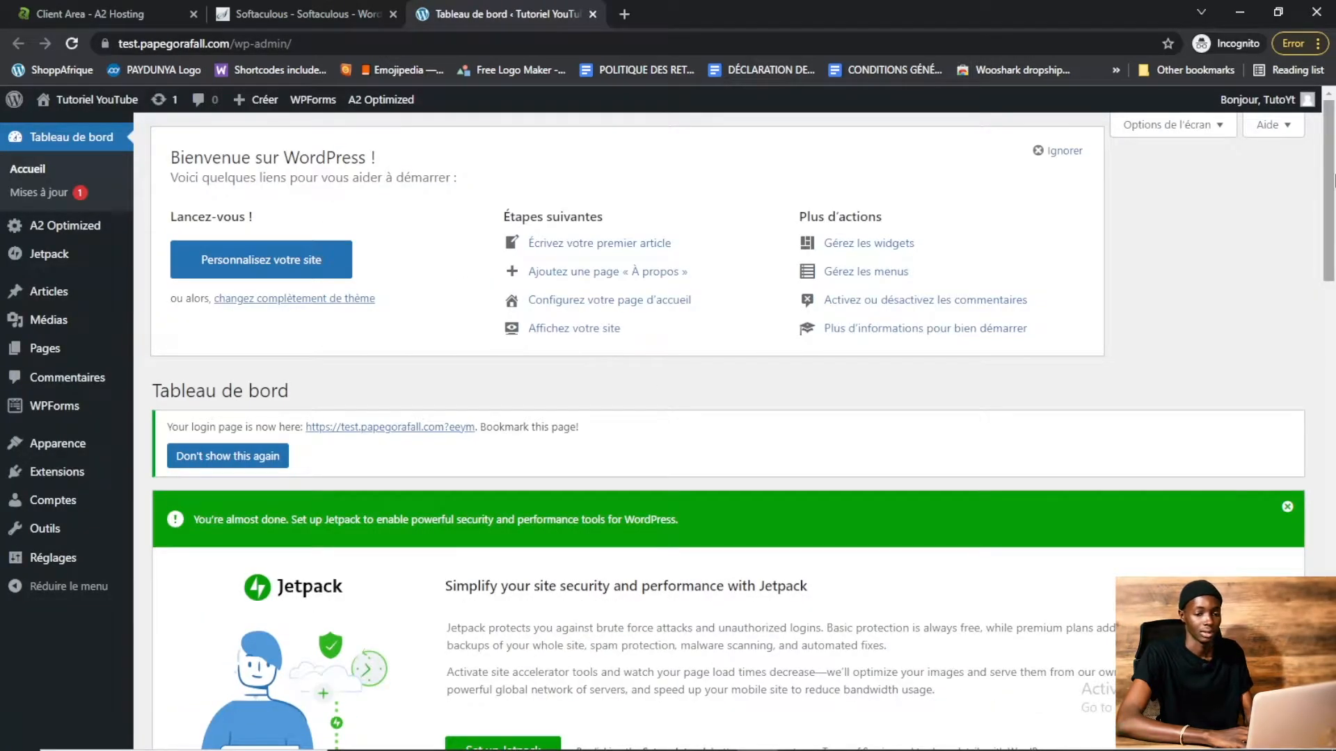
scroll(1333, 259, down, 4)
scroll(1333, 259, down, 3)
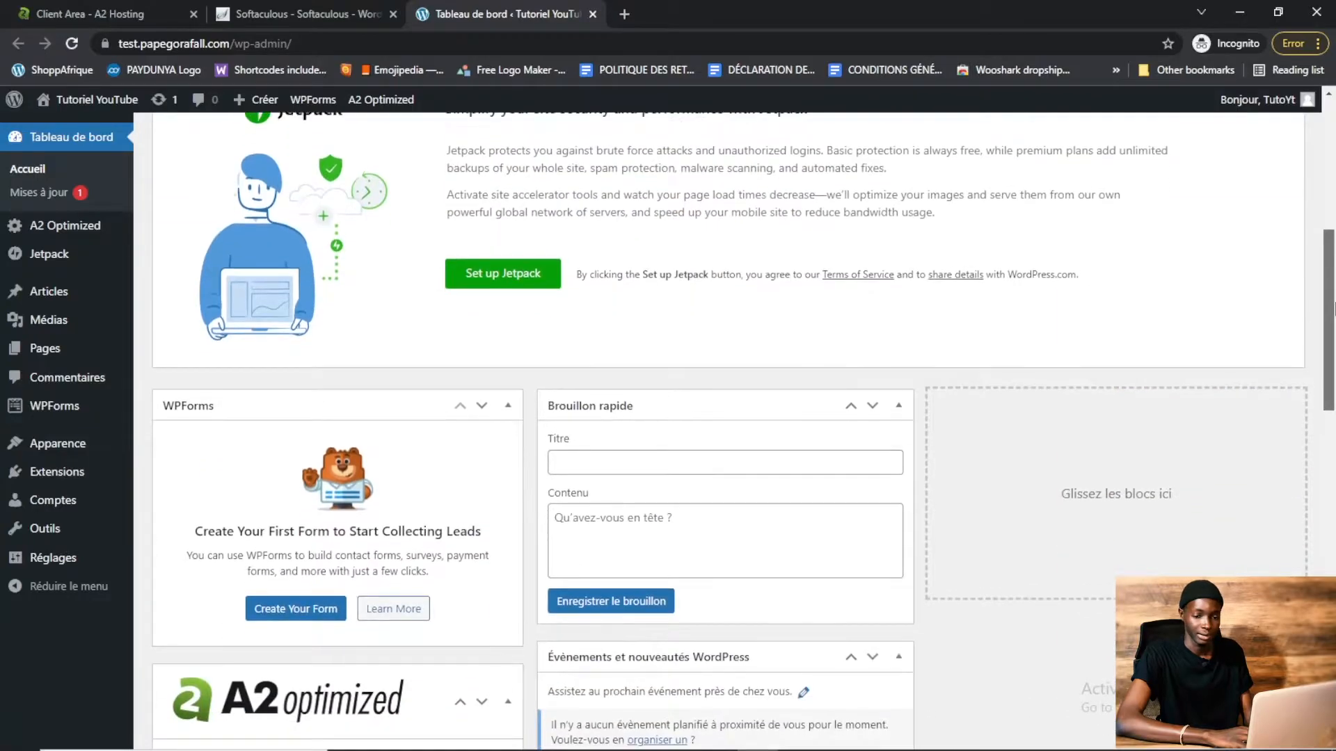
scroll(1333, 259, up, 4)
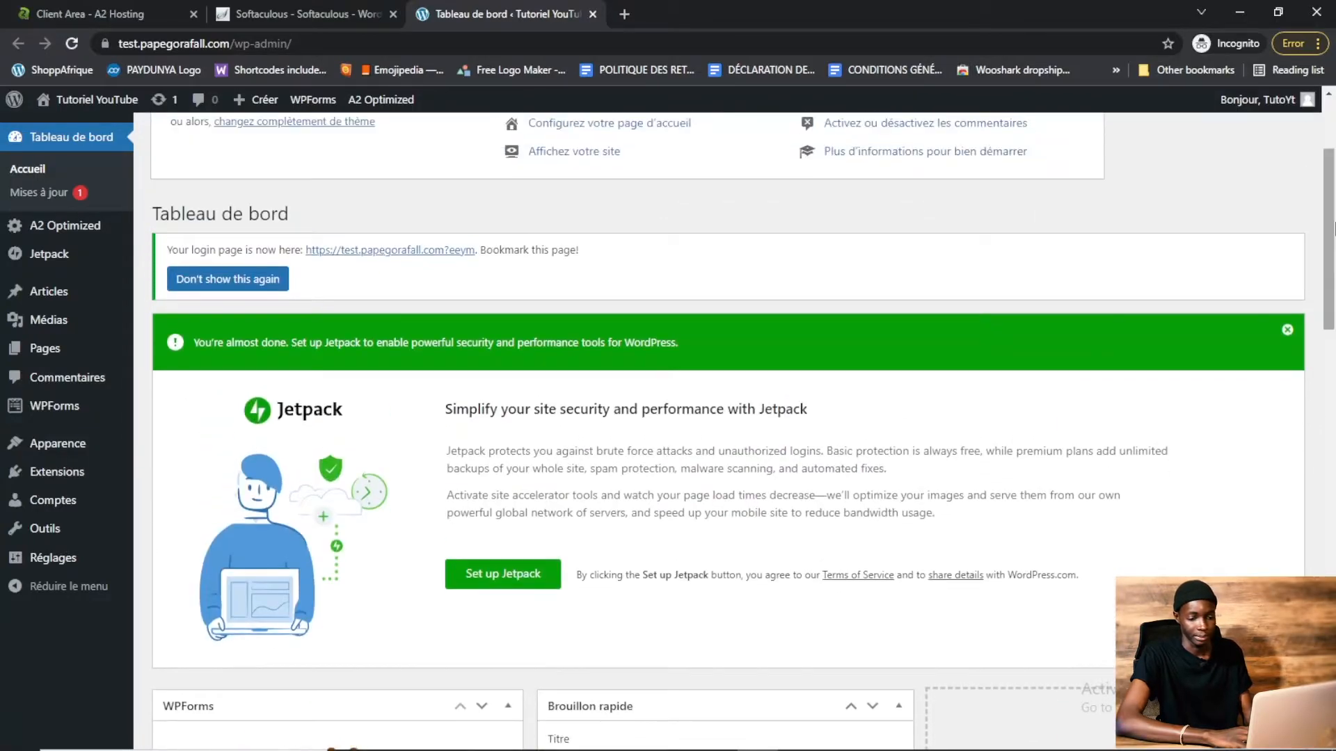
click(1287, 332)
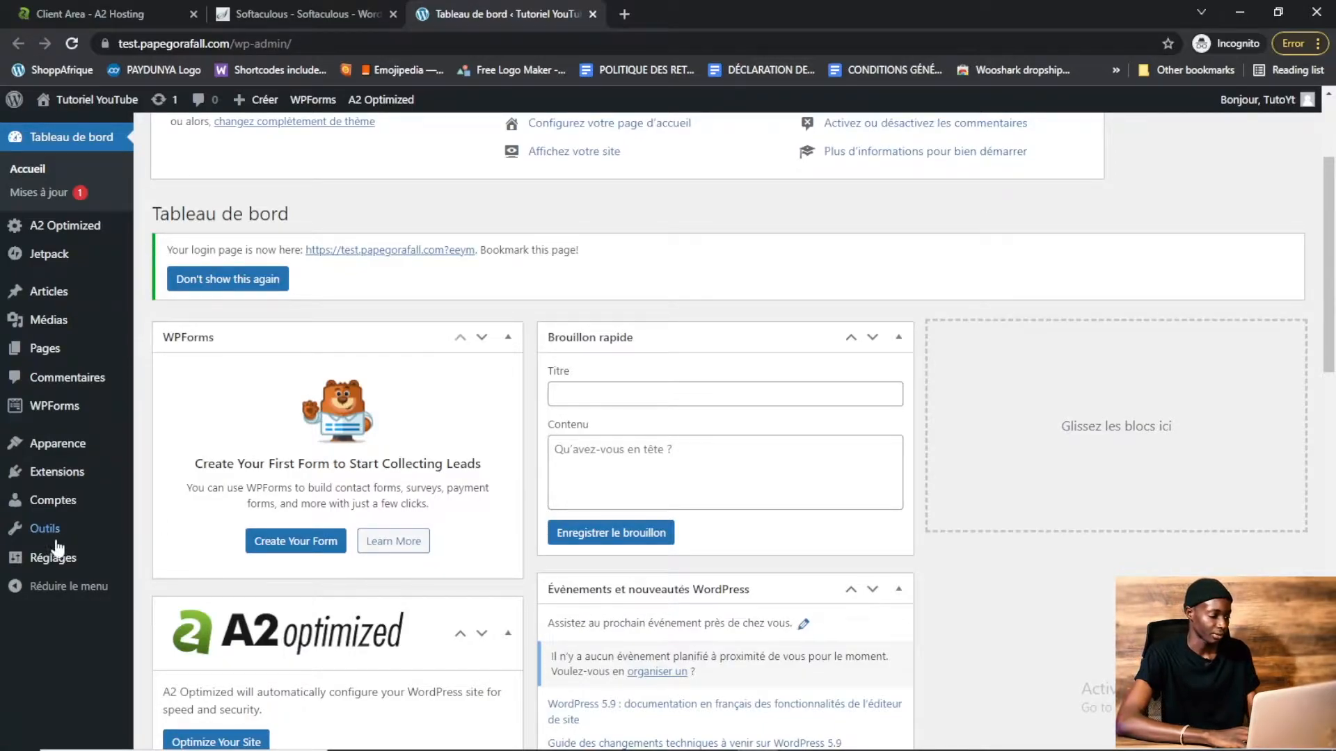
Open the General settings and choose the "22 janvier 2022" (j F Y) date format
mouse_move(40, 557)
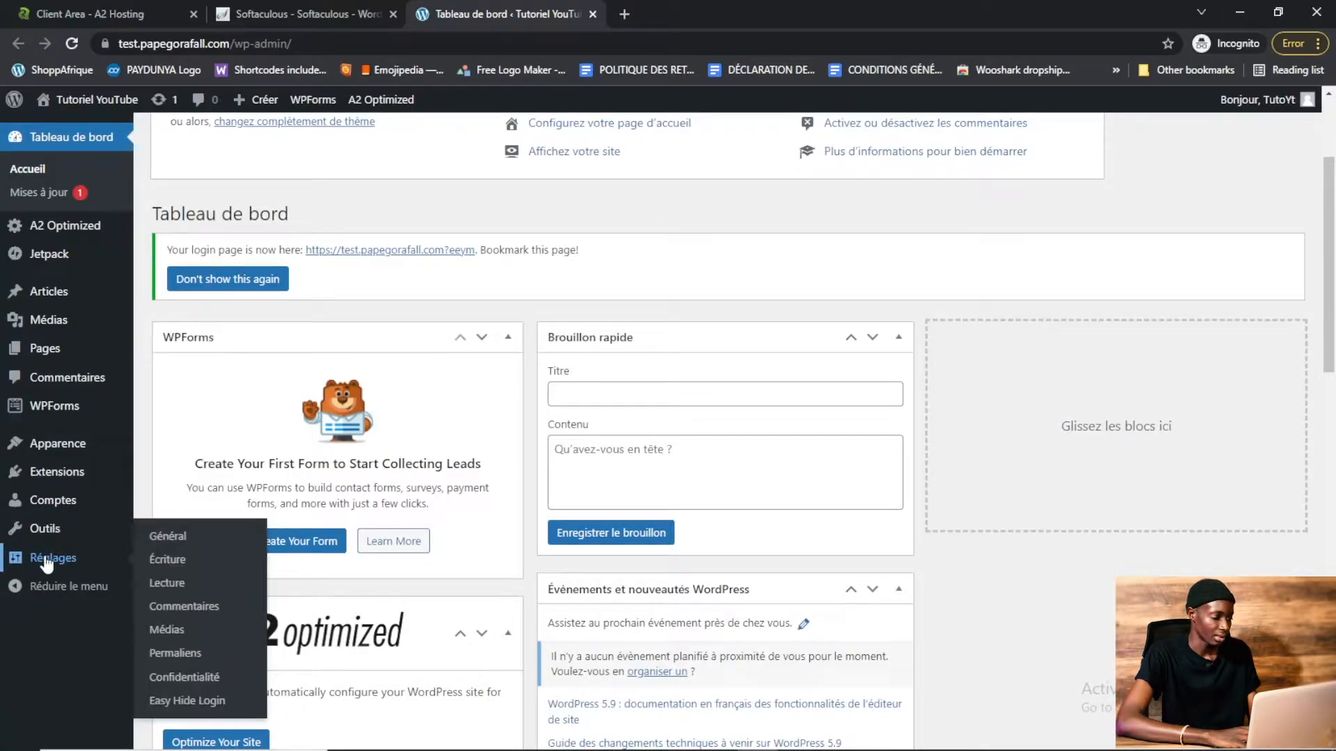
click(174, 544)
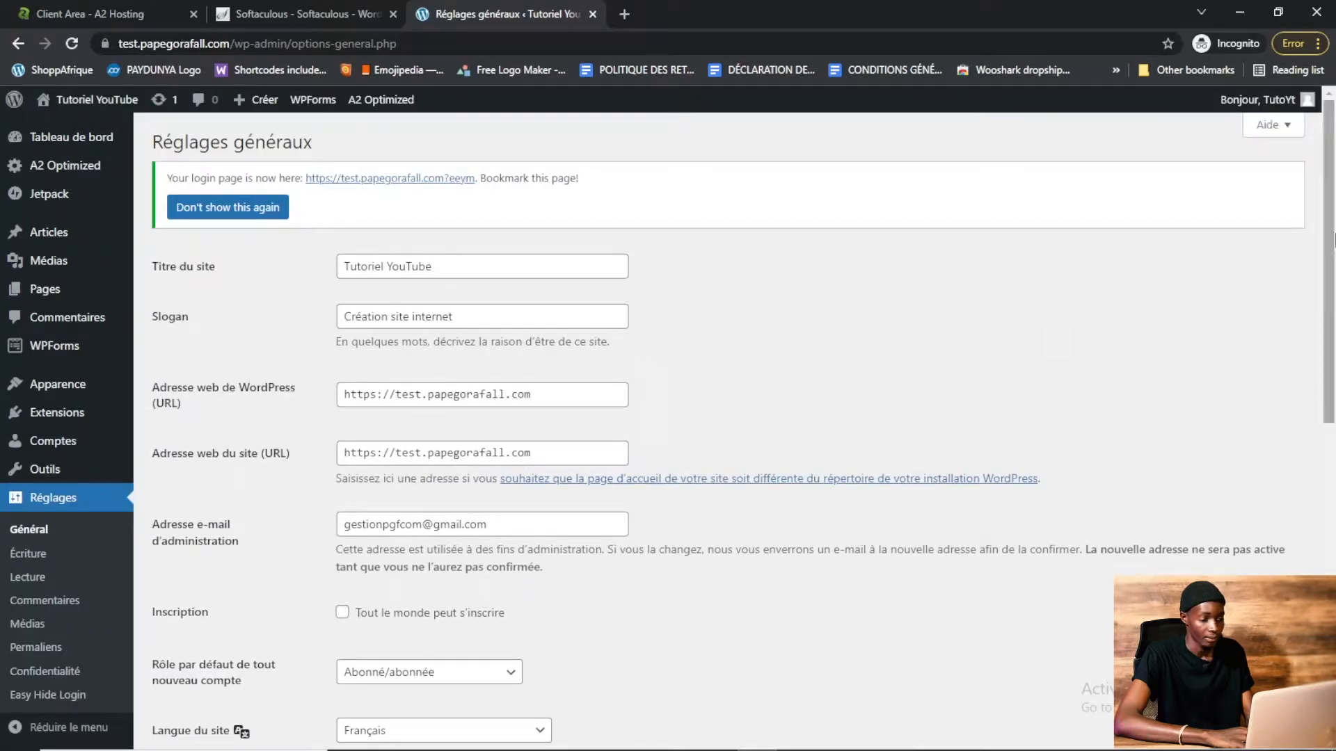
drag(1331, 215, 1334, 334)
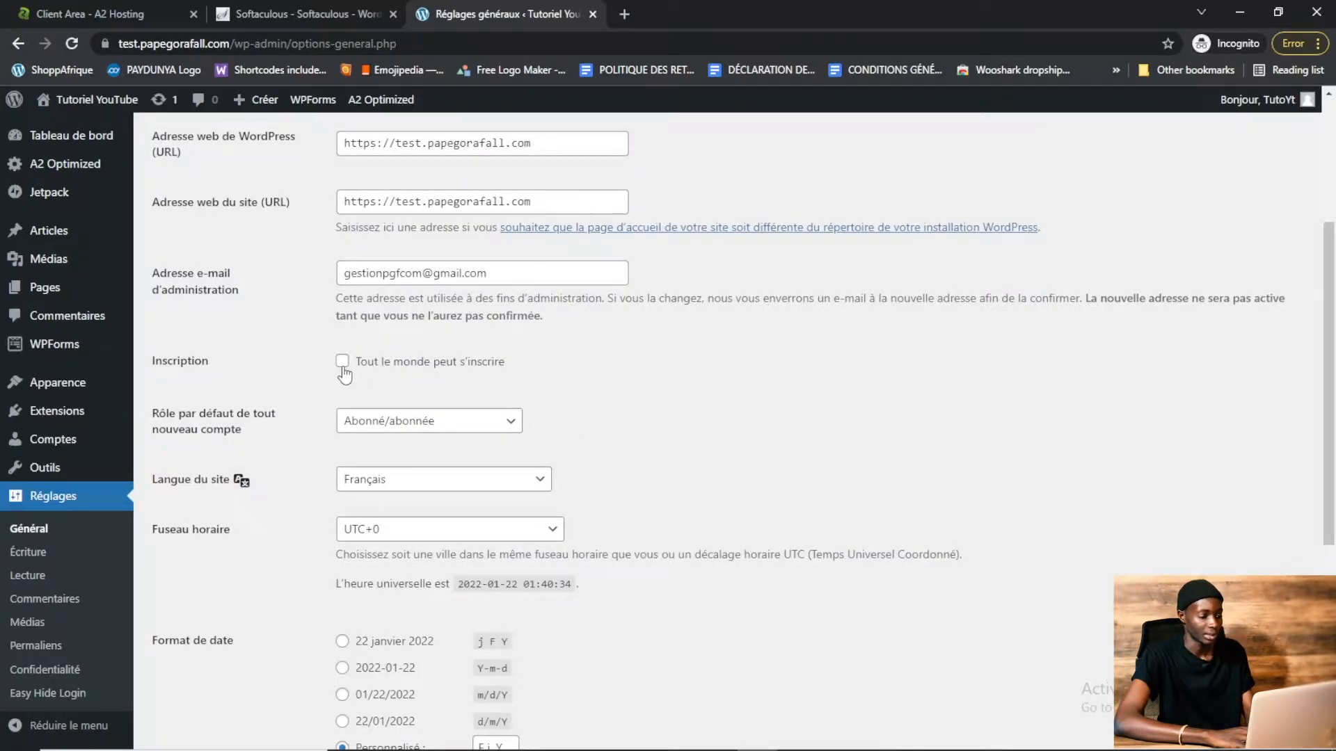
drag(1334, 414, 1334, 567)
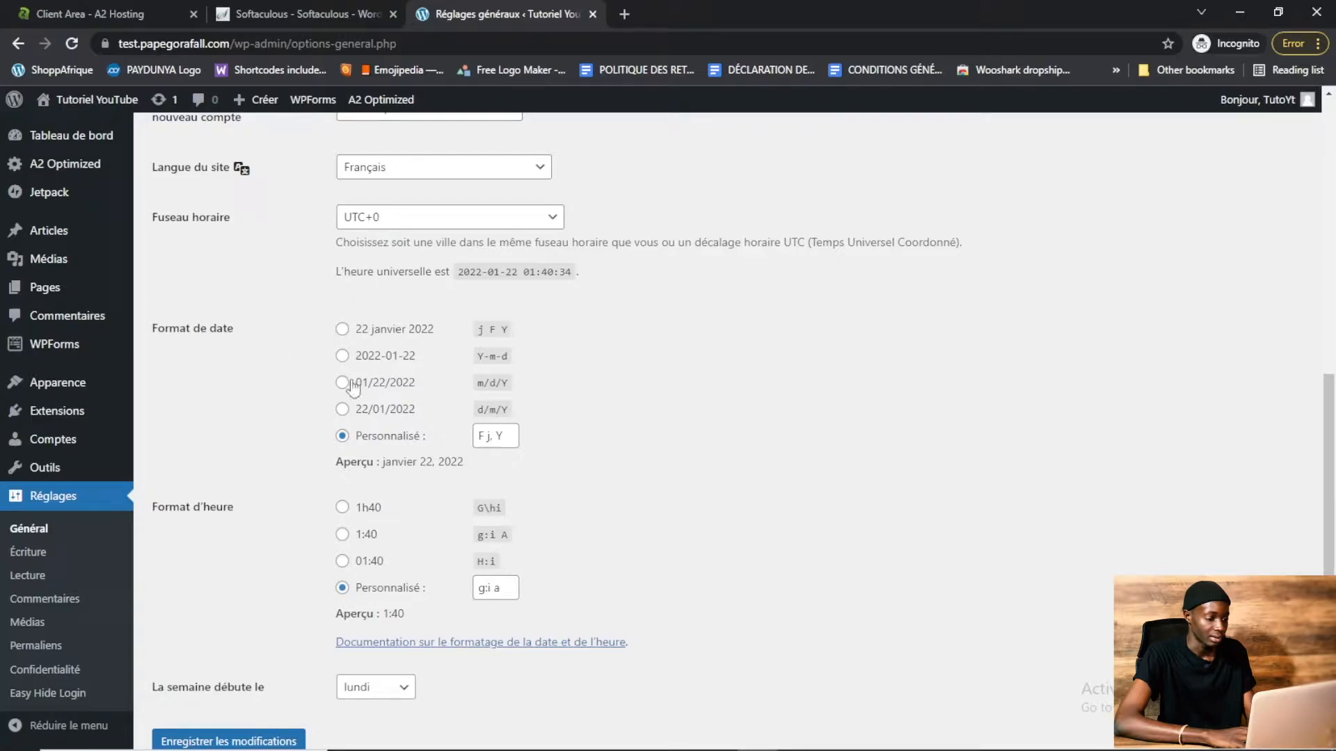
click(342, 329)
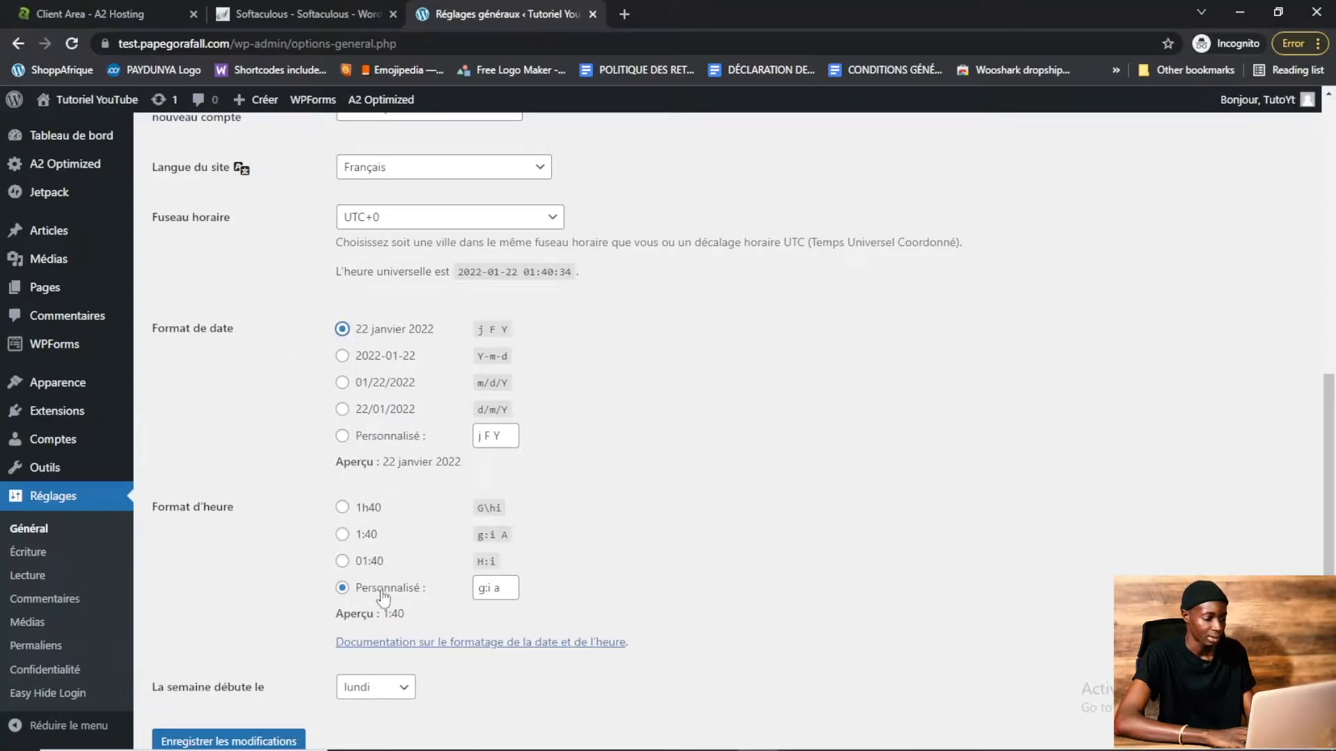
Choose the "1h40" (G\hi) time format and save the general settings
click(342, 508)
scroll(967, 537, down, 2)
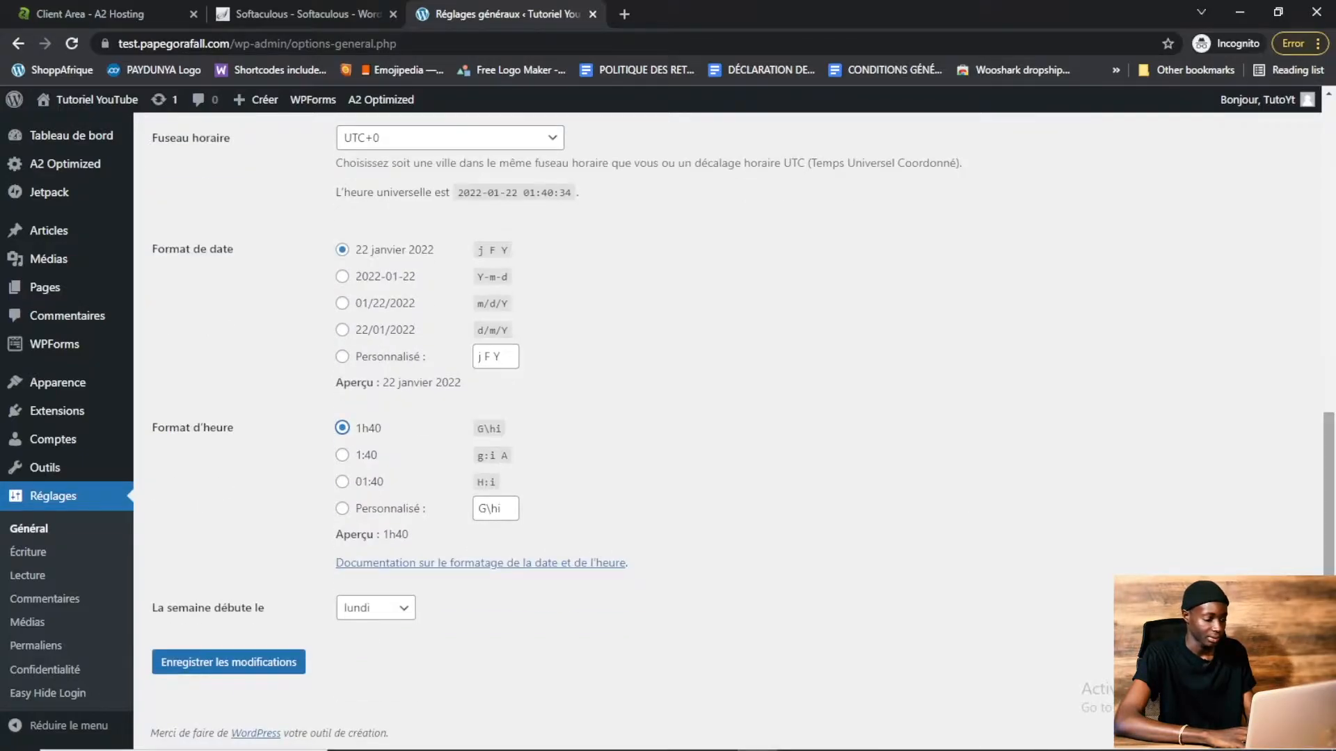
click(245, 667)
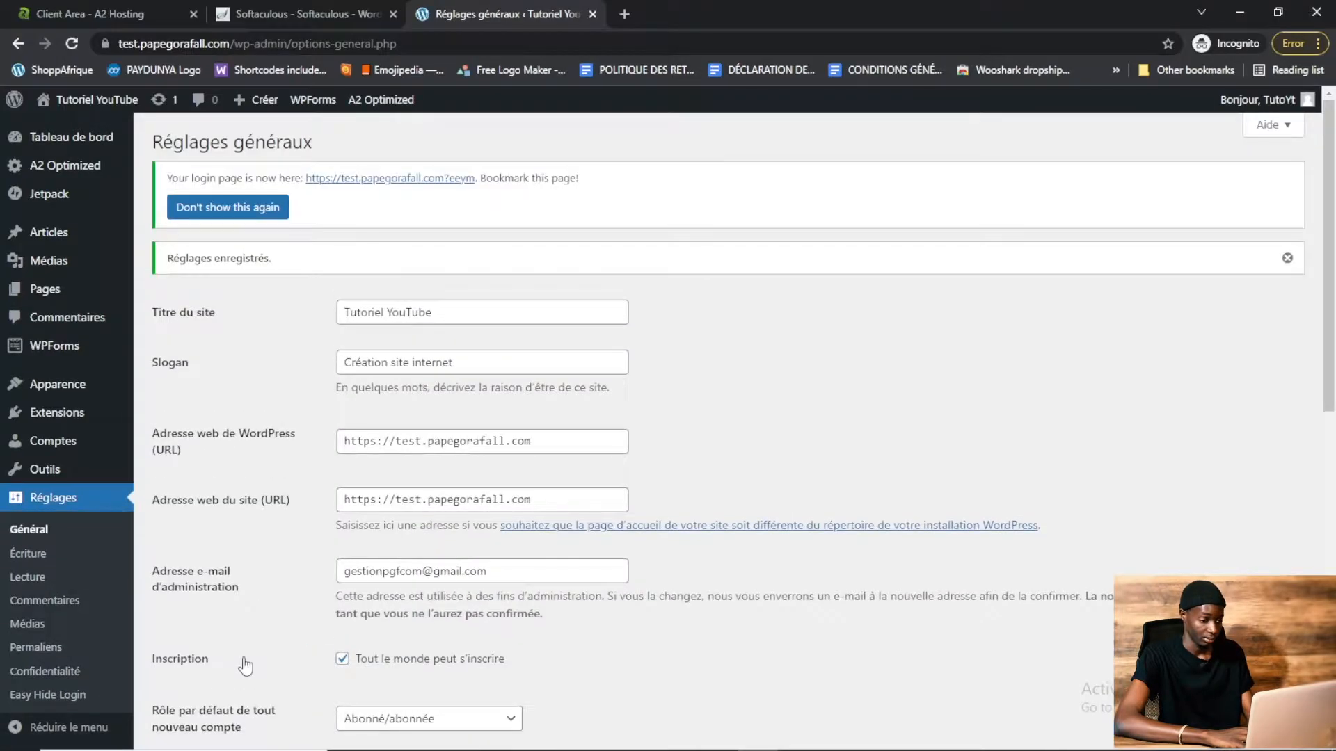
Set the permalink structure to "Titre de la publication" and save the permalink settings
scroll(957, 428, down, 1)
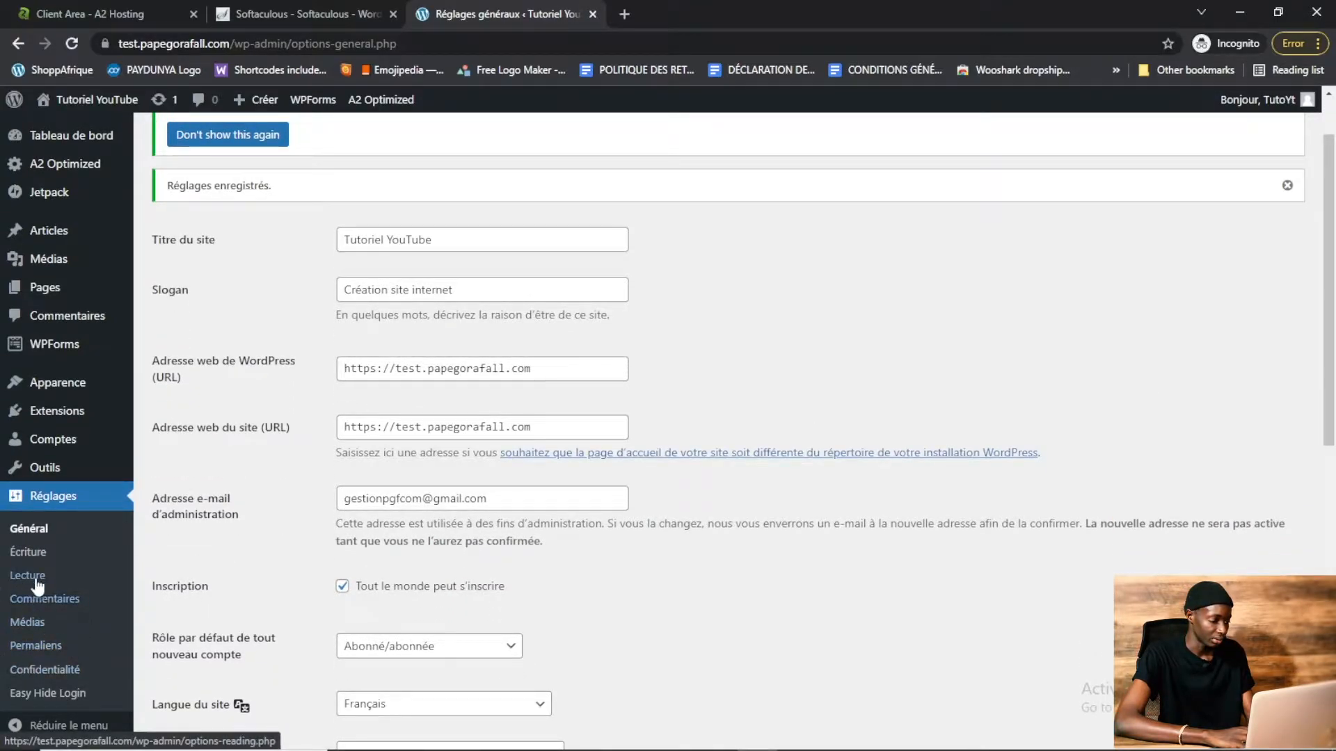
click(39, 647)
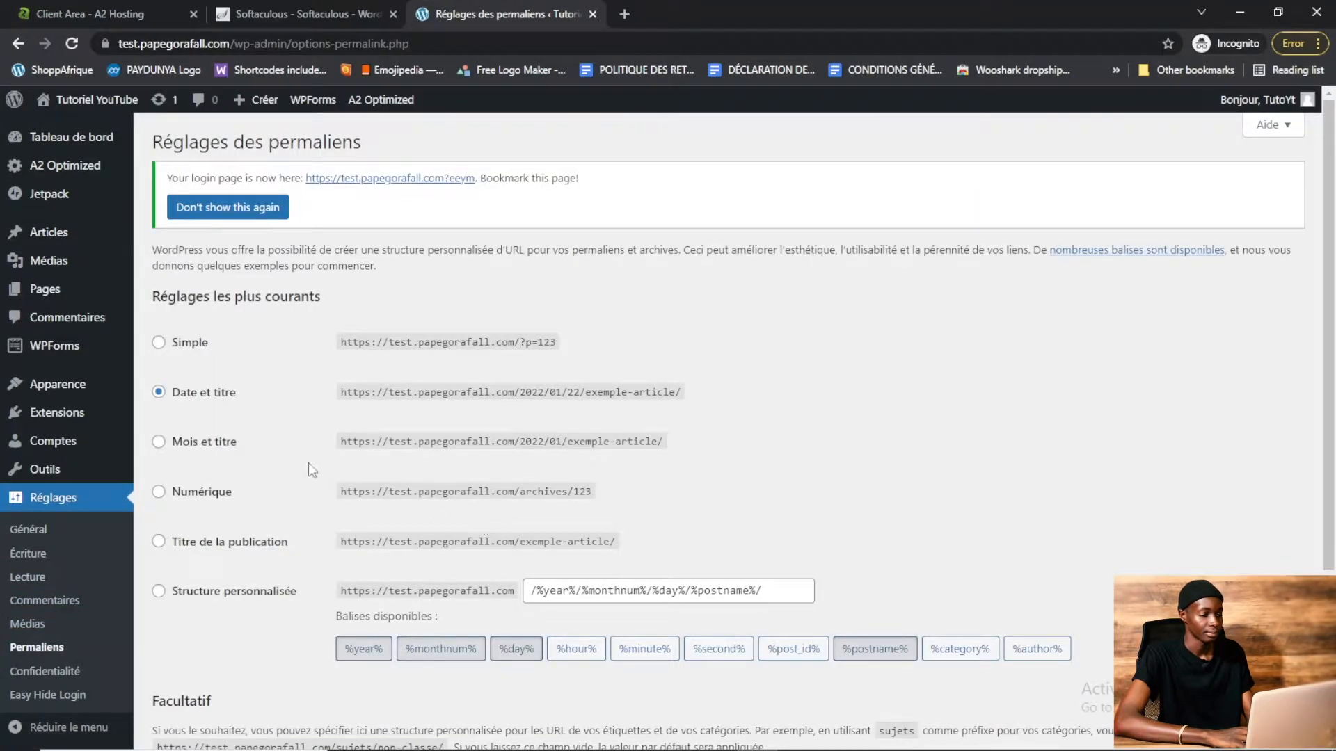
click(159, 542)
scroll(1333, 549, down, 3)
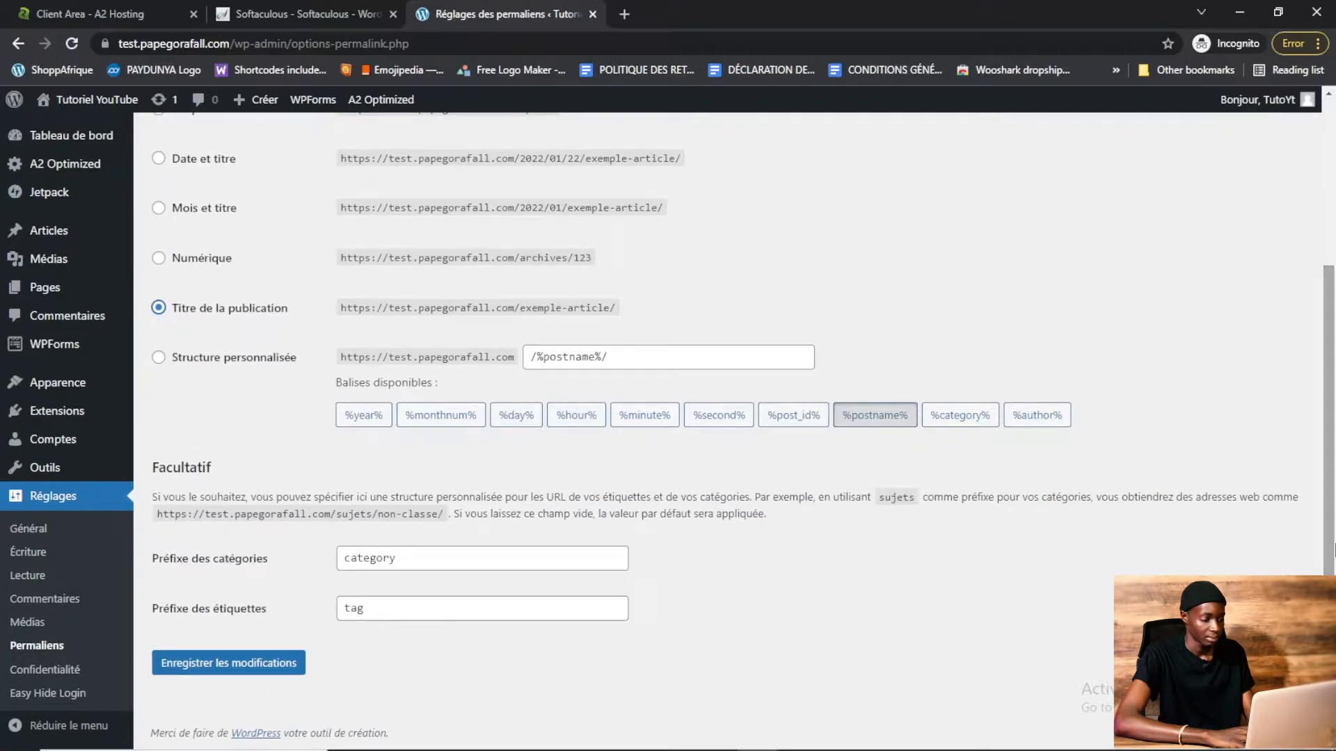
click(204, 670)
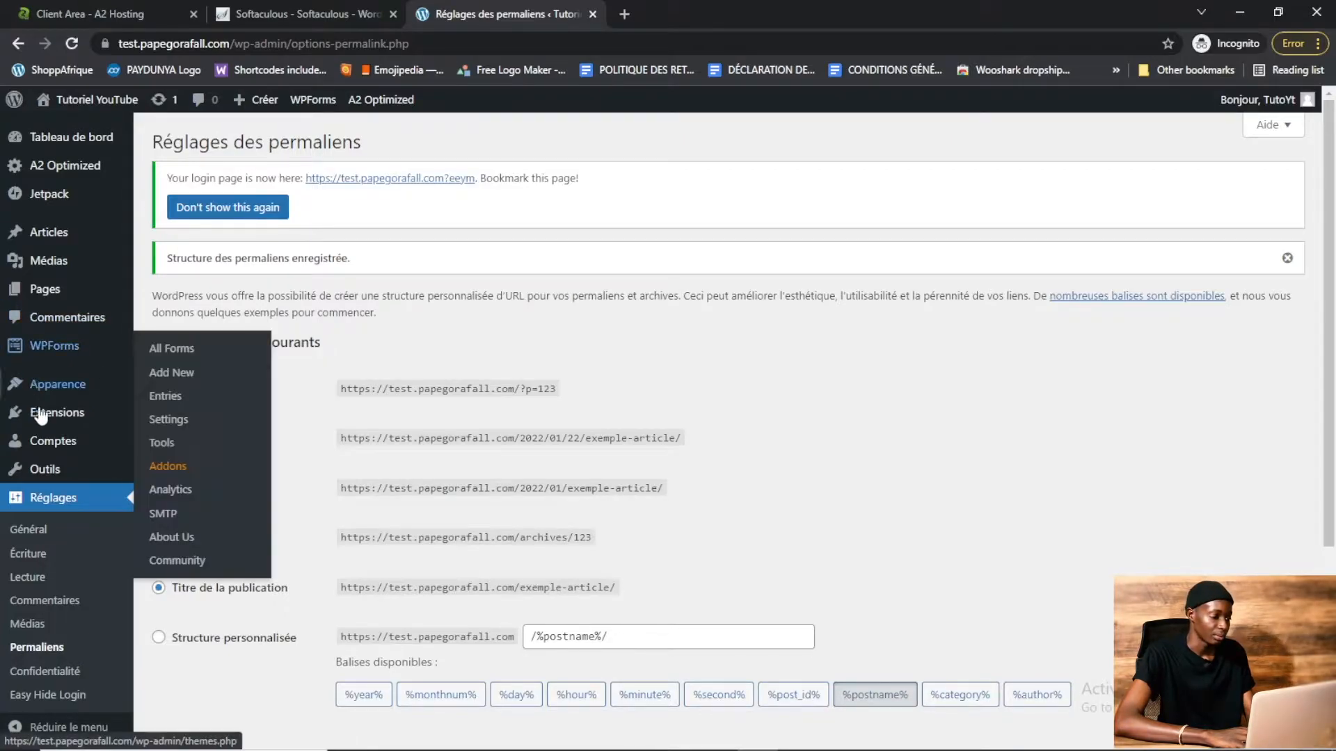
Select all installed plugins and apply the bulk Supprimer (delete) action, confirming the deletion
mouse_move(55, 412)
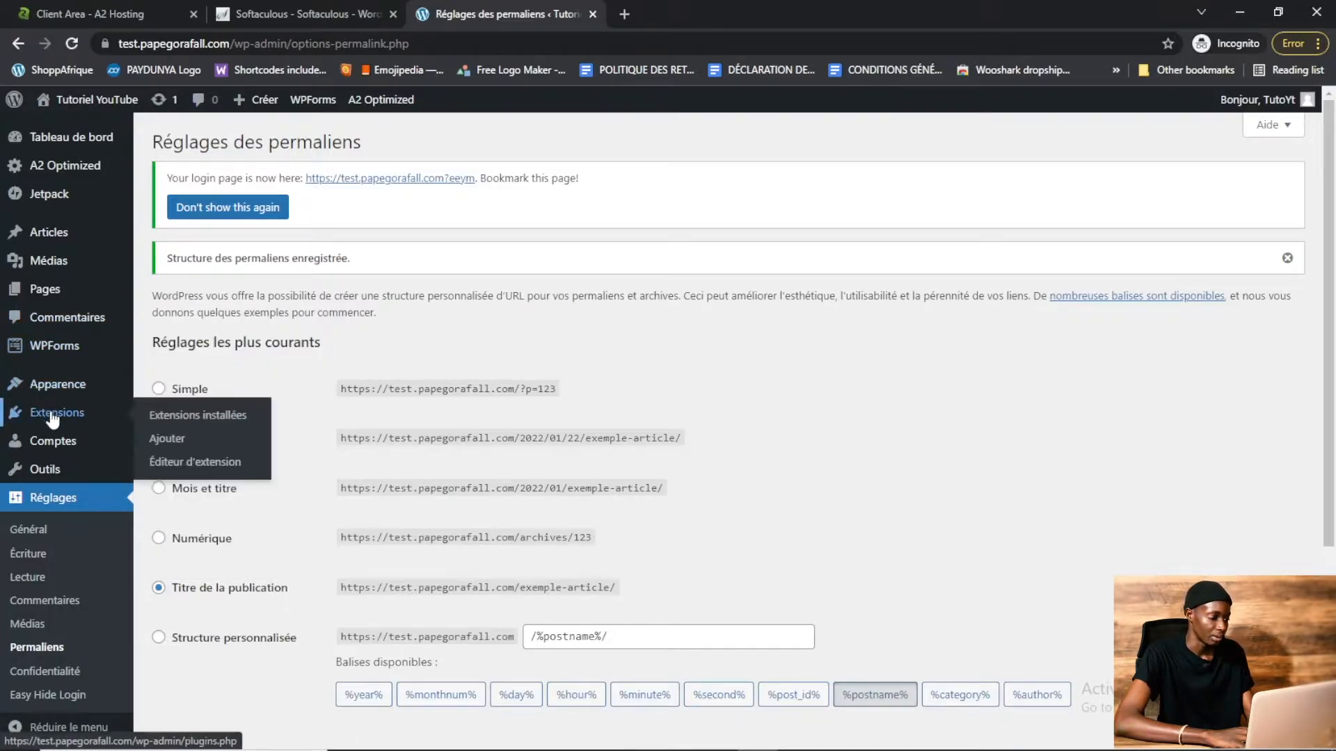
click(213, 418)
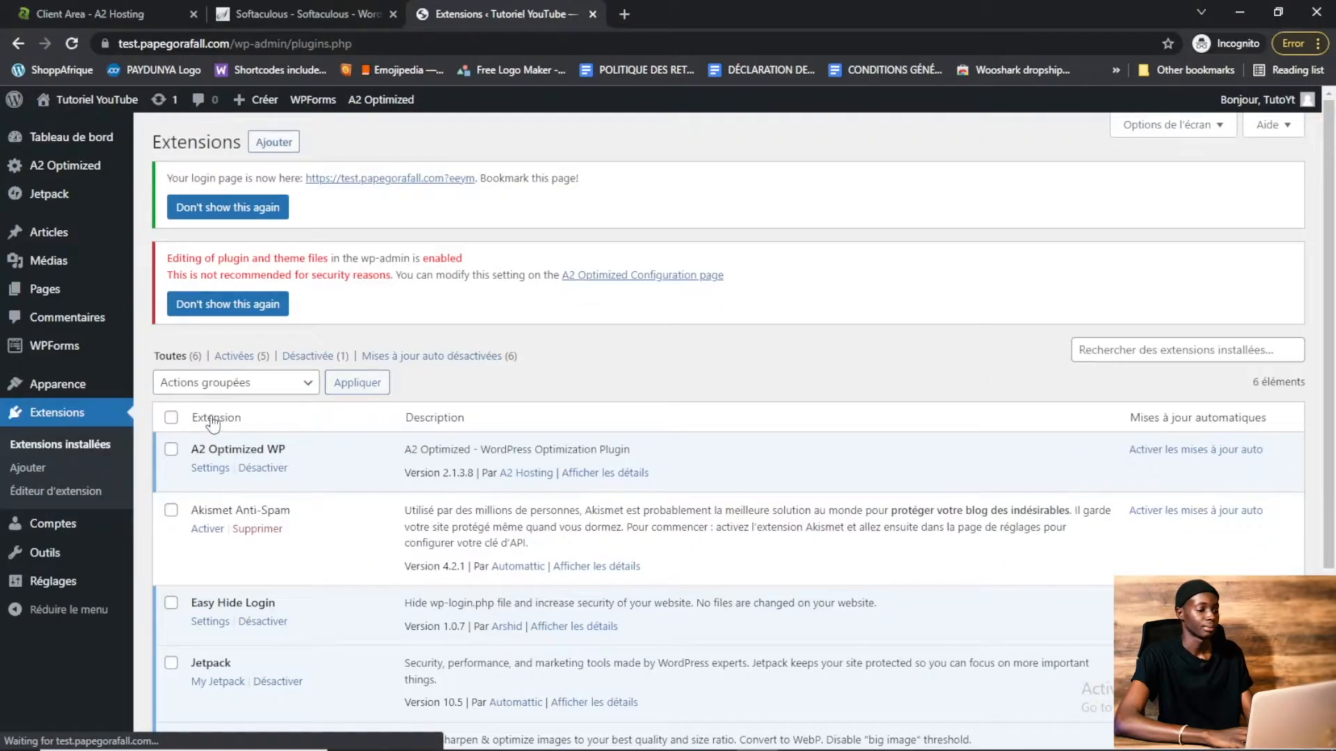
click(171, 418)
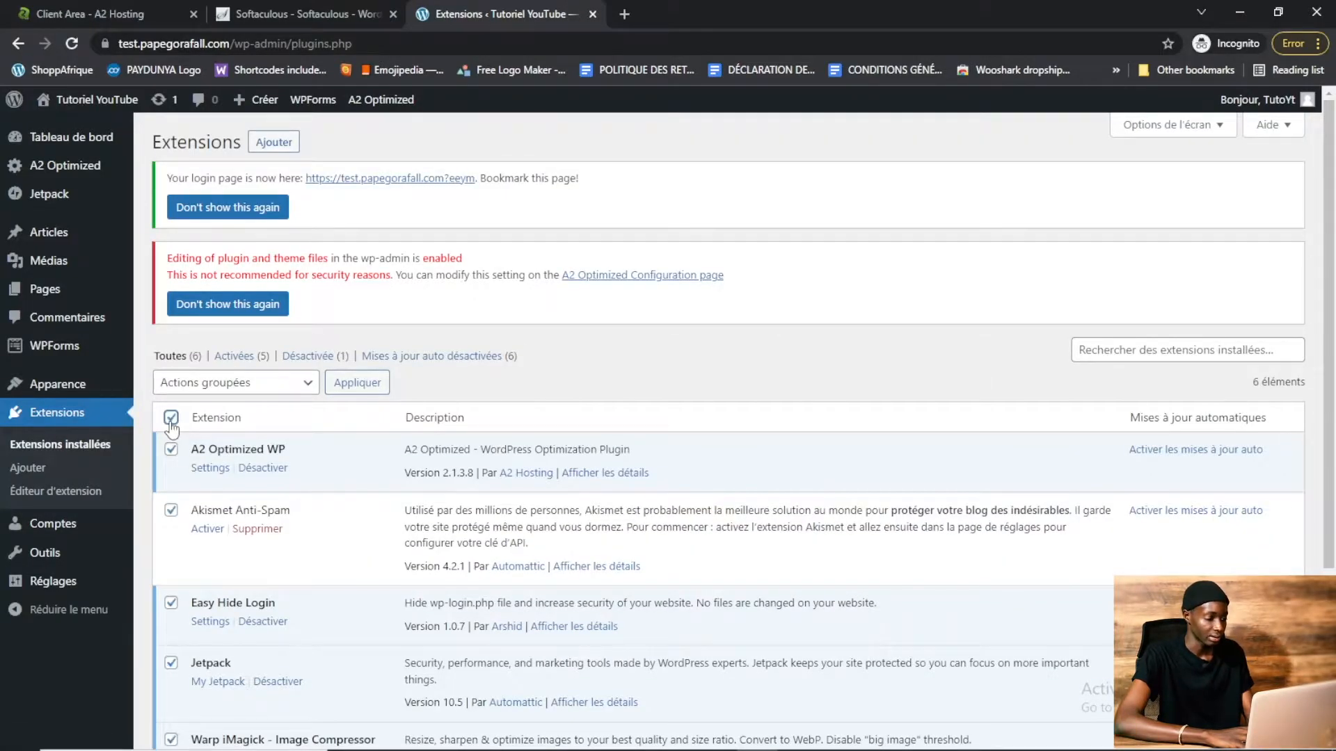
click(232, 384)
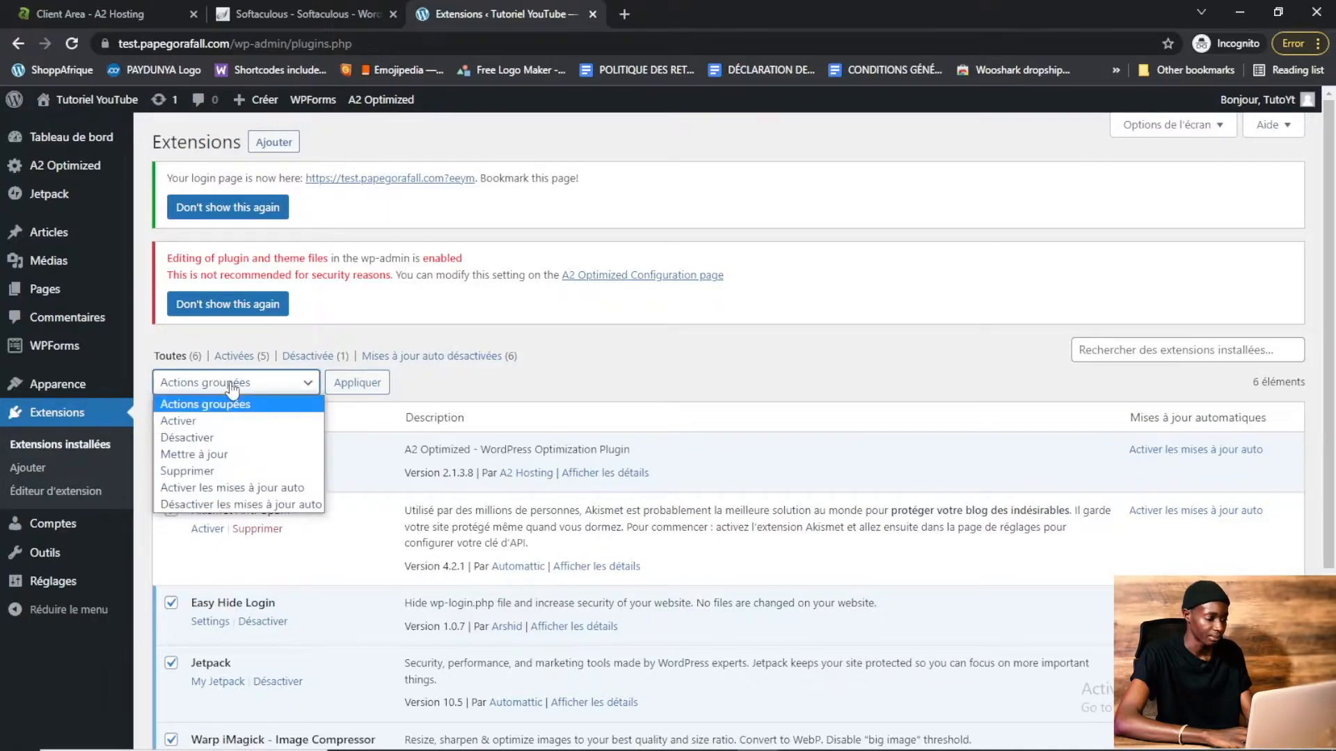
click(241, 469)
click(355, 383)
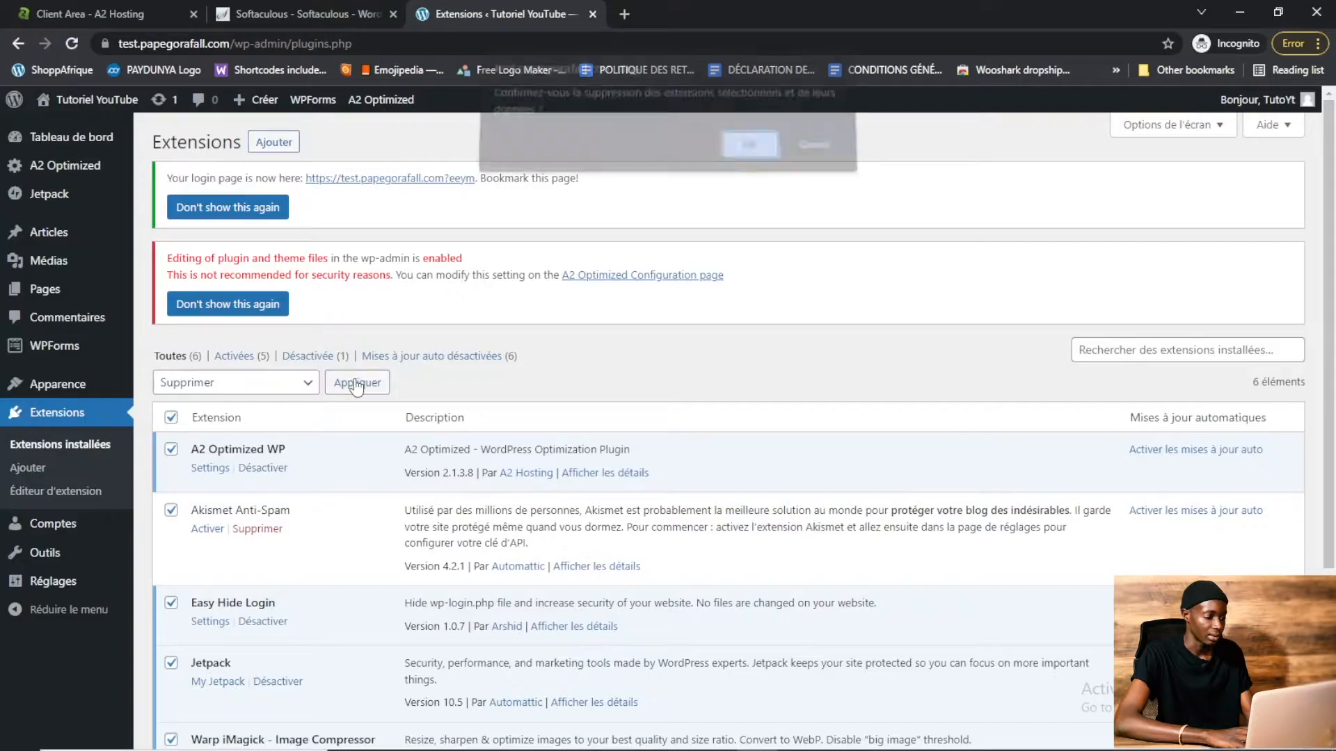
click(750, 160)
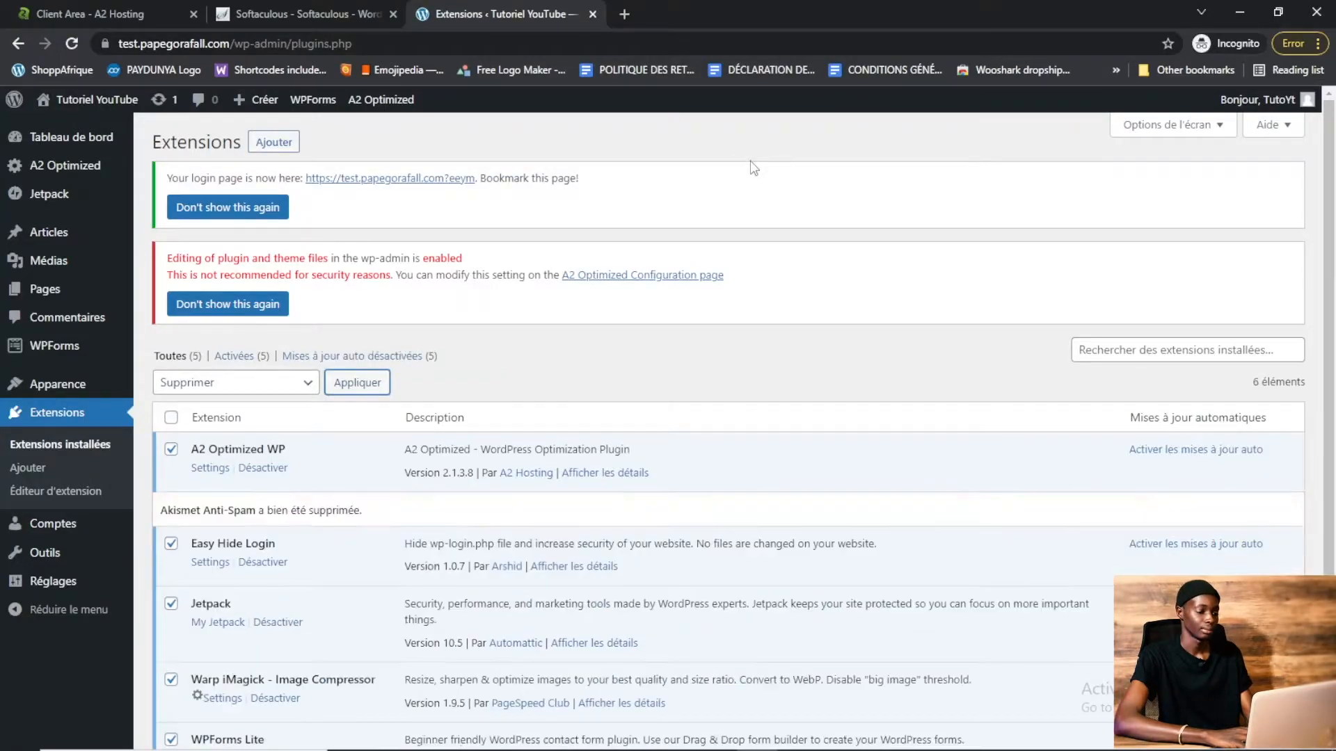
Apply the bulk Désactiver action to deactivate all remaining selected plugins
scroll(162, 311, down, 2)
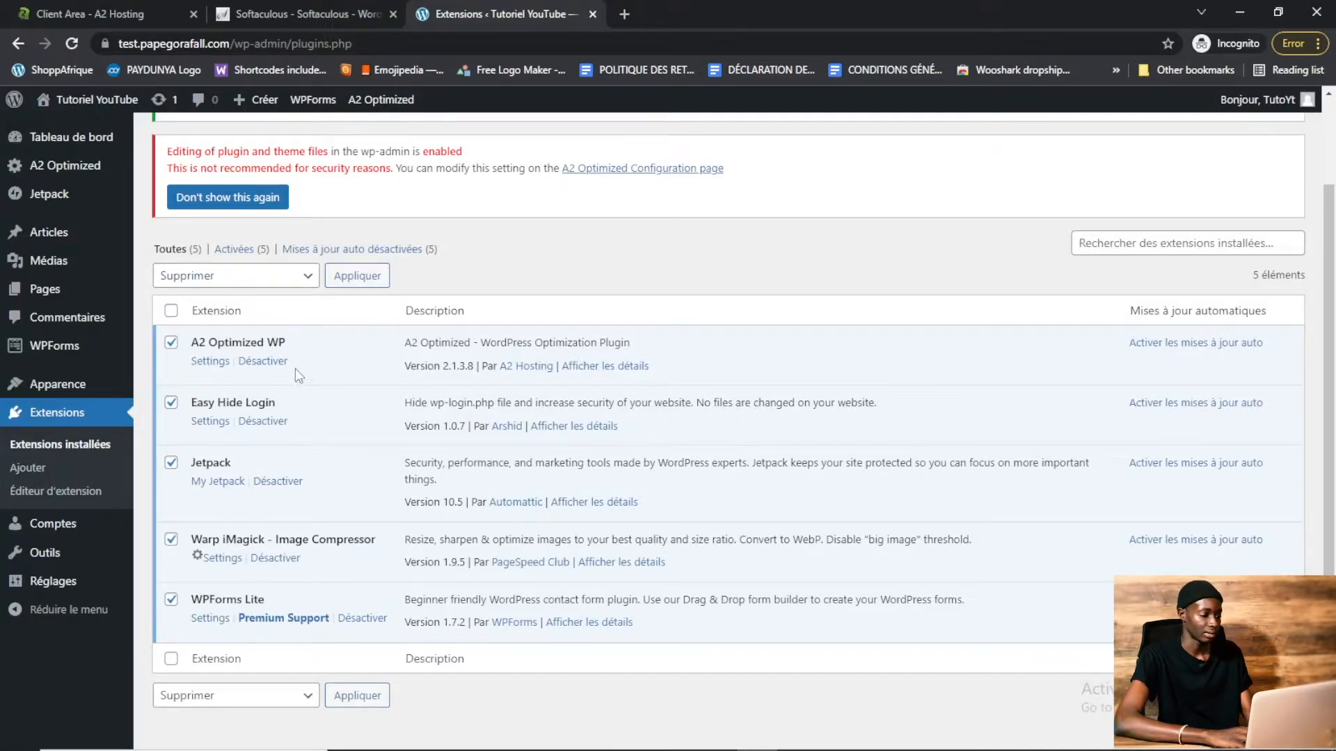
click(191, 291)
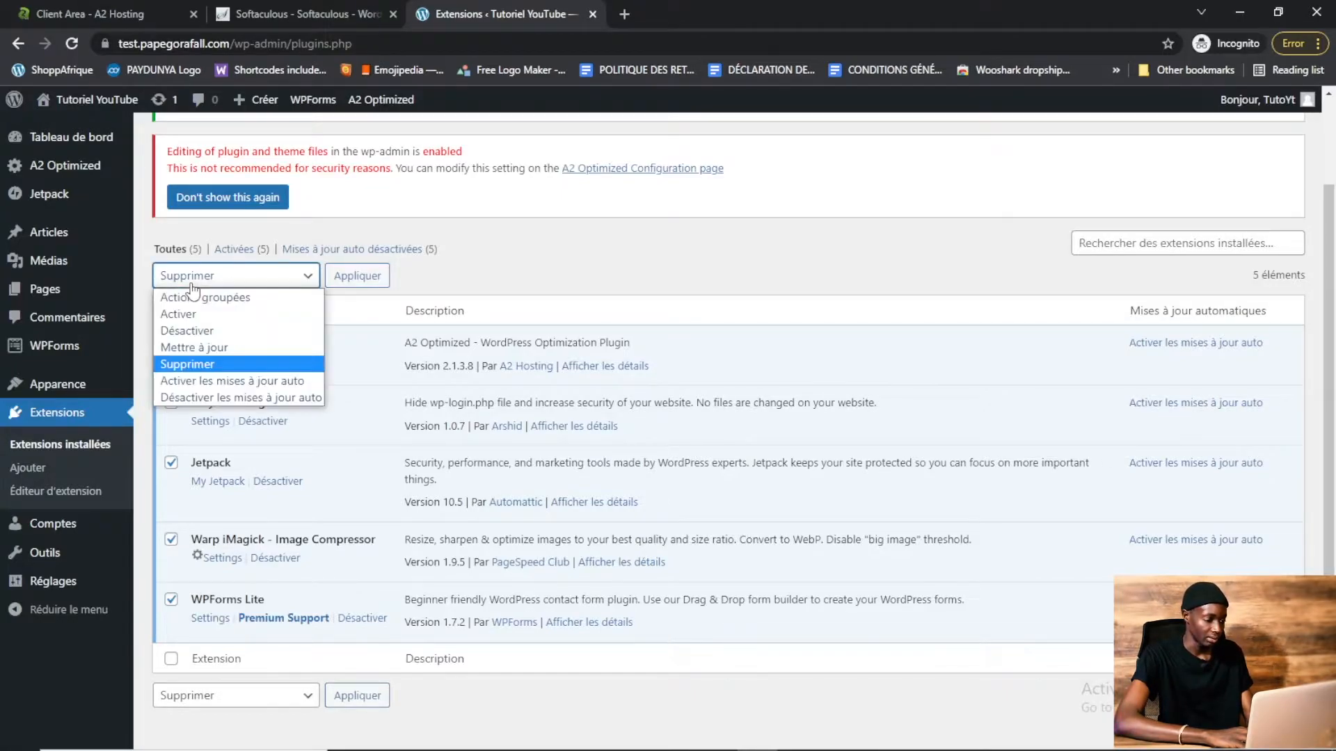
click(195, 331)
click(336, 285)
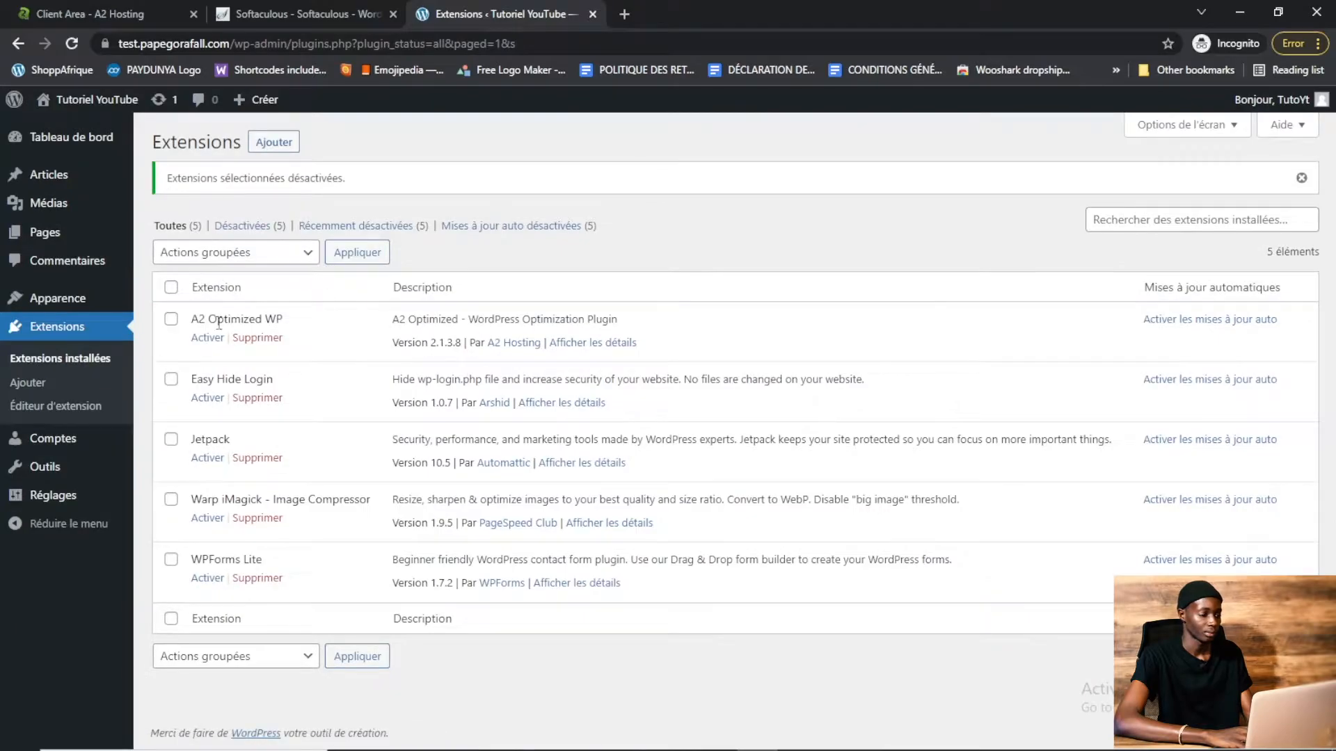
Select all the deactivated plugins and bulk delete them, confirming the deletion
click(171, 288)
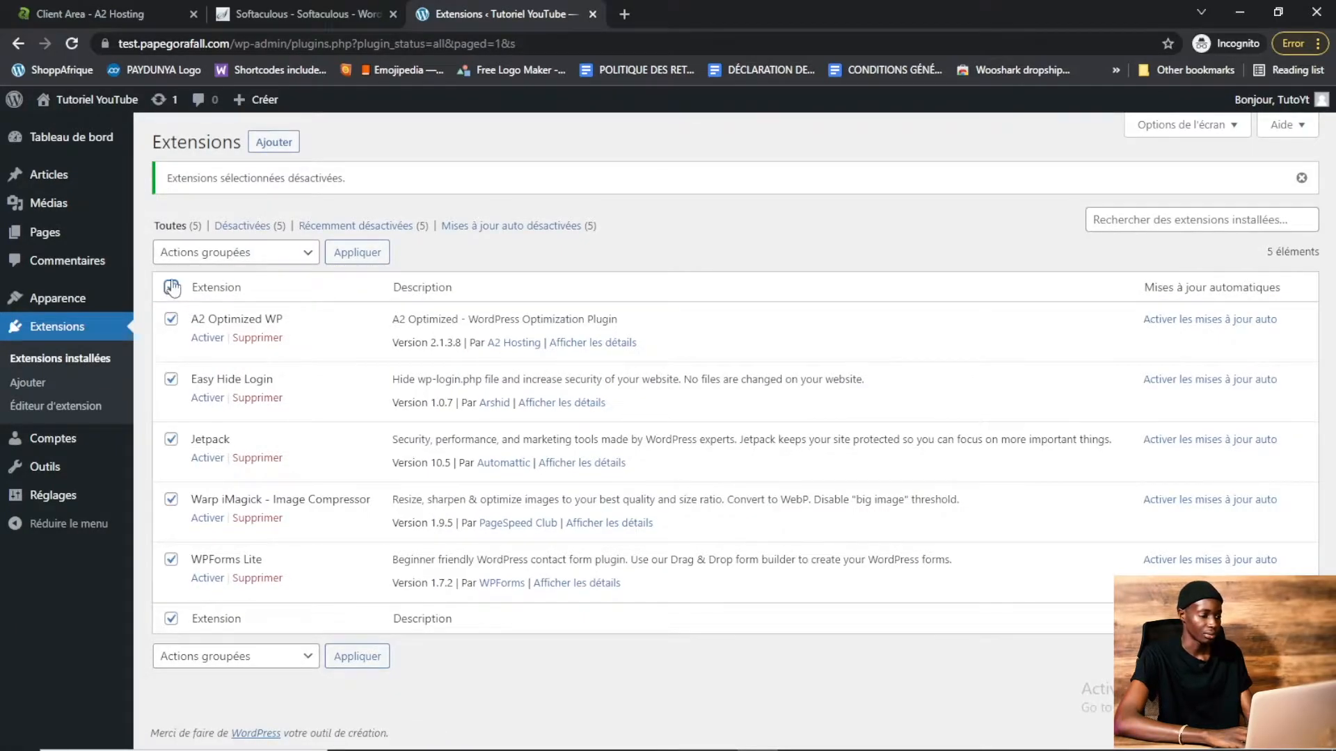
click(171, 259)
click(200, 338)
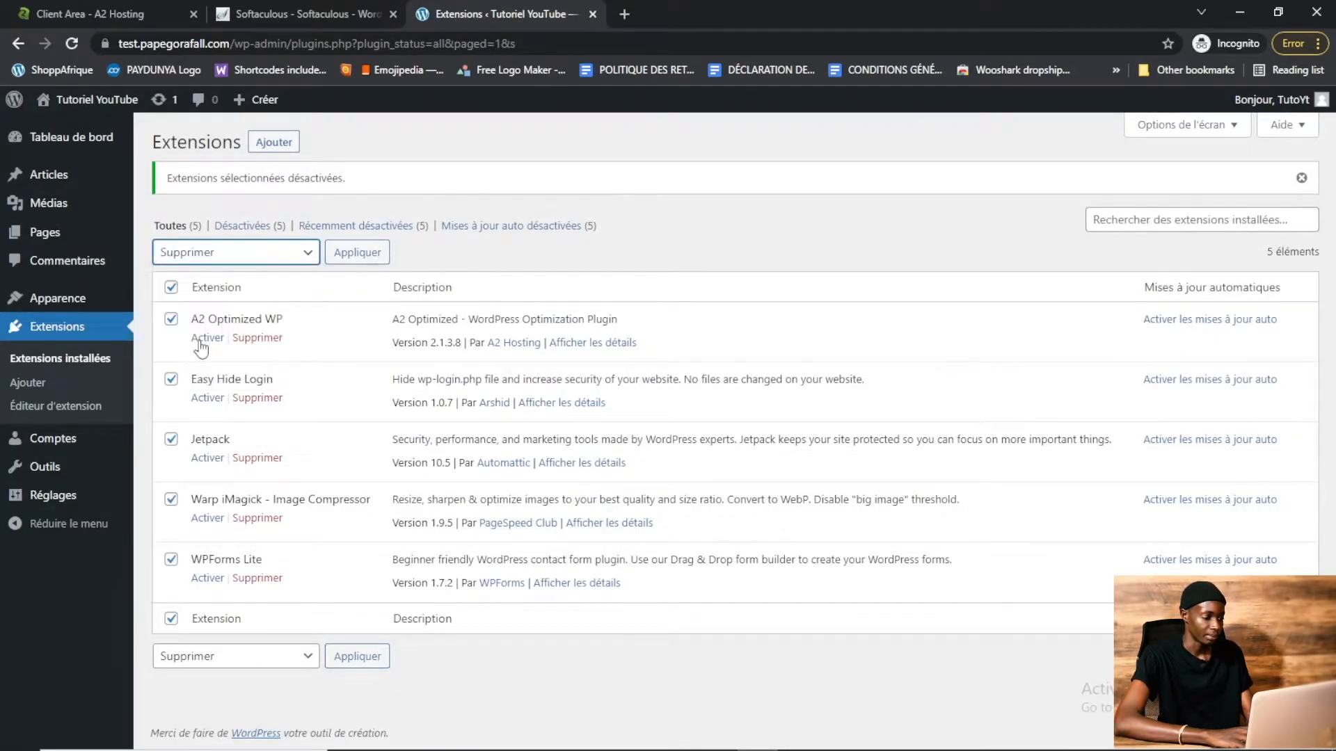
click(359, 253)
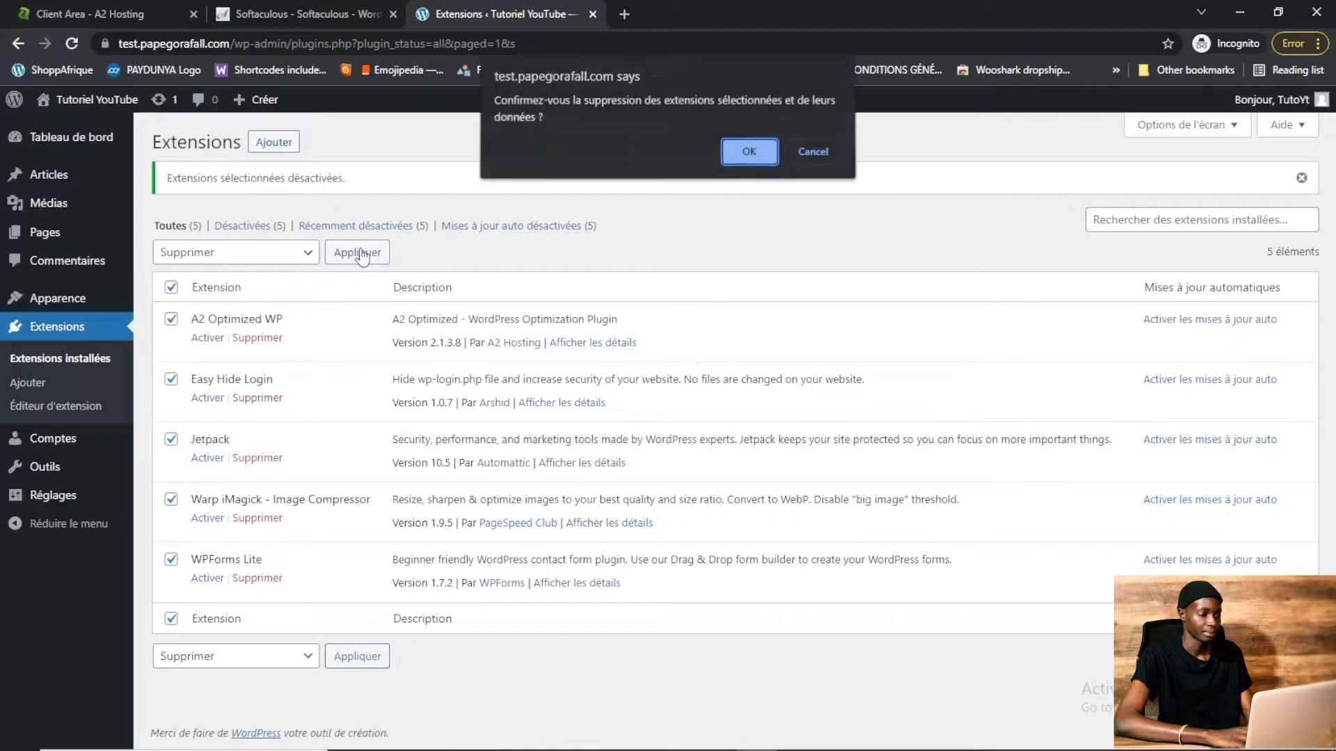
click(741, 154)
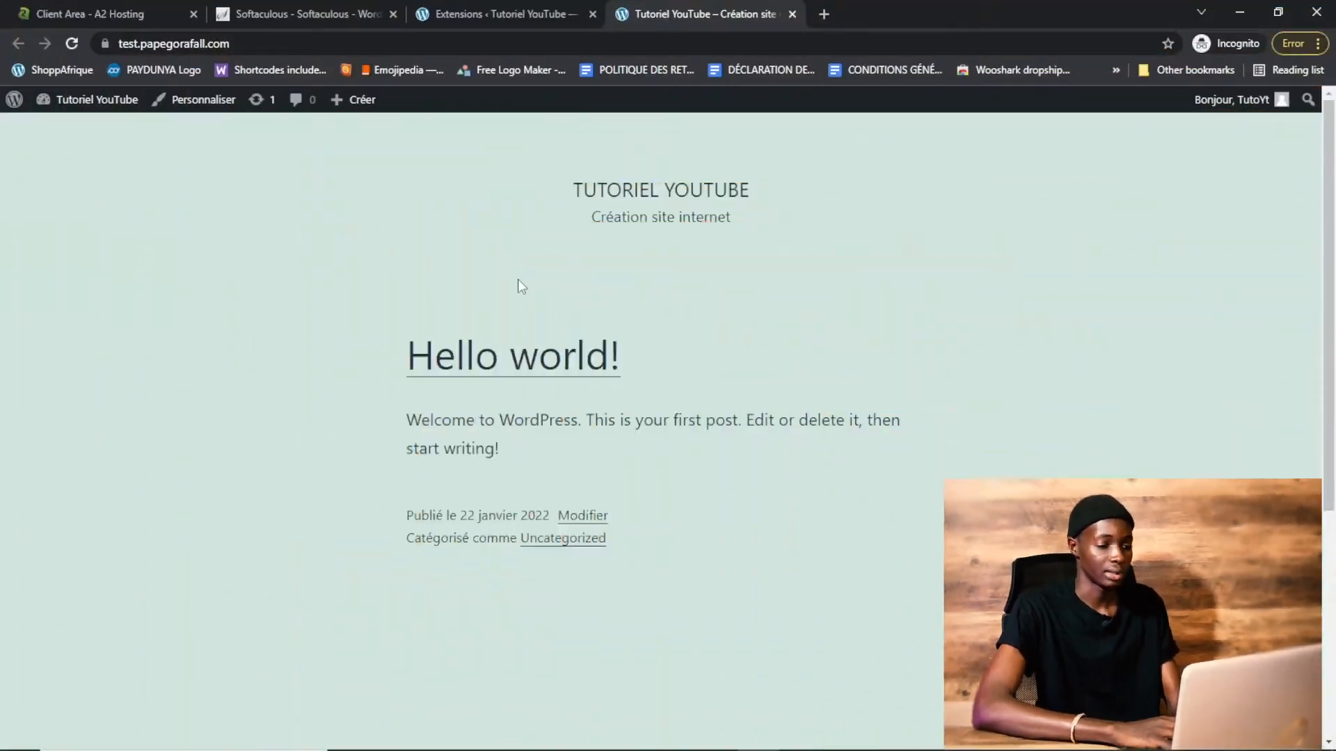
key(ctrl+w)
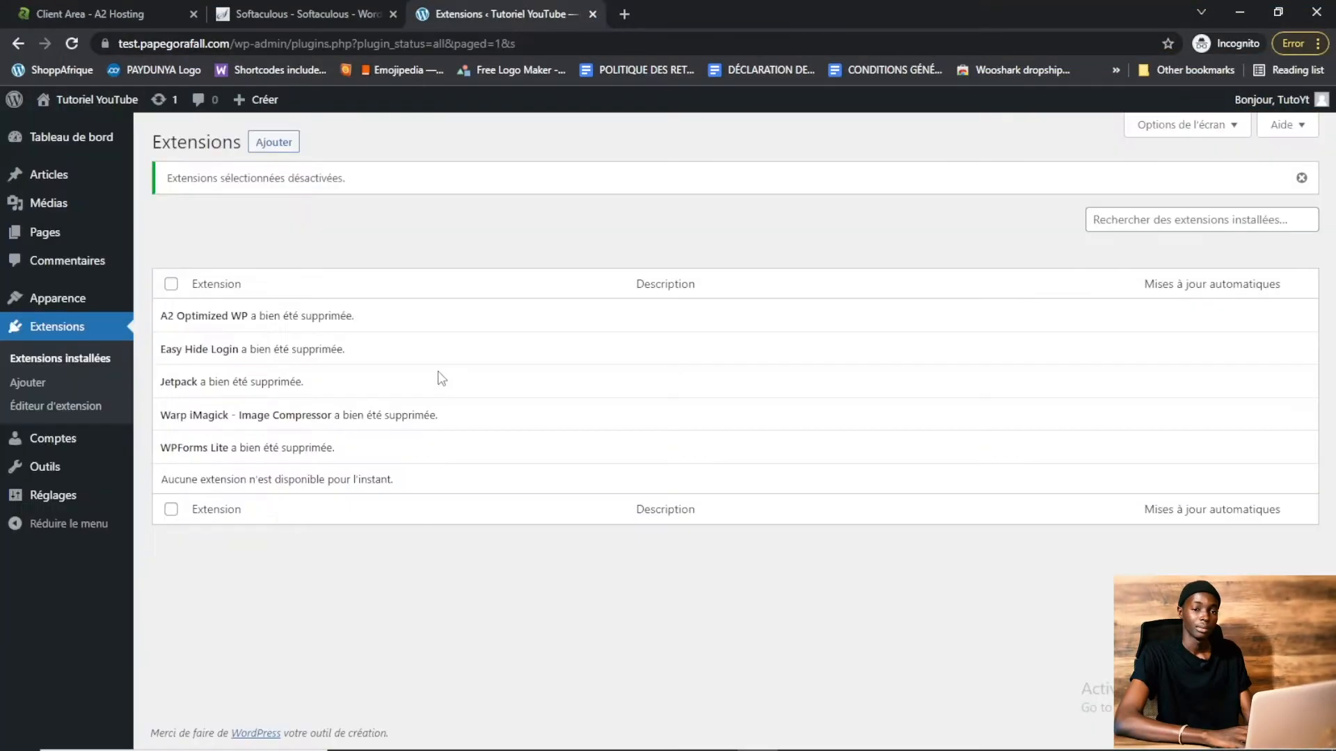
Add a new theme by installing and activating OceanWP from the popular themes
mouse_move(78, 302)
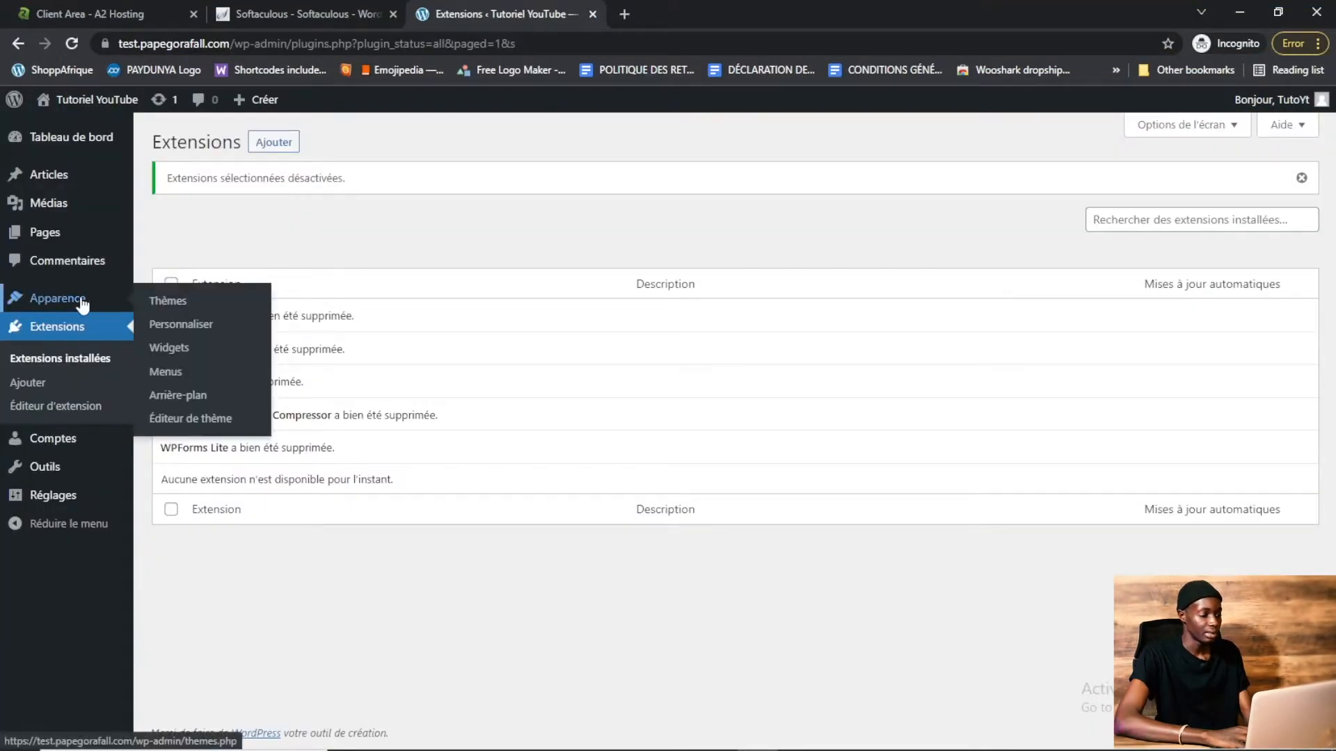
click(168, 301)
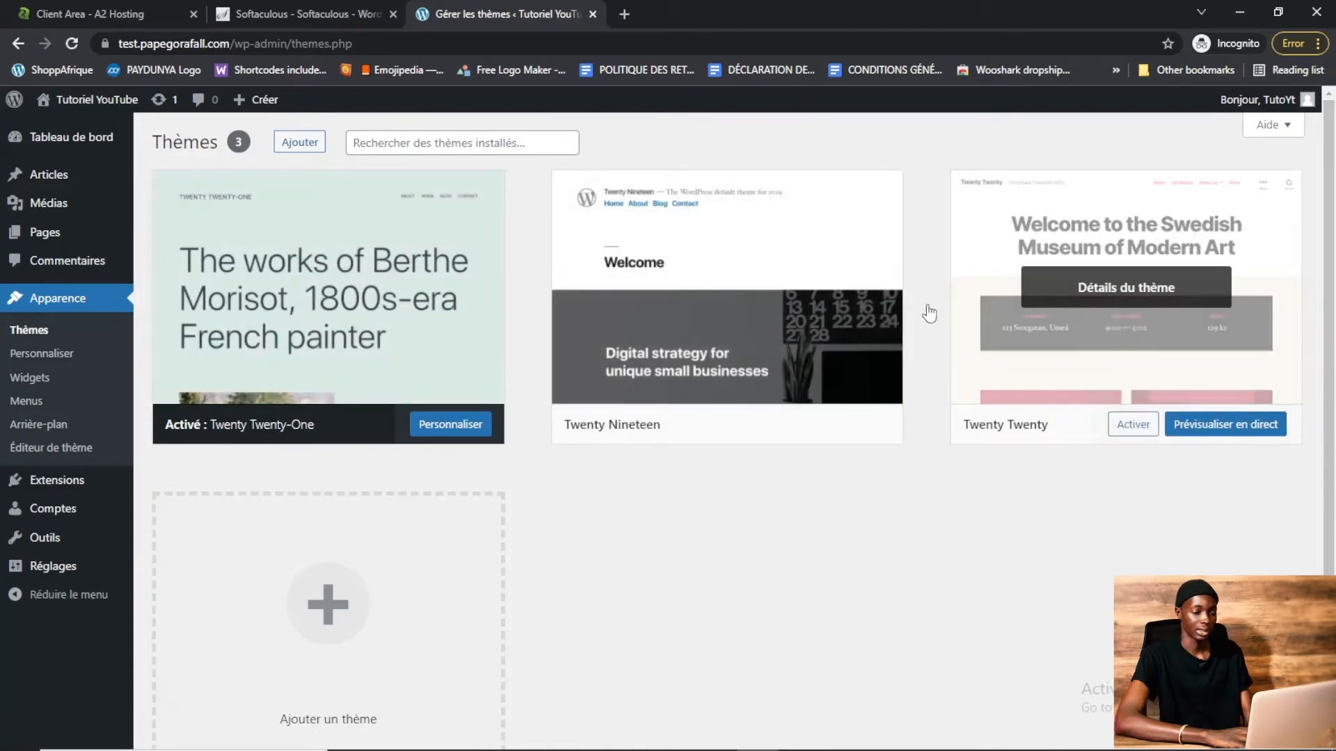
click(306, 151)
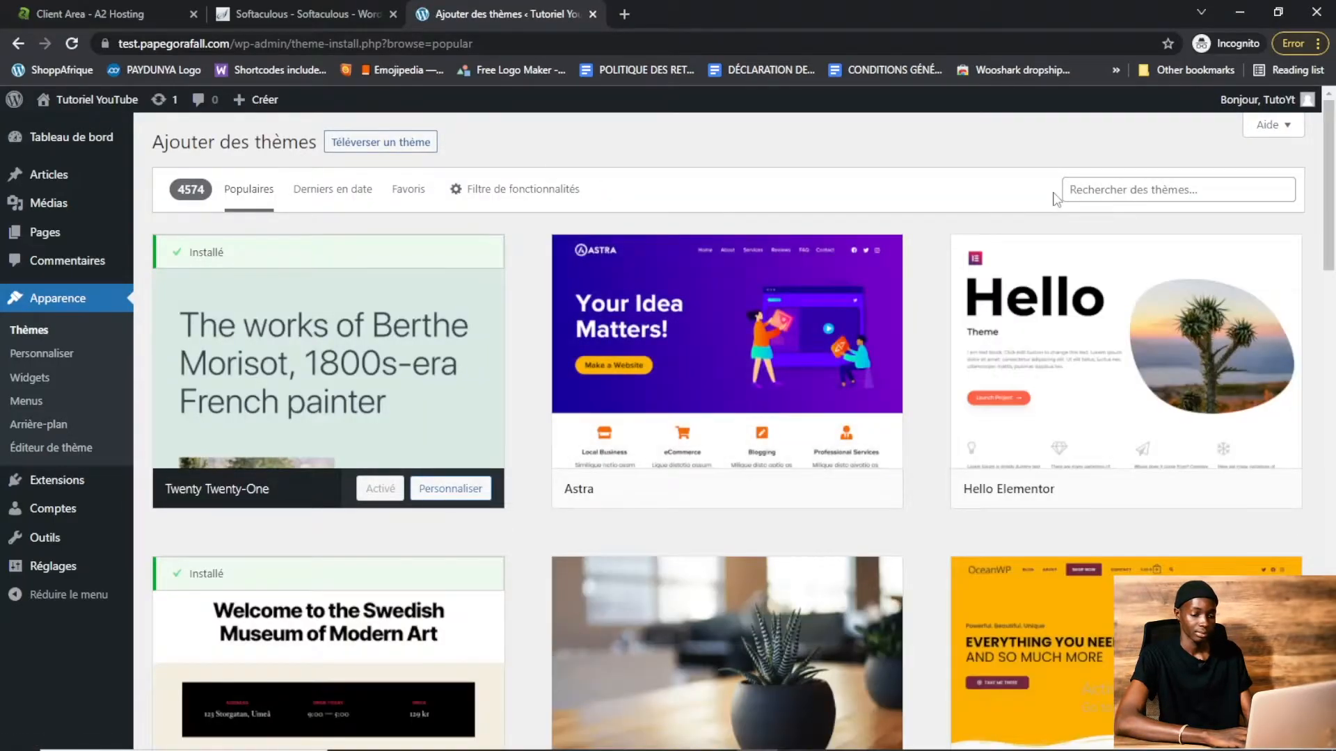
scroll(1121, 405, down, 4)
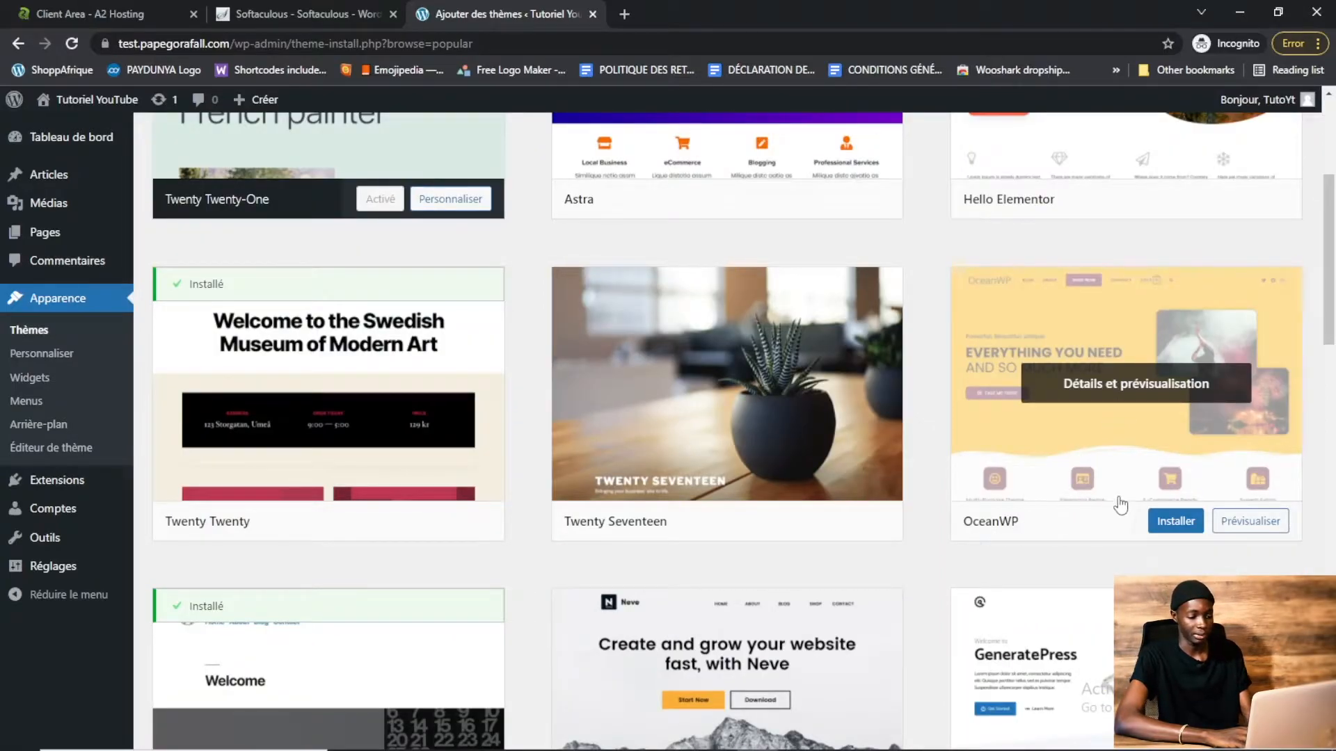
click(1167, 523)
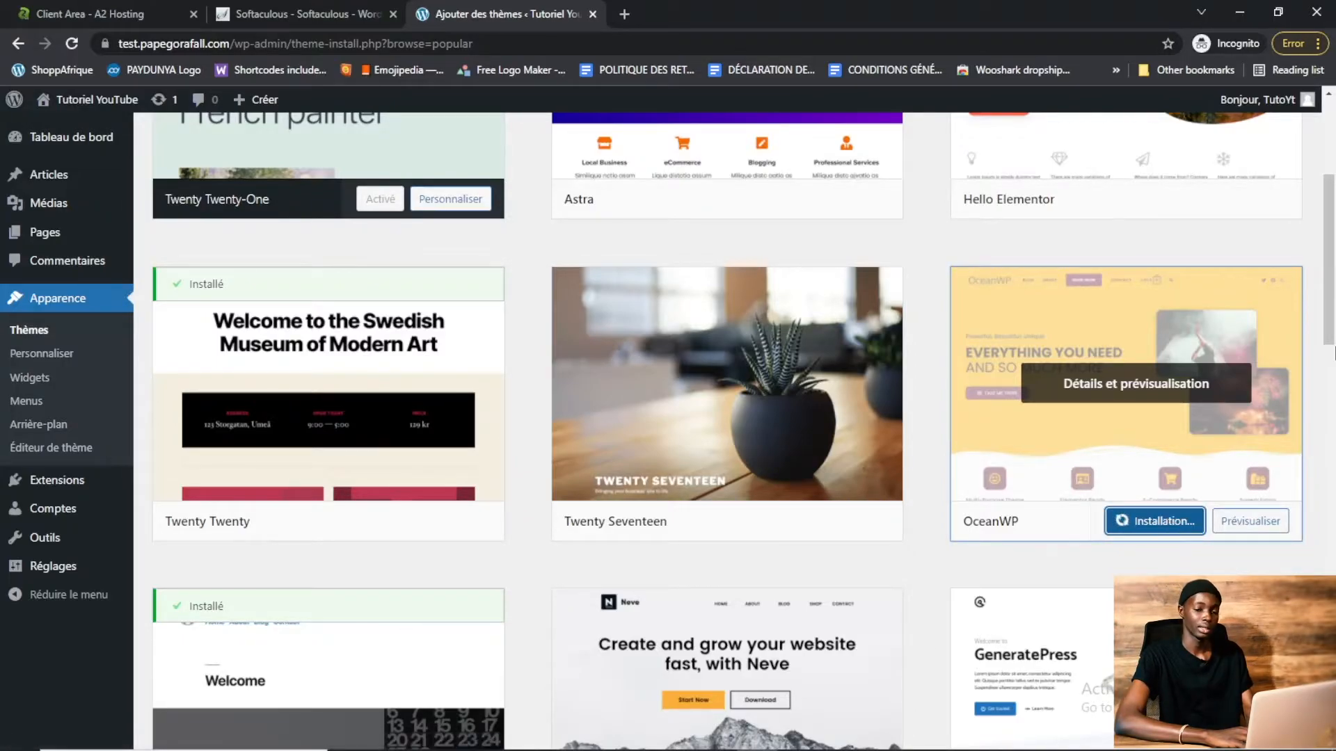
drag(1334, 257, 1334, 442)
drag(1333, 390, 1333, 162)
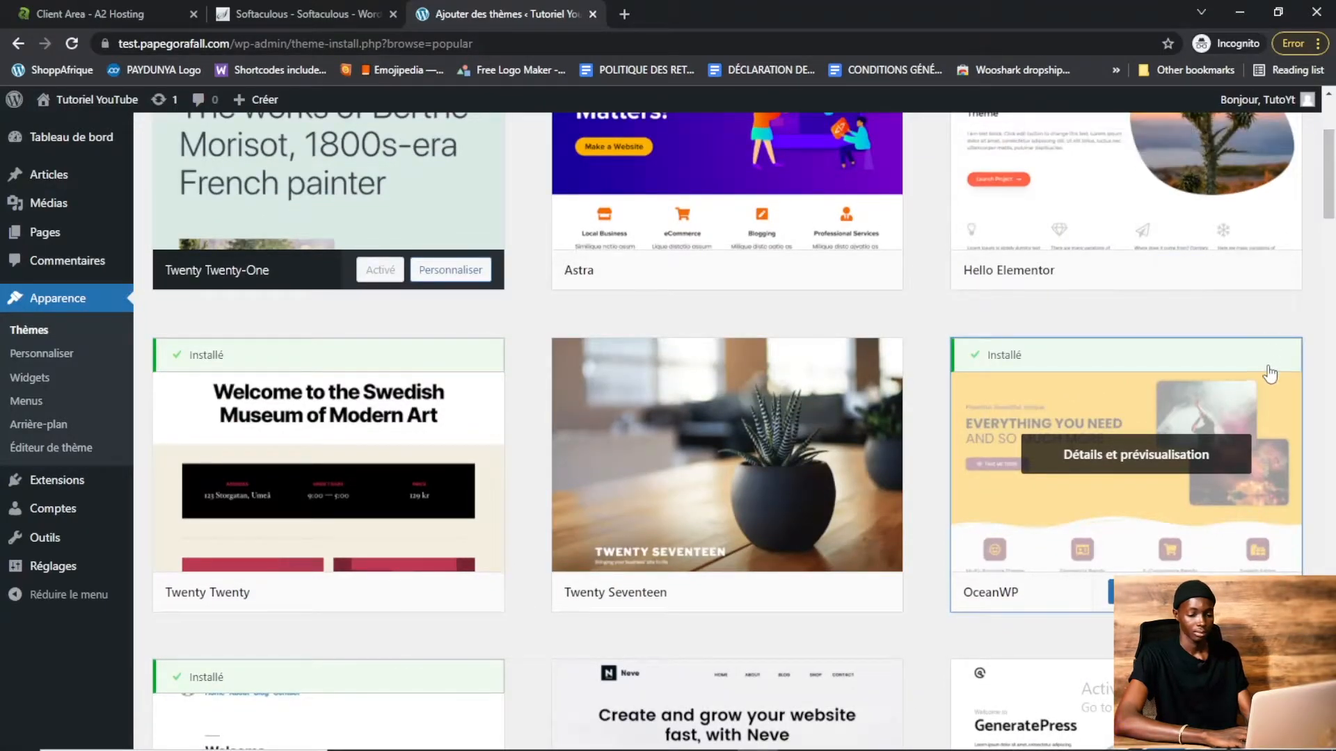
click(1128, 592)
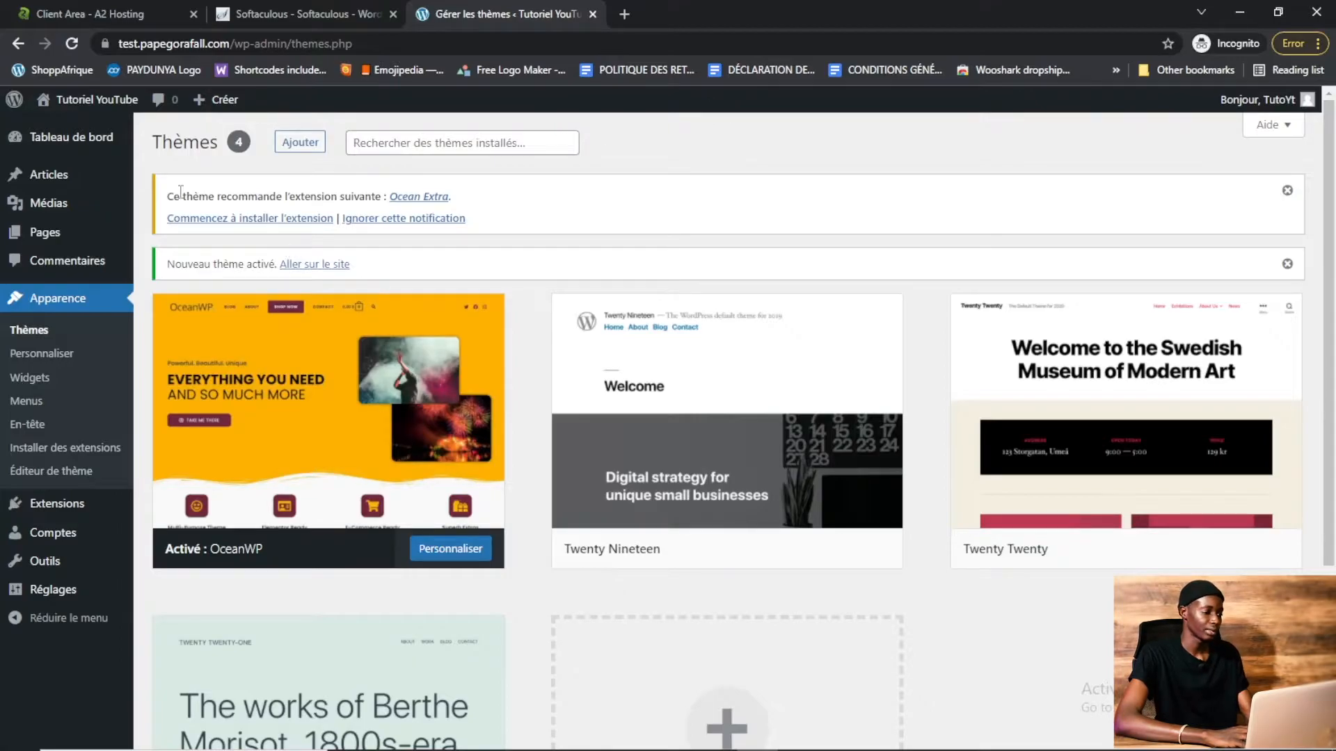
Open the live site in a new tab to view it, then return to the themes page
mouse_move(82, 105)
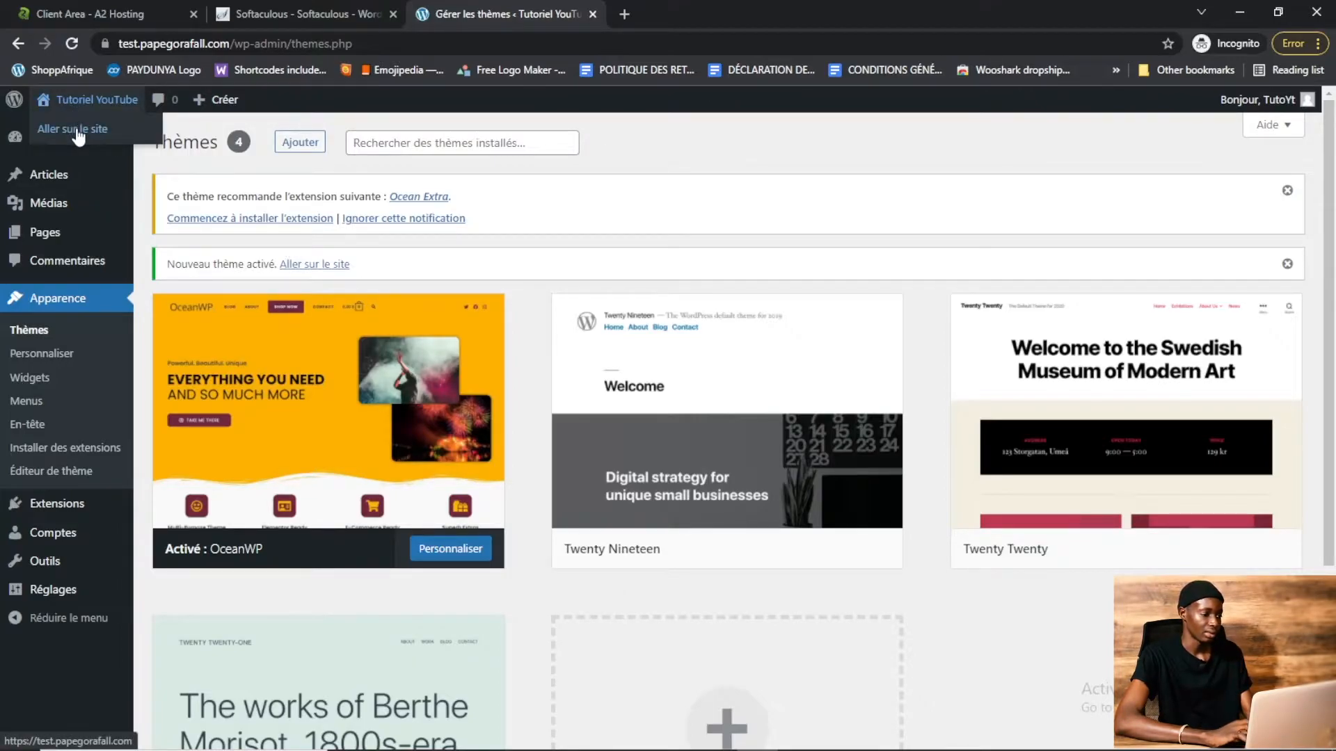
right_click(79, 132)
click(102, 144)
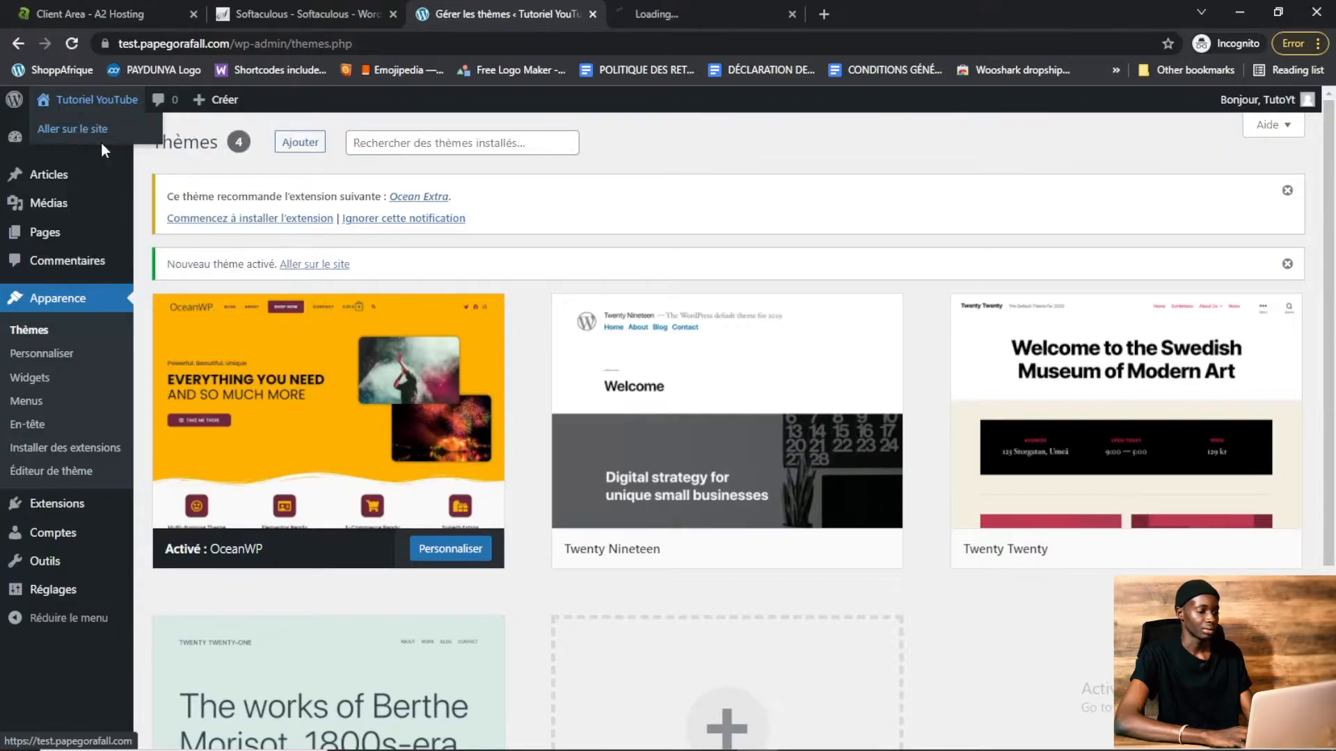
click(715, 8)
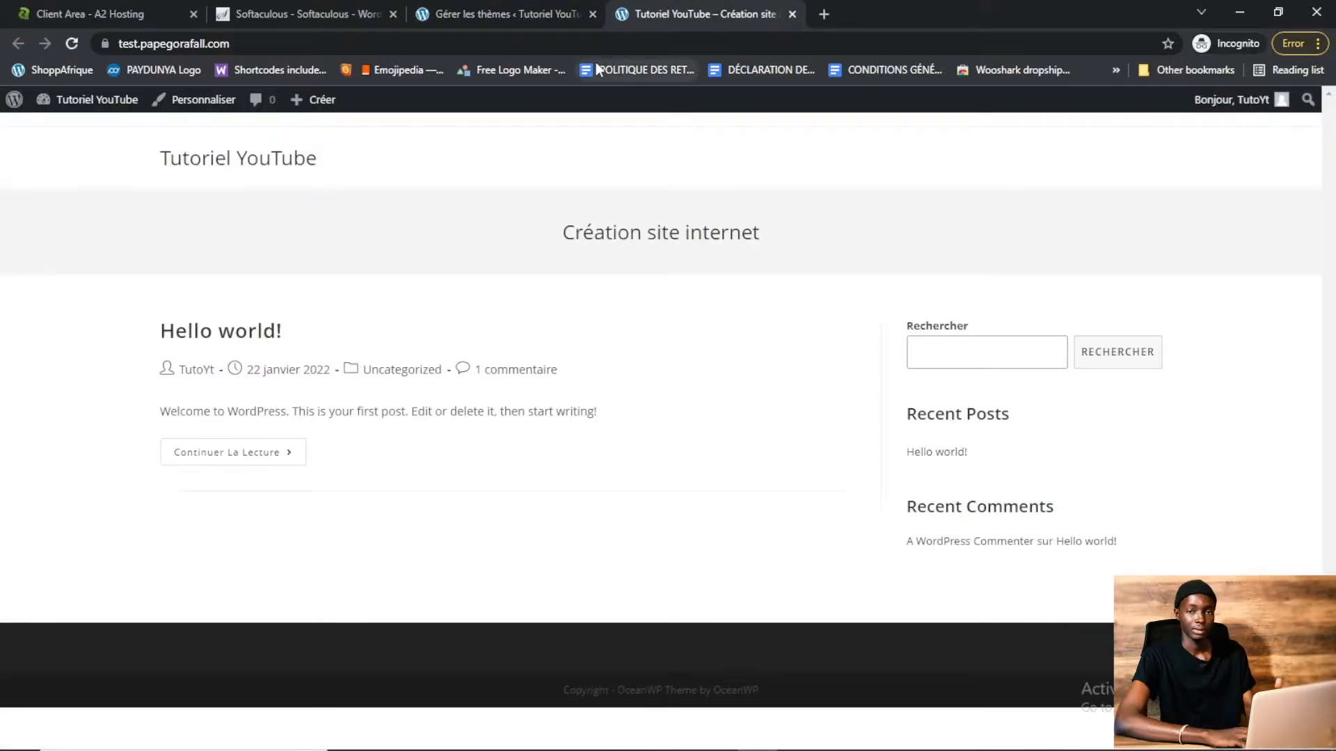
click(508, 7)
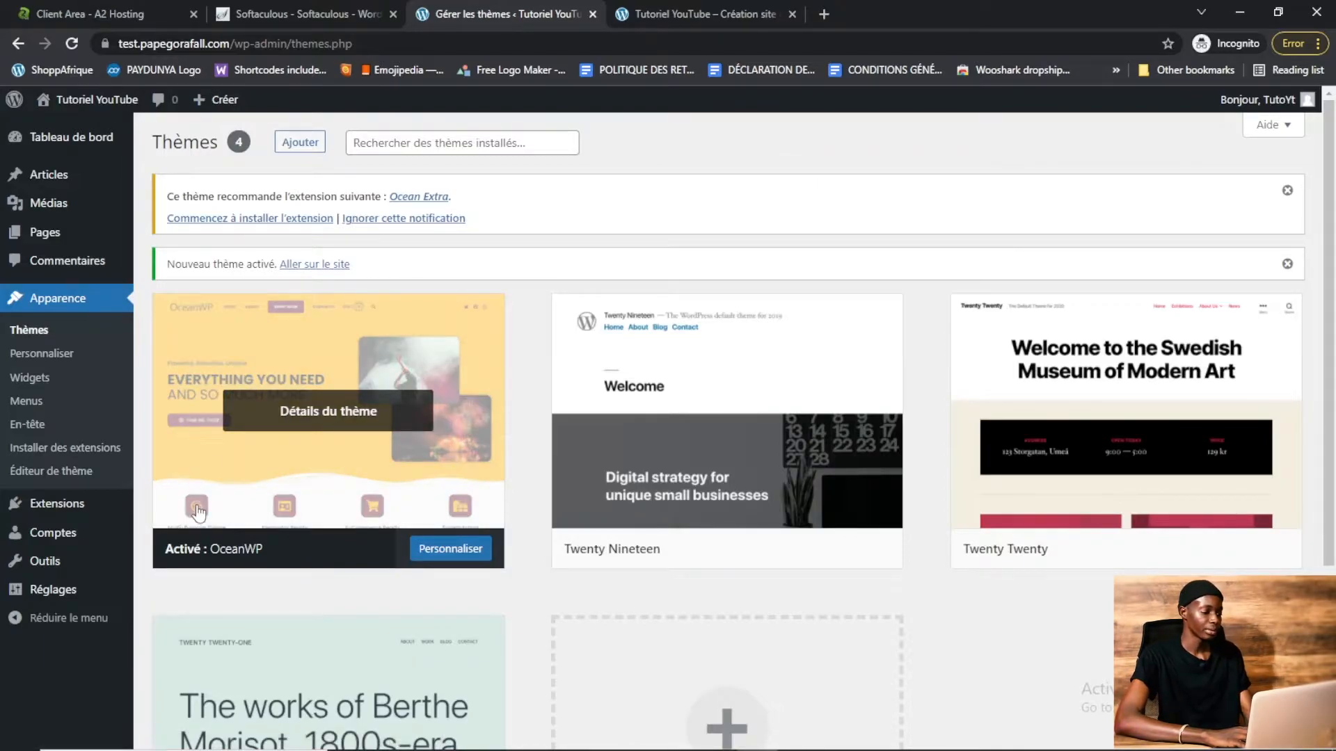
Open the add-plugins page and search for the elementor plugin
mouse_move(62, 510)
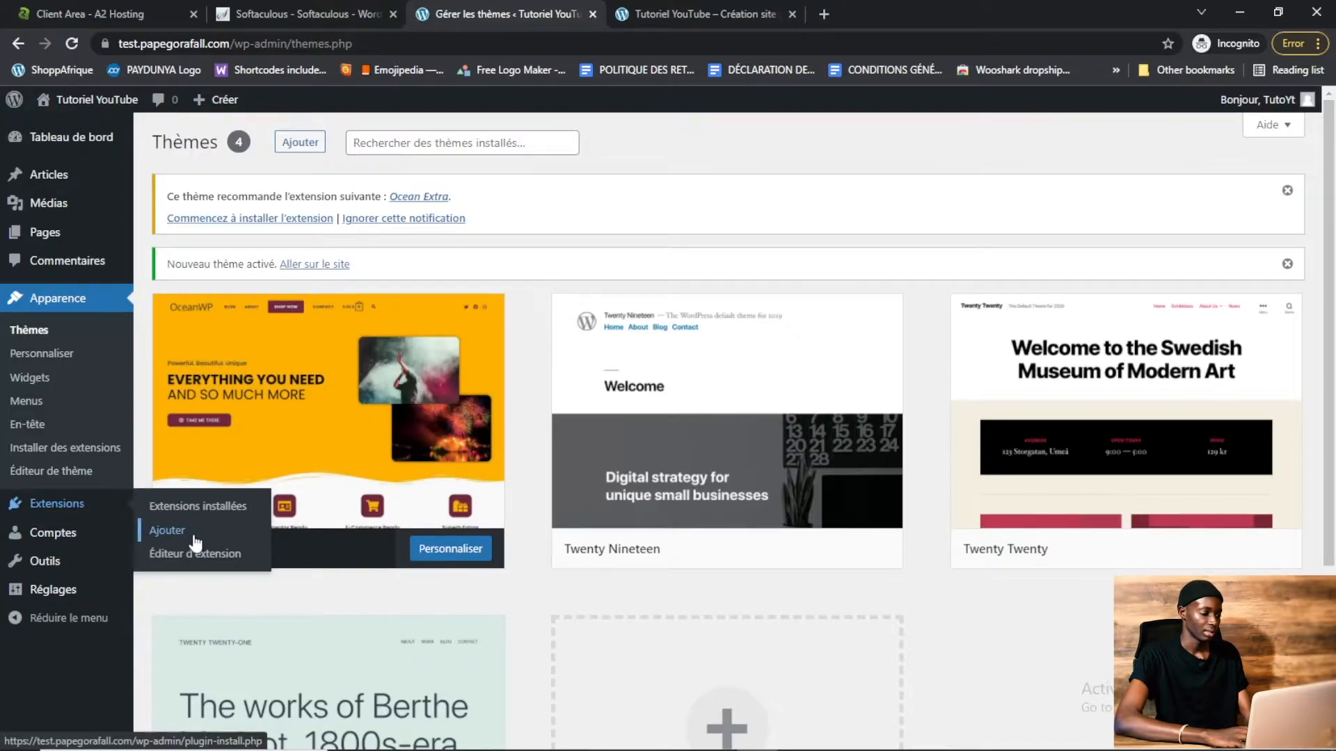
click(167, 530)
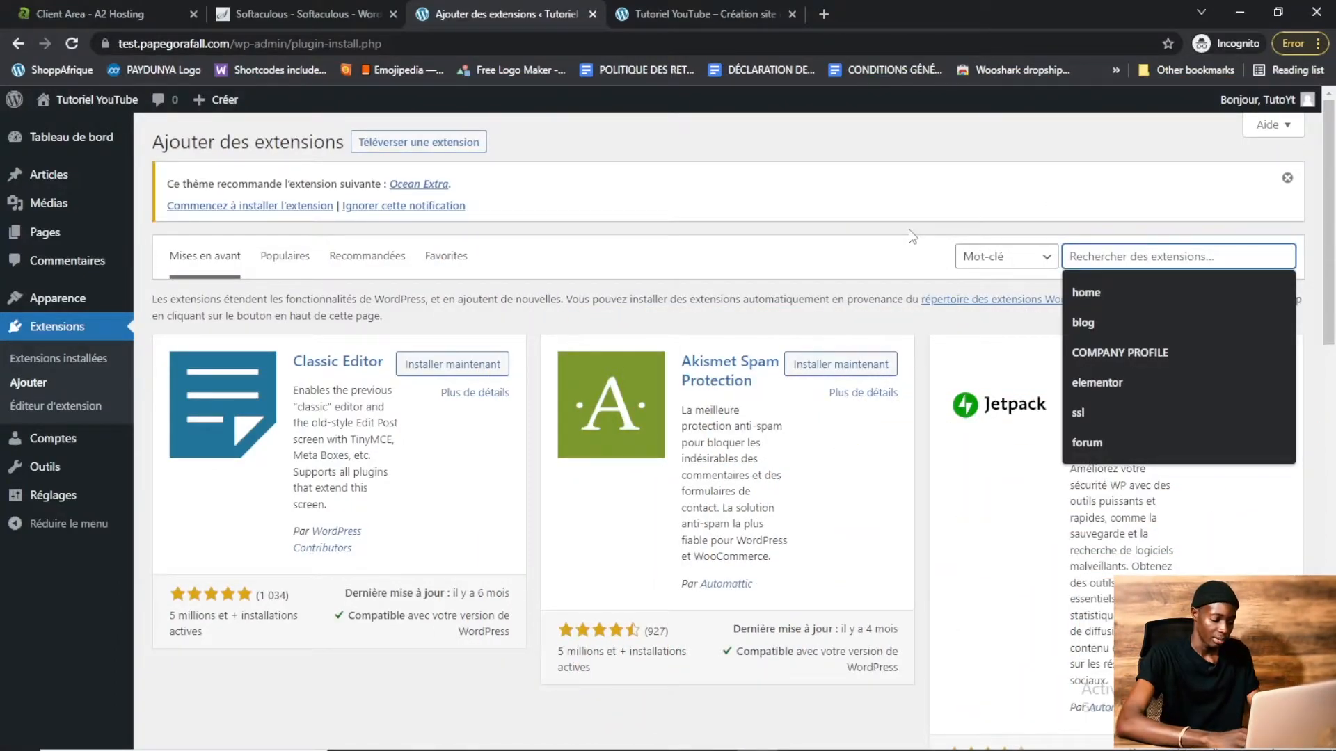
text(elemnt)
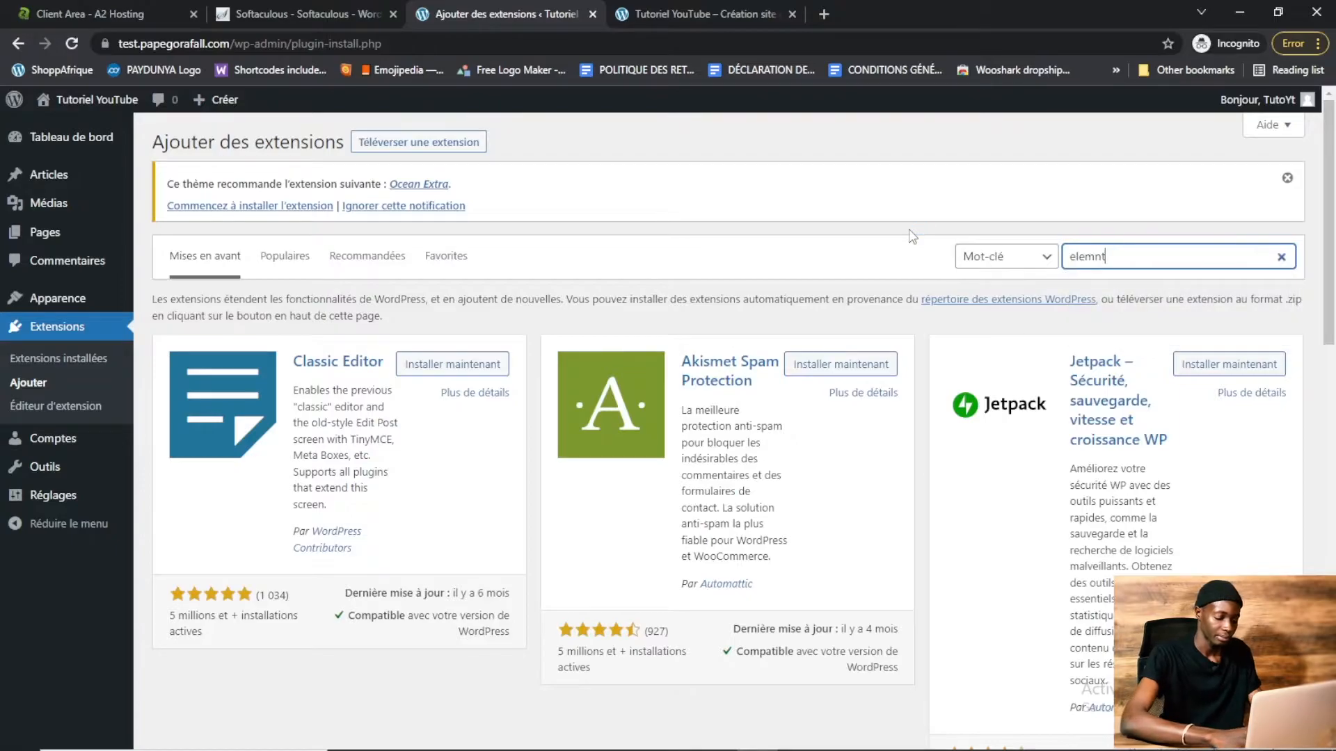
key(BackSpace)
key(BackSpace)
text(entor)
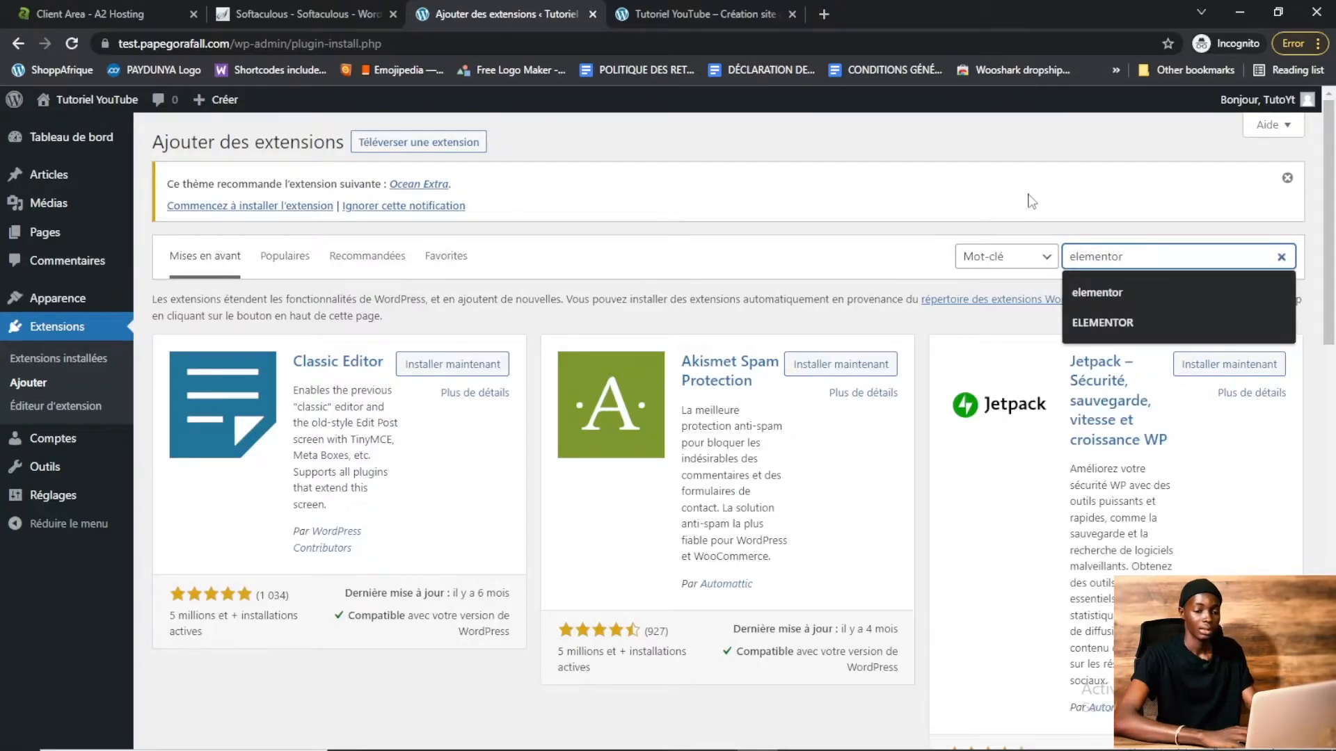
Install the Elementor Website Builder plugin from the search results, then install the Envato Elements plugin
key(Return)
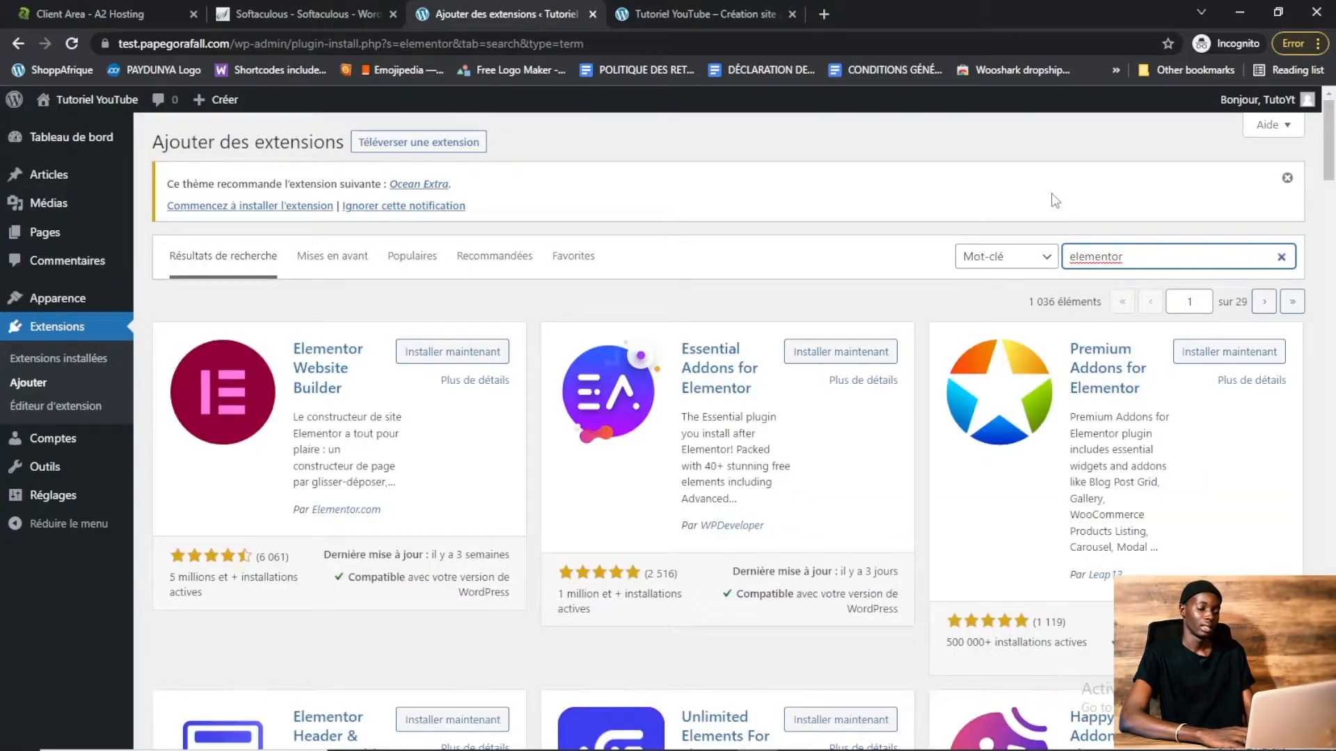
click(448, 353)
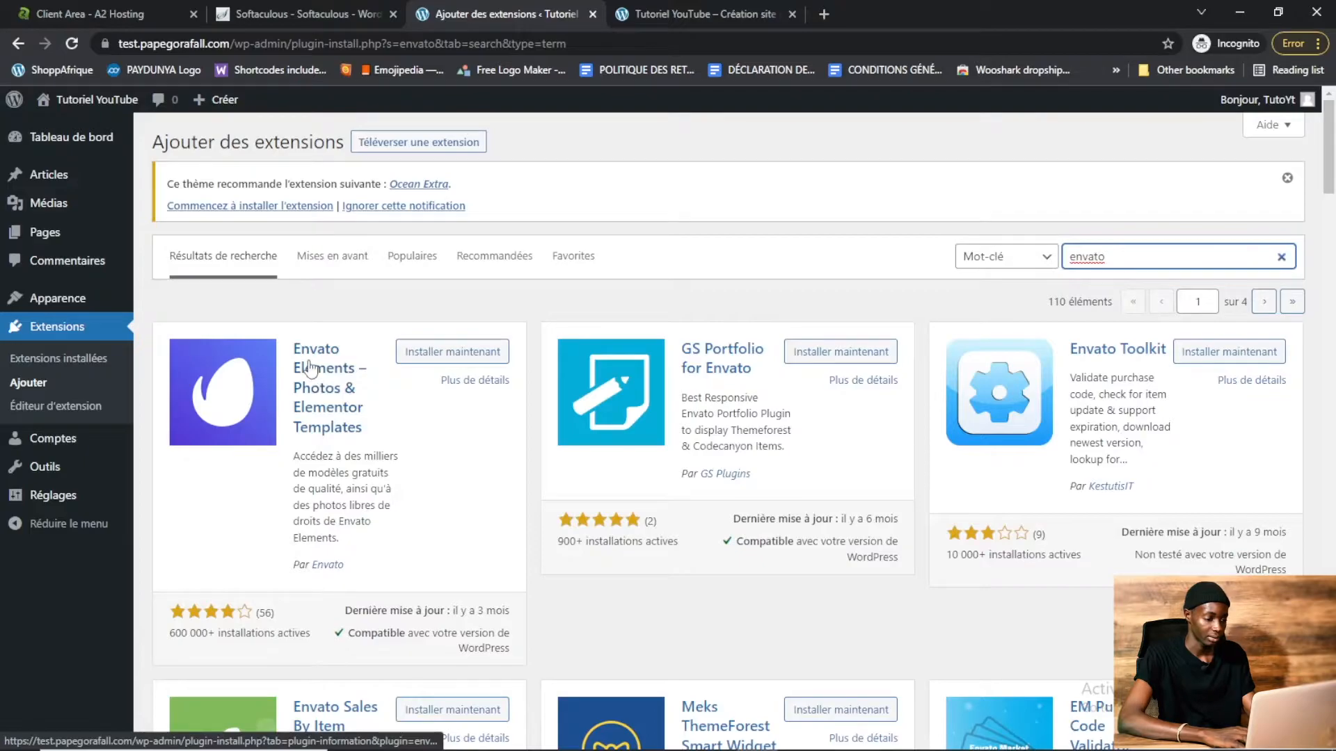
click(439, 353)
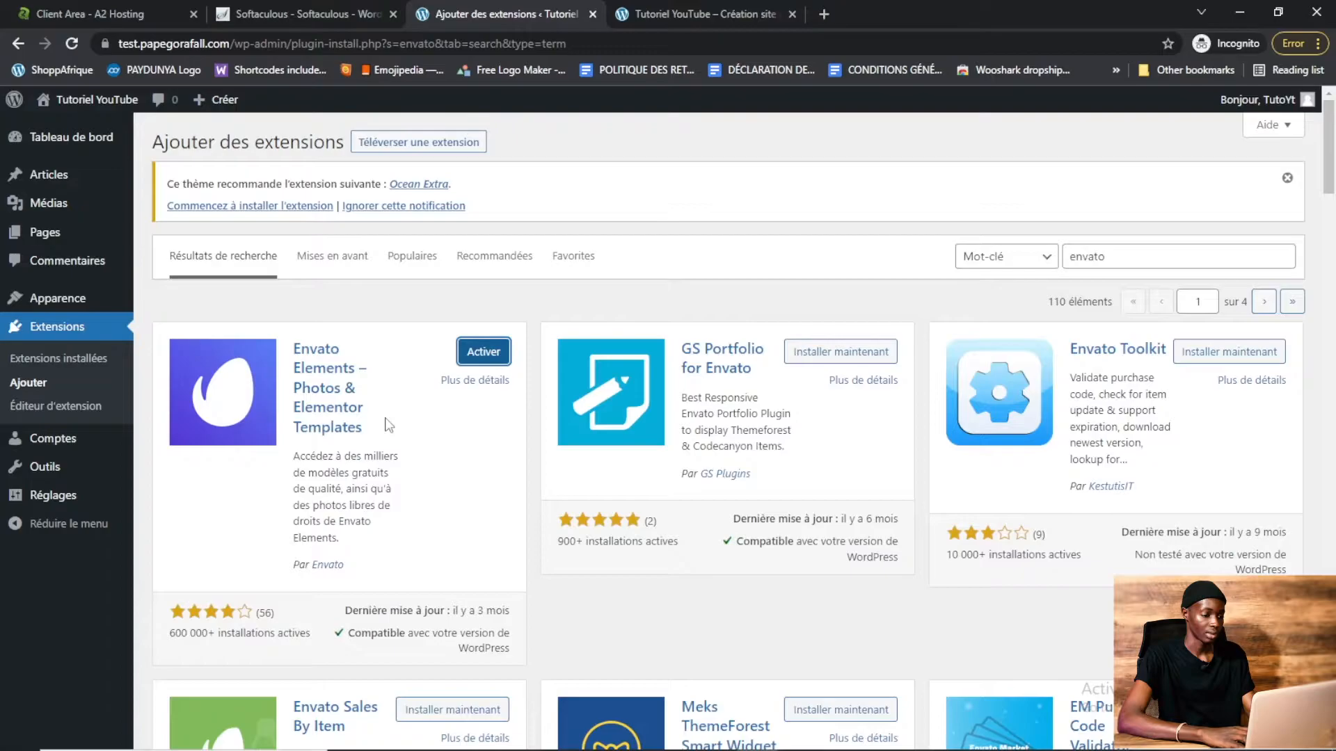
Select all installed plugins and bulk activate them
click(61, 364)
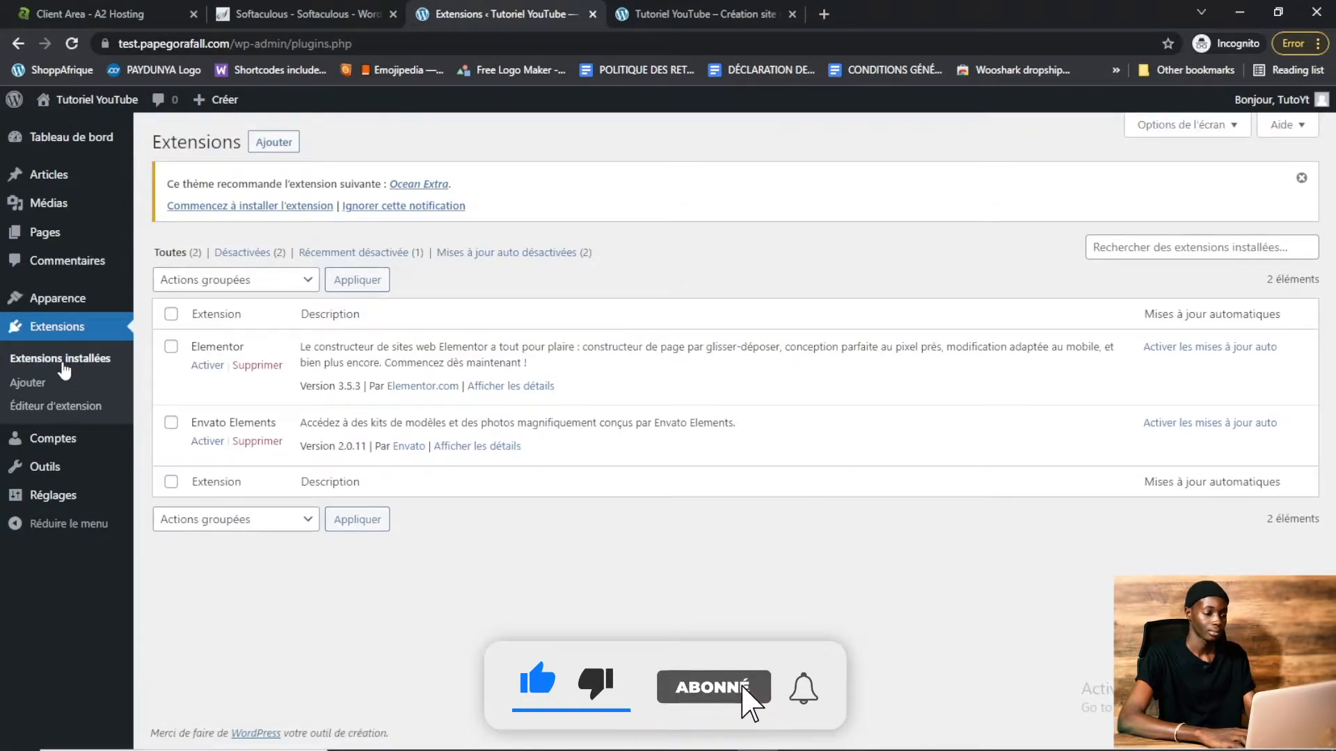
click(172, 316)
click(247, 281)
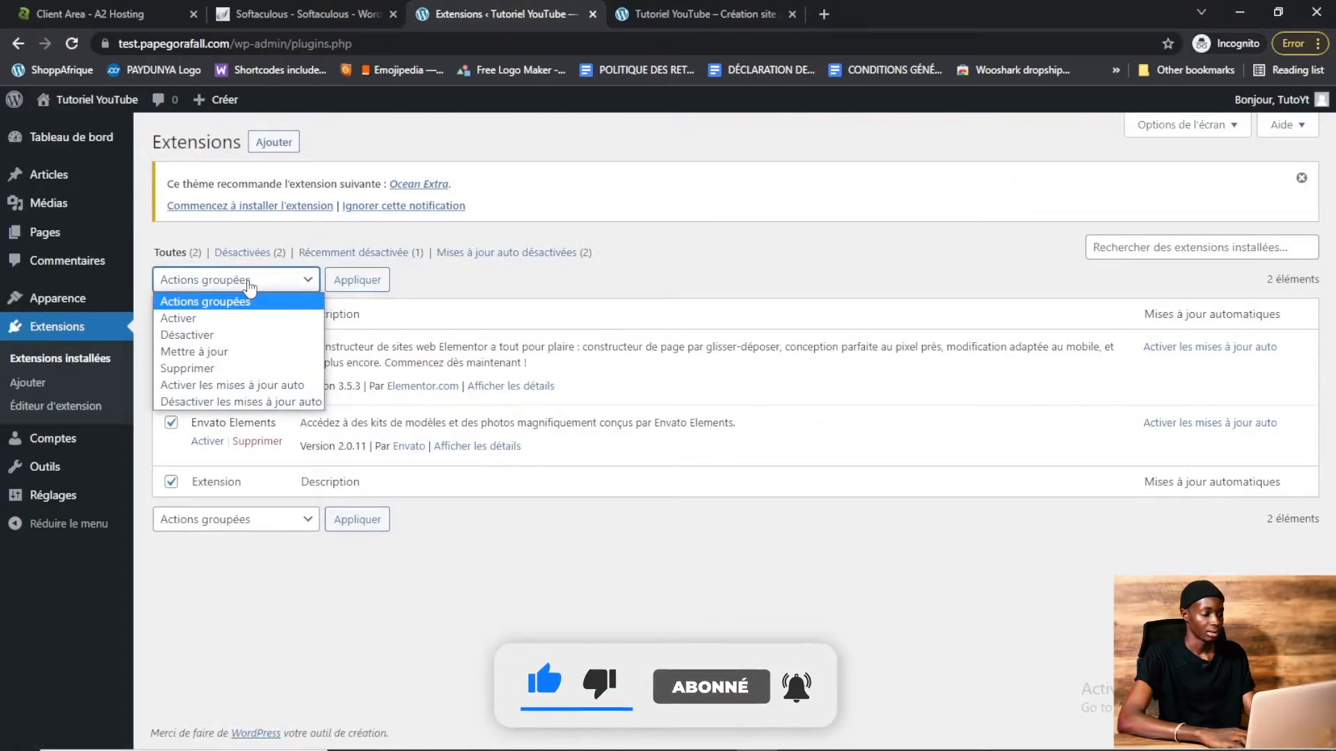
click(222, 314)
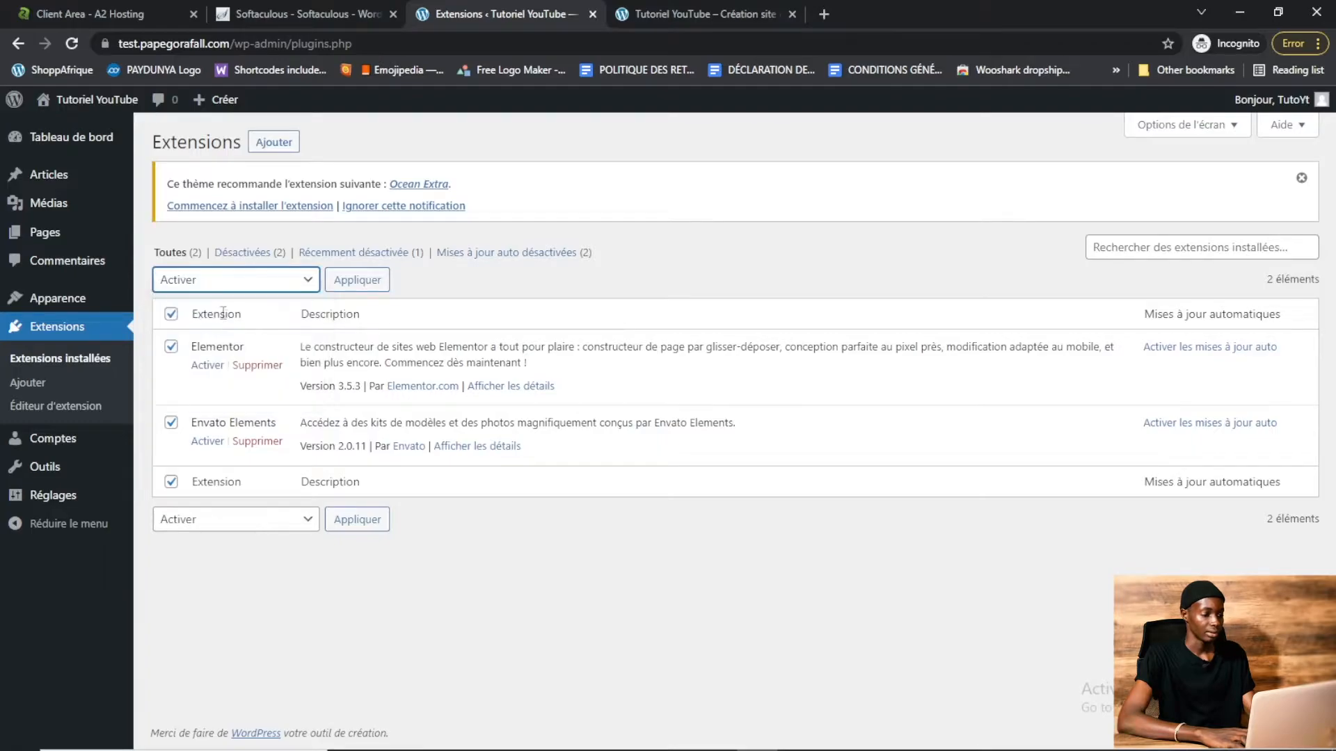
click(357, 280)
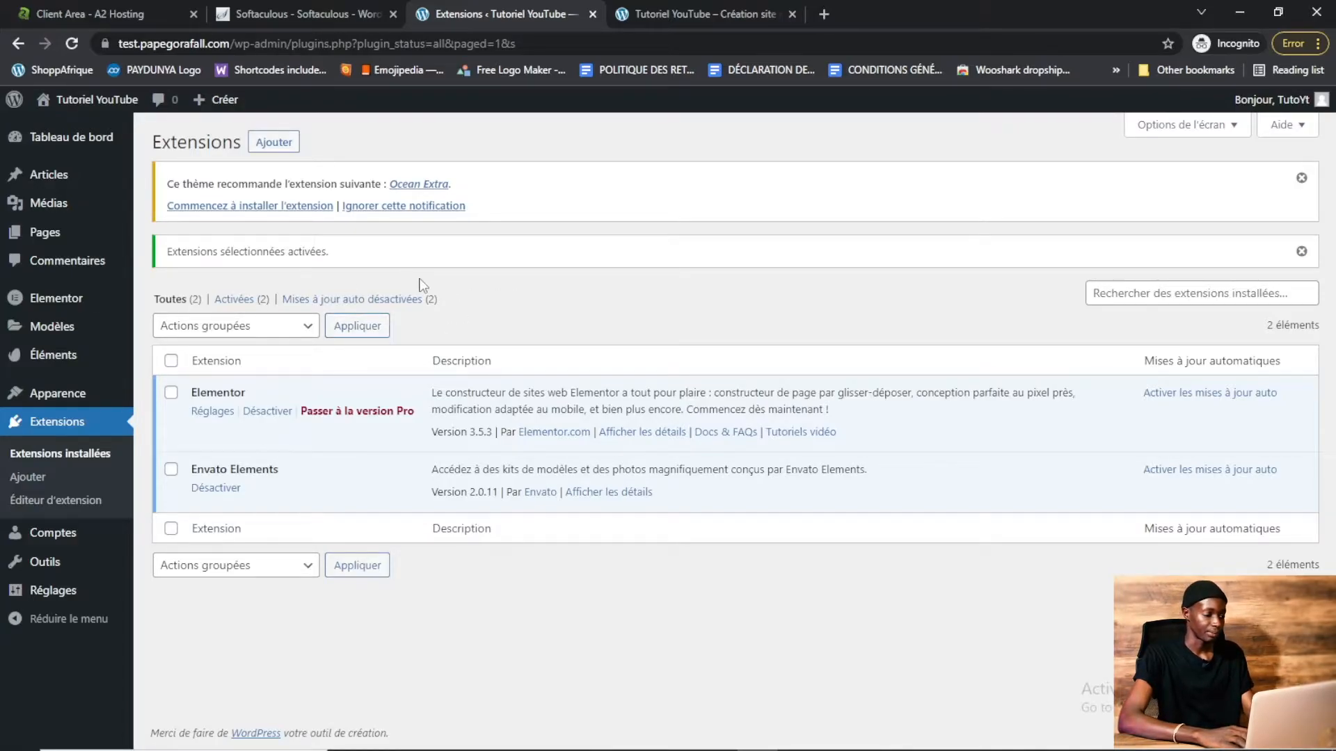
Browse the Envato Elements free template kits and preview the Video Magazine kit in a new tab, then close it
mouse_move(67, 357)
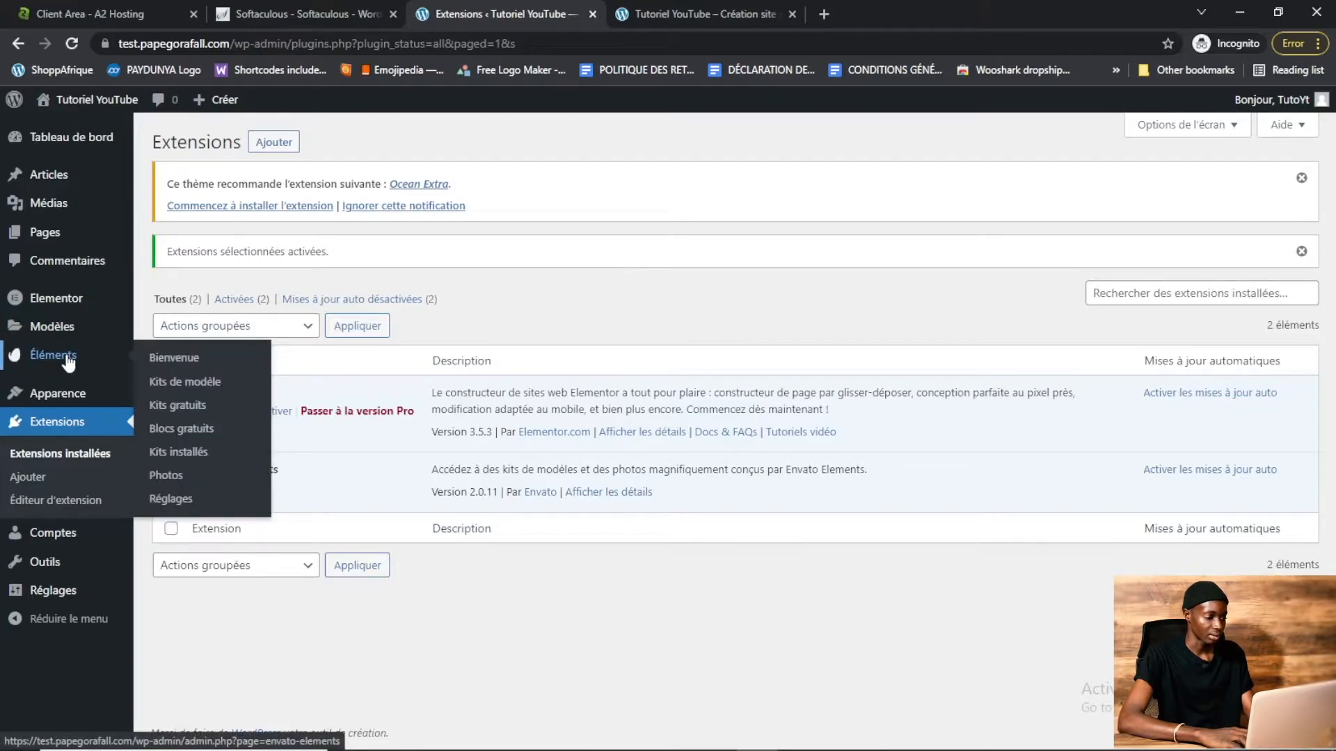
click(182, 406)
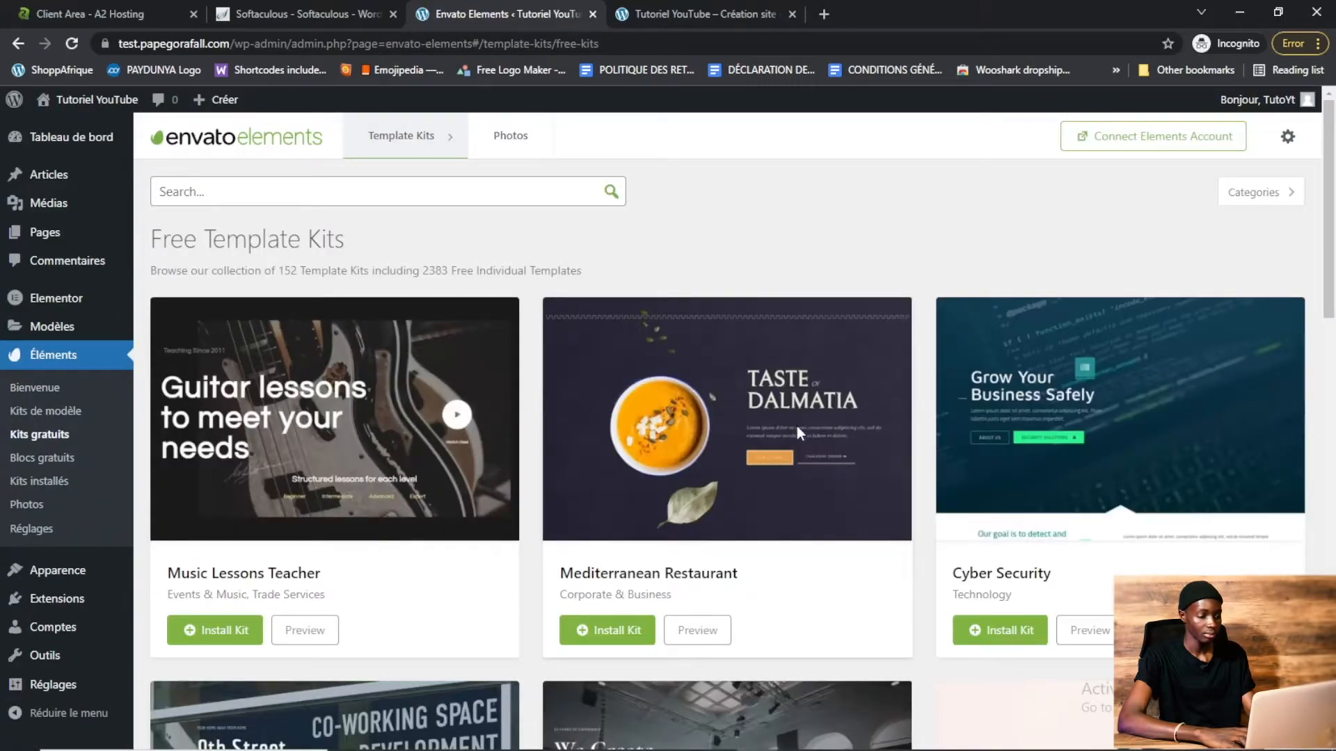
drag(1333, 292, 1334, 679)
scroll(600, 523, up, 5)
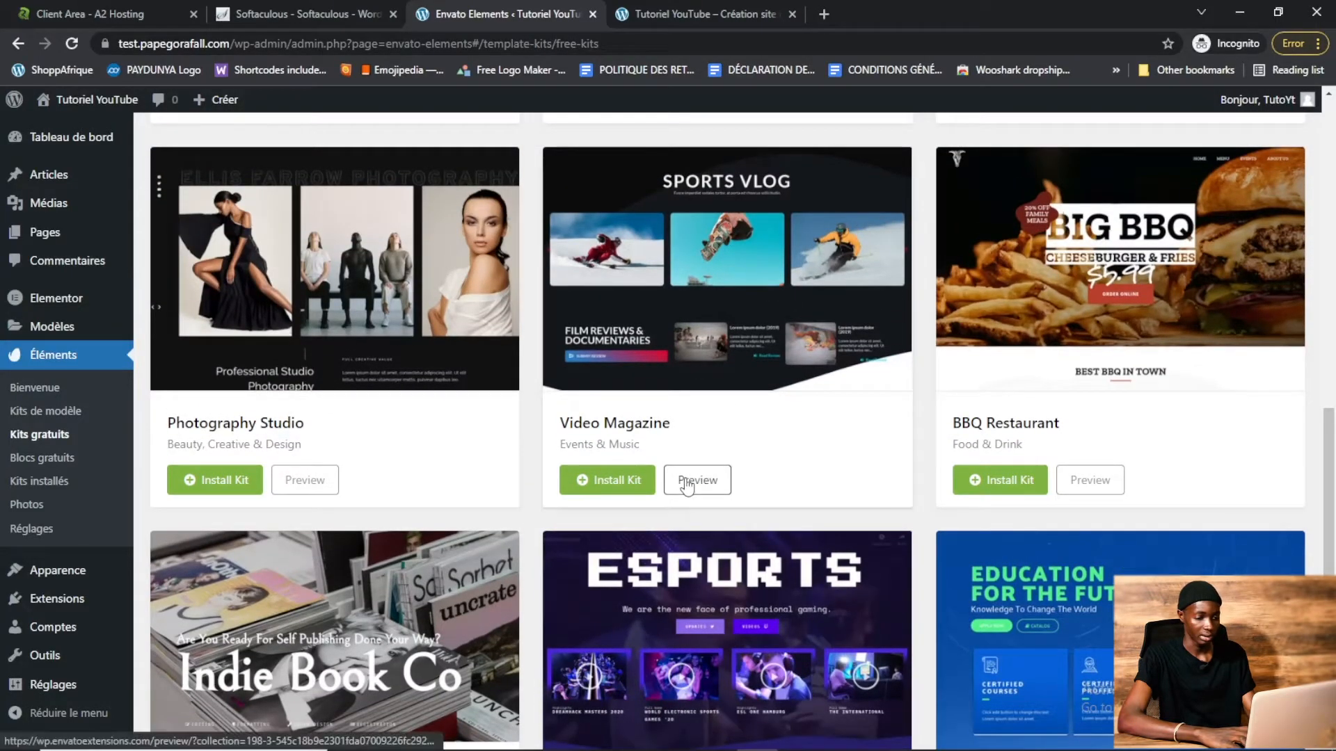
click(686, 484)
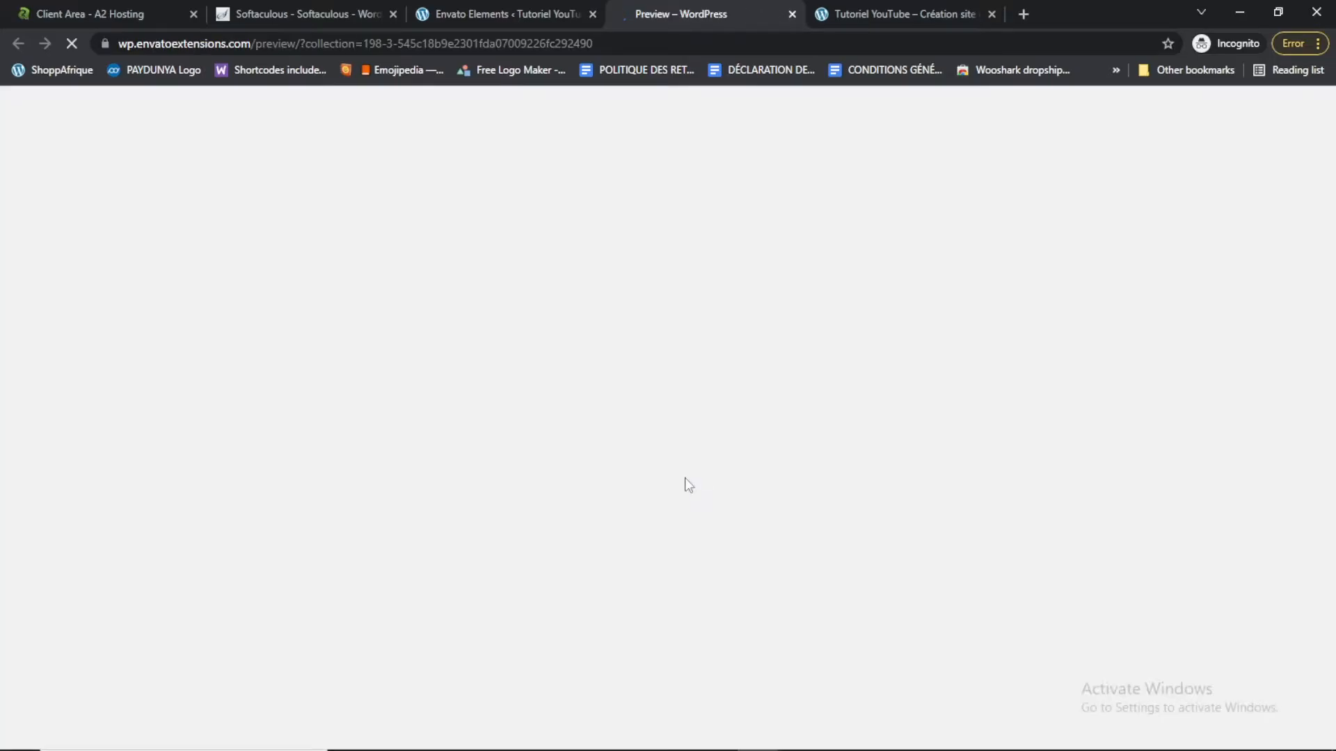
scroll(1333, 268, down, 5)
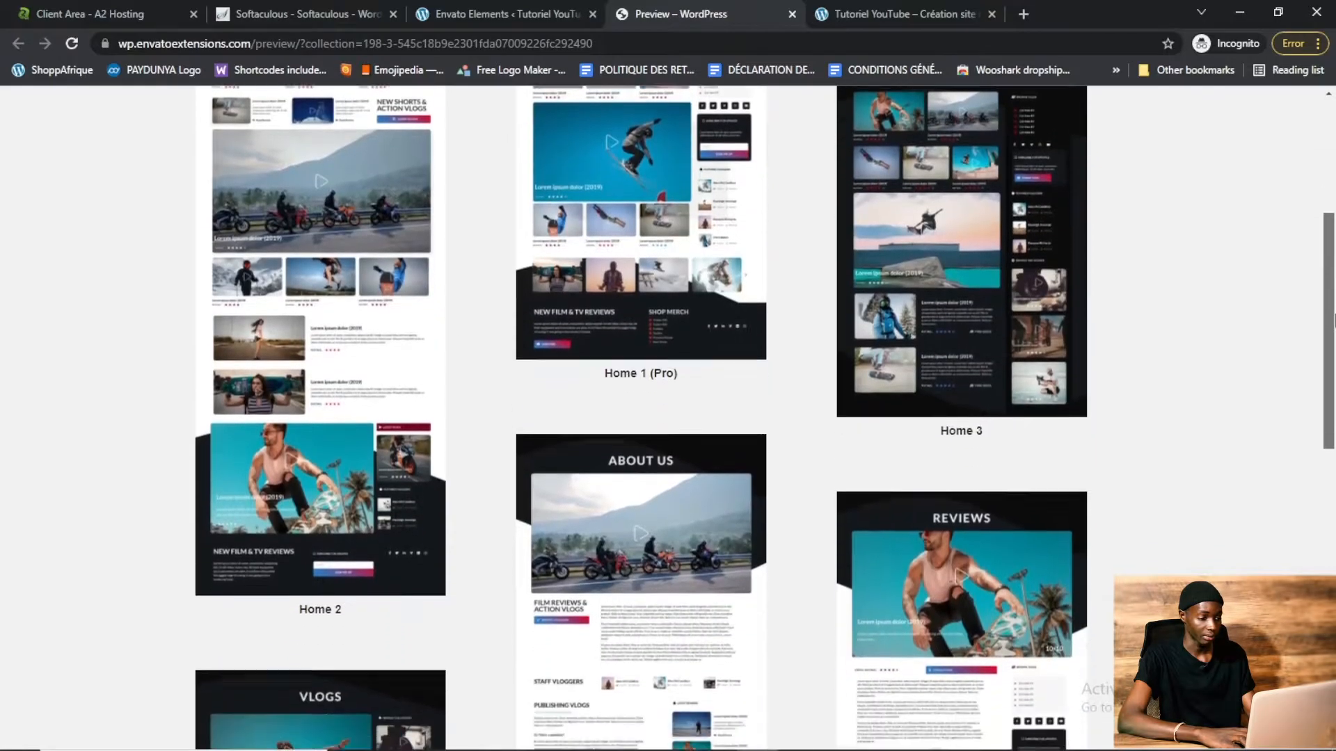
drag(1334, 320, 1334, 174)
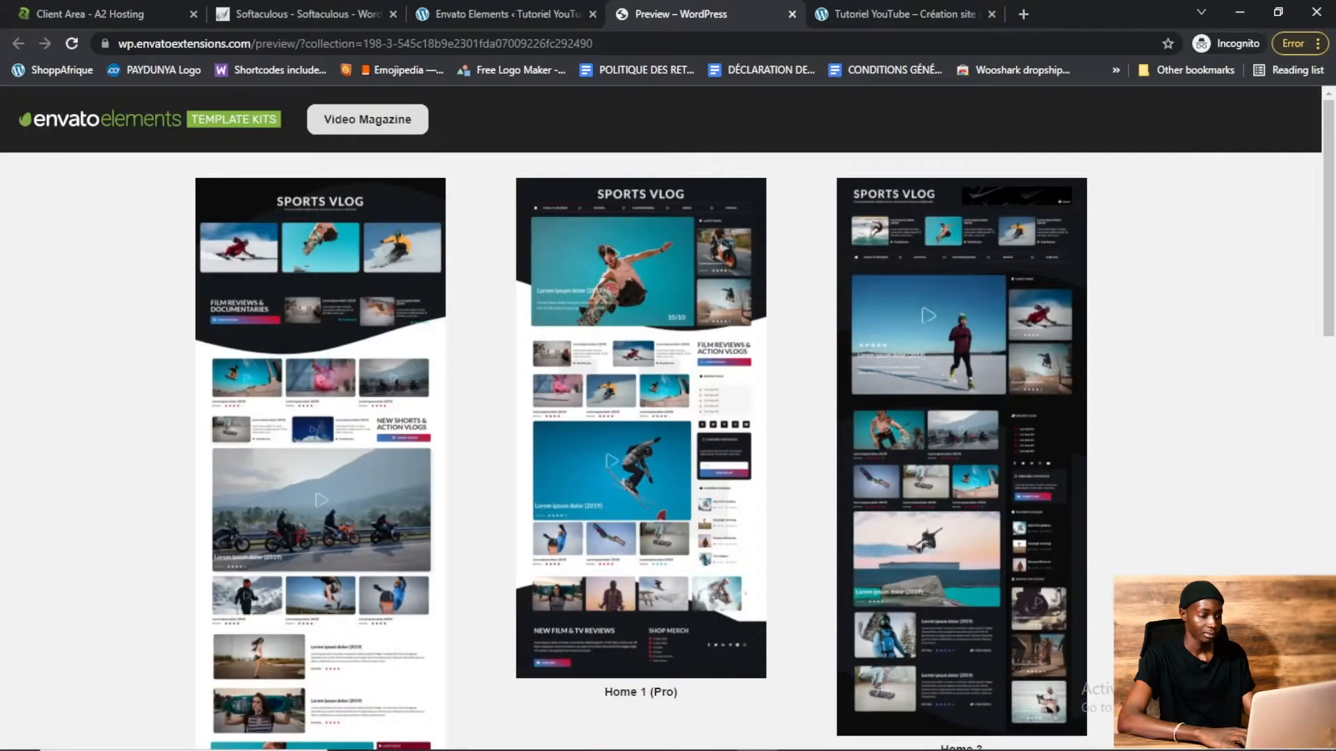
click(791, 14)
Search the free template kits for restaurant
drag(1330, 487, 1334, 163)
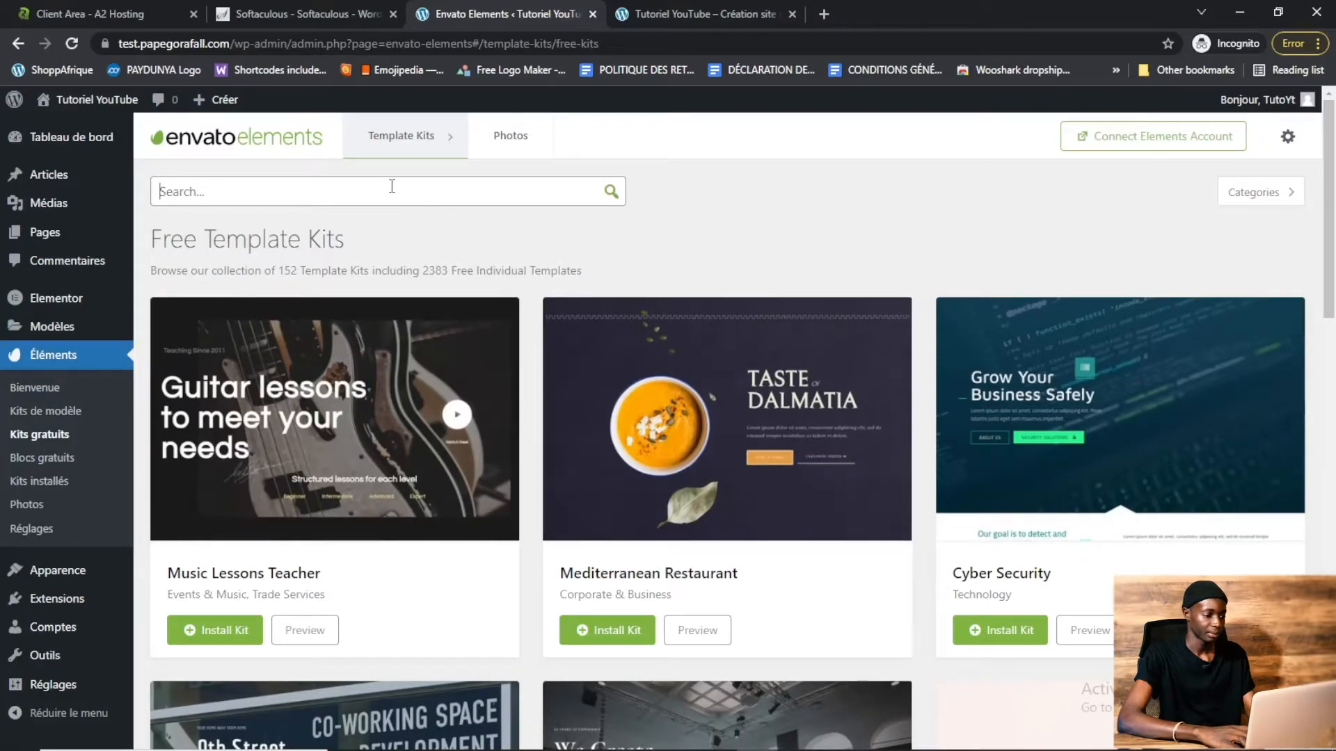
text(restaur)
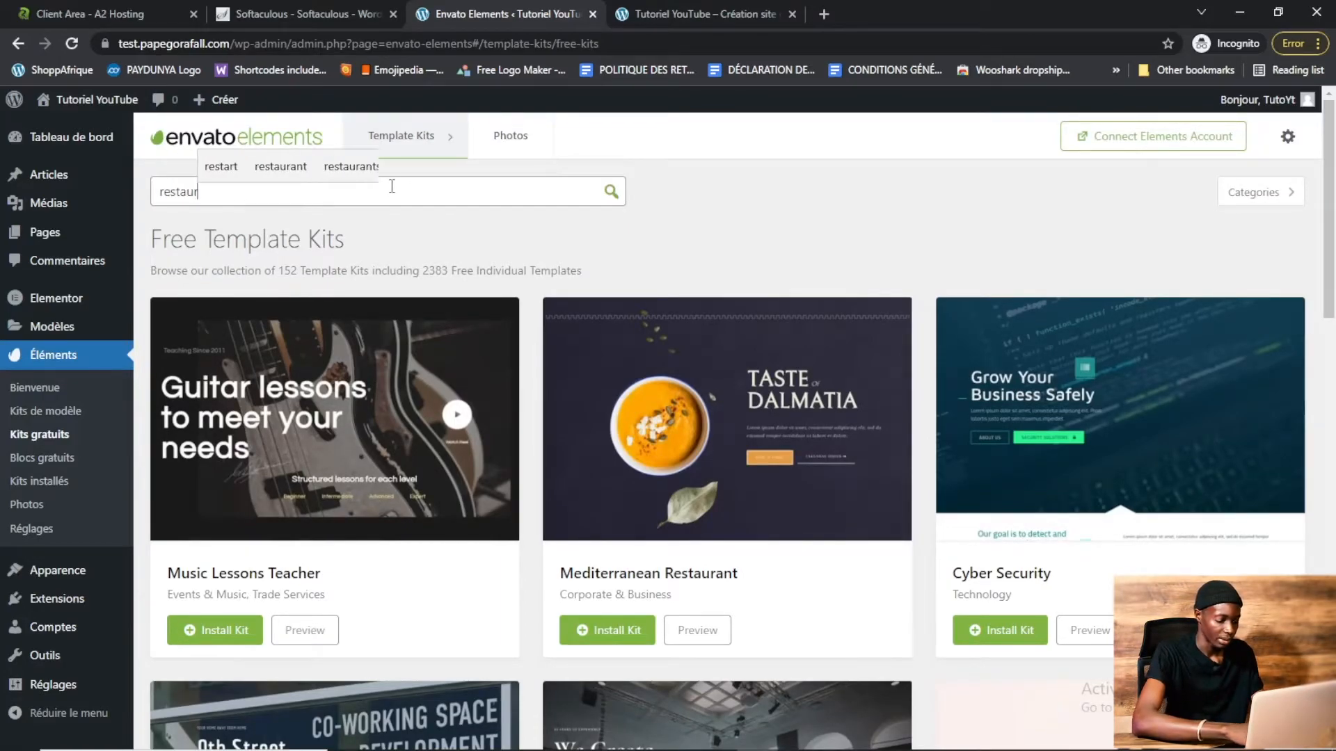
text(ant)
key(Return)
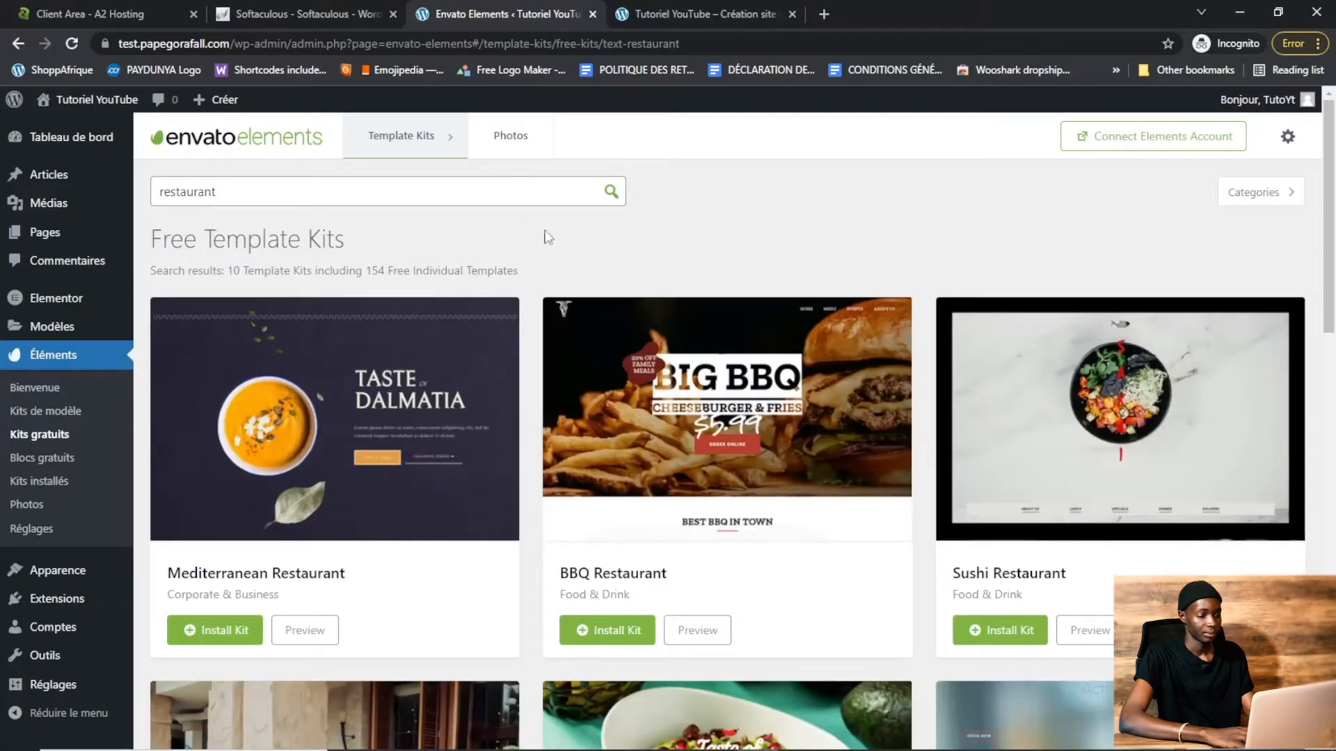
mouse_move(1334, 216)
mouse_down()
mouse_move(1334, 396)
mouse_move(1333, 240)
mouse_up()
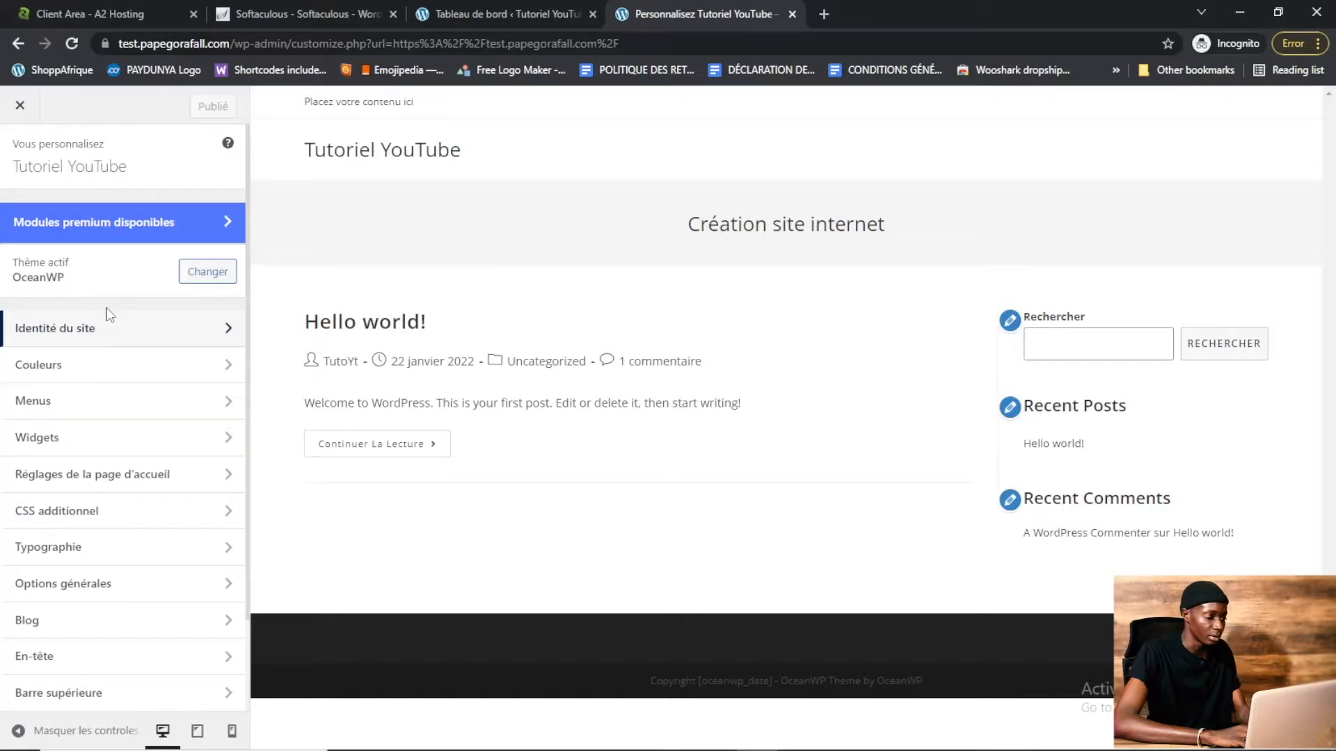
In the theme customizer's general style options, set the primary color to #ff1414 and publish
click(144, 376)
click(20, 154)
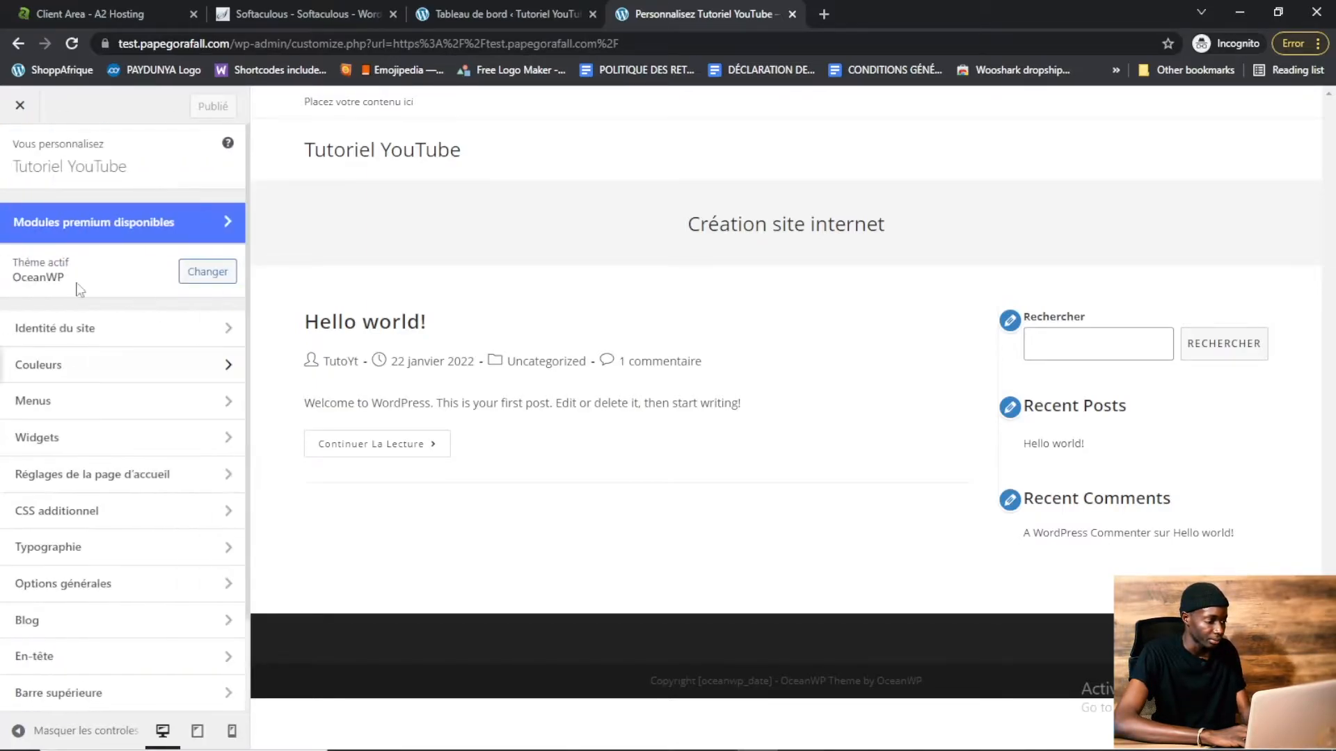
click(97, 450)
click(20, 154)
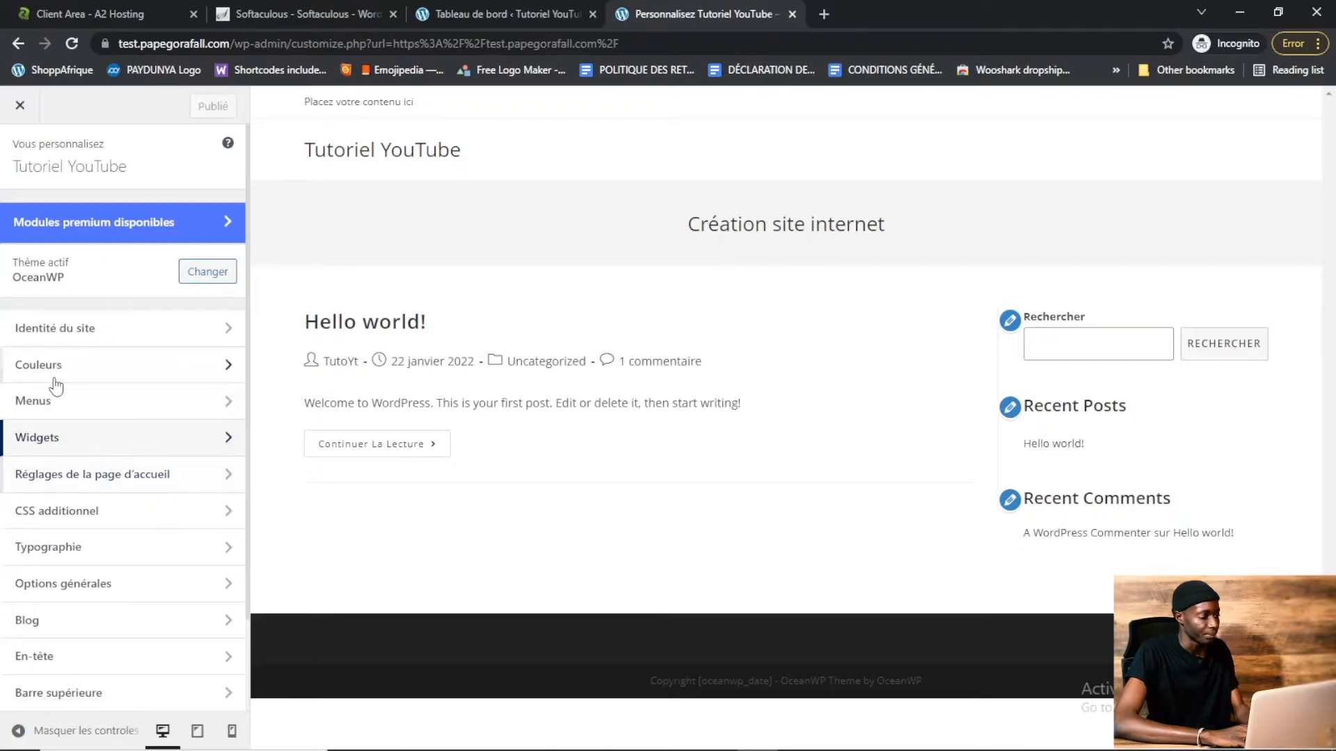
click(129, 592)
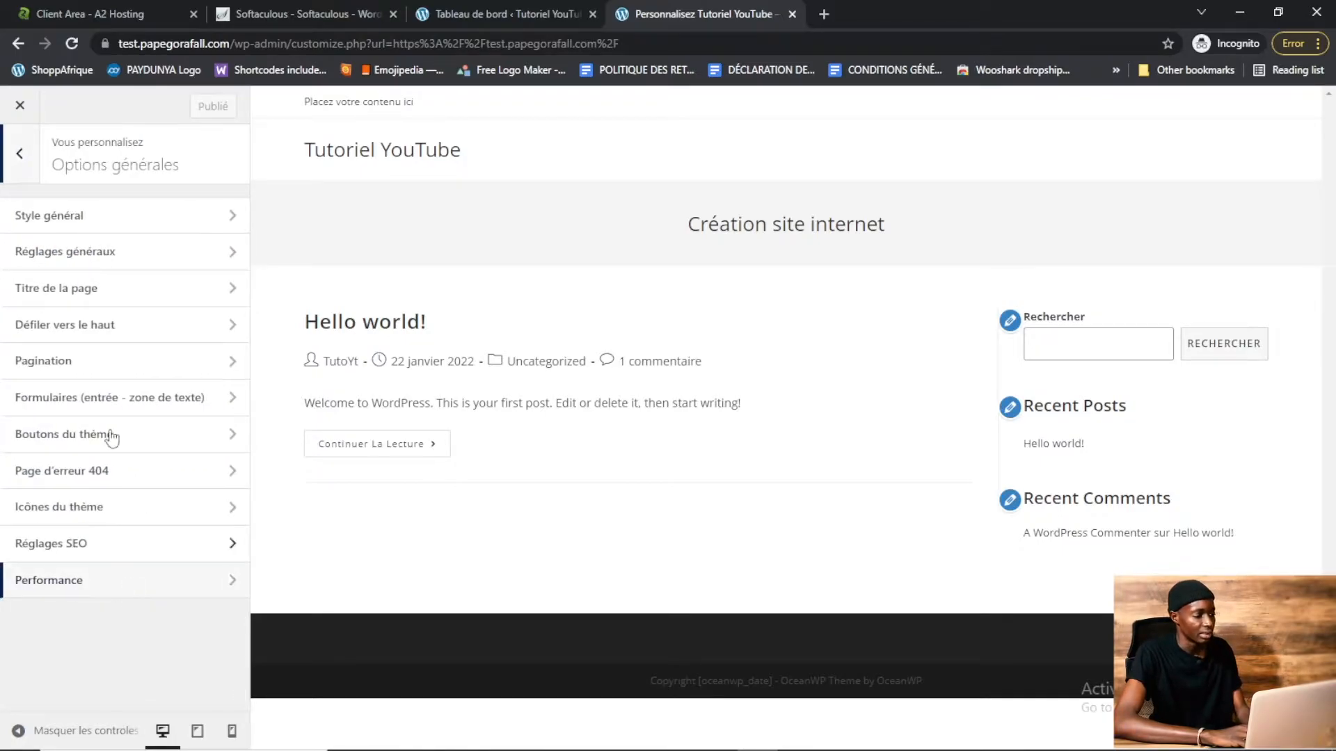
click(116, 229)
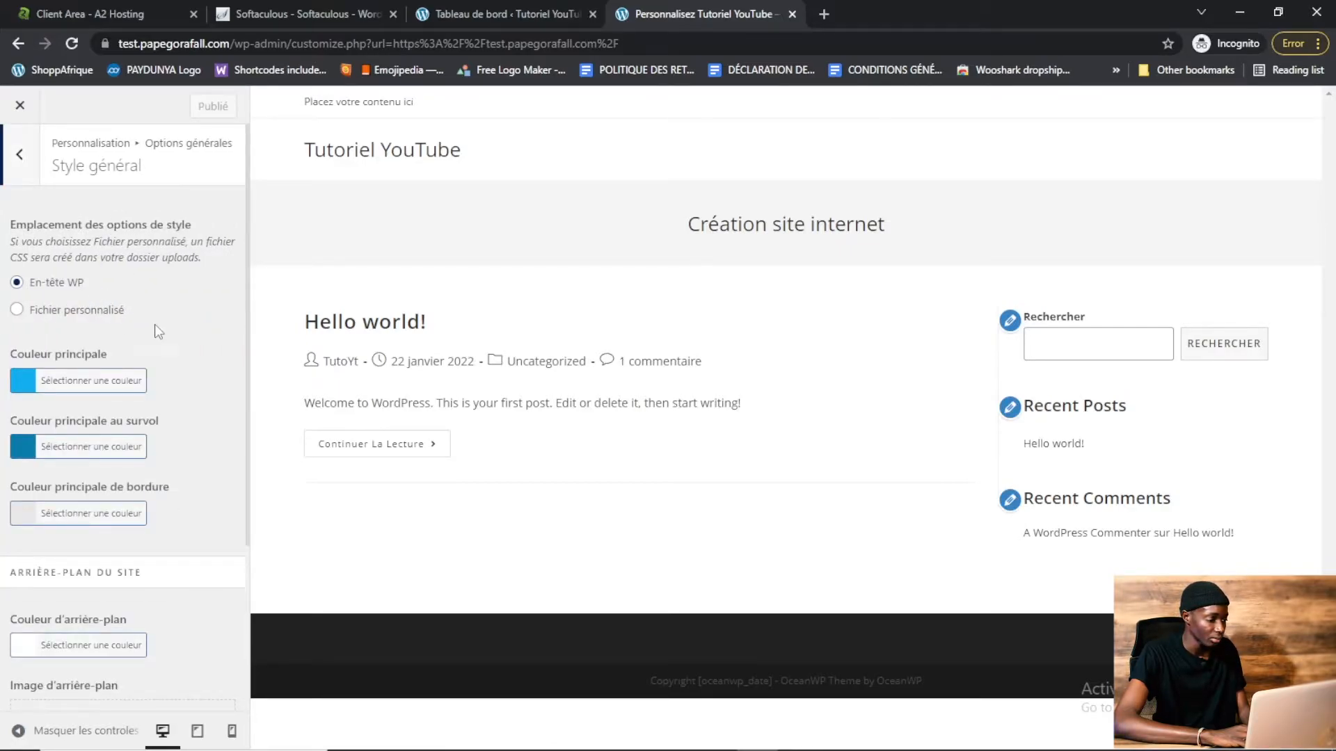
click(23, 382)
drag(15, 473, 17, 464)
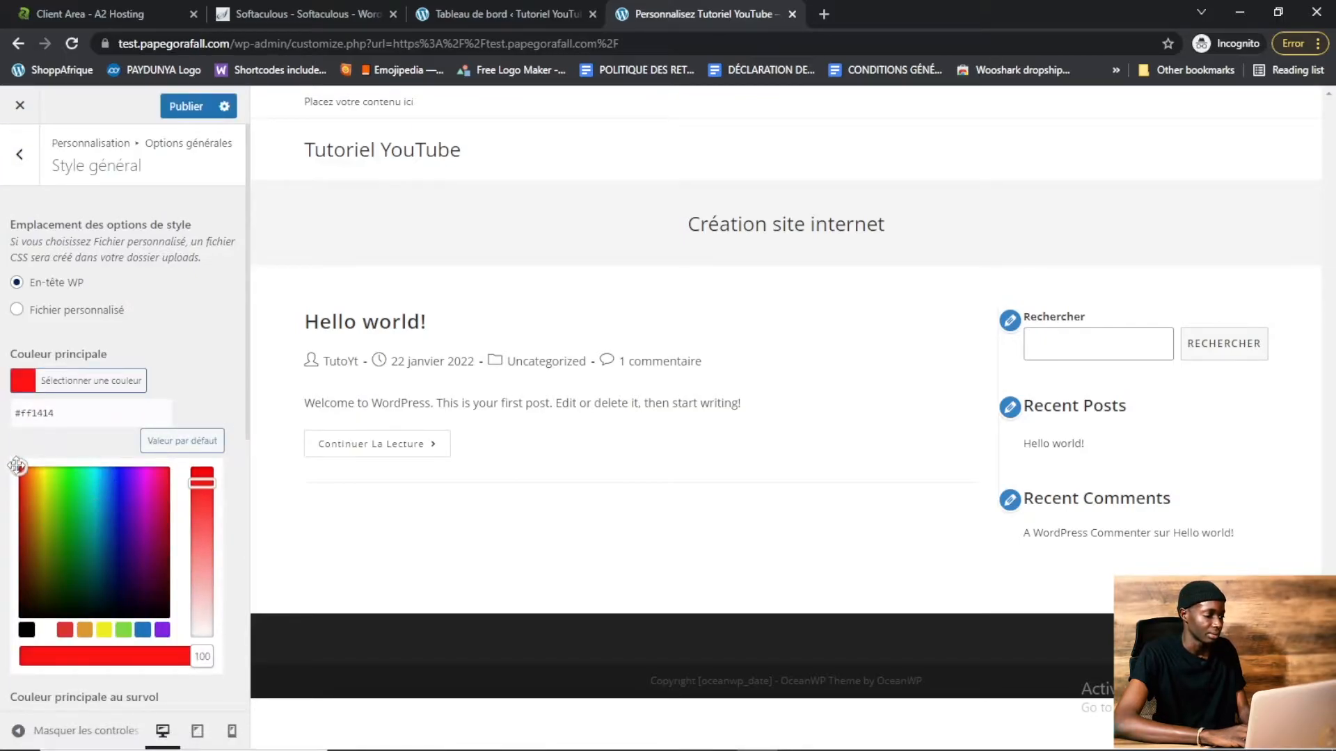
click(183, 108)
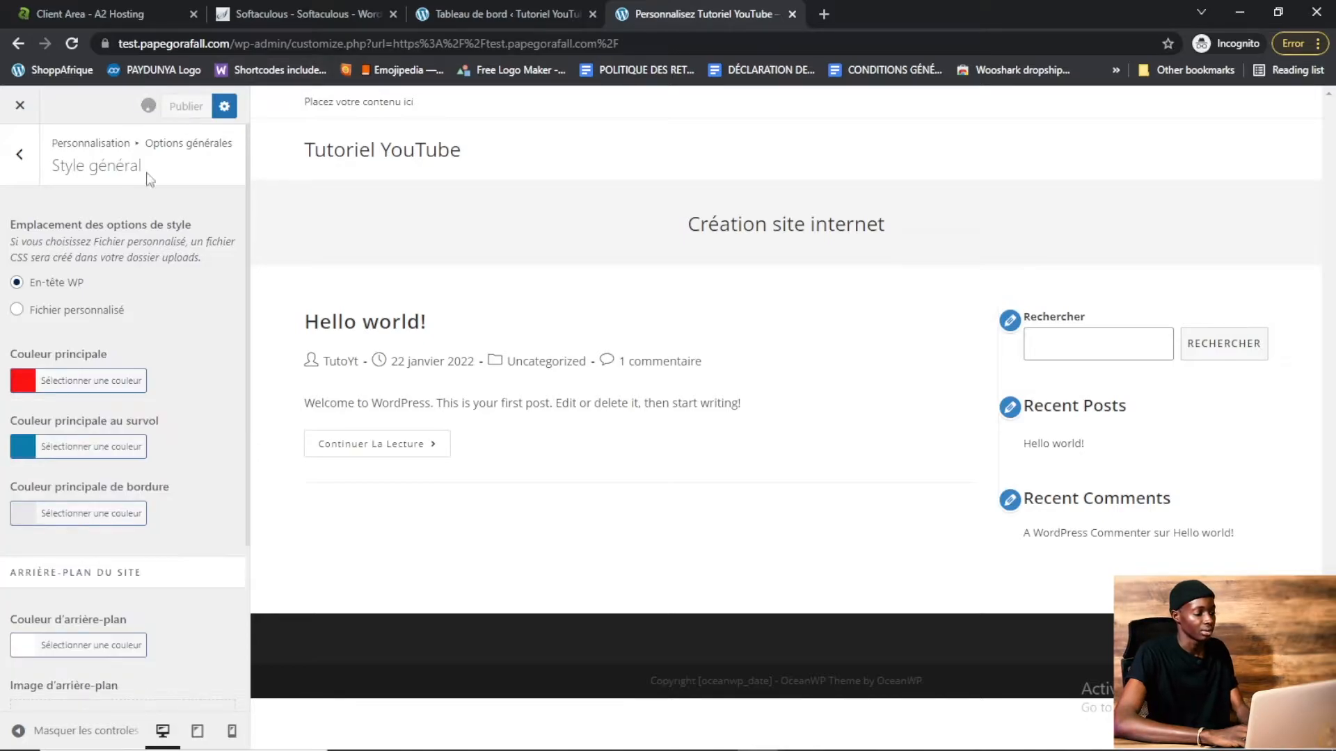
Set the page layout to full-width in the general settings and publish
click(20, 154)
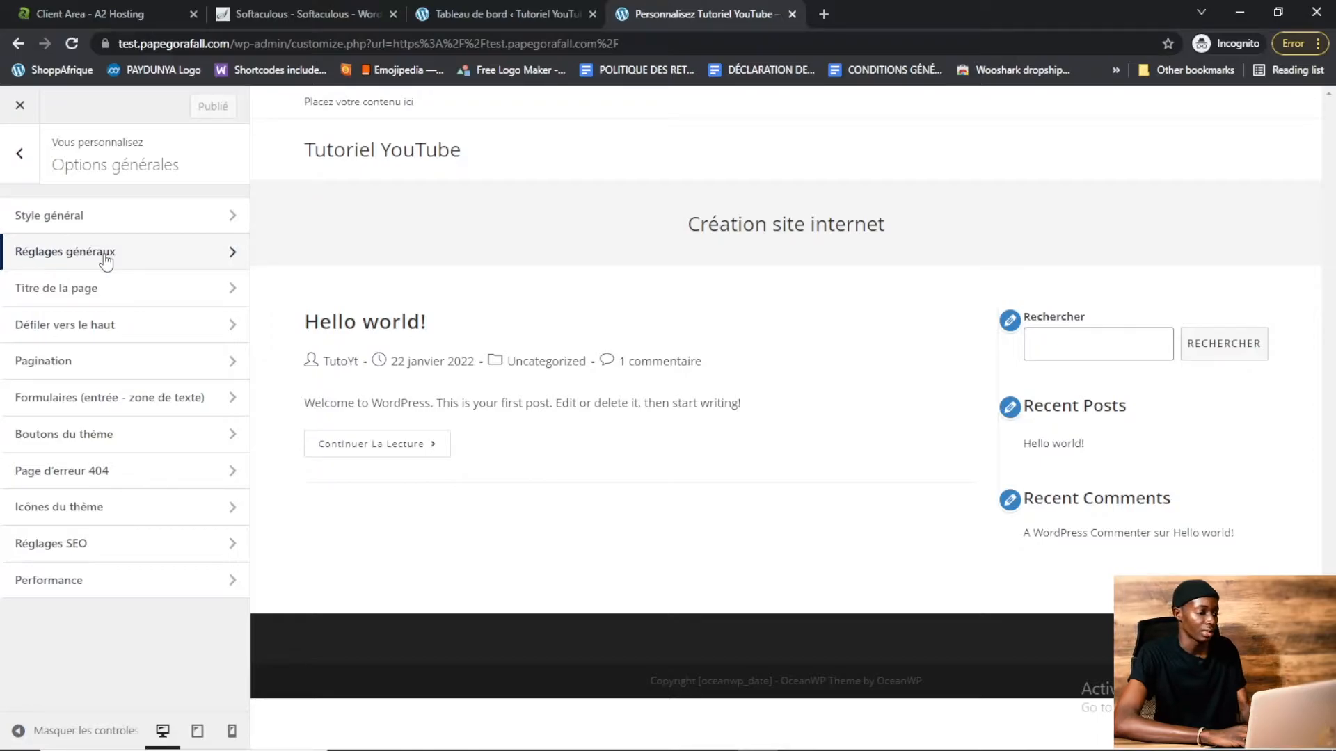
click(112, 259)
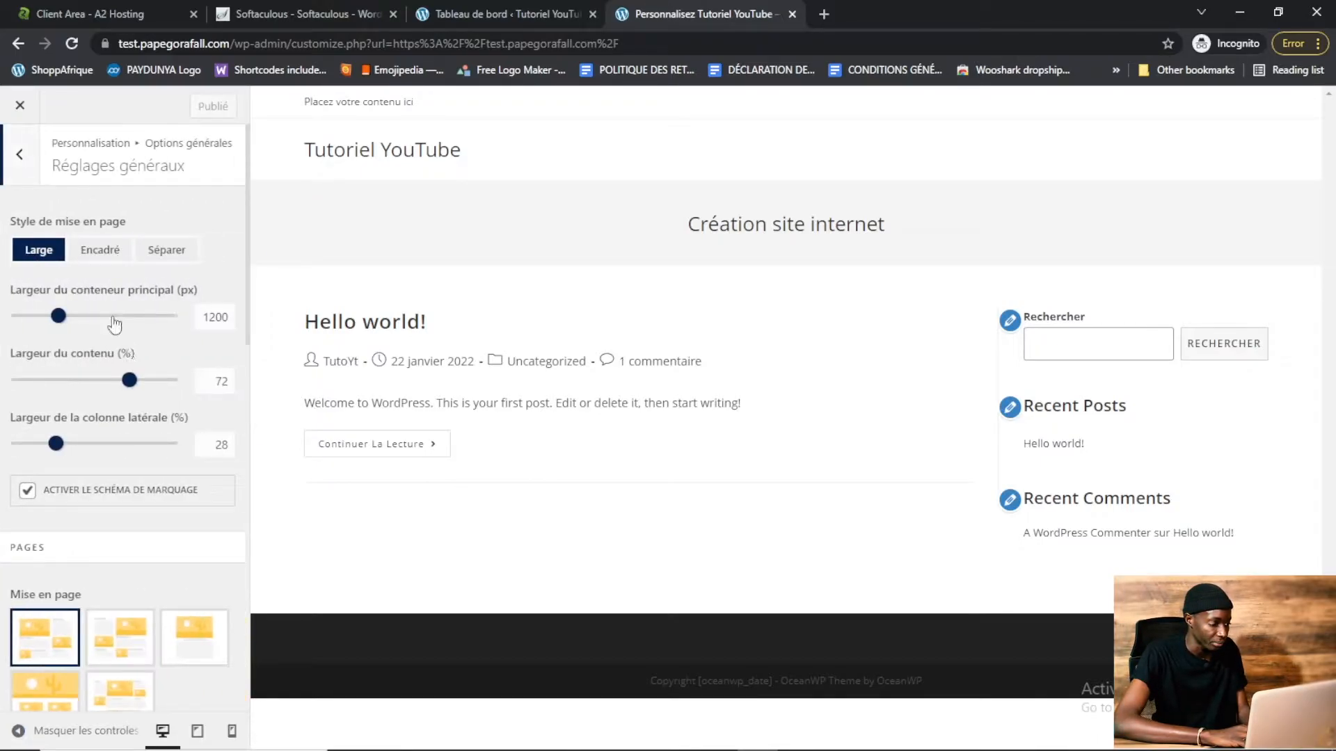
scroll(251, 279, down, 5)
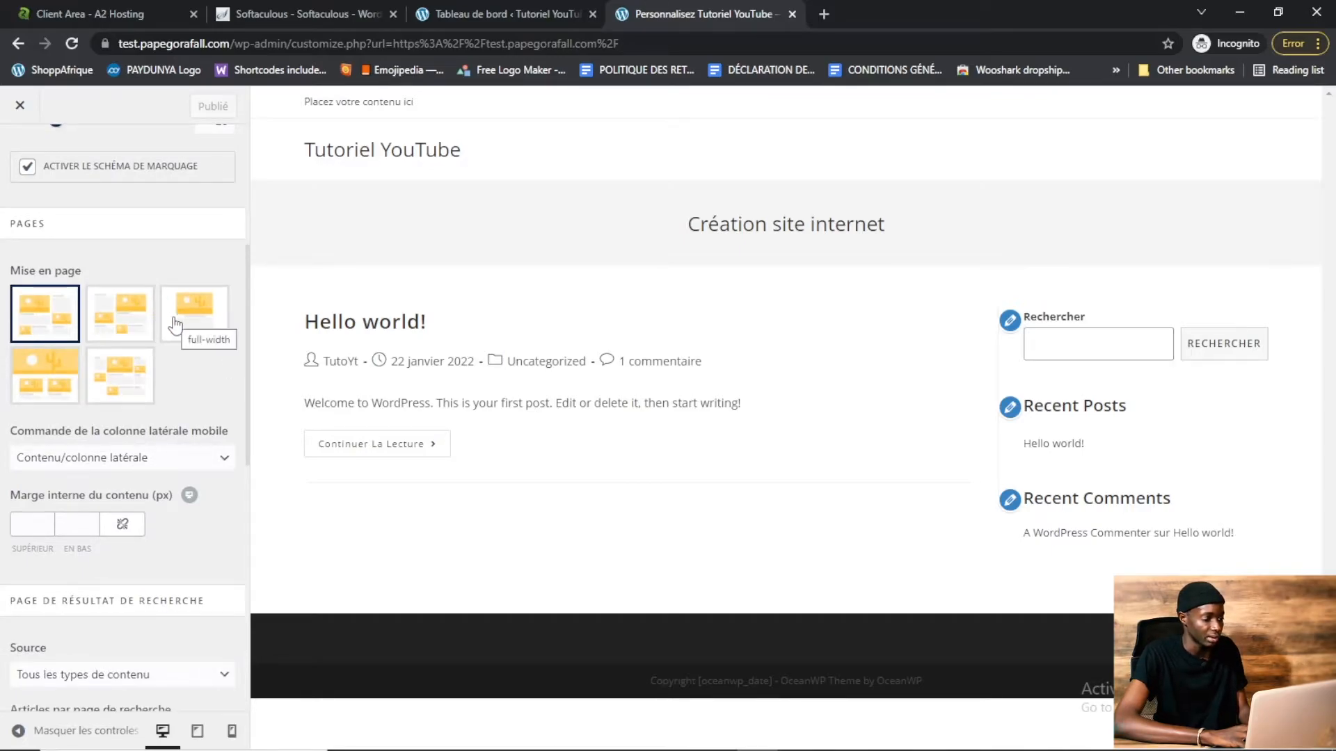
click(175, 326)
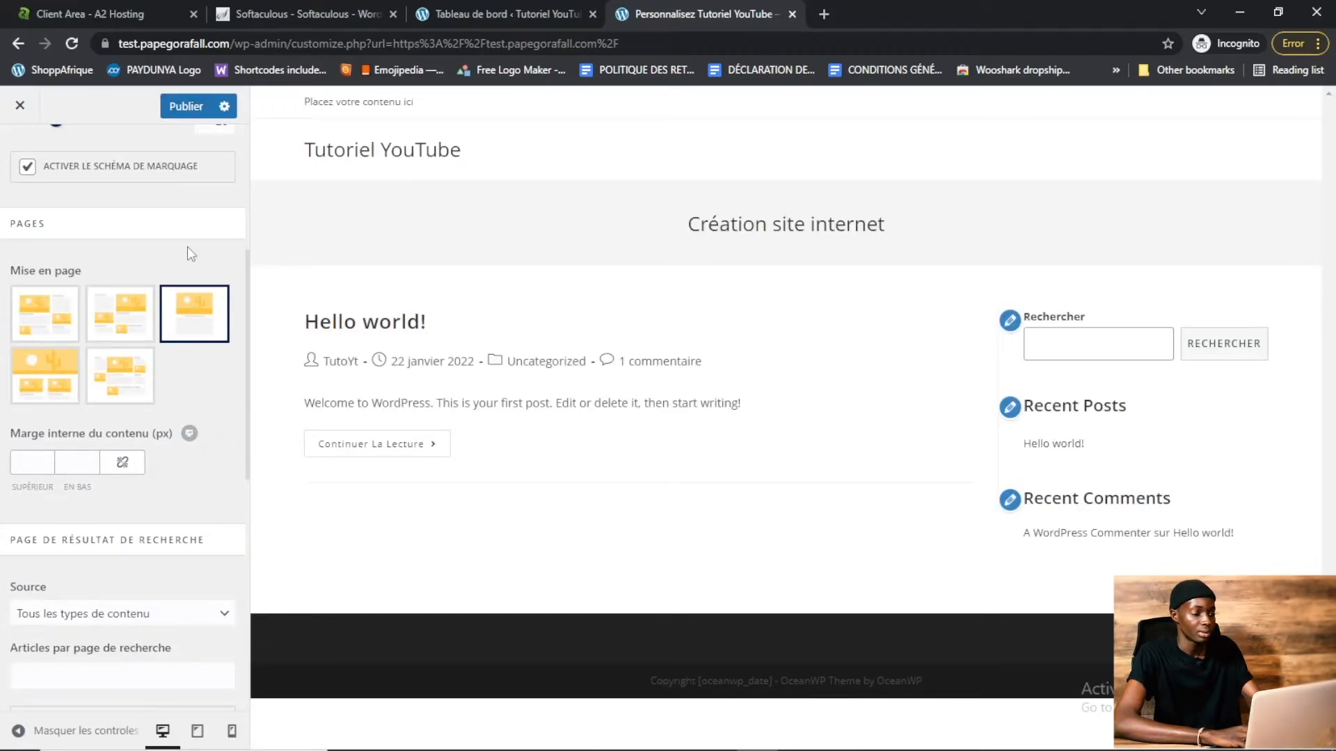
click(187, 104)
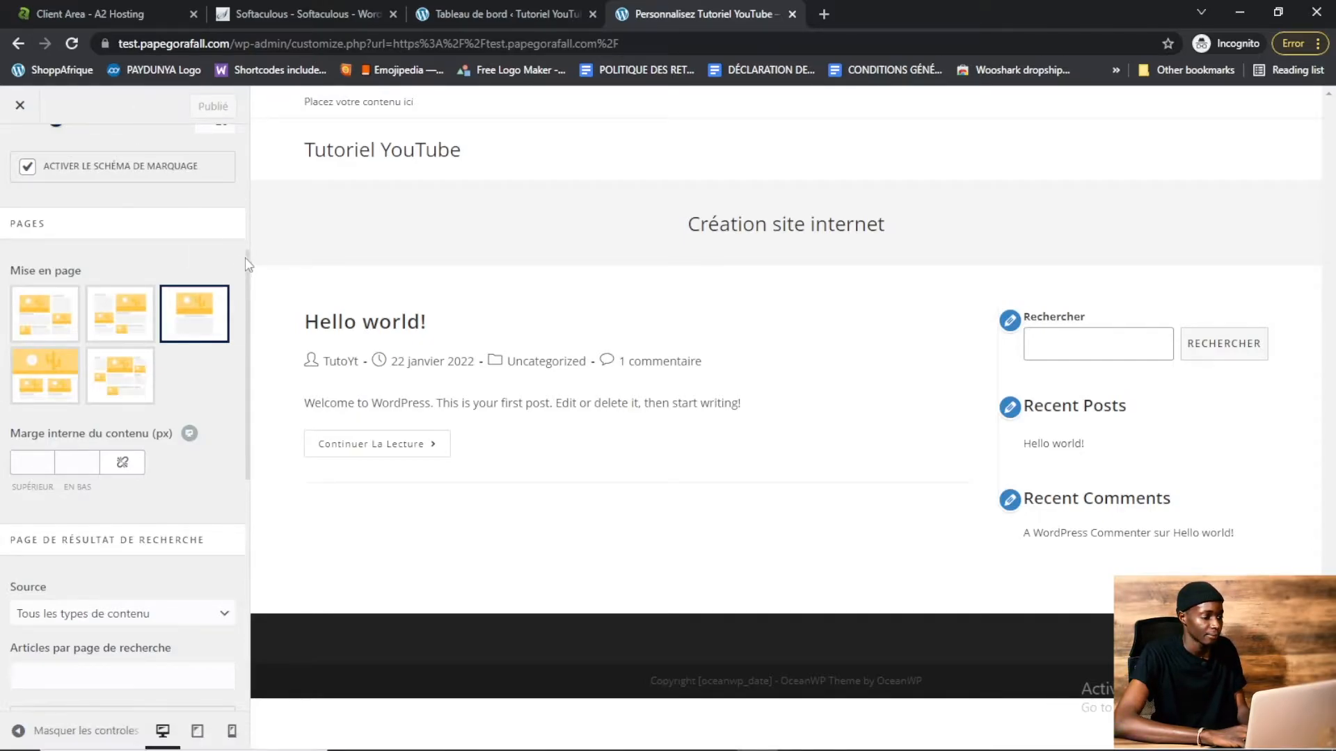
Set the page title visibility to hide on all devices and publish the change
scroll(245, 199, up, 4)
click(36, 173)
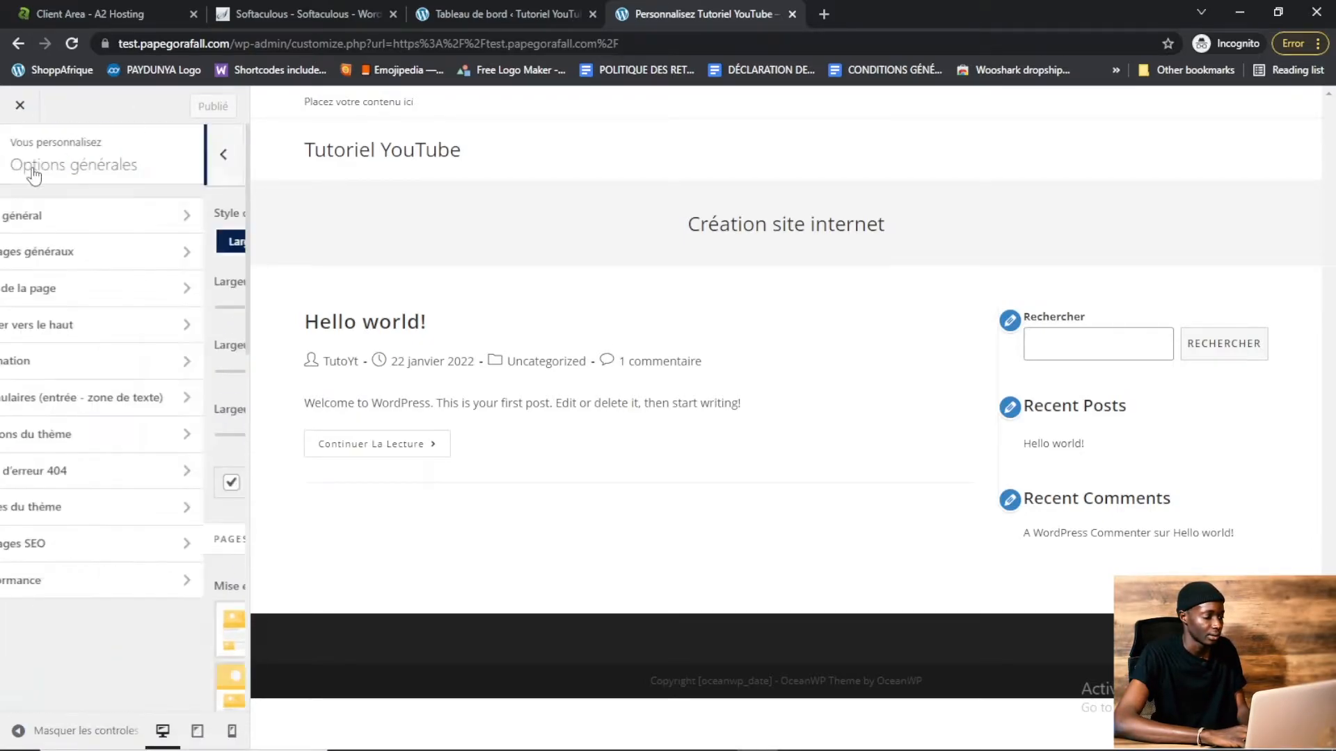
click(125, 297)
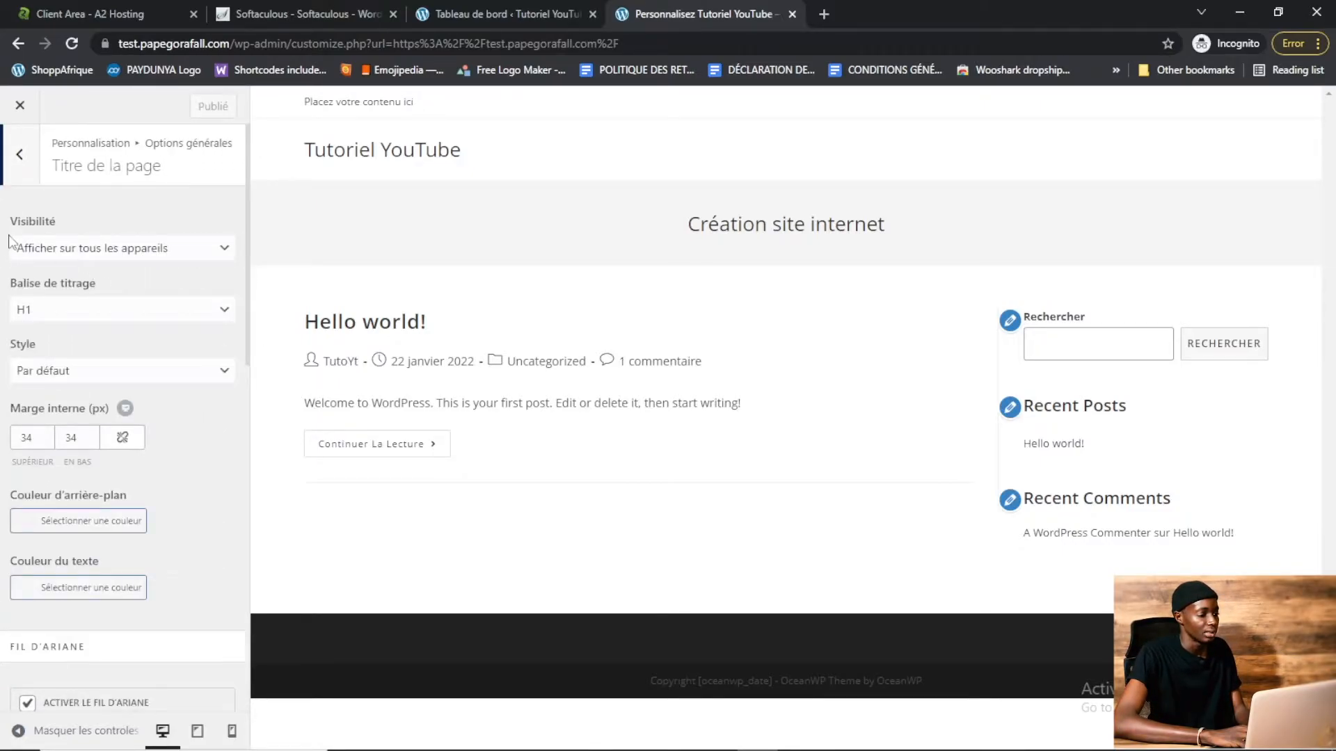
drag(4, 225, 49, 226)
click(139, 228)
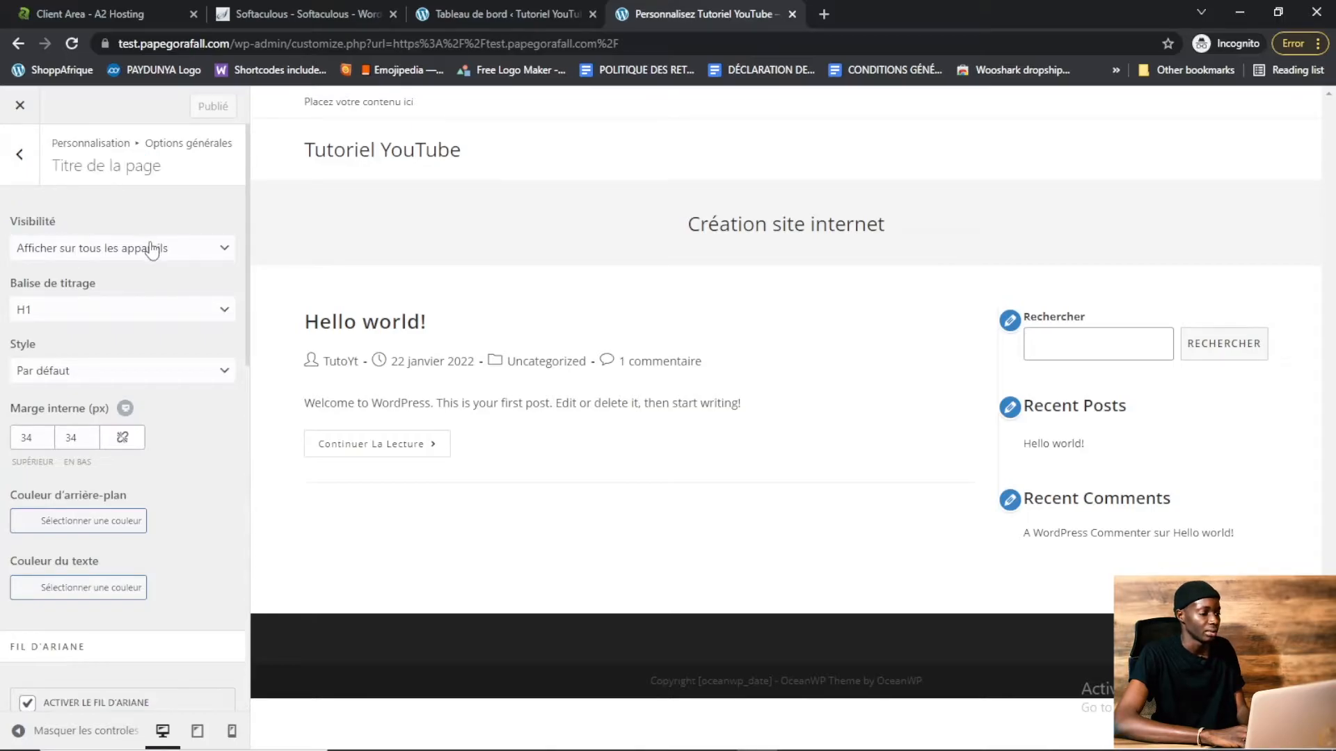
click(154, 255)
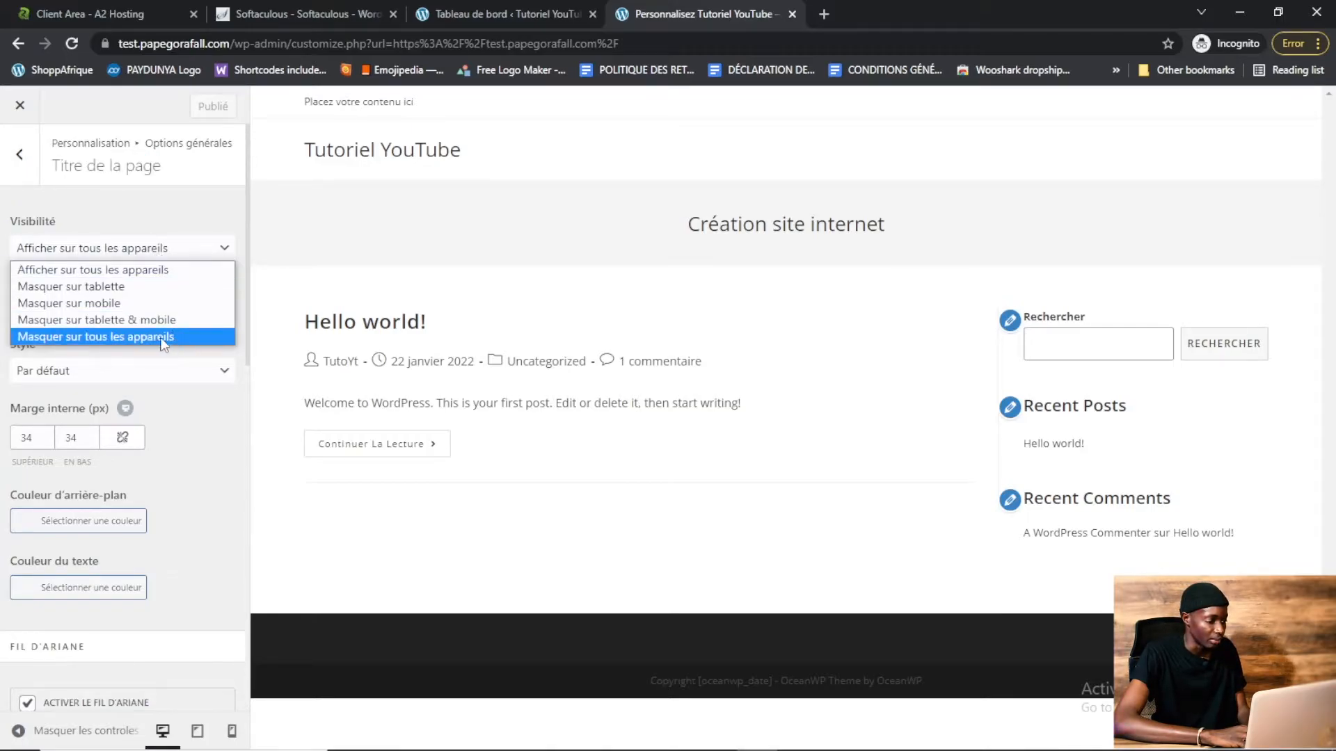
click(135, 335)
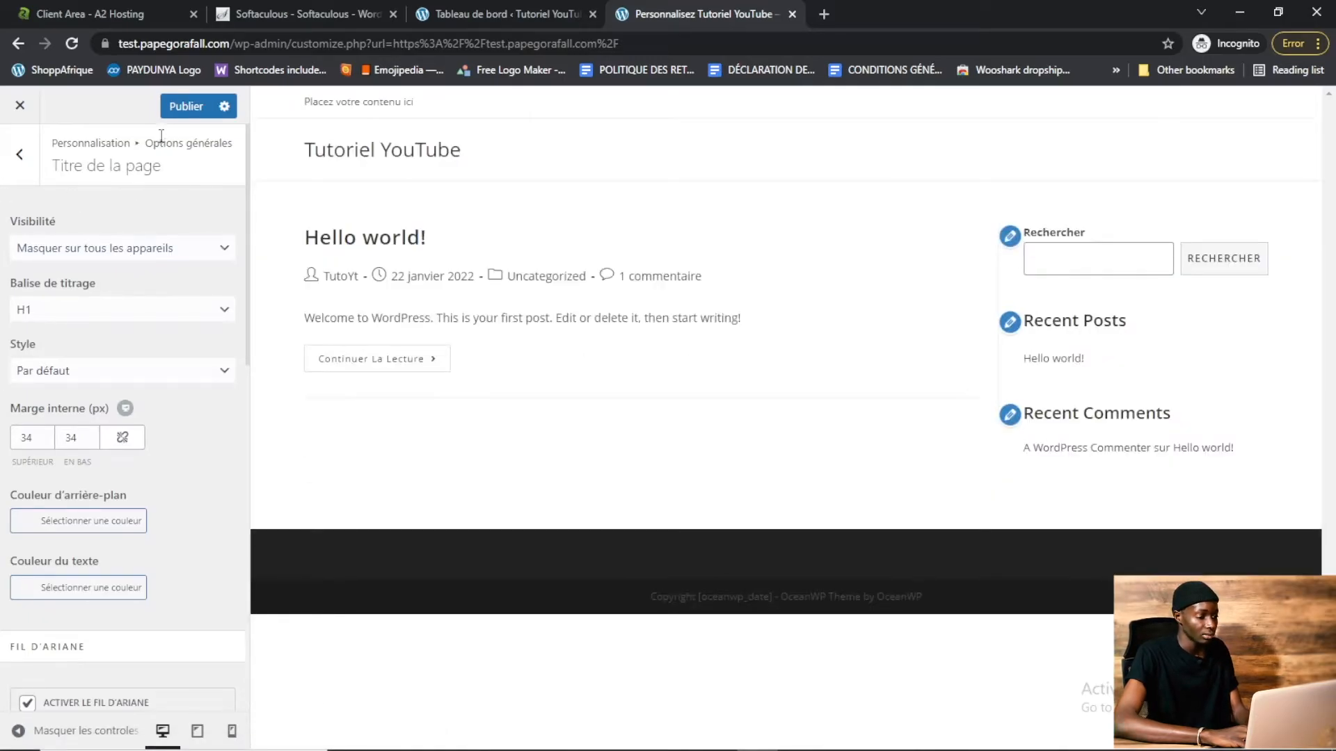
click(182, 107)
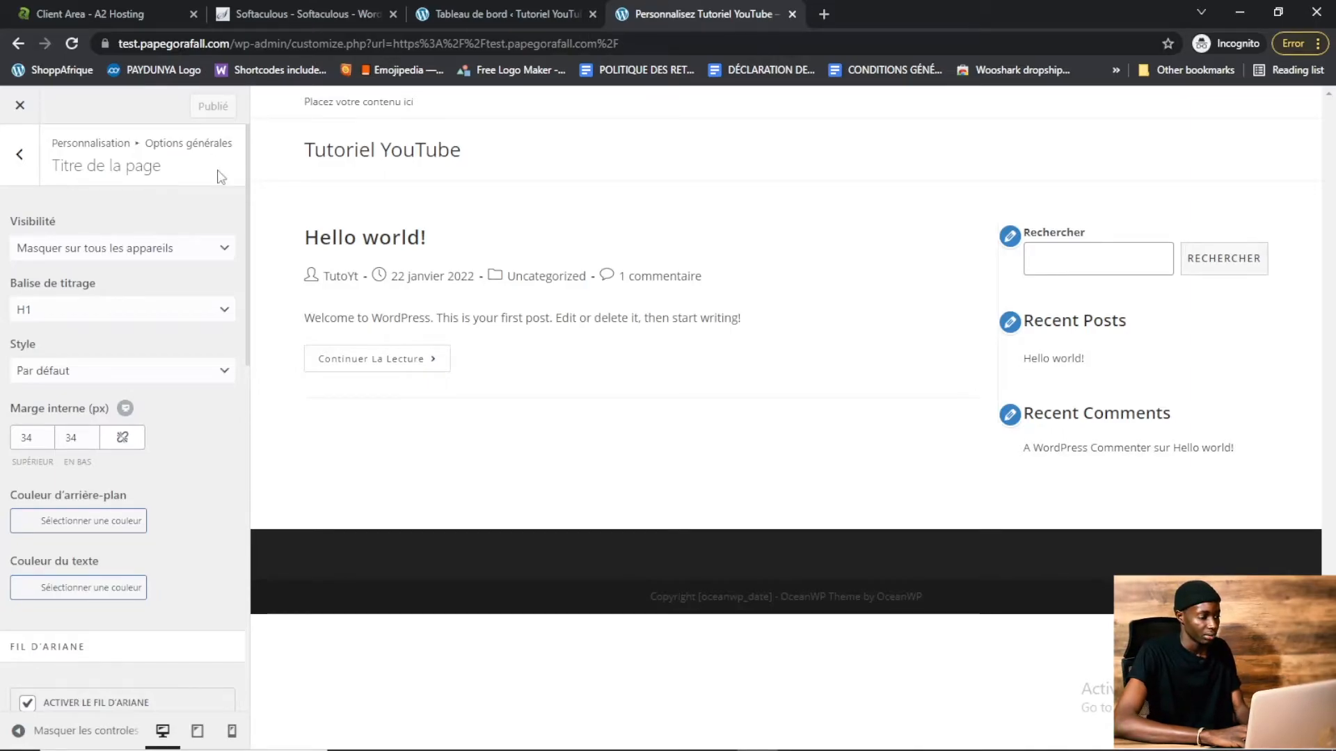
click(22, 159)
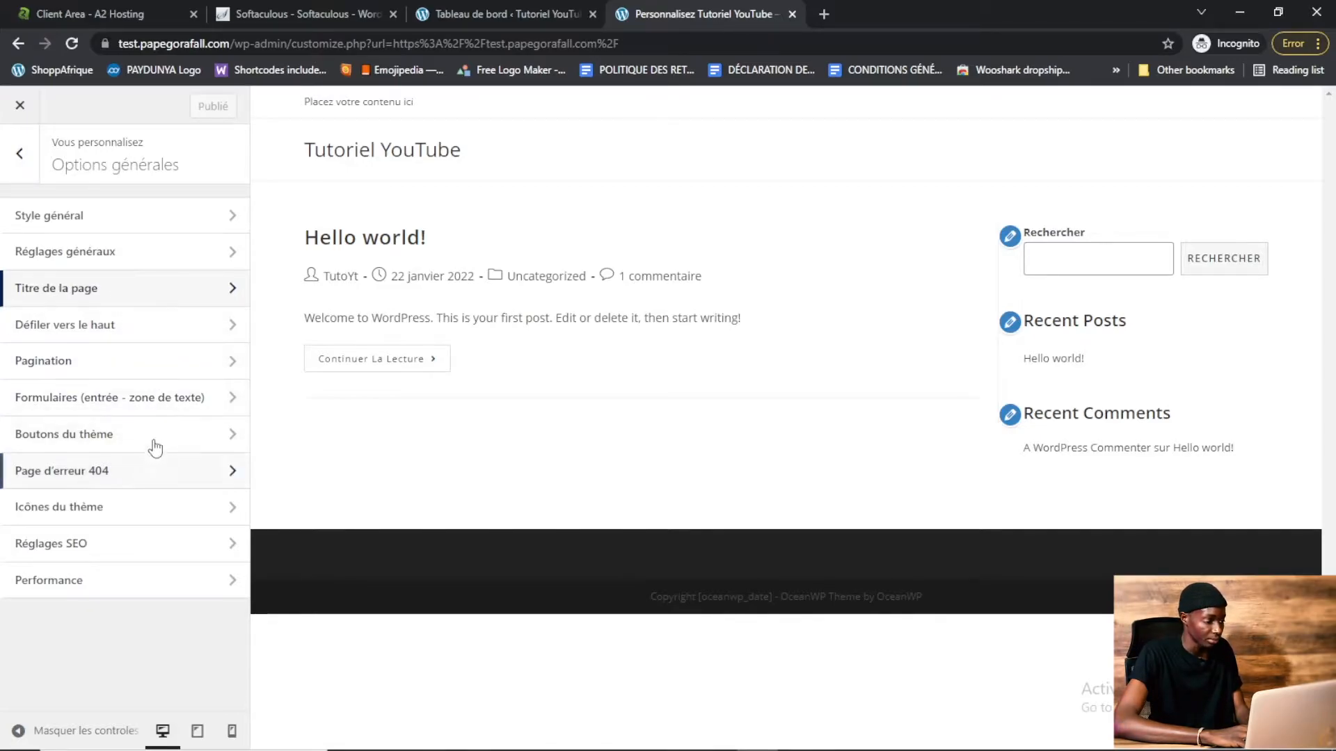
Create and publish a new page titled "Accueil"
click(21, 159)
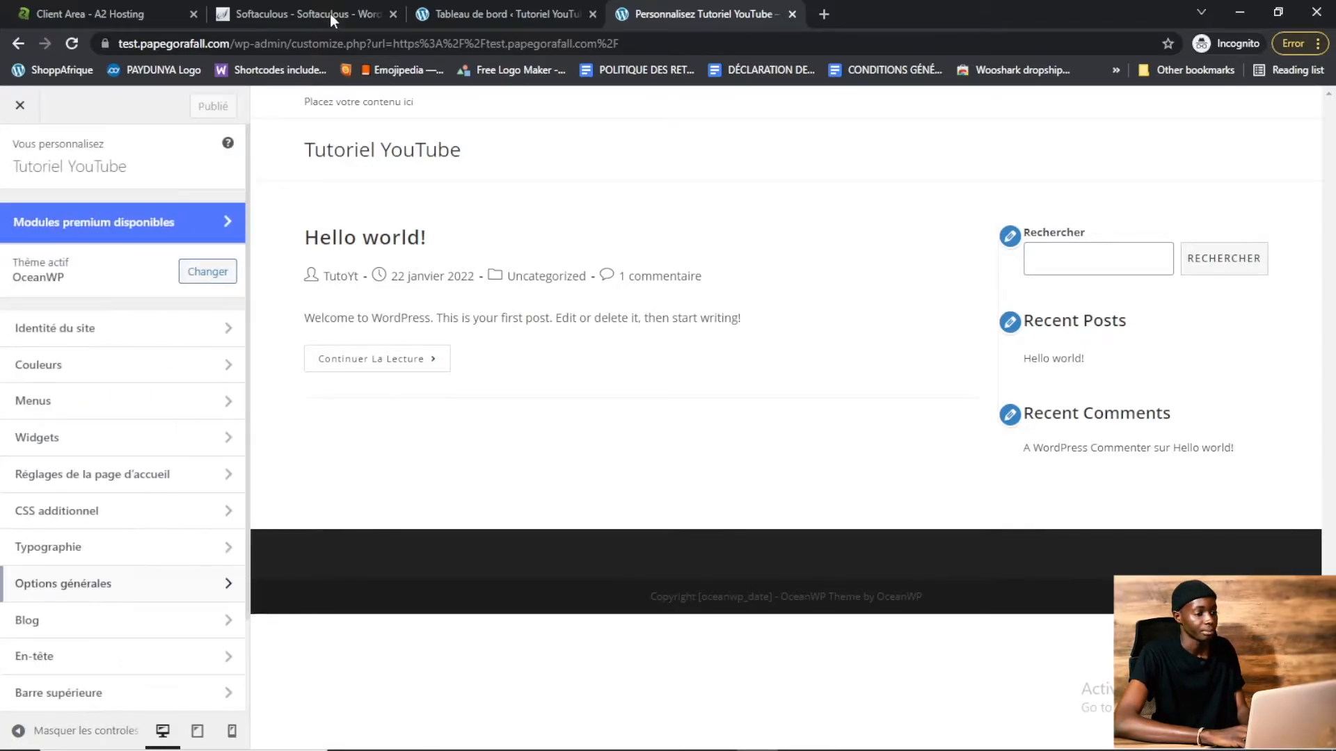
click(525, 9)
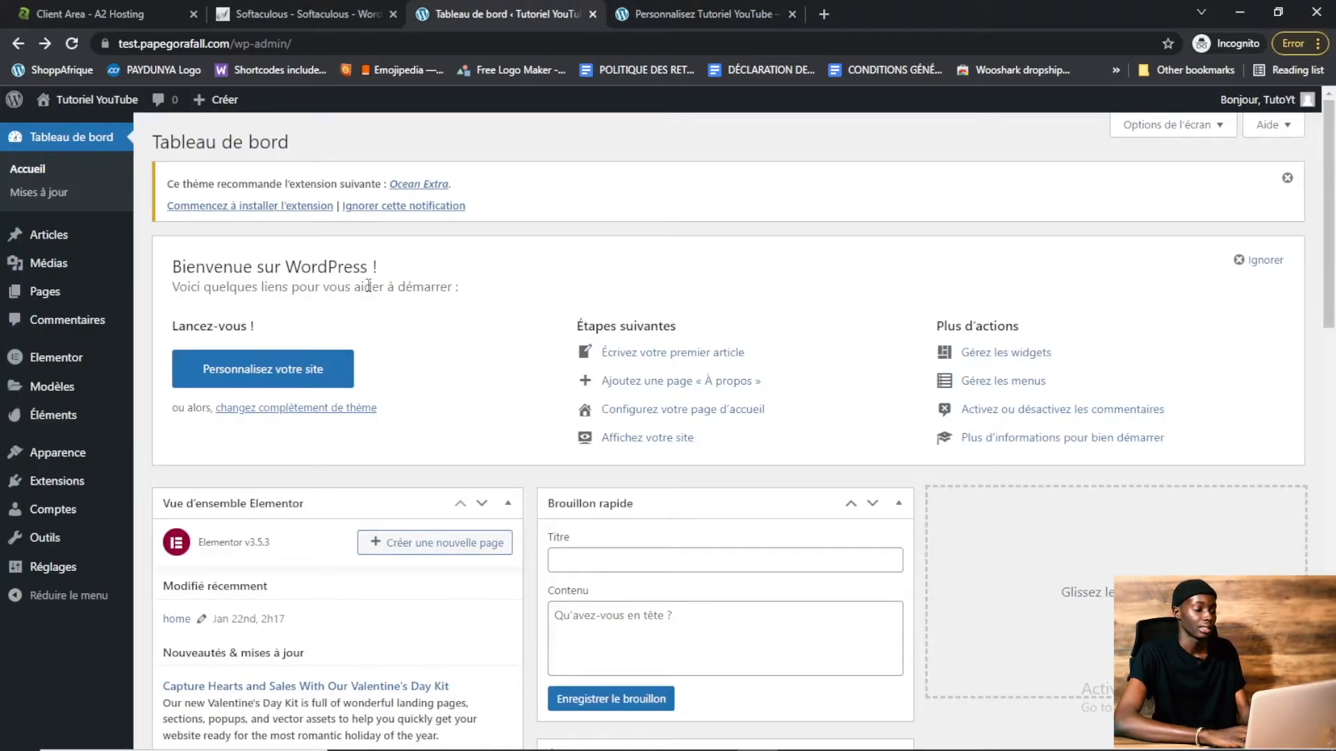
mouse_move(59, 302)
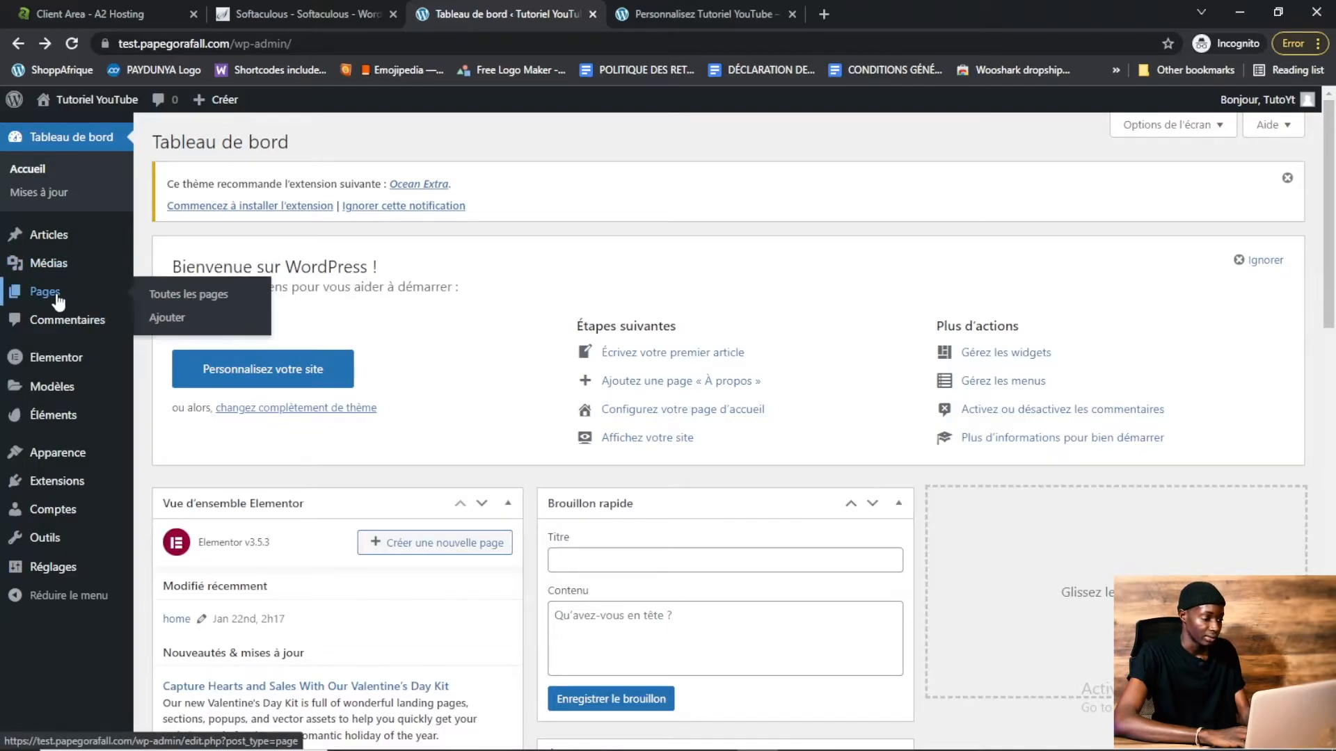
click(168, 324)
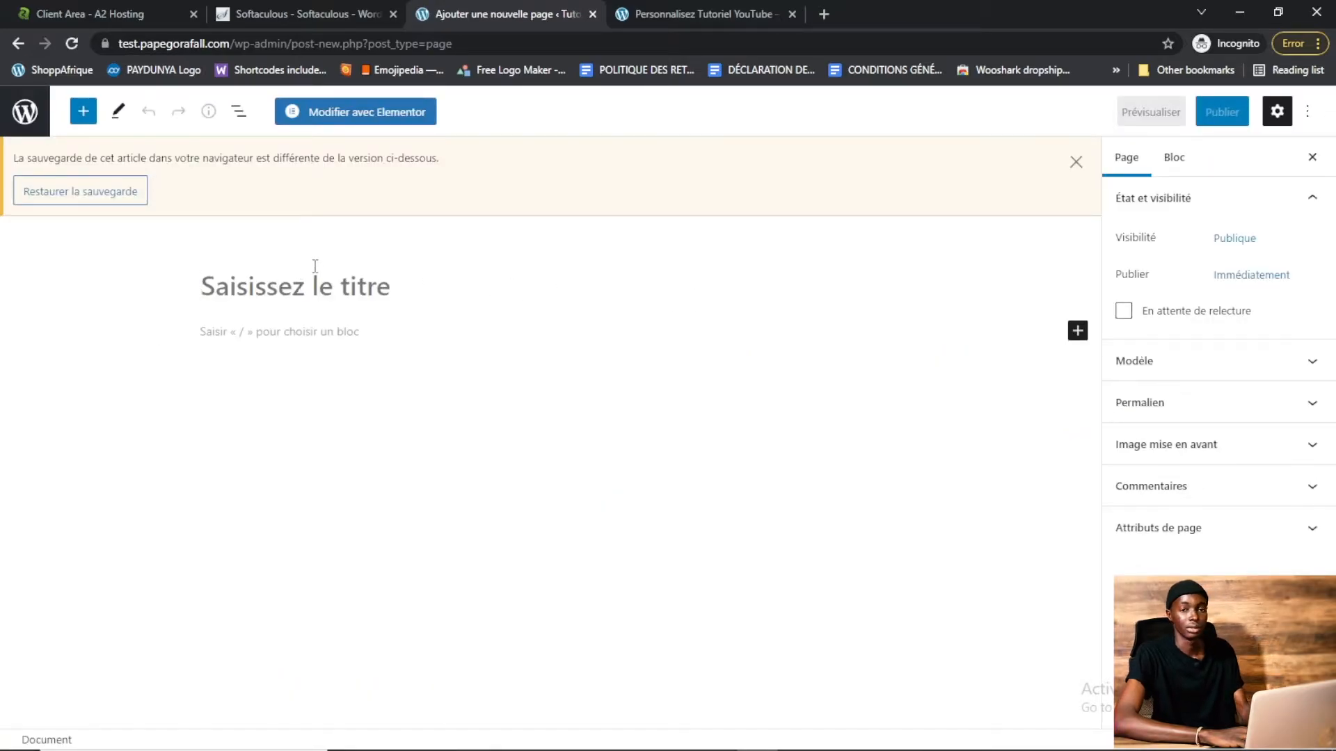
text(Acc)
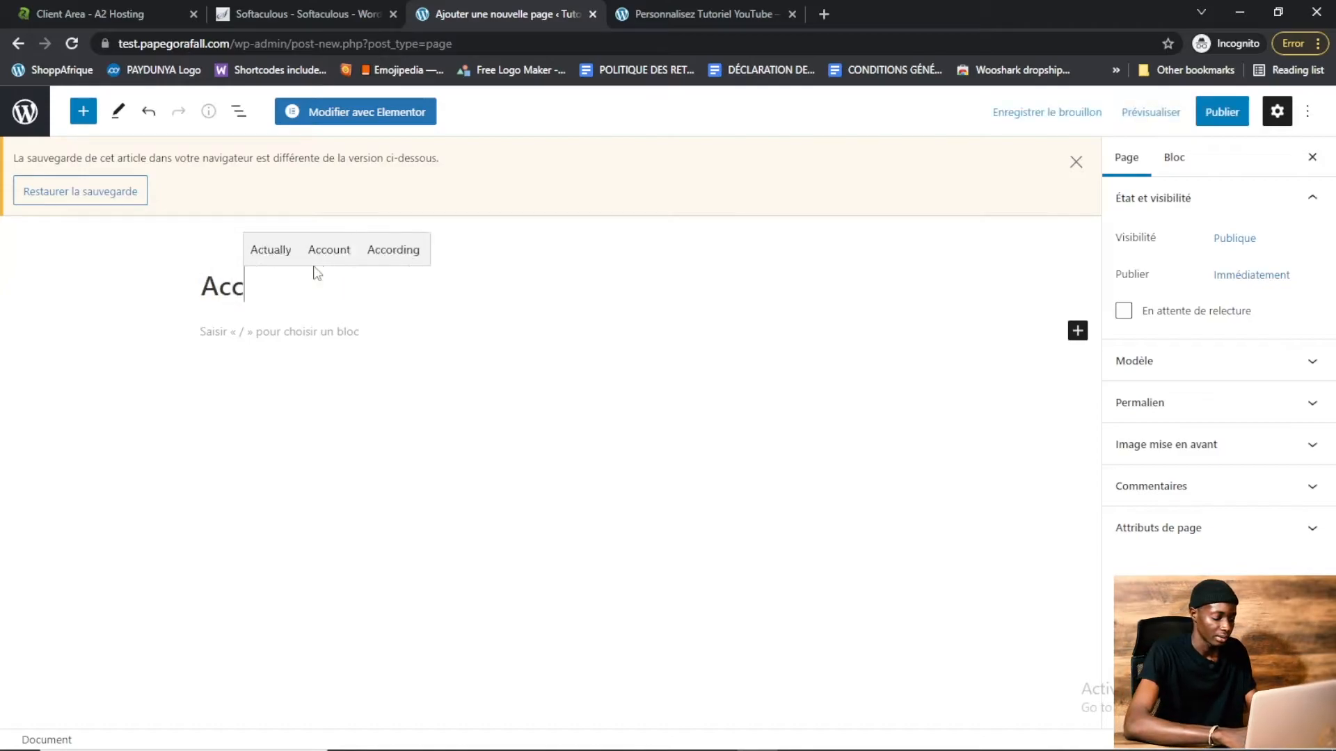
text(ueil)
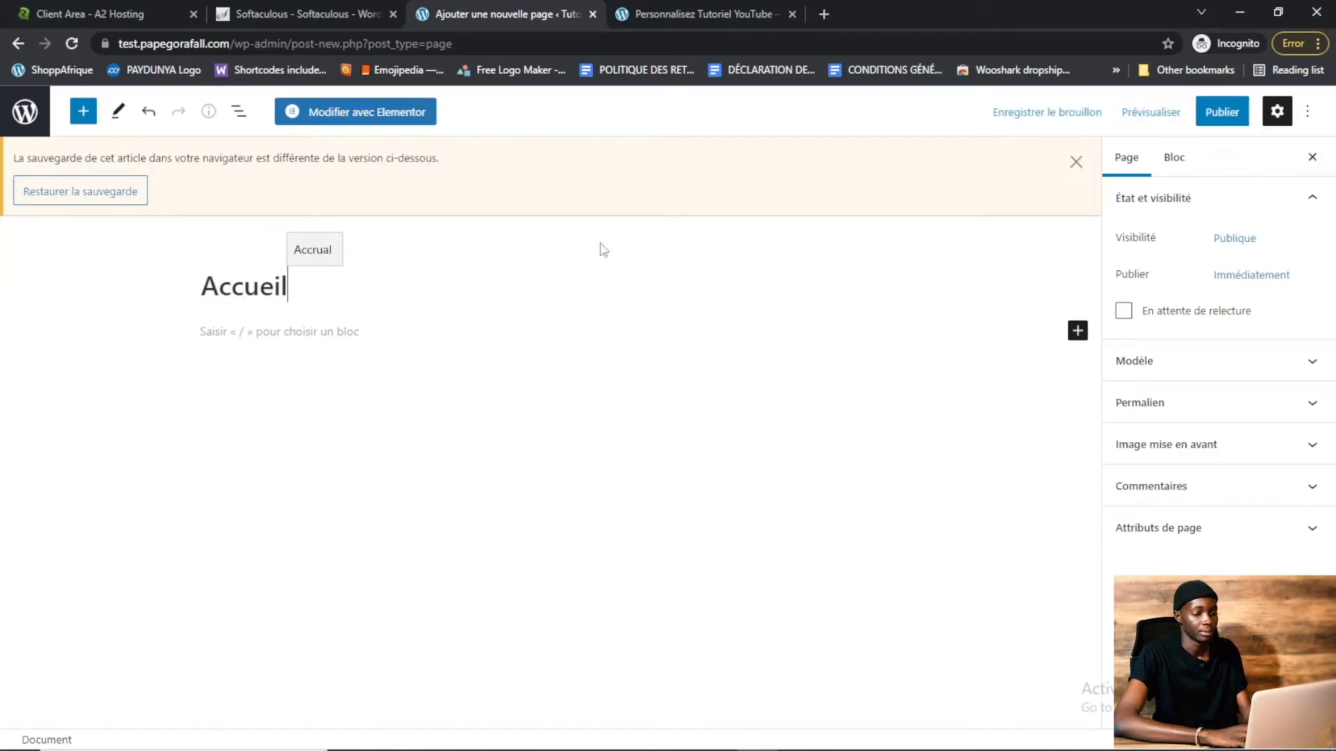
click(1222, 118)
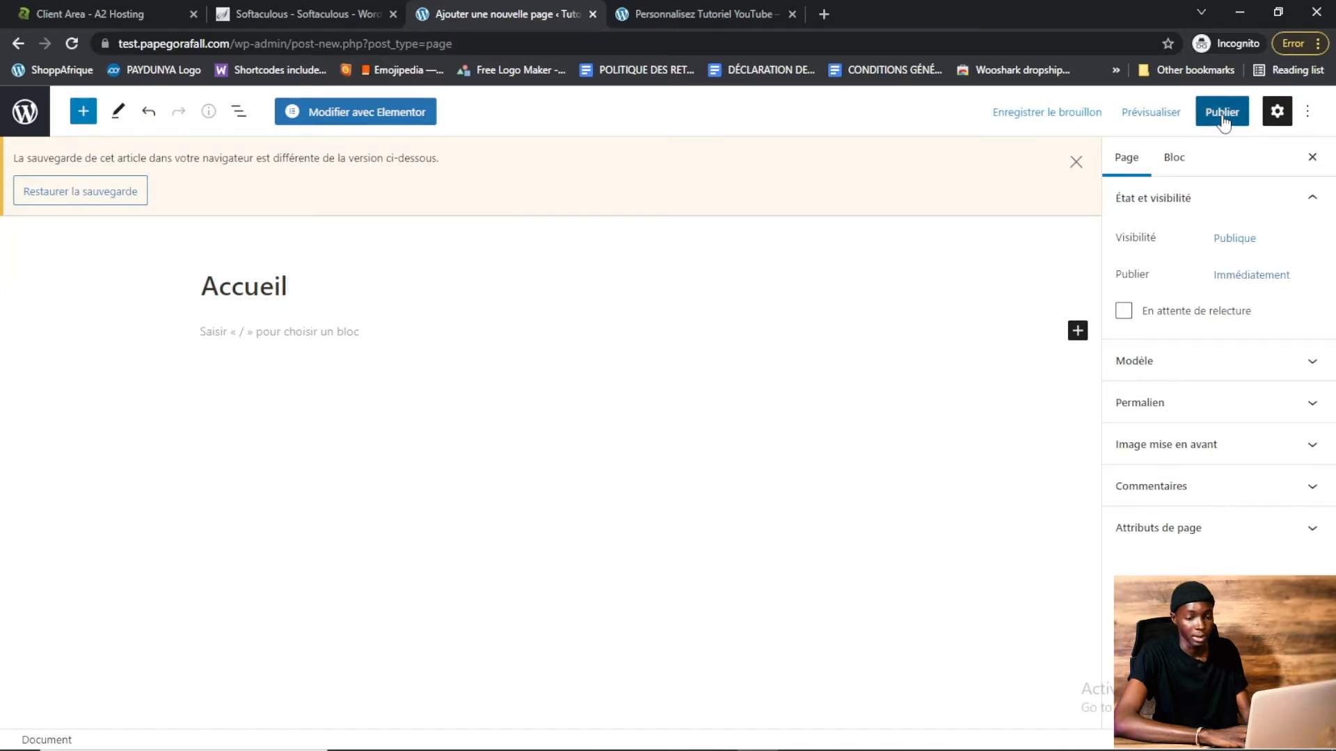
click(1162, 115)
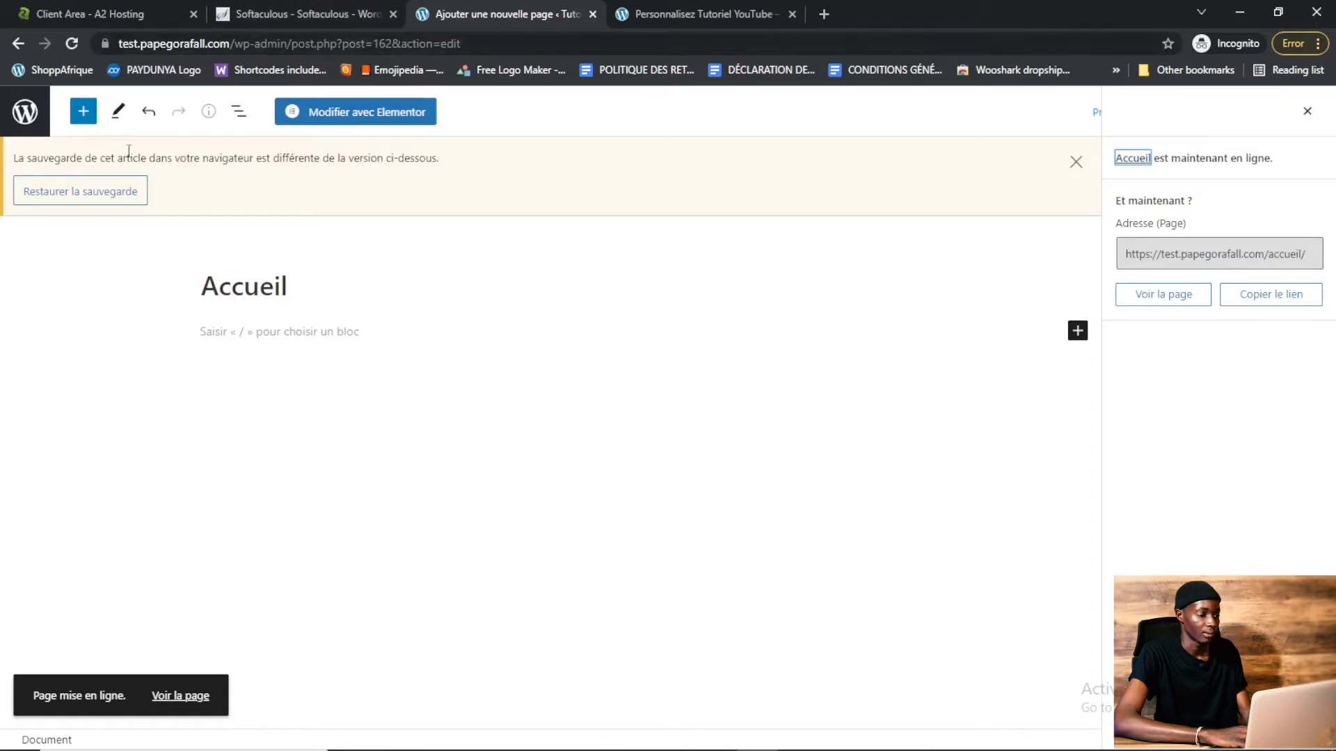
Open two new page editors in separate tabs, and publish the first as a page titled "Contact"
click(18, 44)
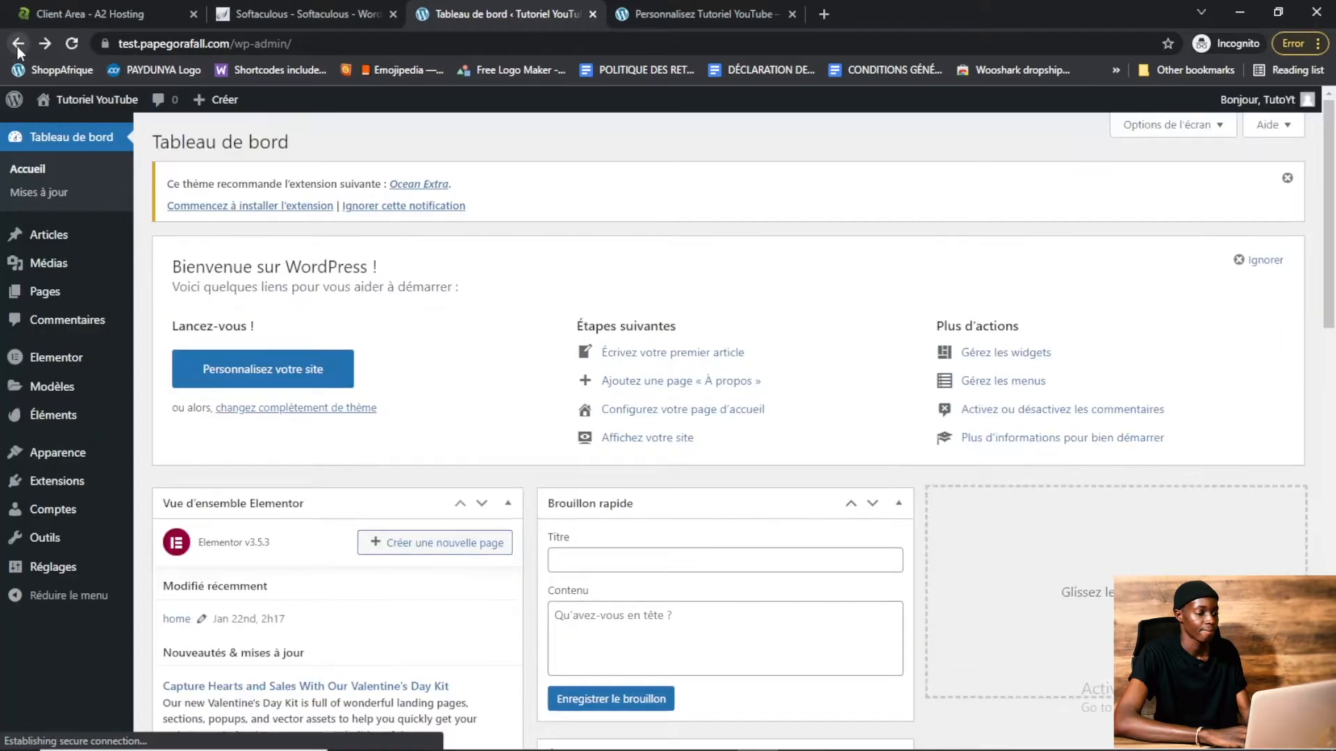
mouse_move(59, 292)
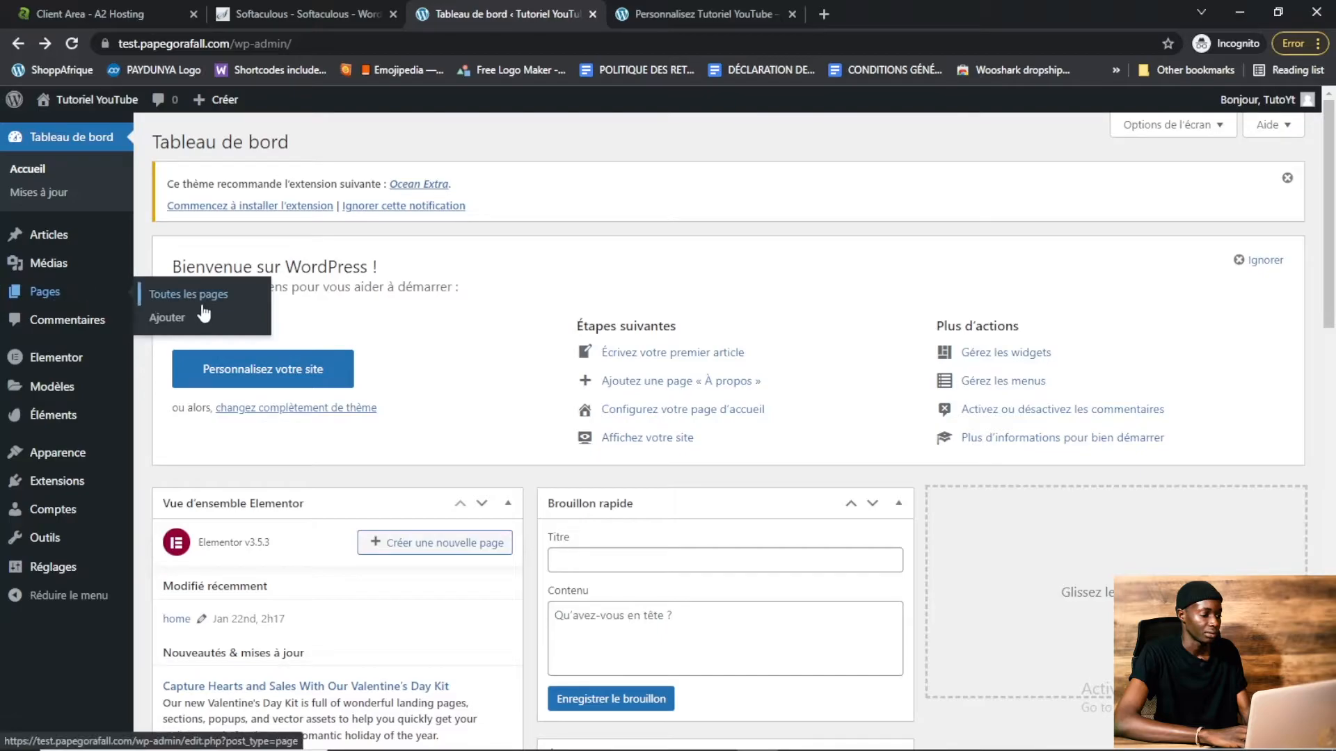
right_click(184, 317)
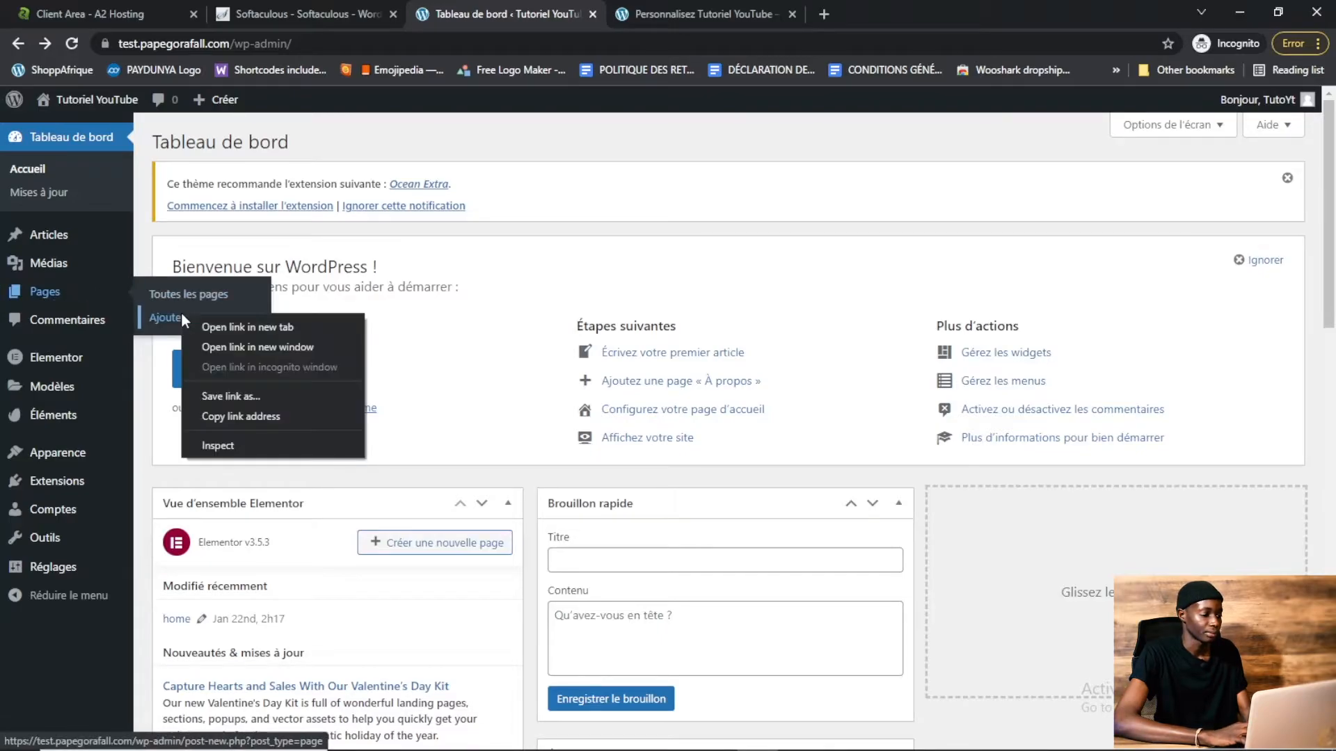
click(193, 324)
right_click(191, 320)
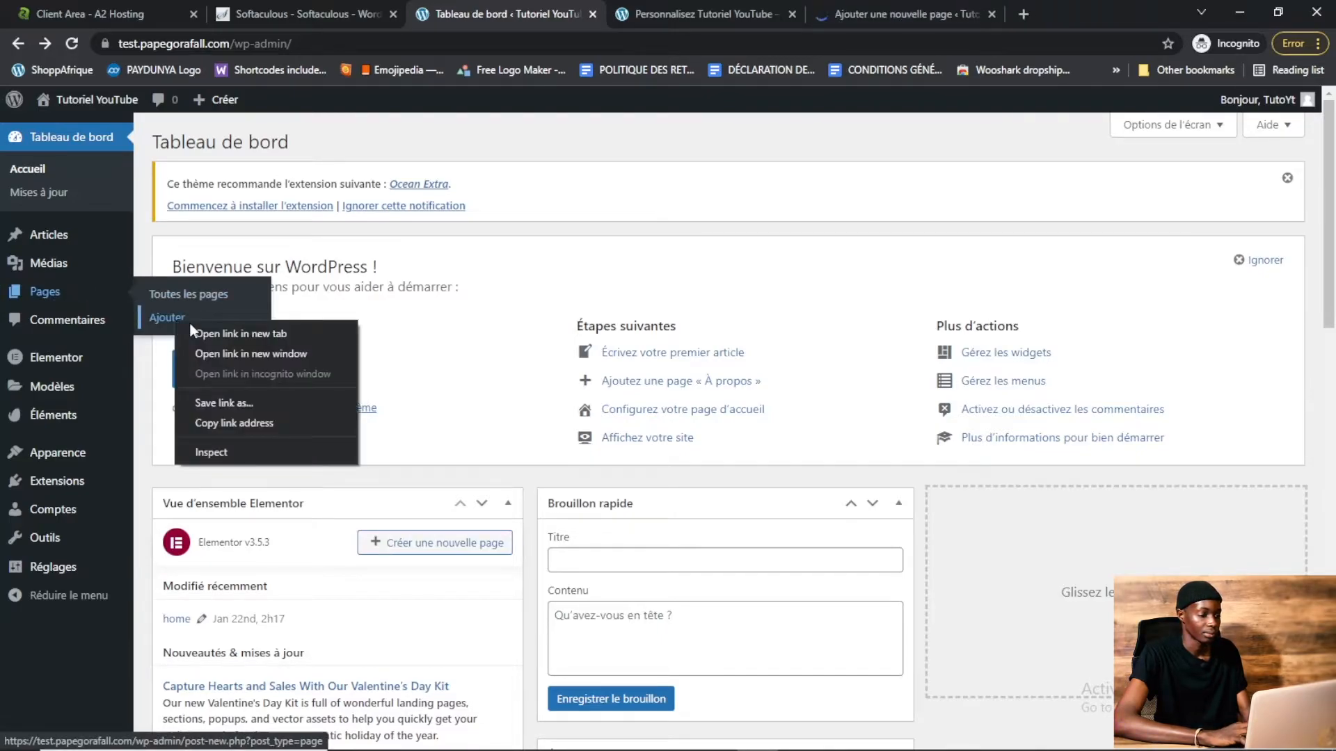
click(197, 327)
click(773, 9)
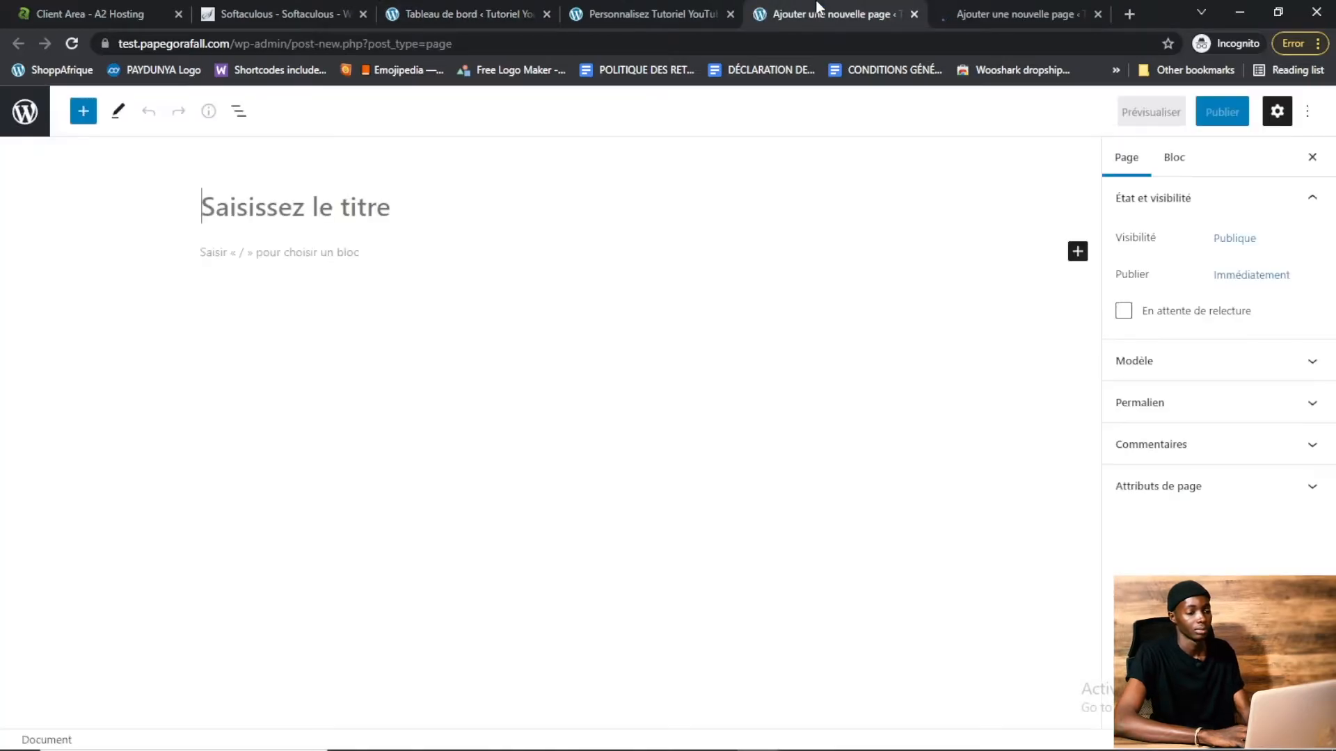
text(Cona)
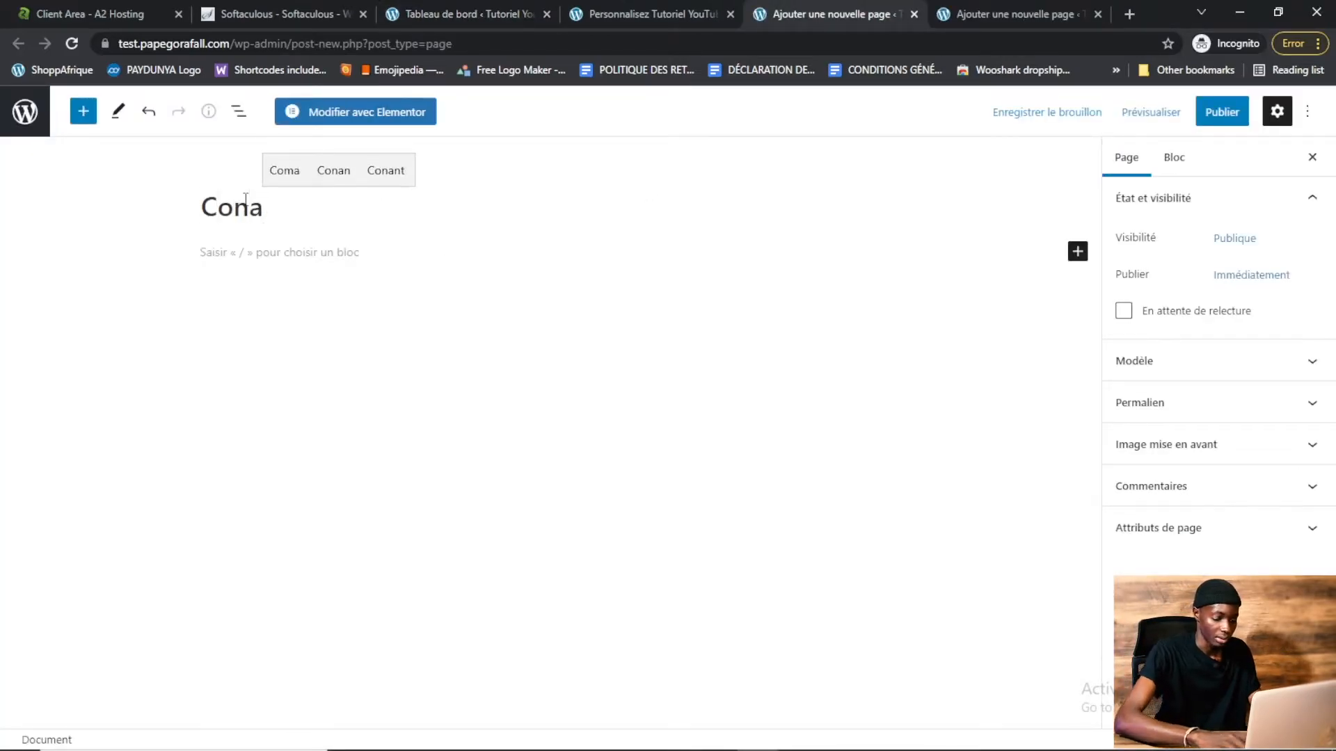
key(BackSpace)
text(tact)
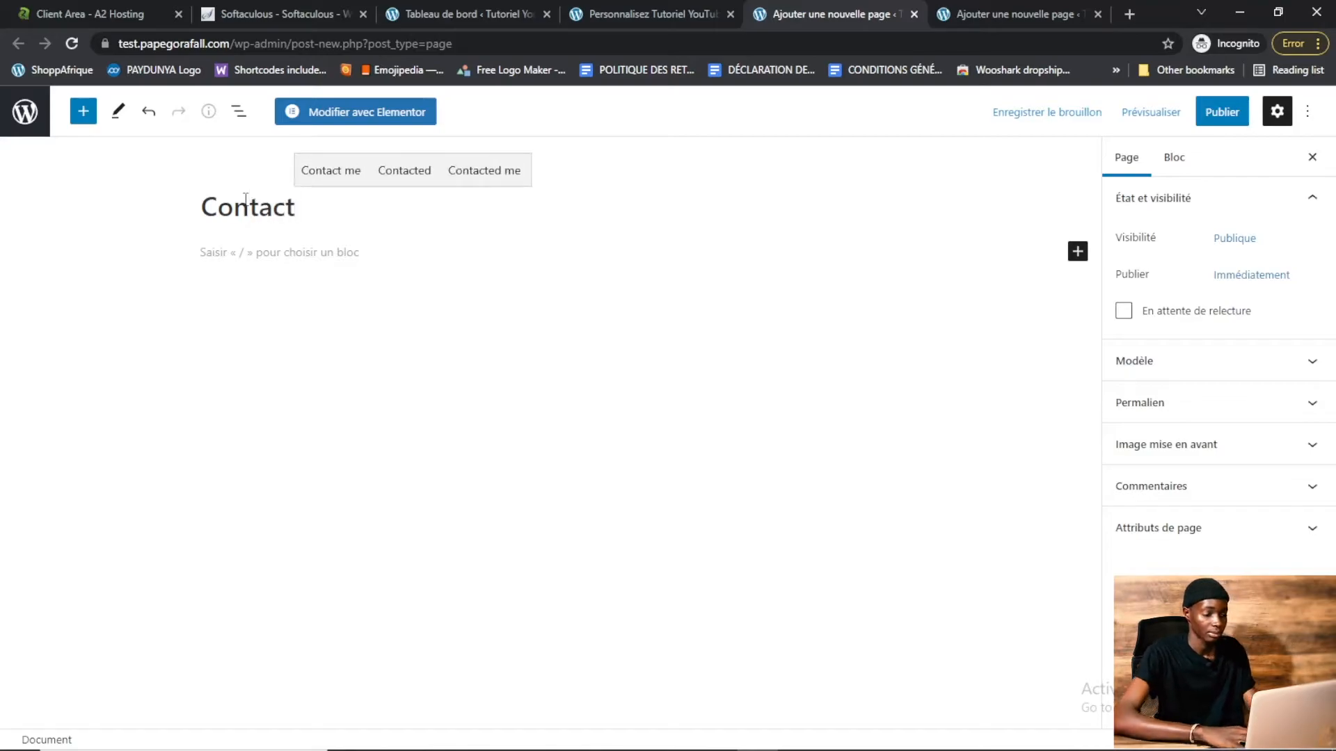
click(1223, 112)
click(1177, 112)
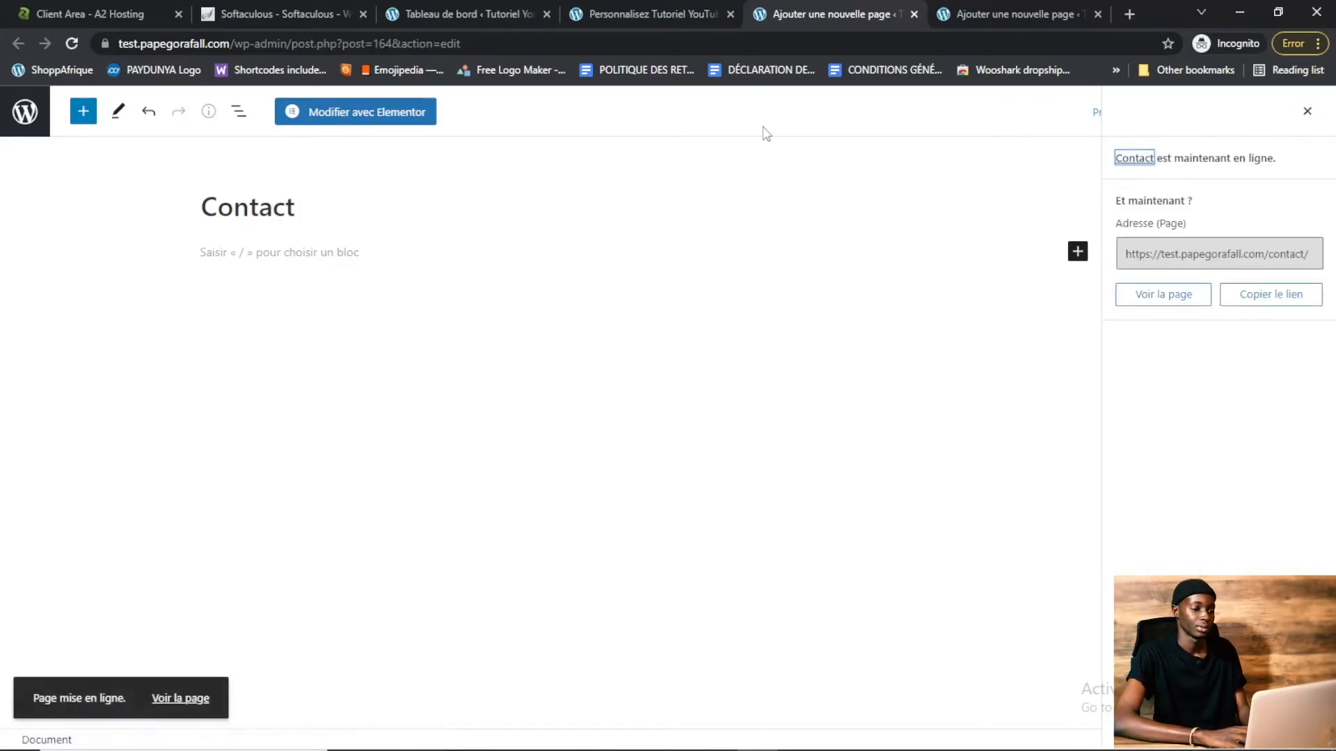
In the other new page editor, create and publish a page titled "A Propos"
click(914, 14)
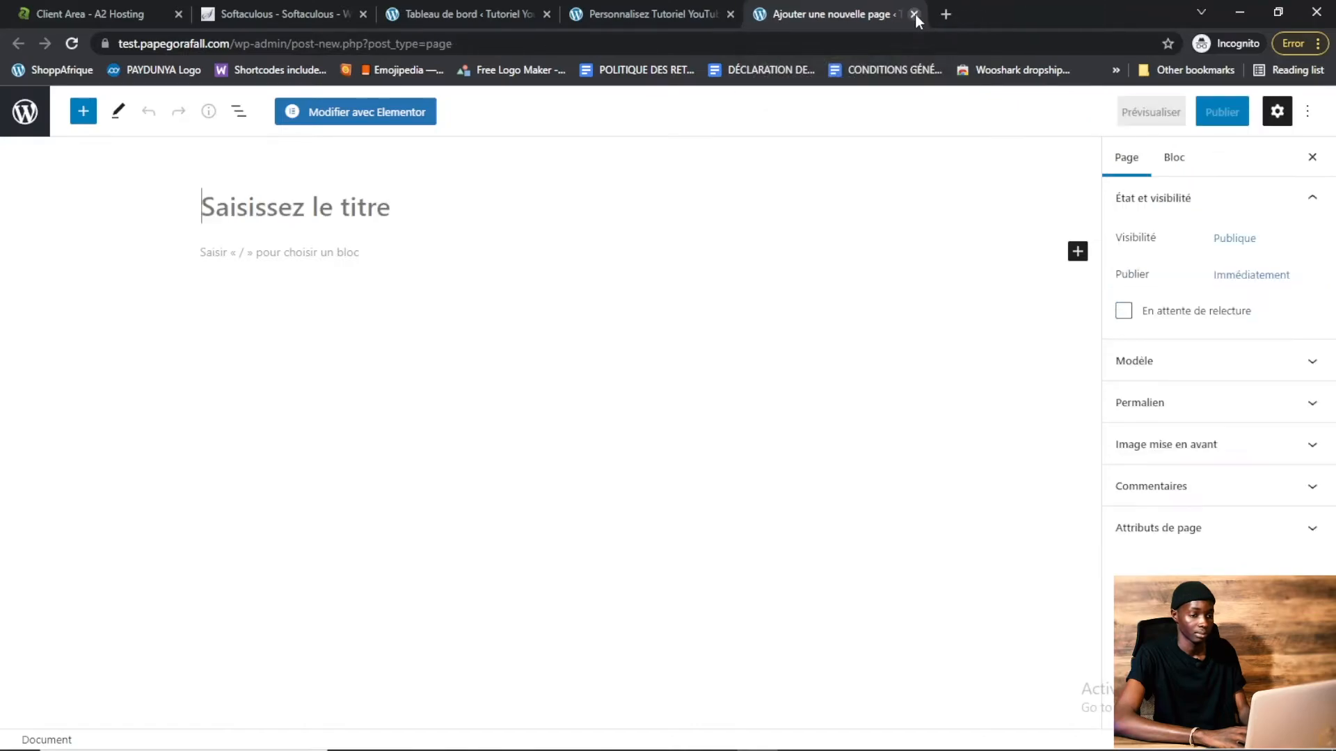
text(A )
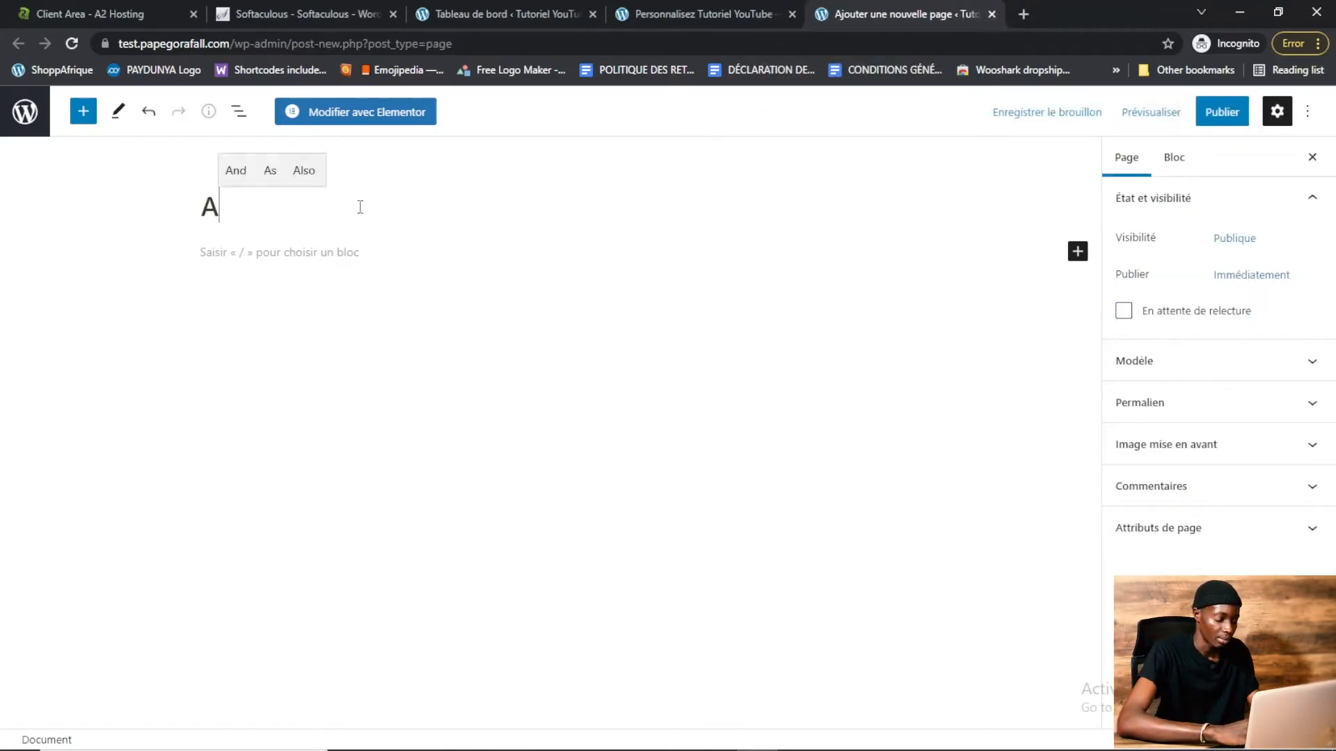
text(Propos)
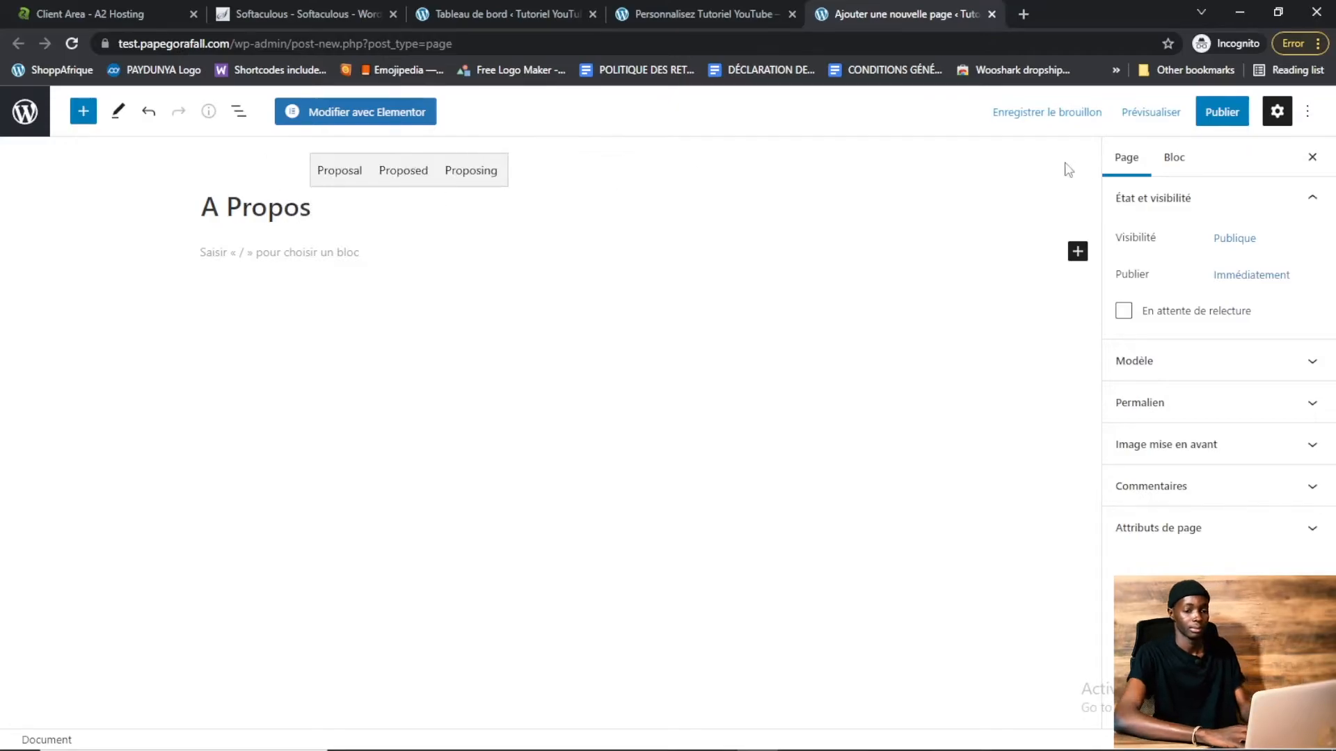
click(1210, 117)
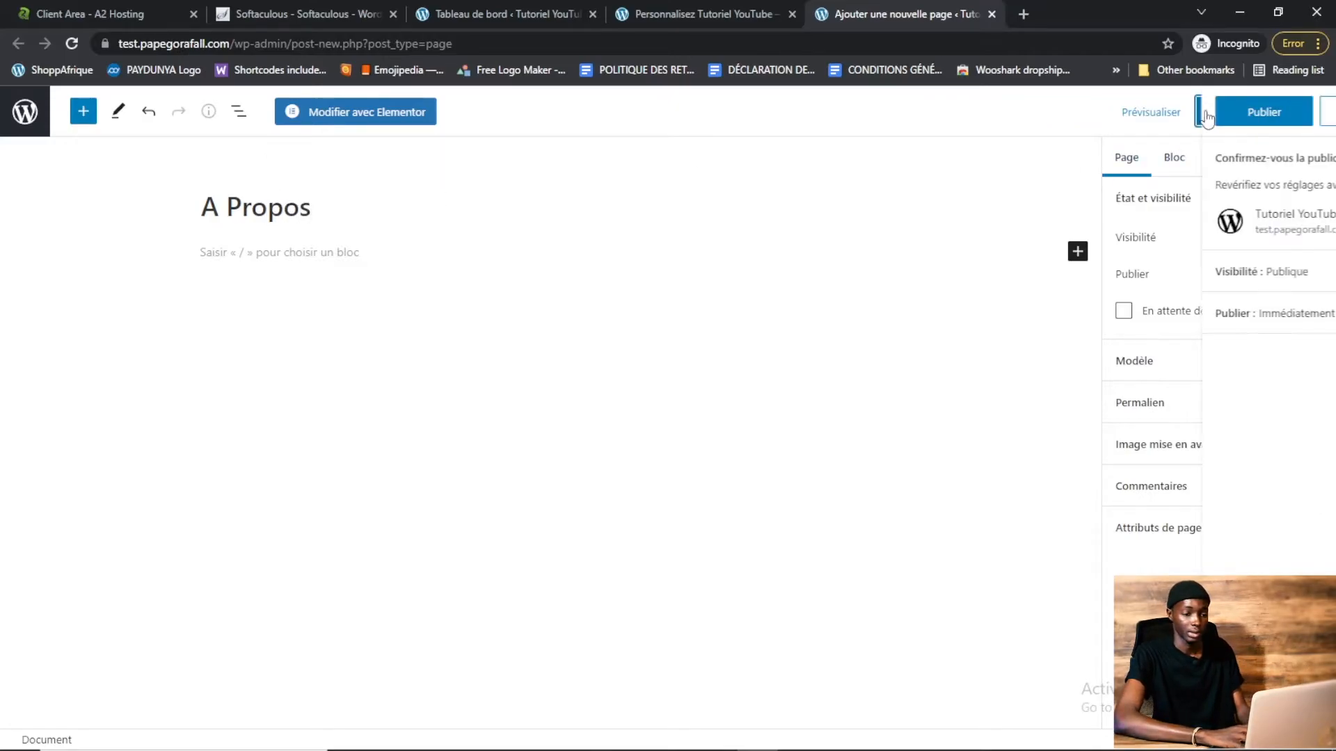
click(1141, 113)
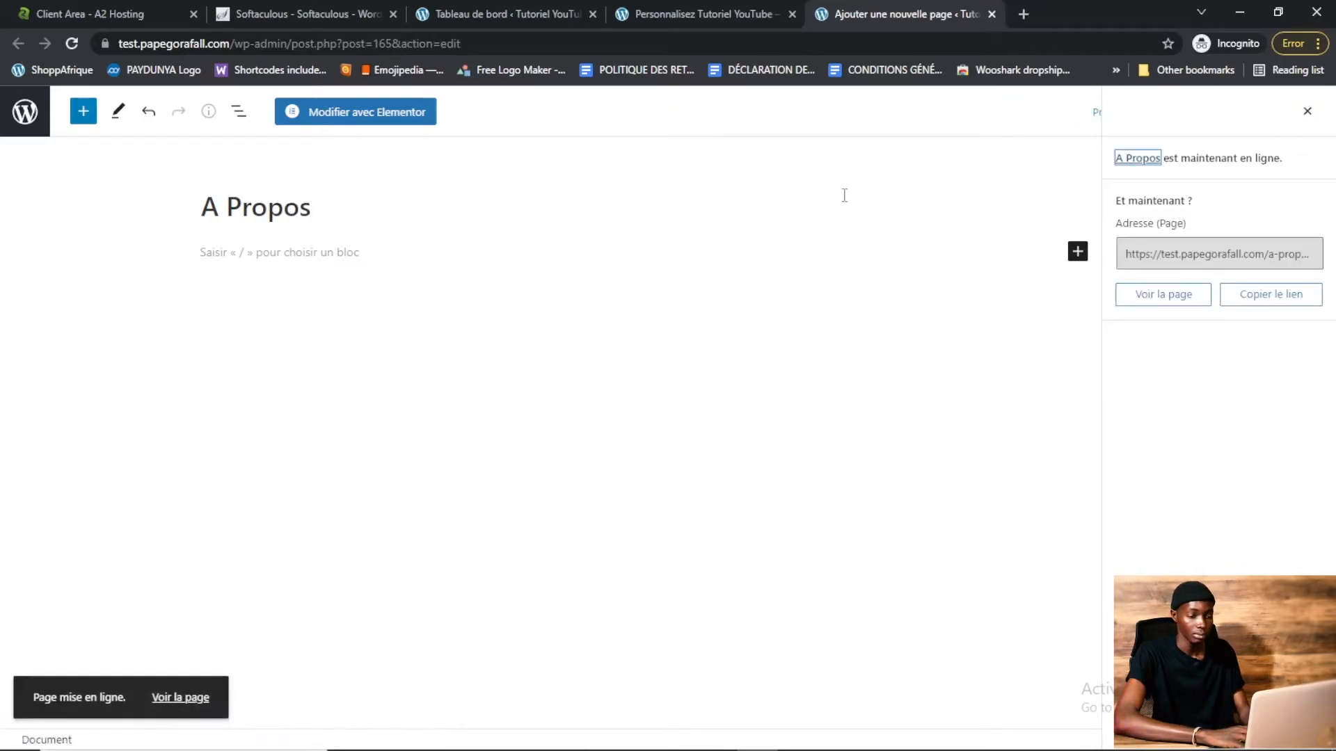
Open the live site test.papegorafall.com in a new tab to view it
click(991, 14)
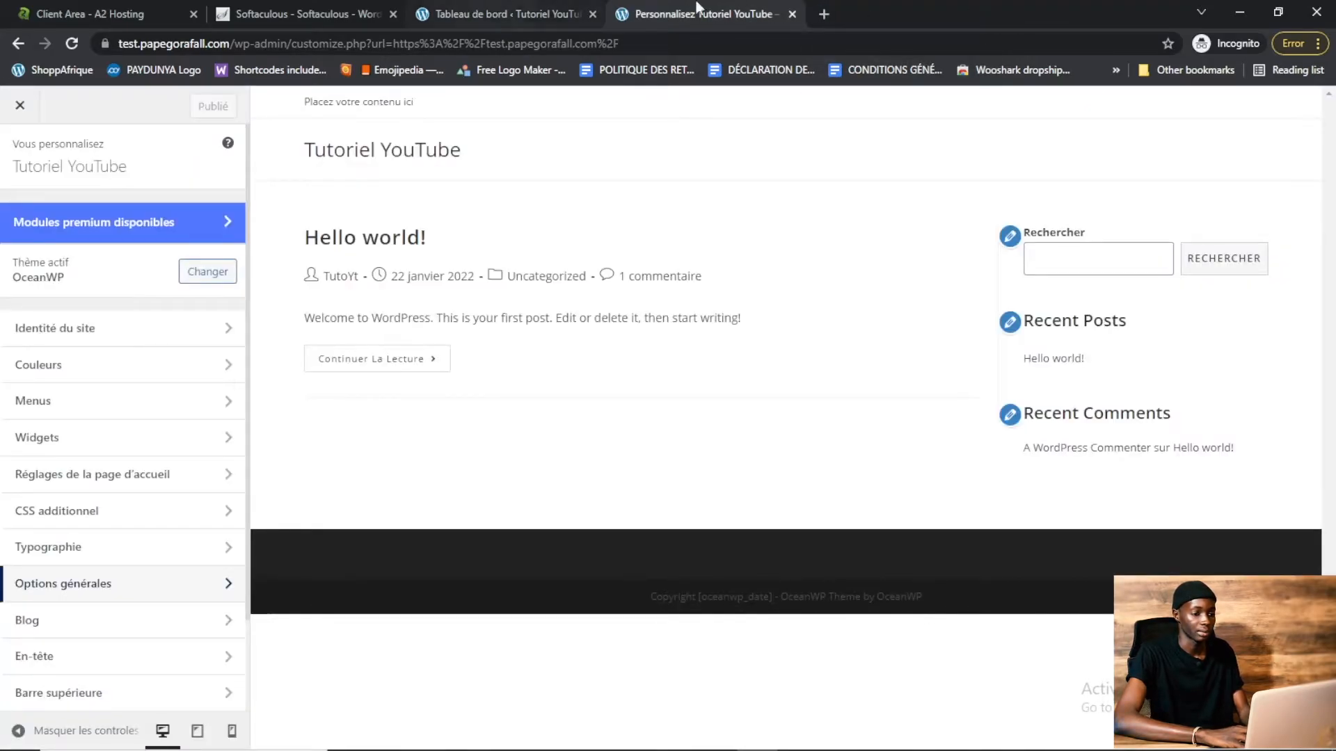
click(825, 14)
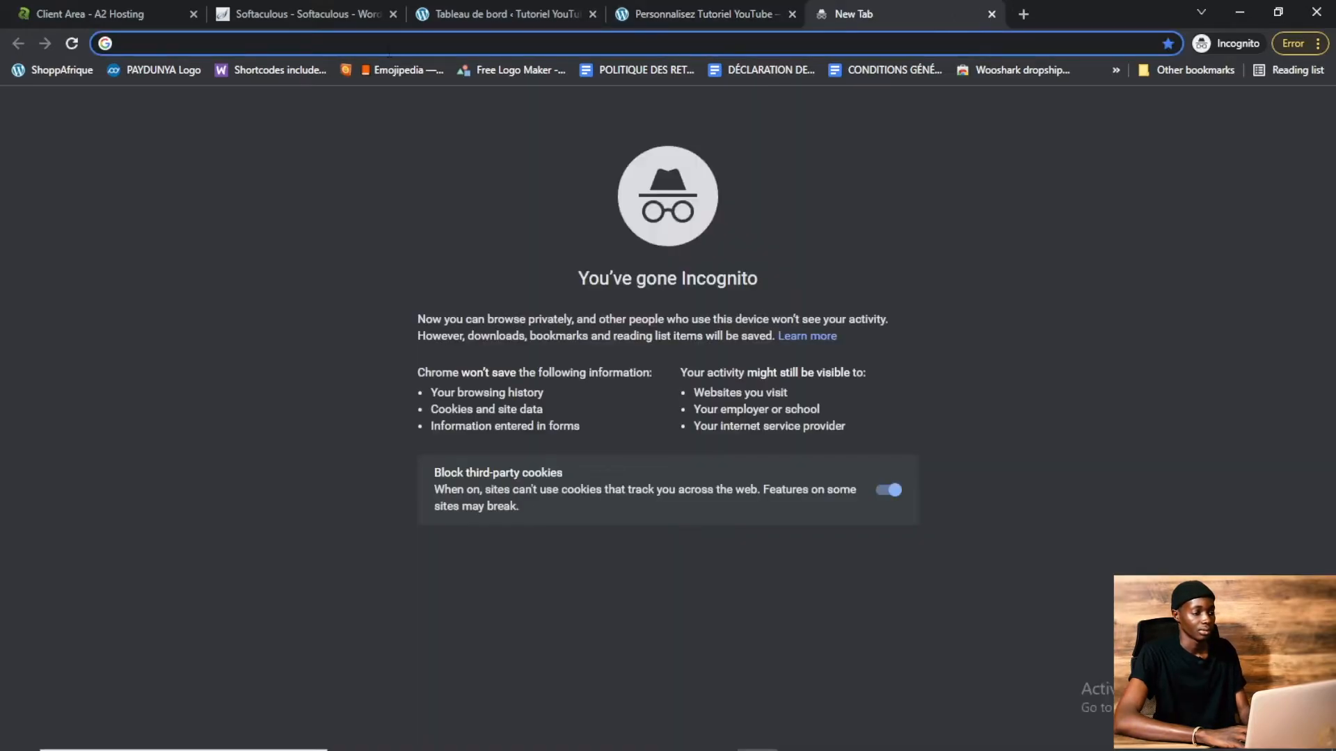
text(test)
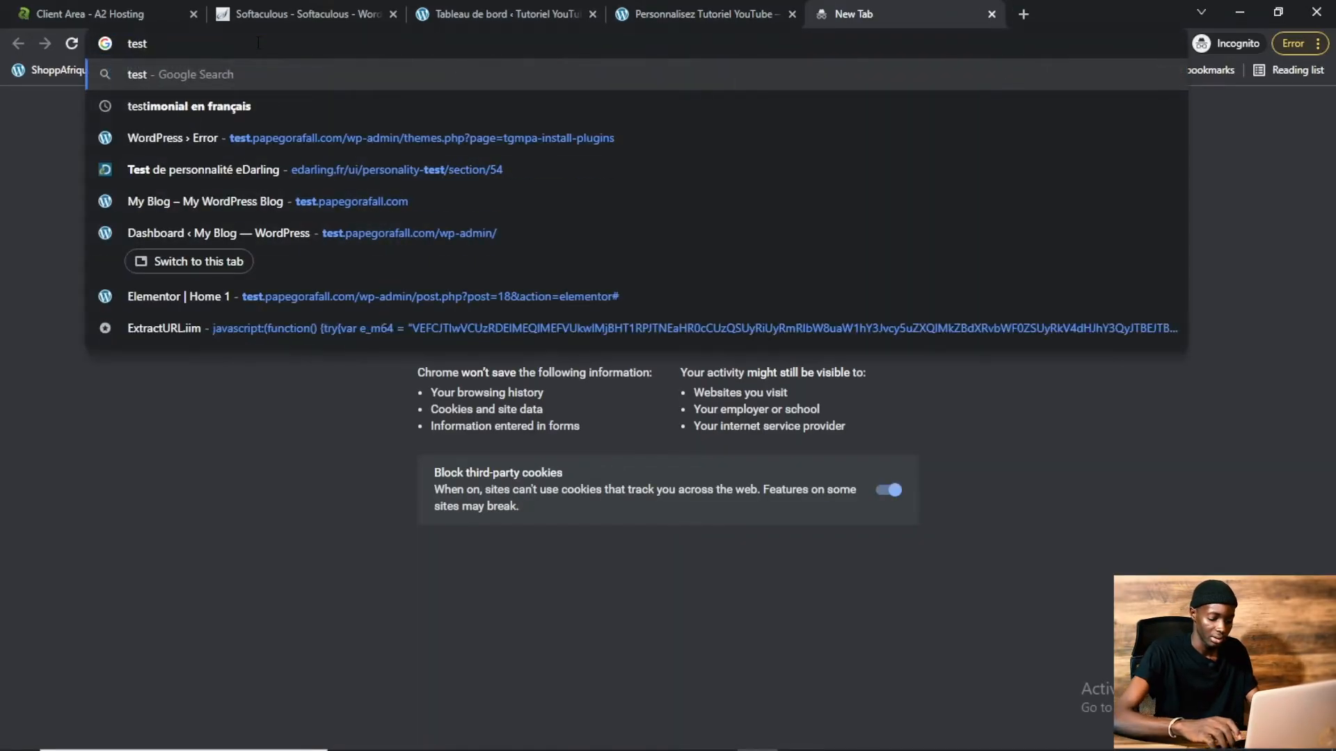
text(.pa)
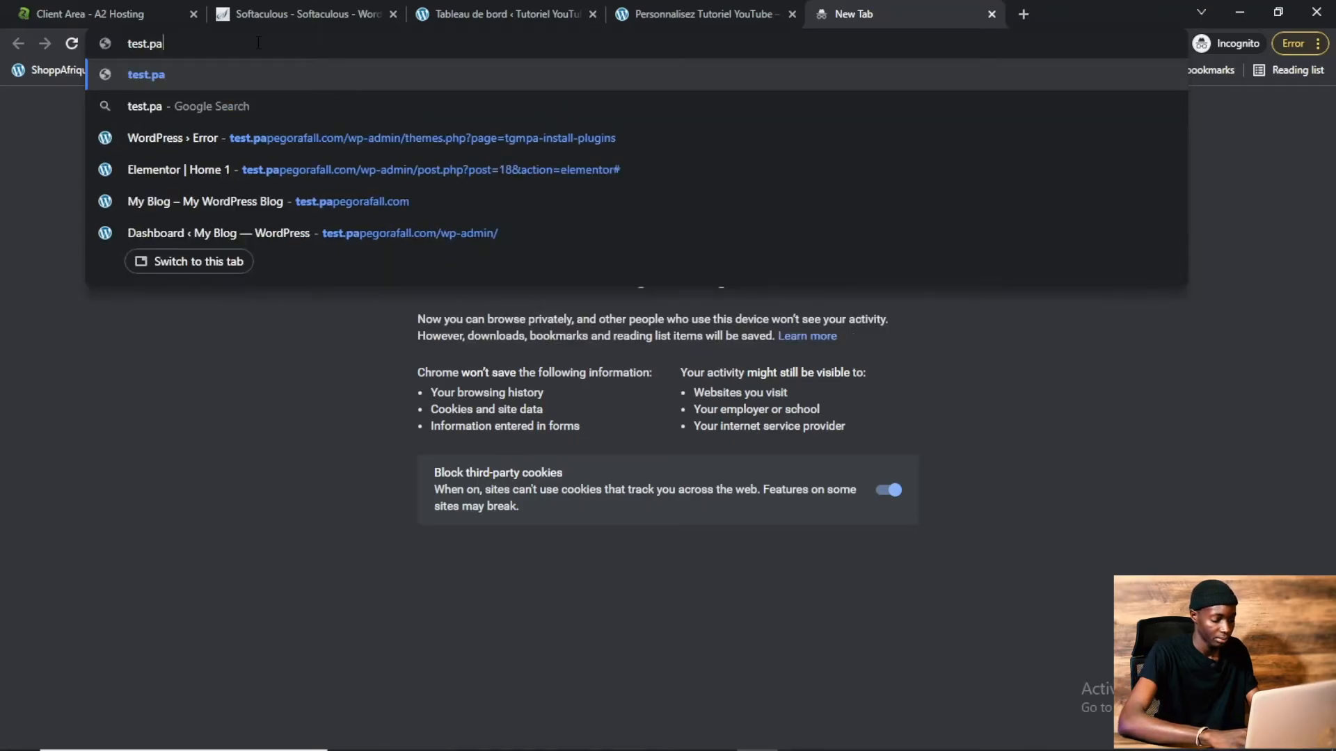
text(pegorafall.co)
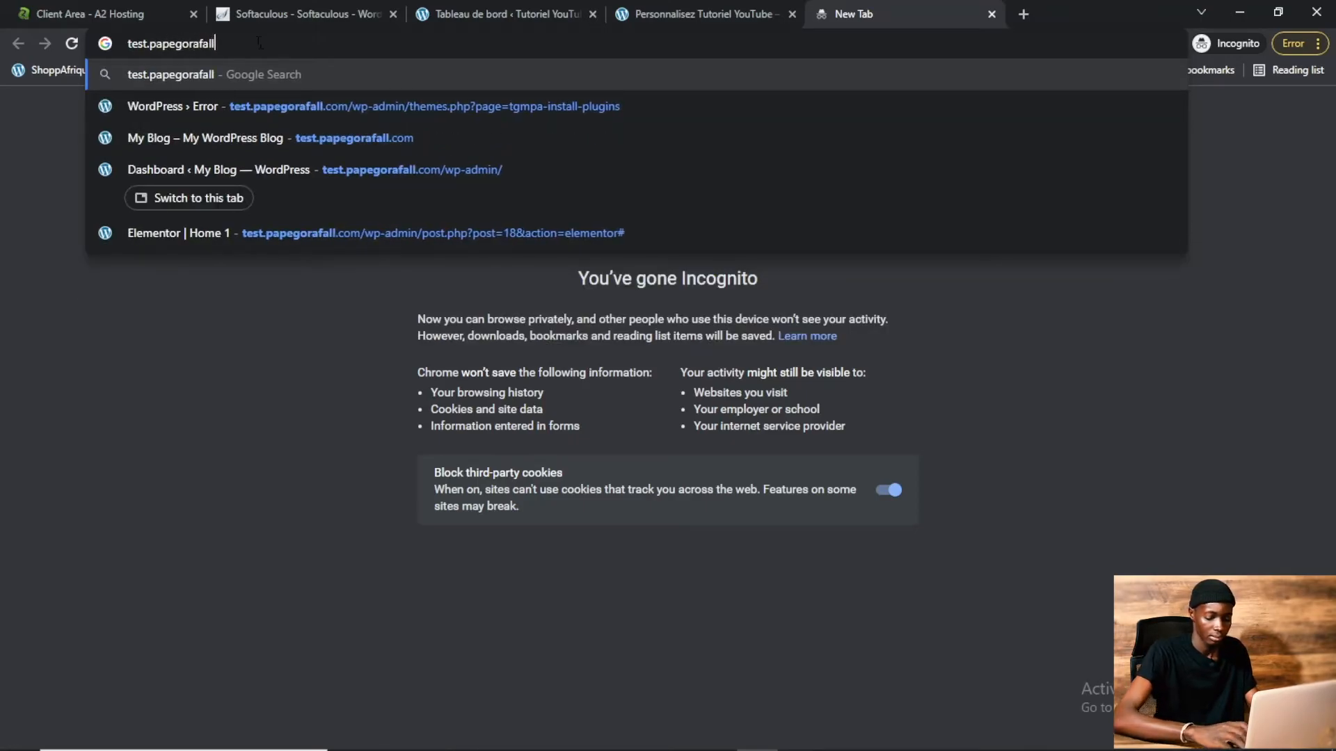
text(m)
key(Return)
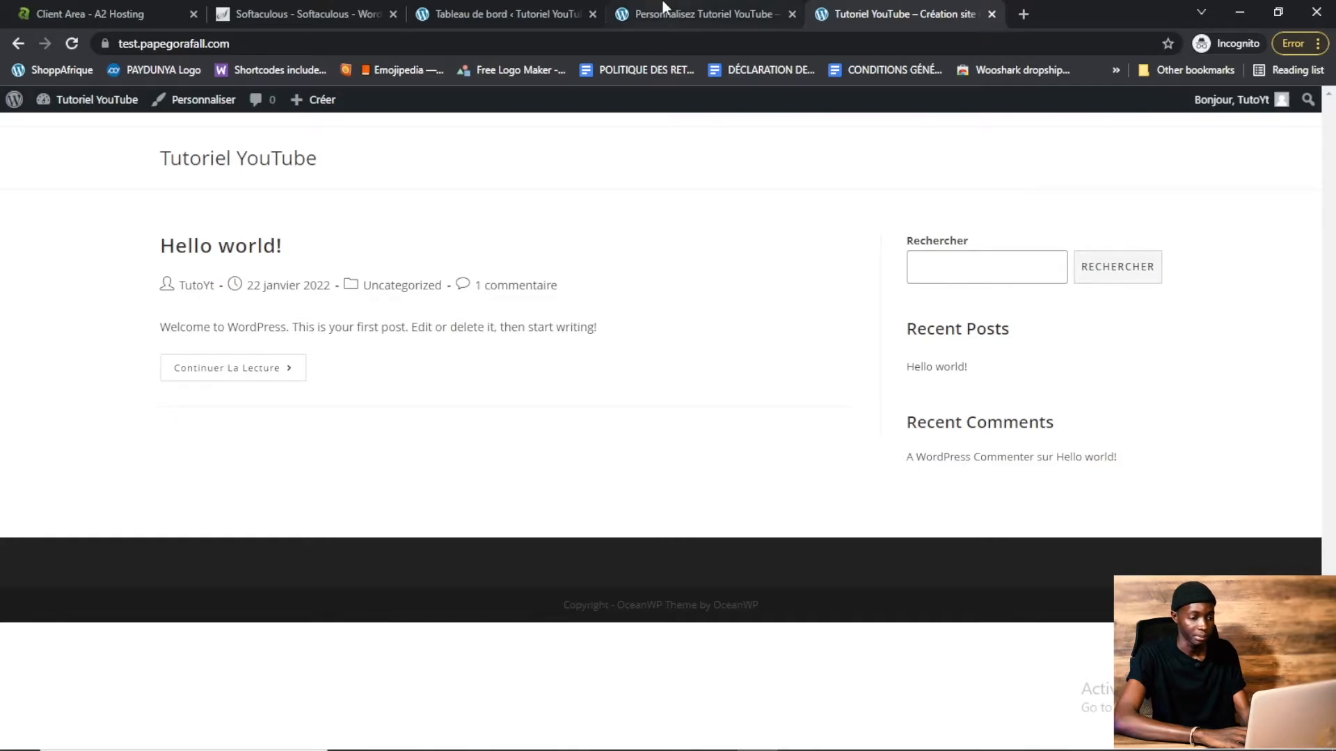
Reopen the customizer and set the homepage to display the static page Accueil, then publish
click(696, 13)
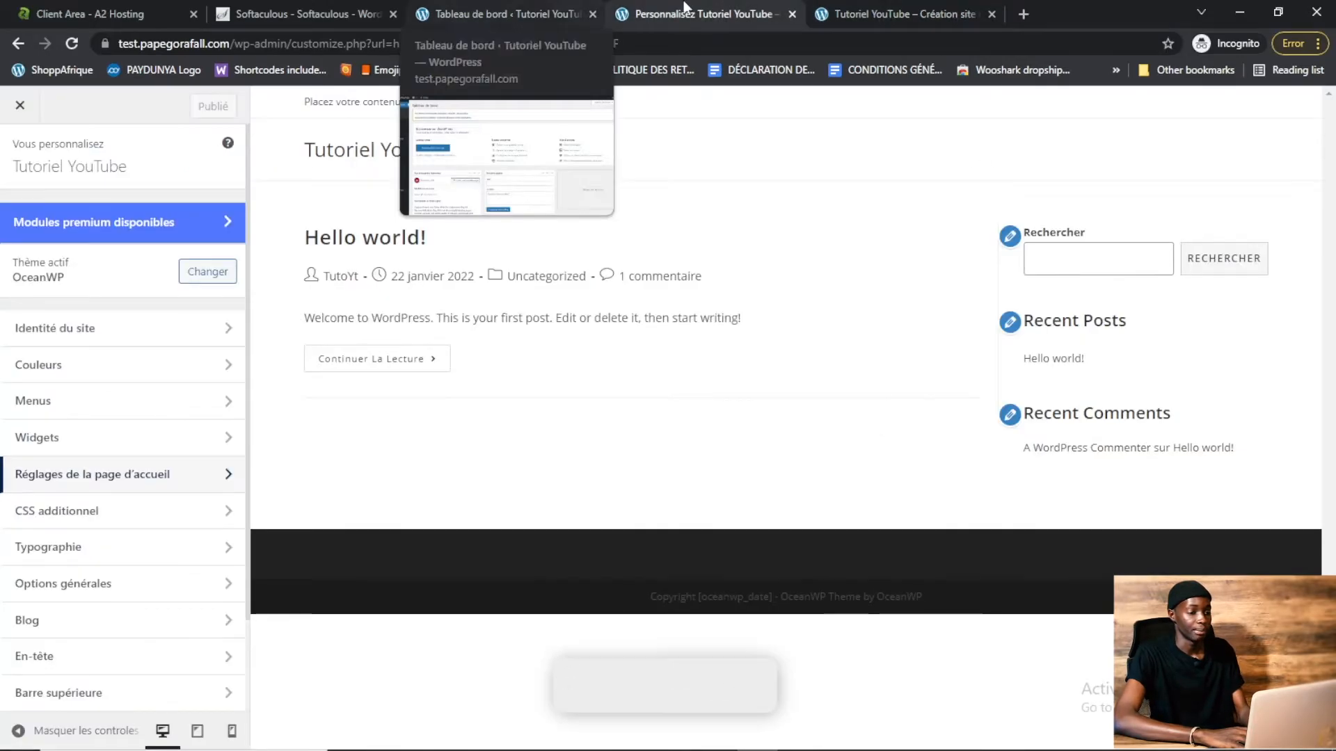
click(794, 15)
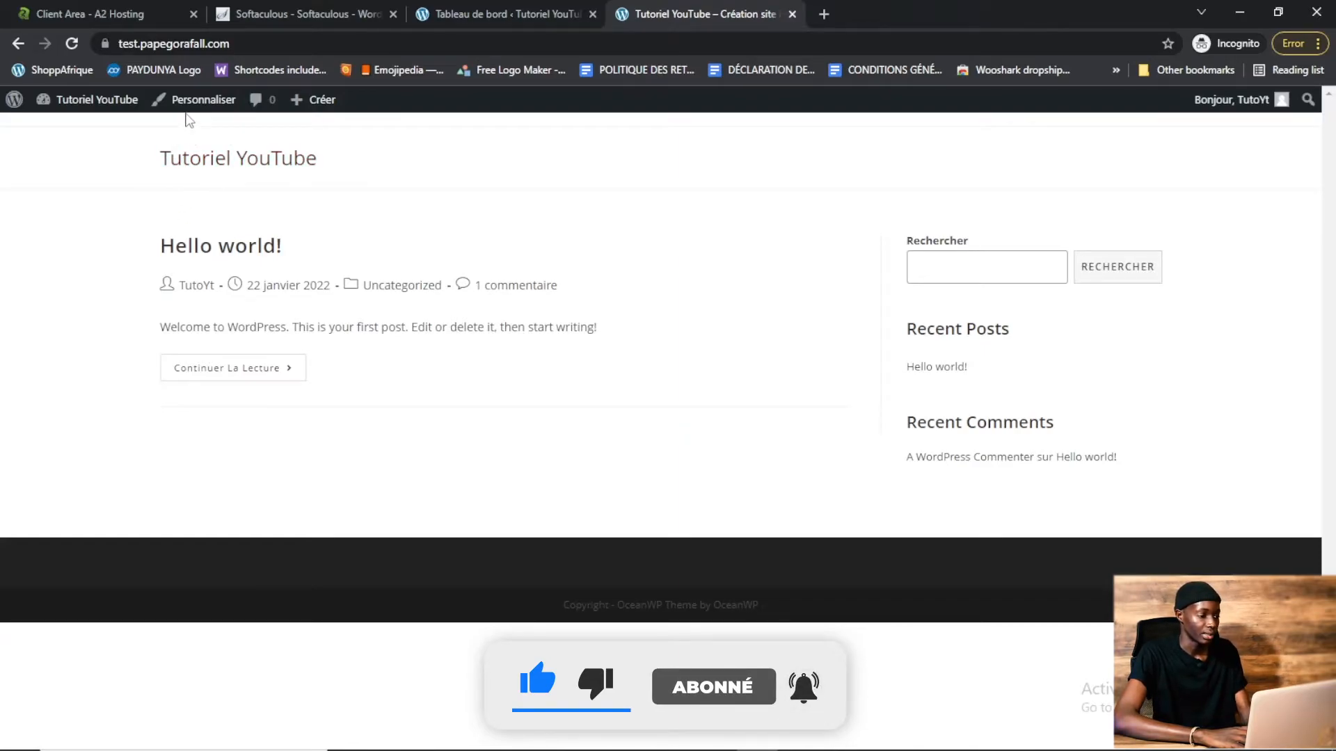
click(183, 104)
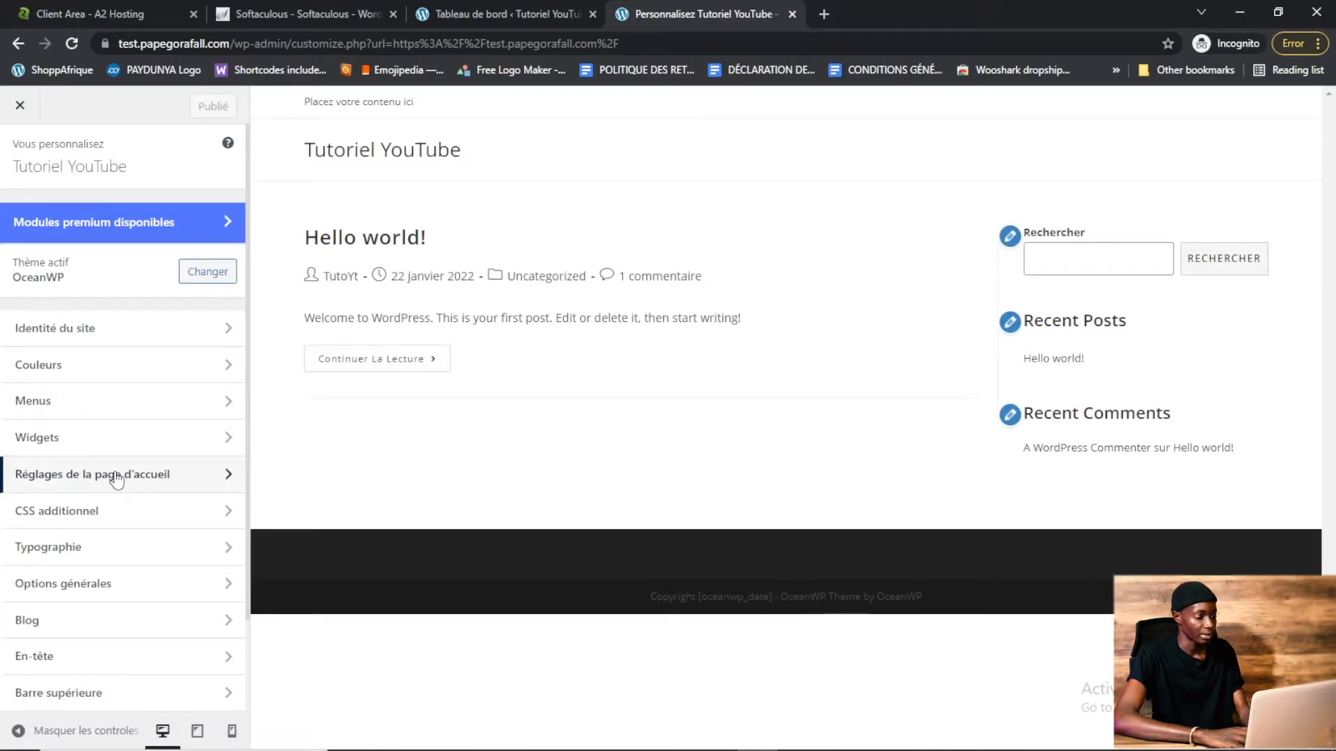
click(117, 476)
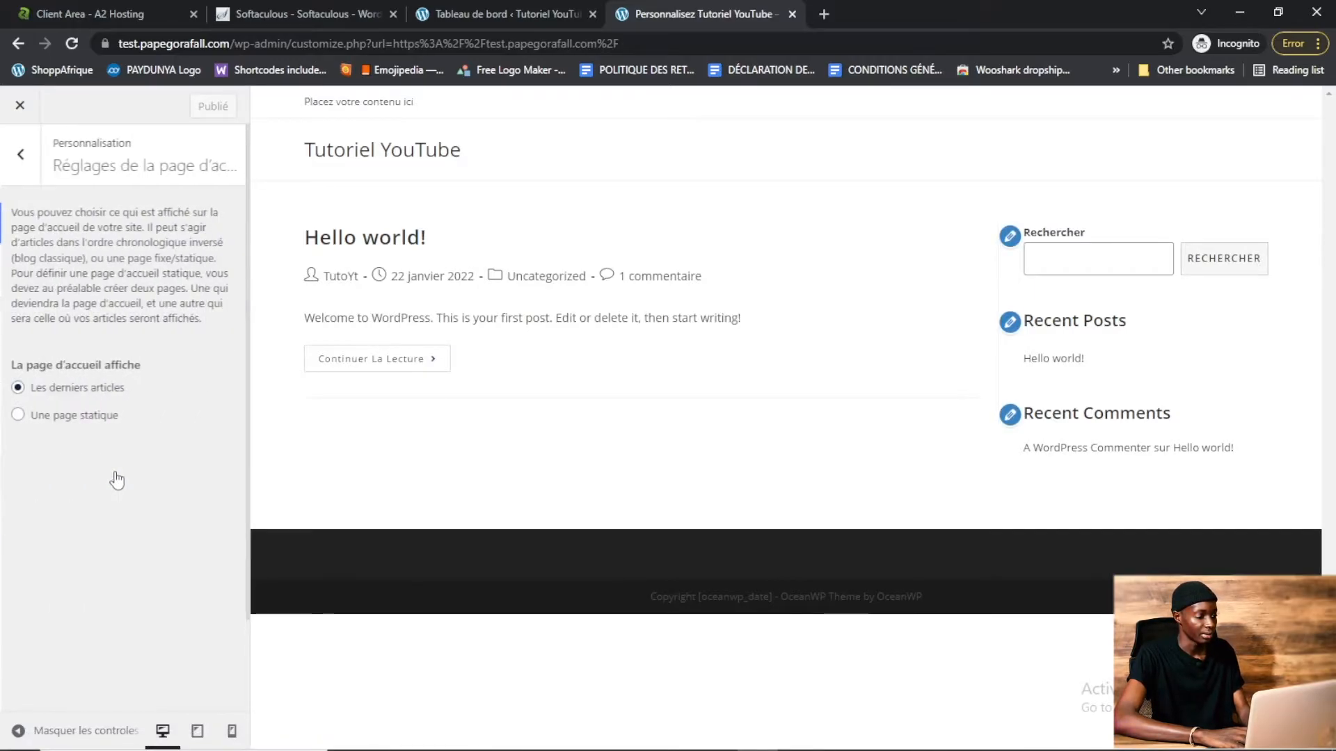
click(17, 415)
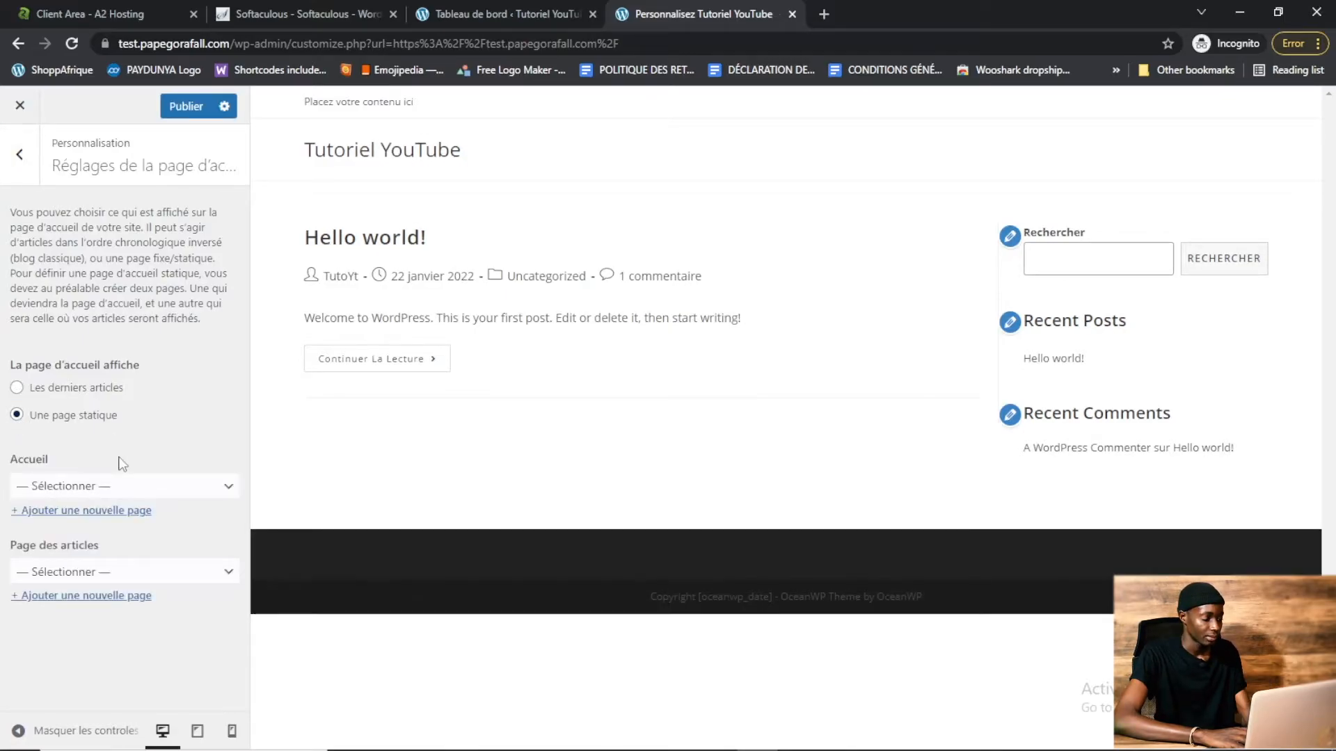
click(122, 487)
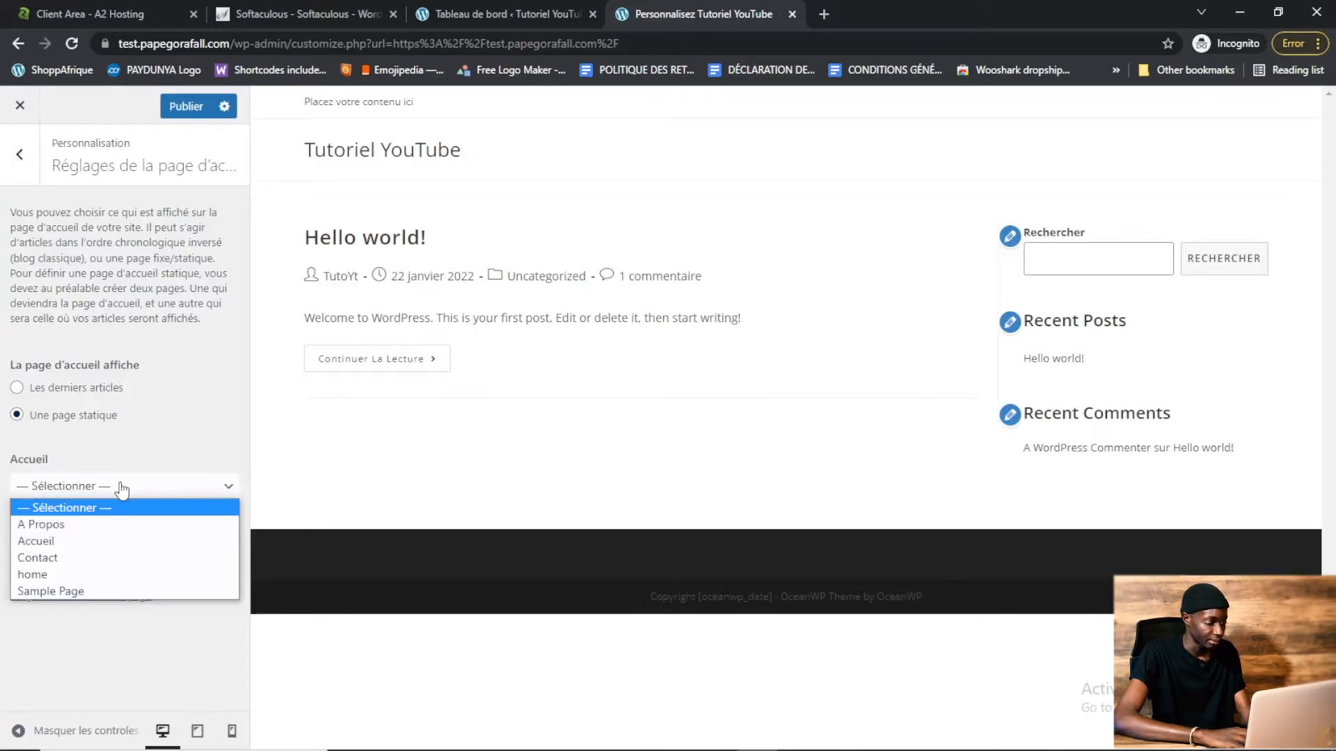
click(69, 546)
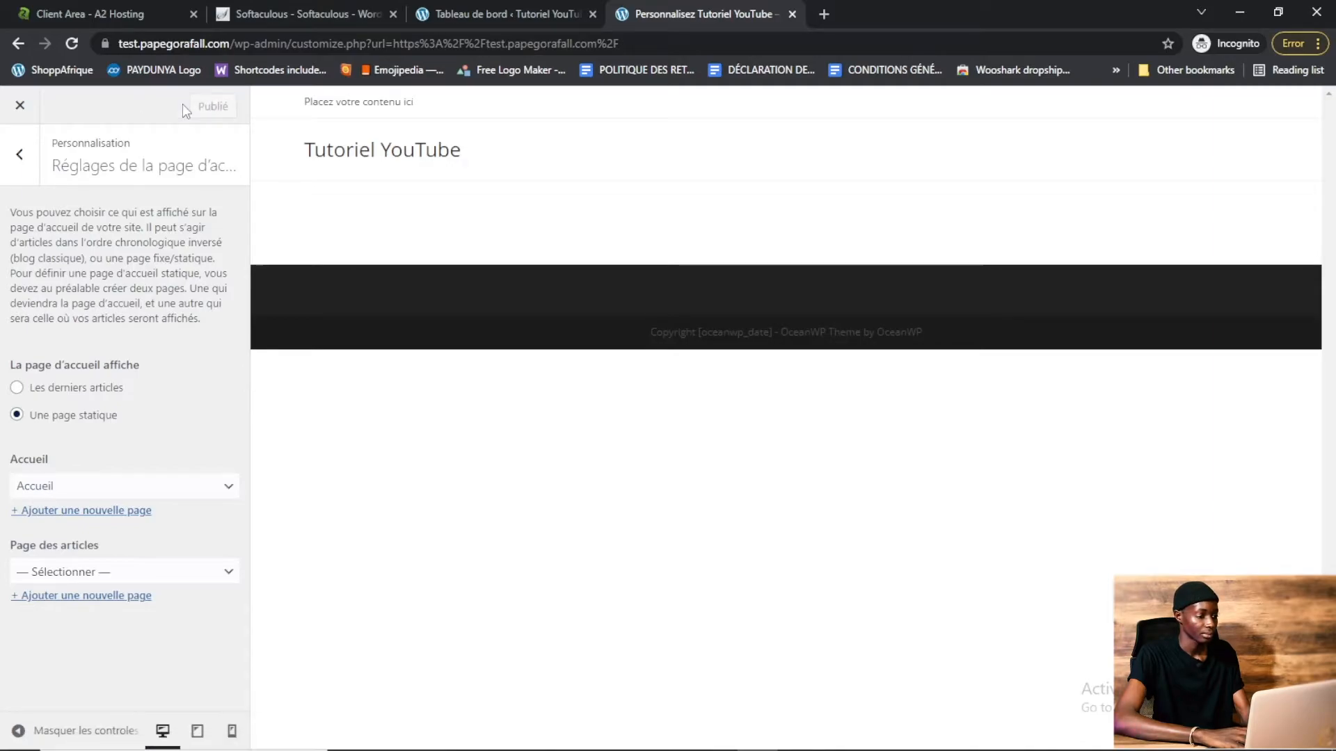
click(18, 156)
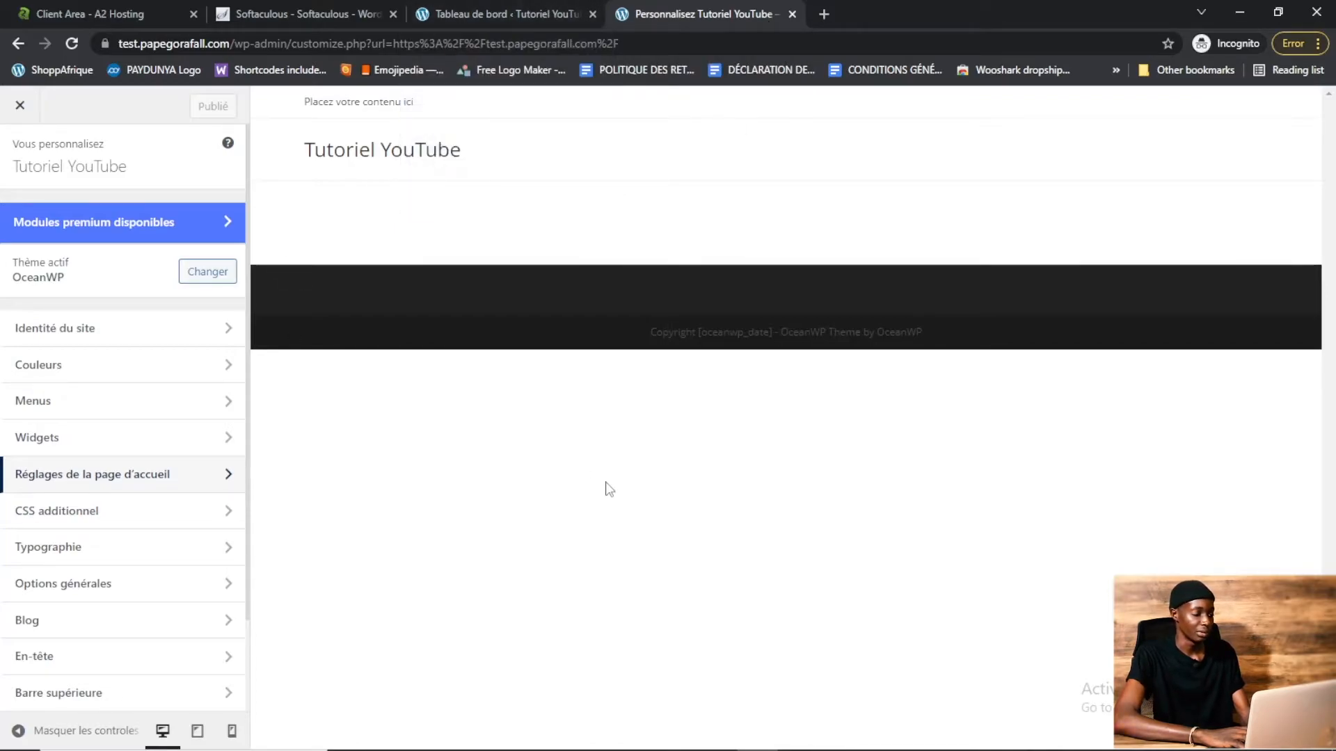
Create a new menu named "Menu Principal" assigned to the Principal location
click(61, 410)
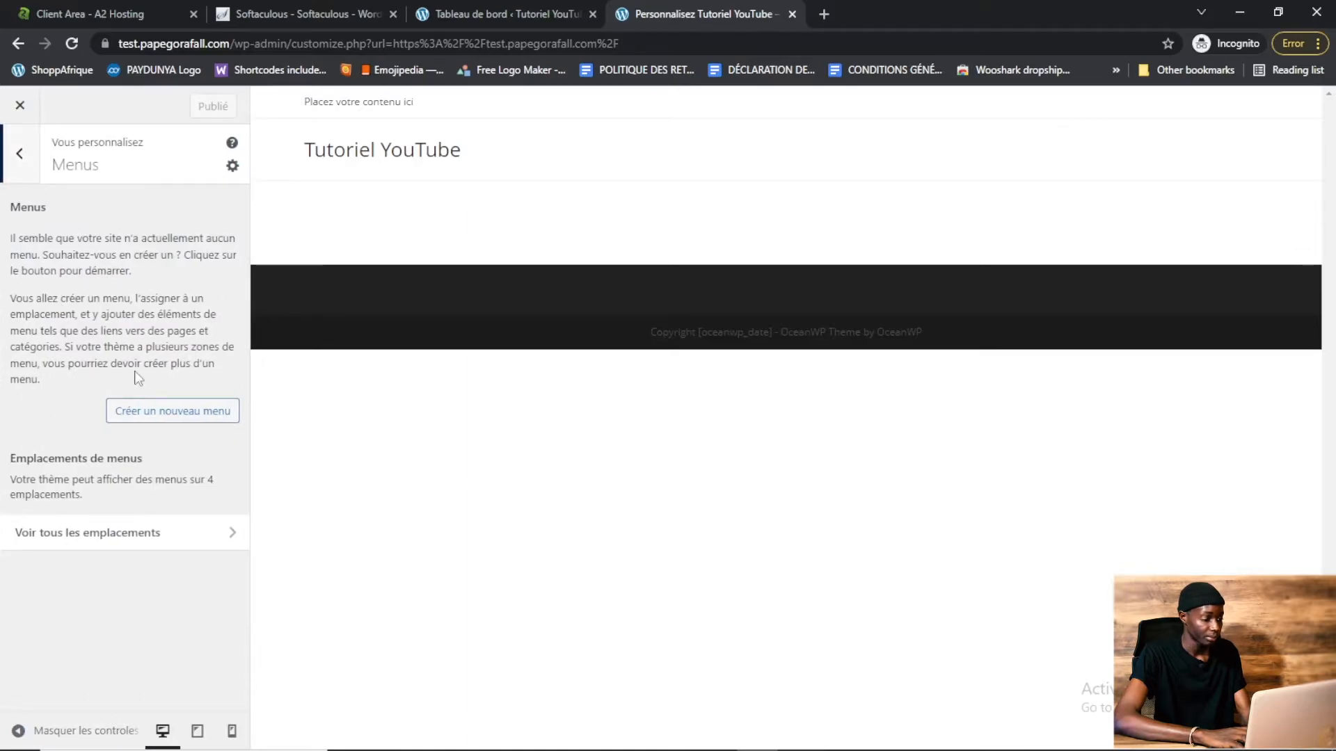
click(173, 411)
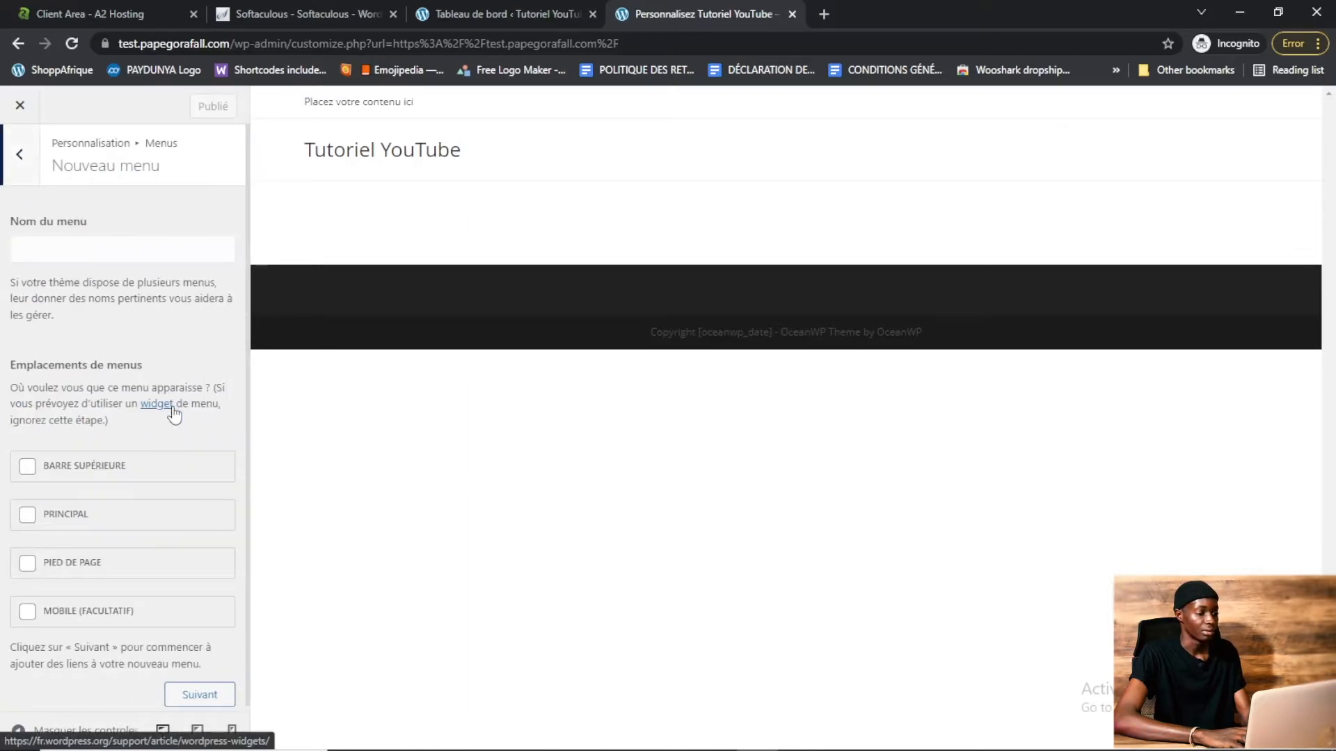
click(28, 516)
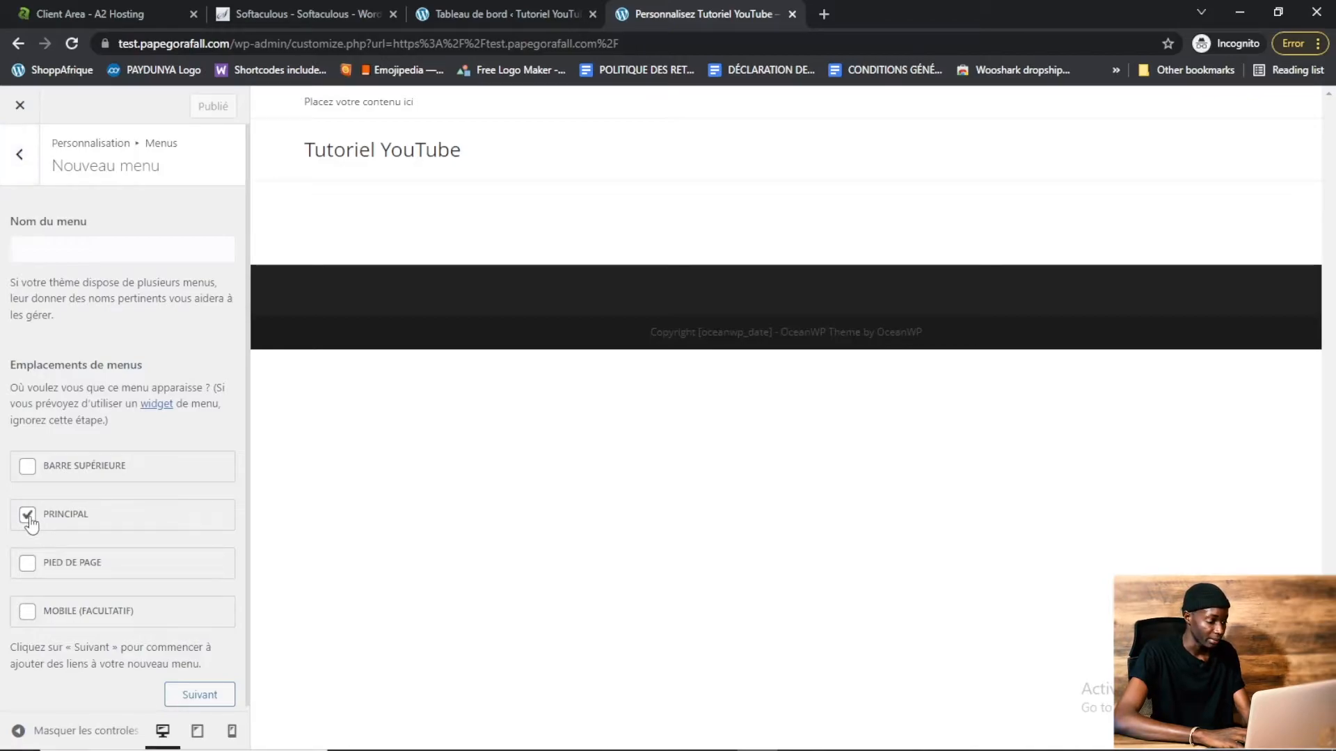
click(199, 695)
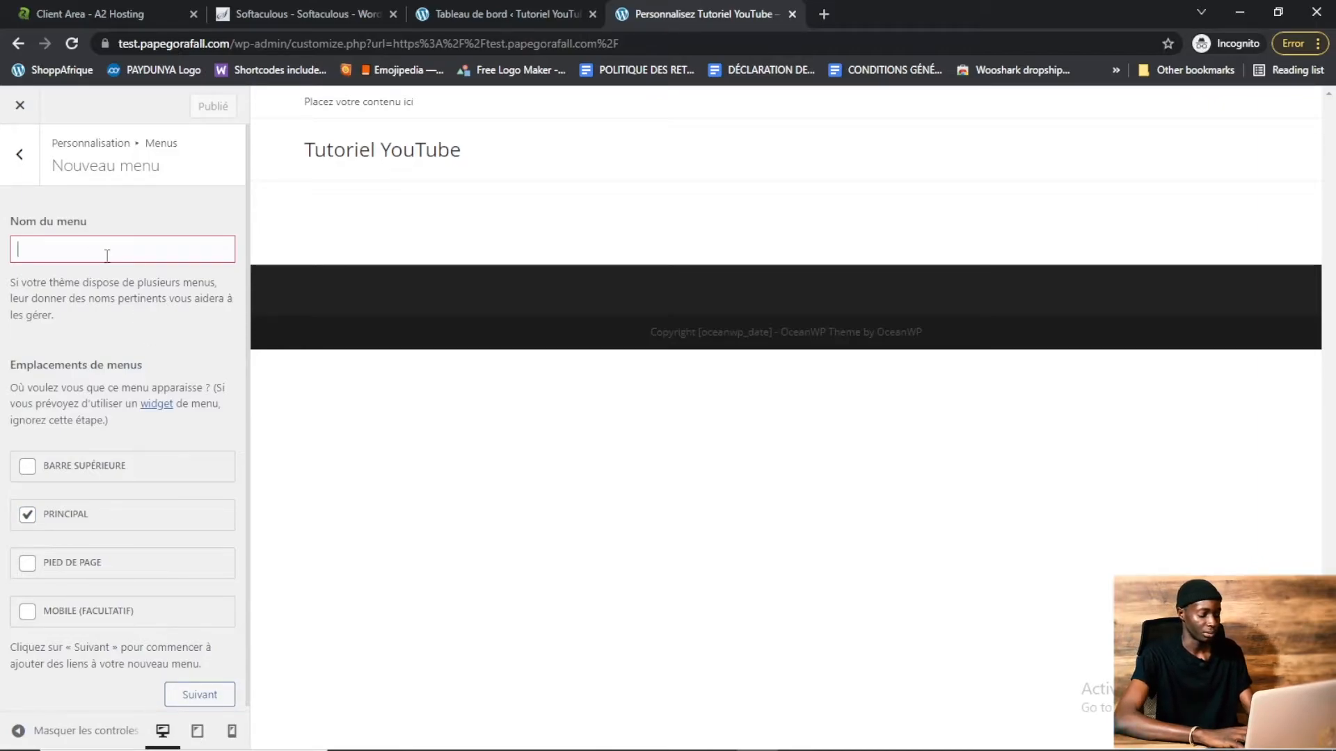
text(Menu Prin)
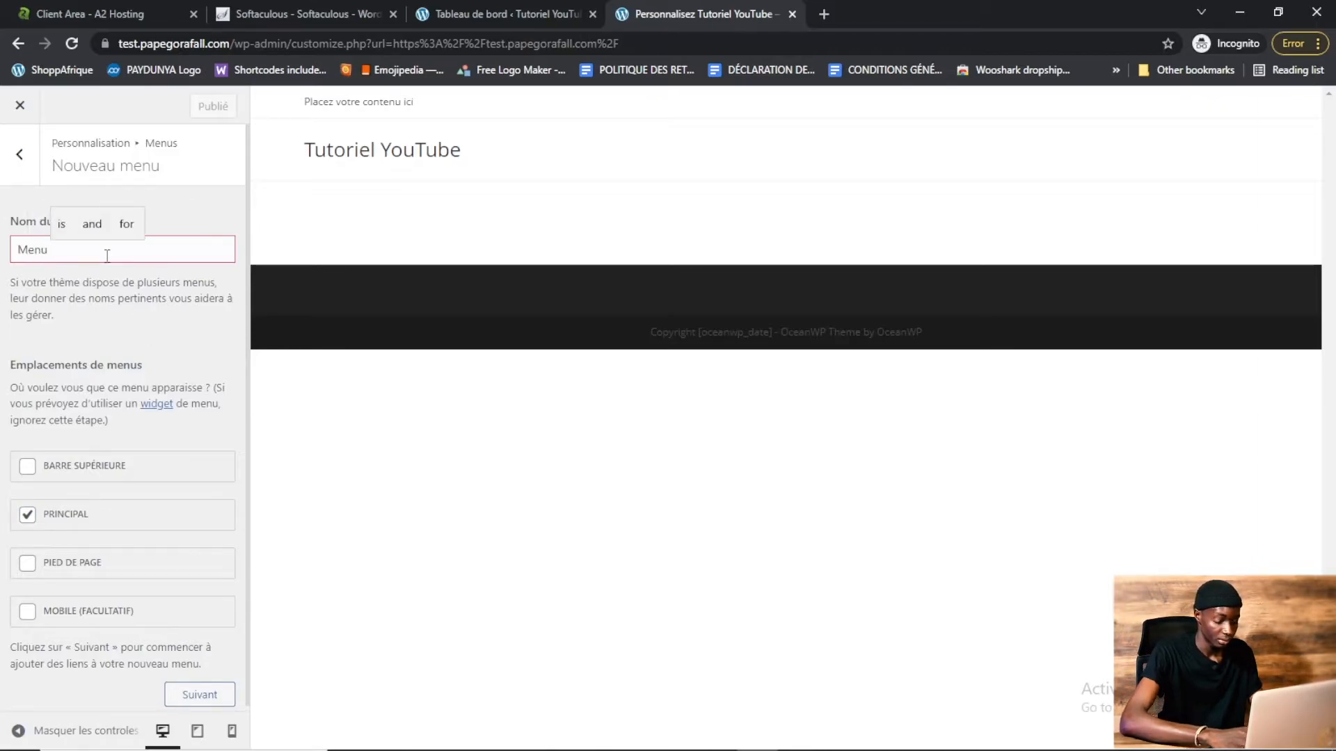
text(cipal)
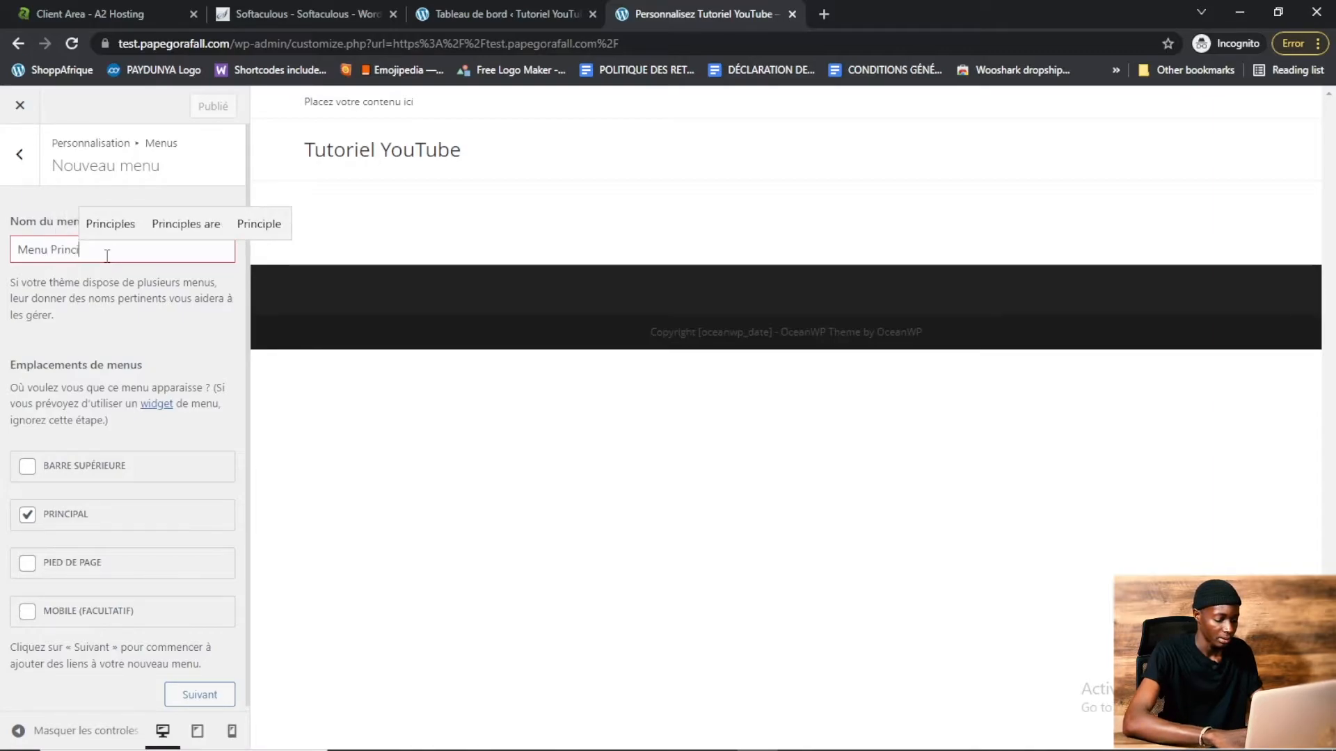
click(197, 693)
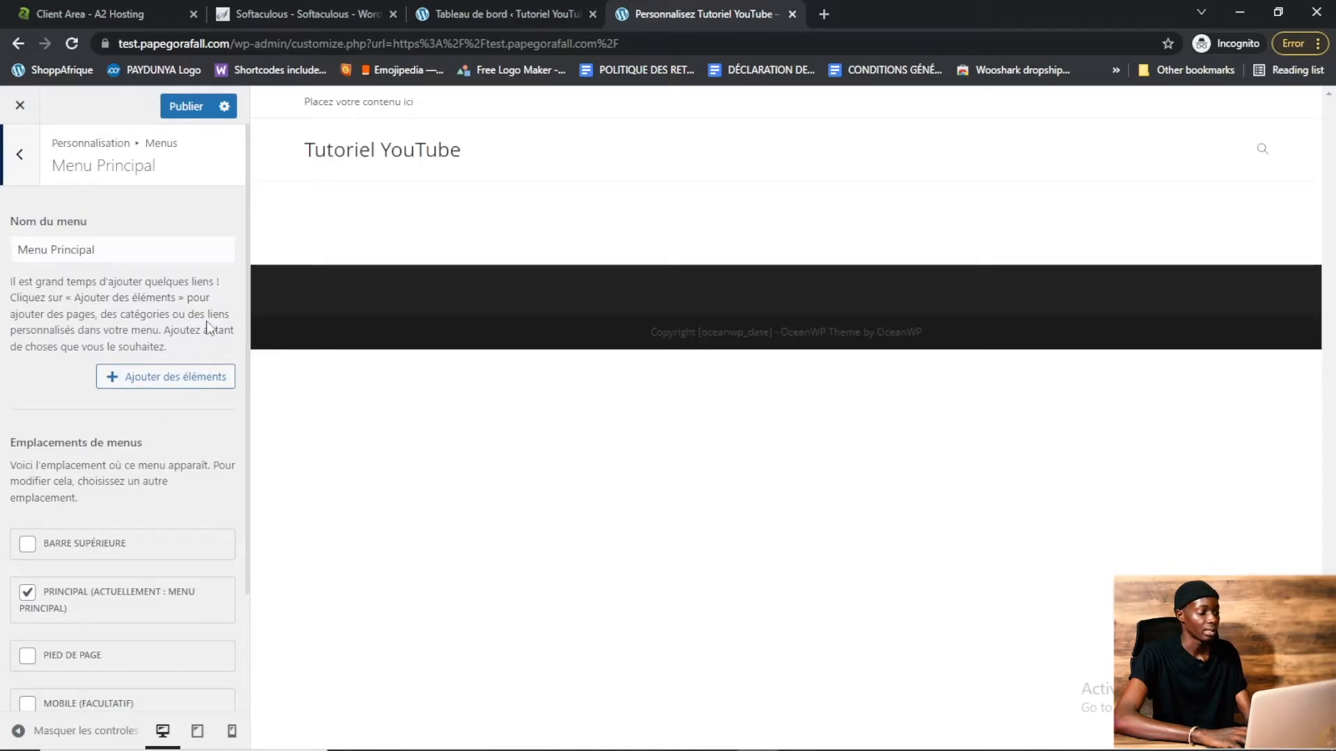
Add the Contact and A Propos pages to the menu, publish, and close the customizer
click(182, 379)
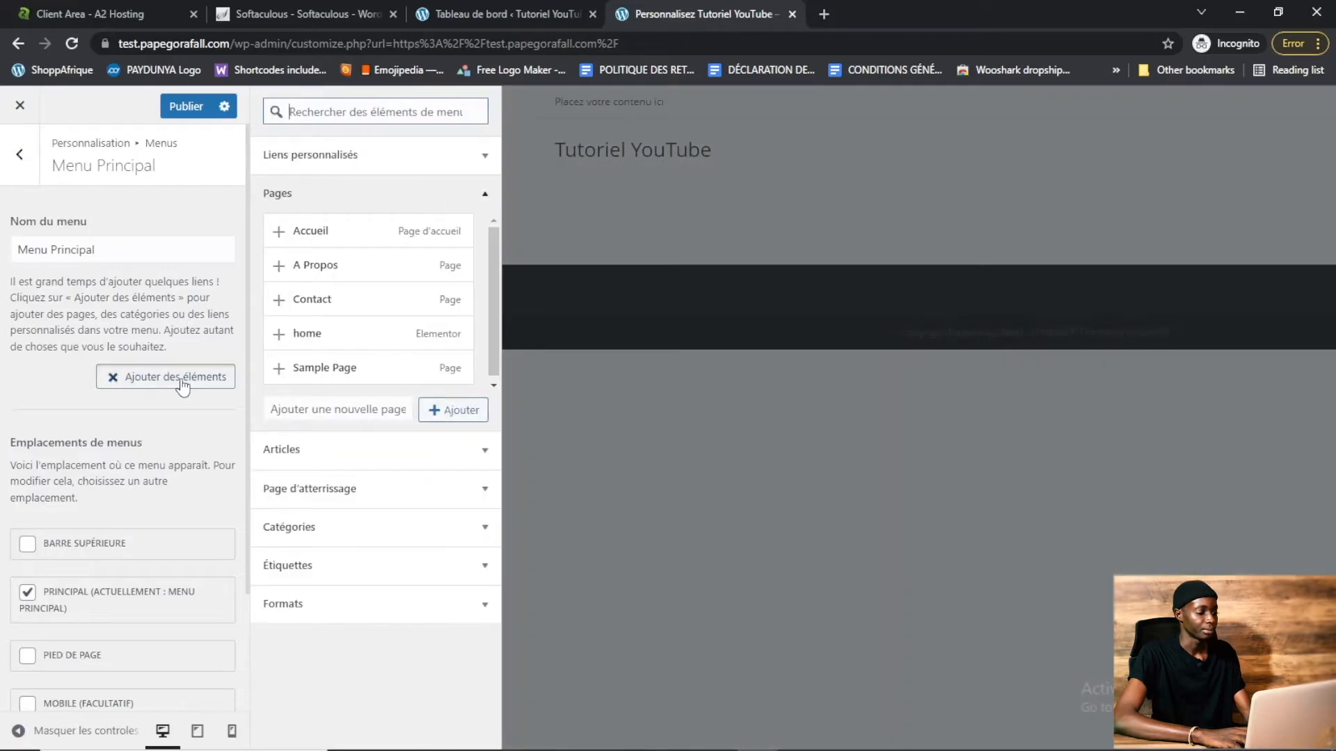
click(344, 312)
click(337, 270)
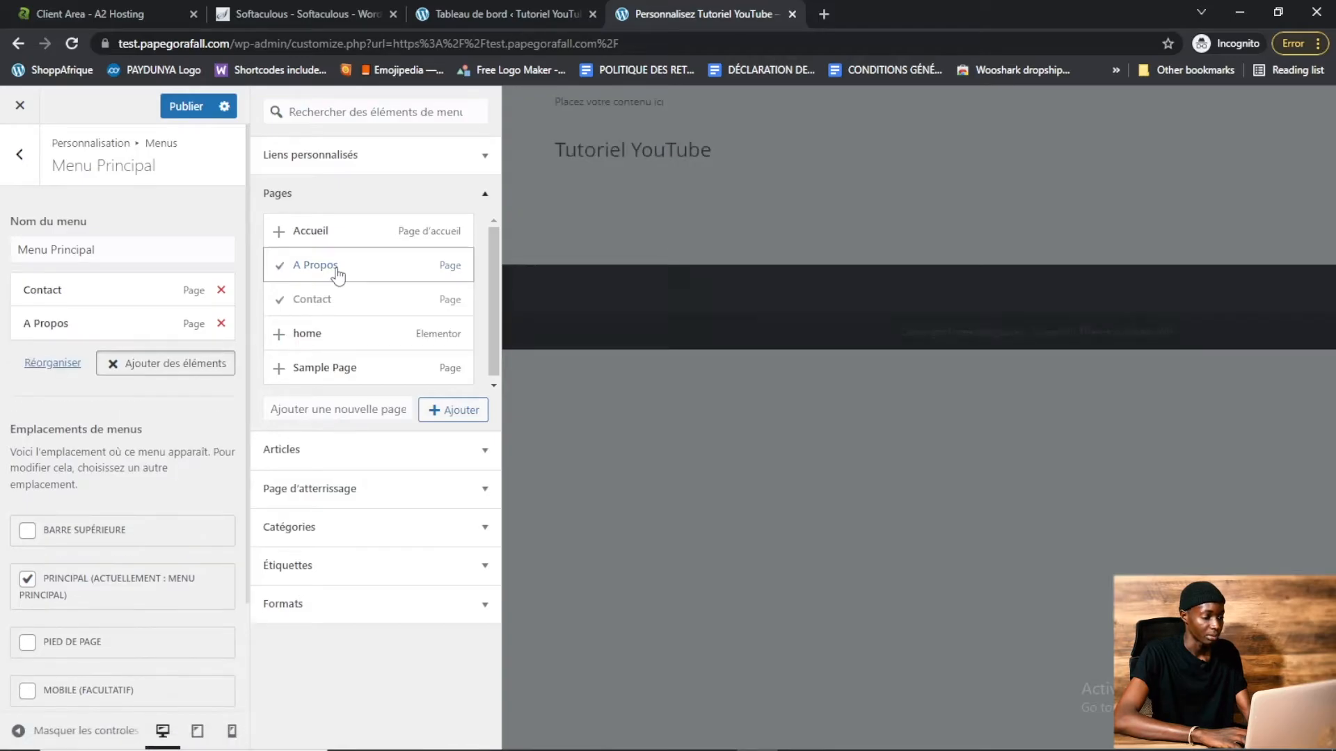
click(180, 109)
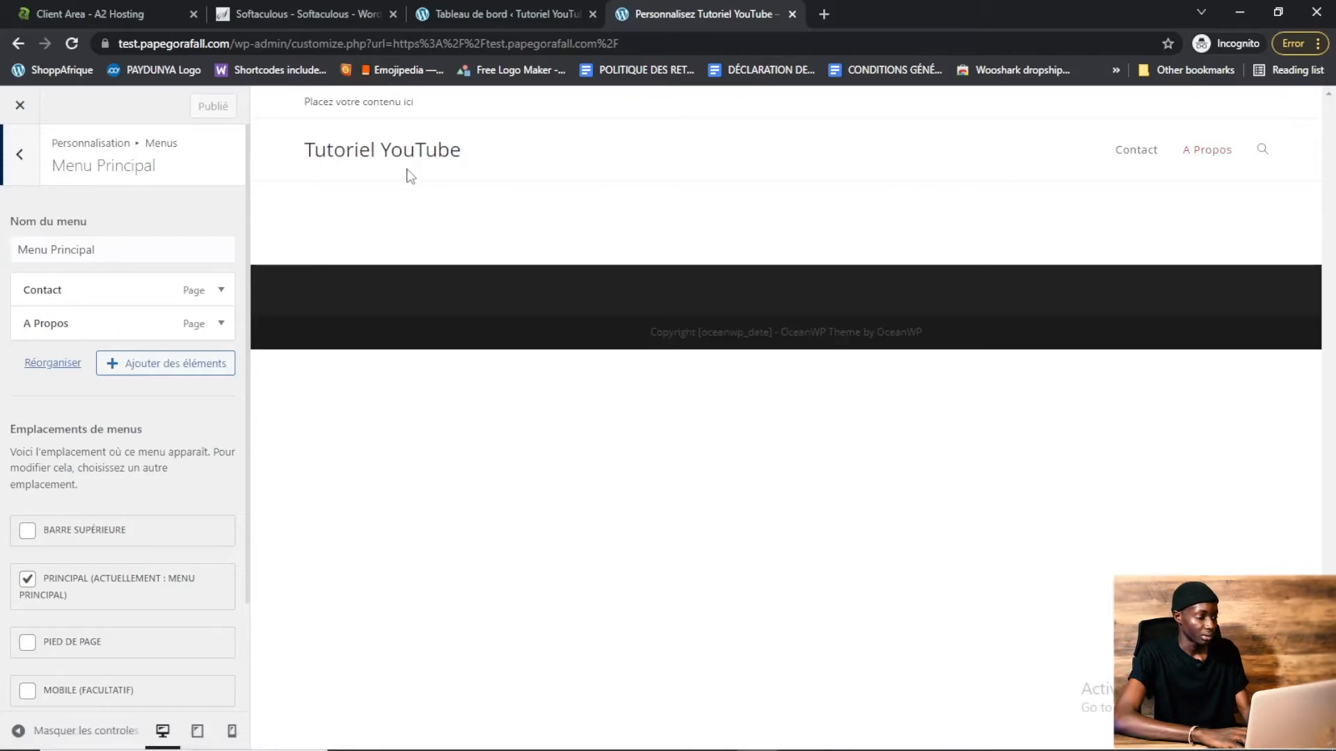
click(19, 166)
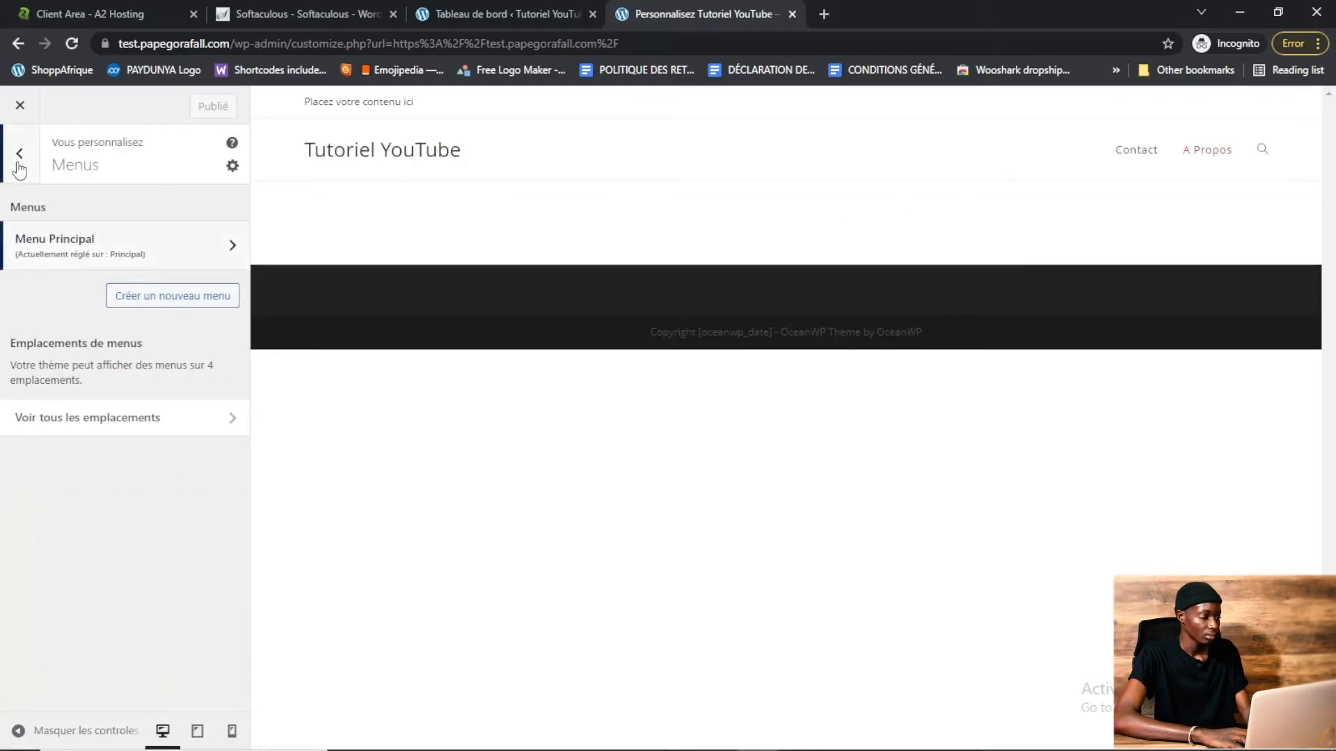
click(19, 166)
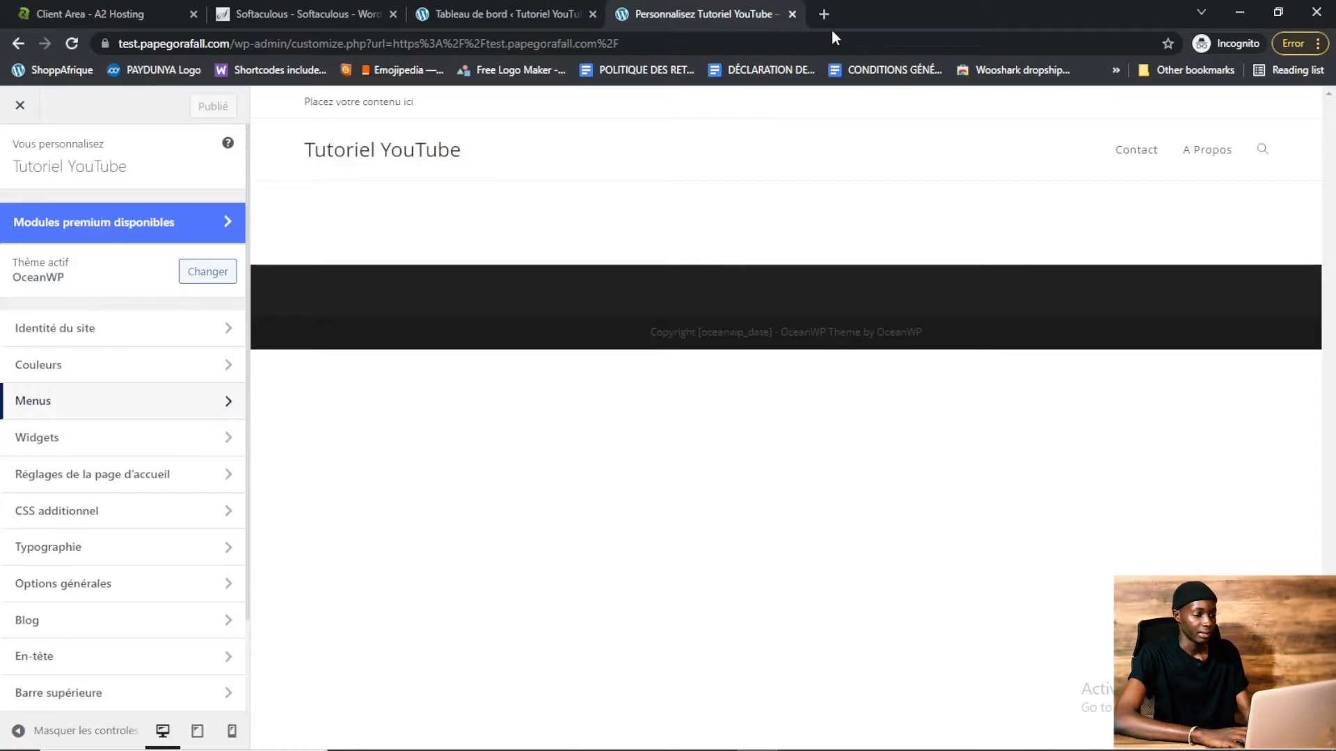
click(792, 14)
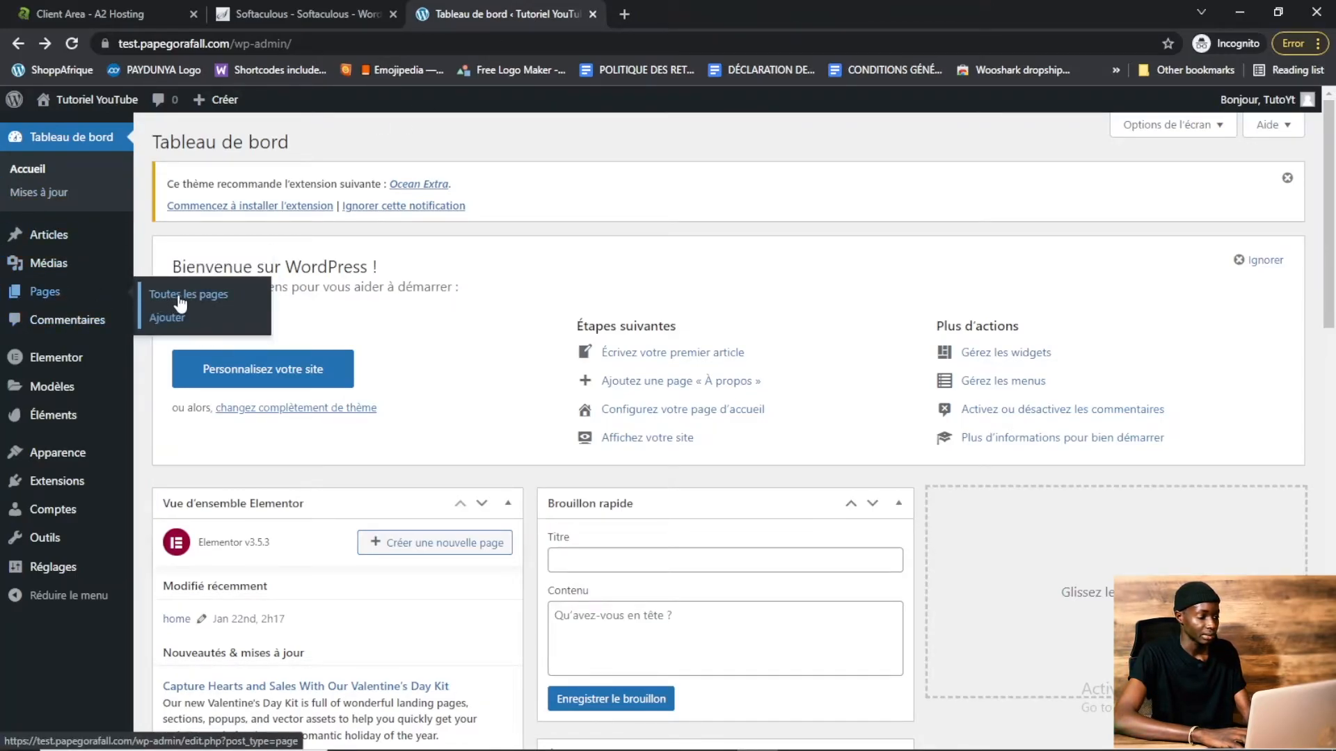
Open the Accueil page from the pages list in the Elementor editor
click(182, 299)
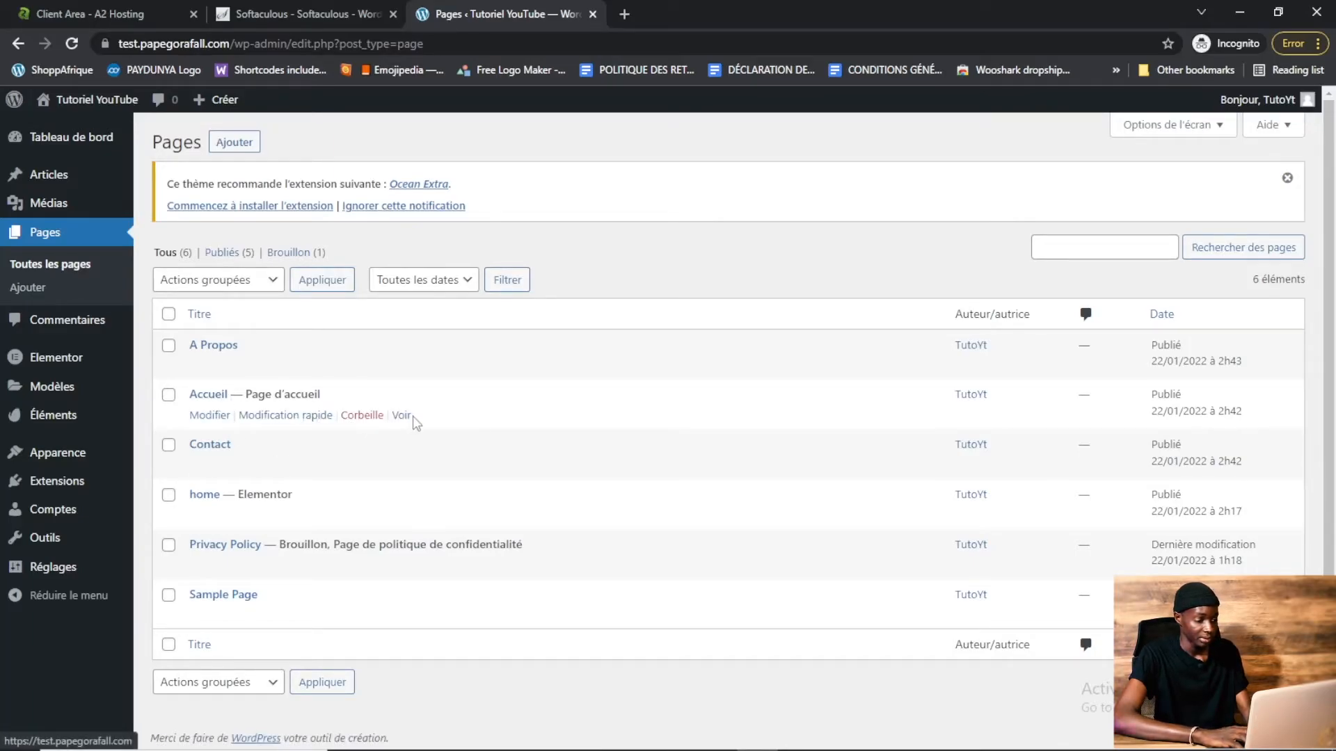
click(206, 397)
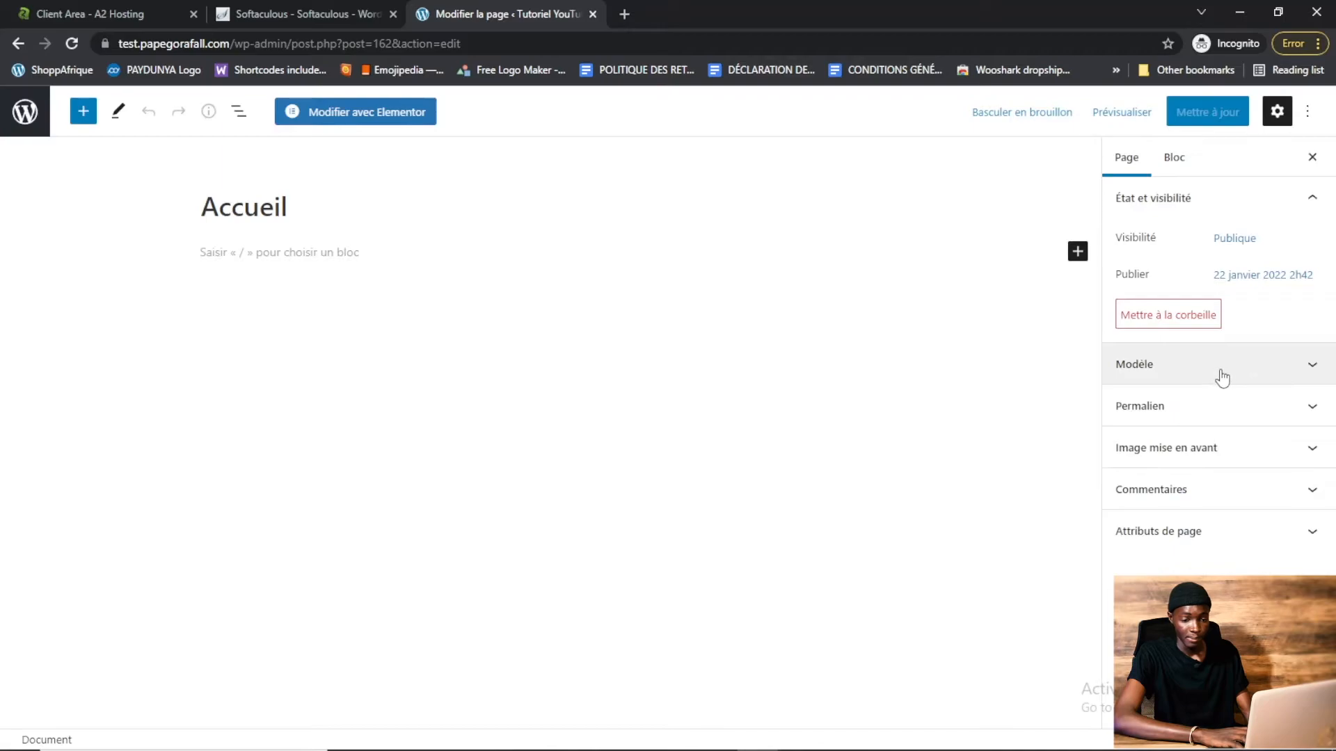
click(390, 116)
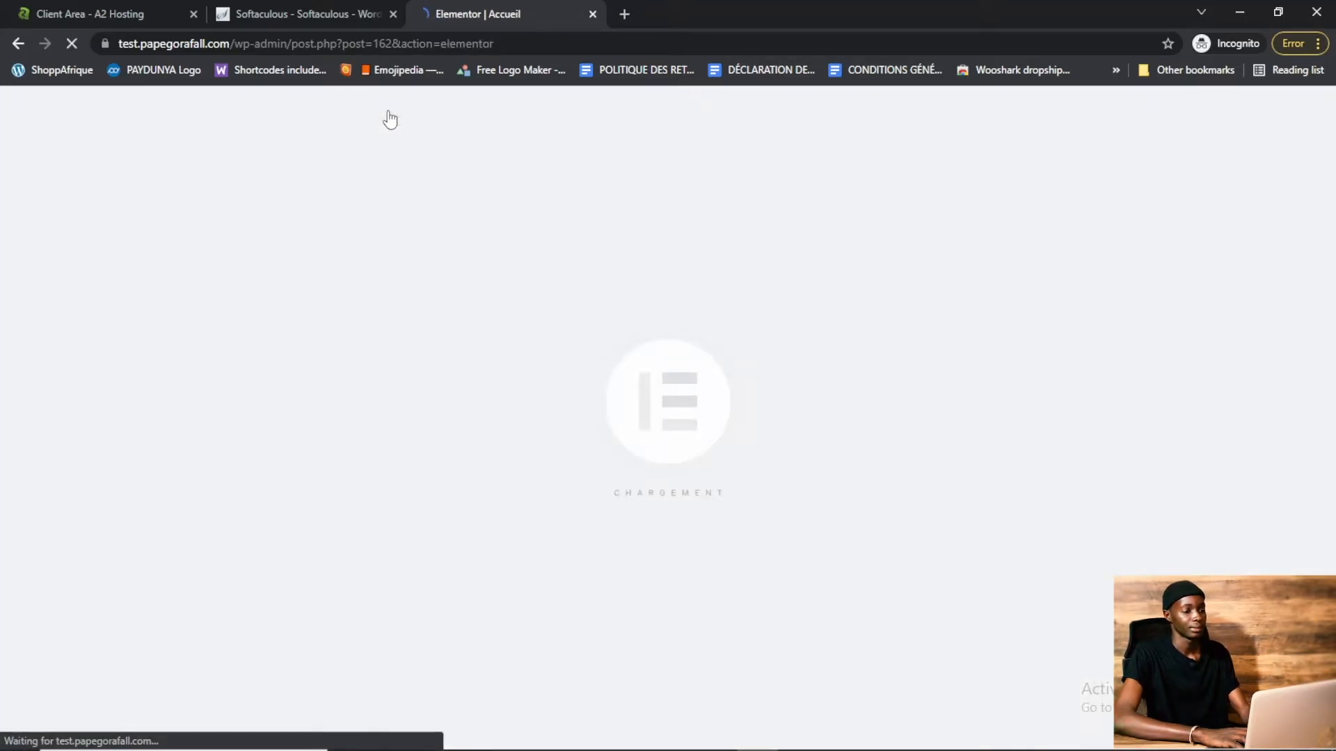
Load the live site test.papegorafall.com in a new tab
click(624, 14)
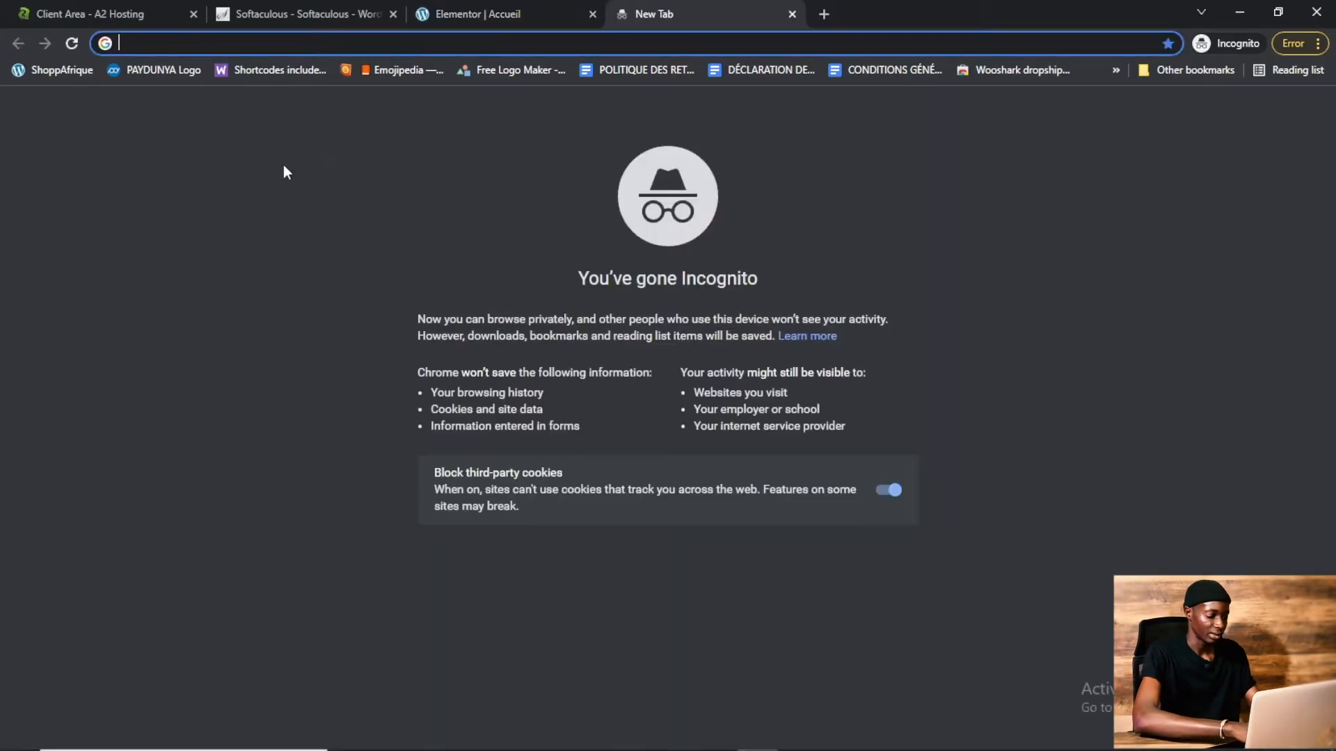
text(test.)
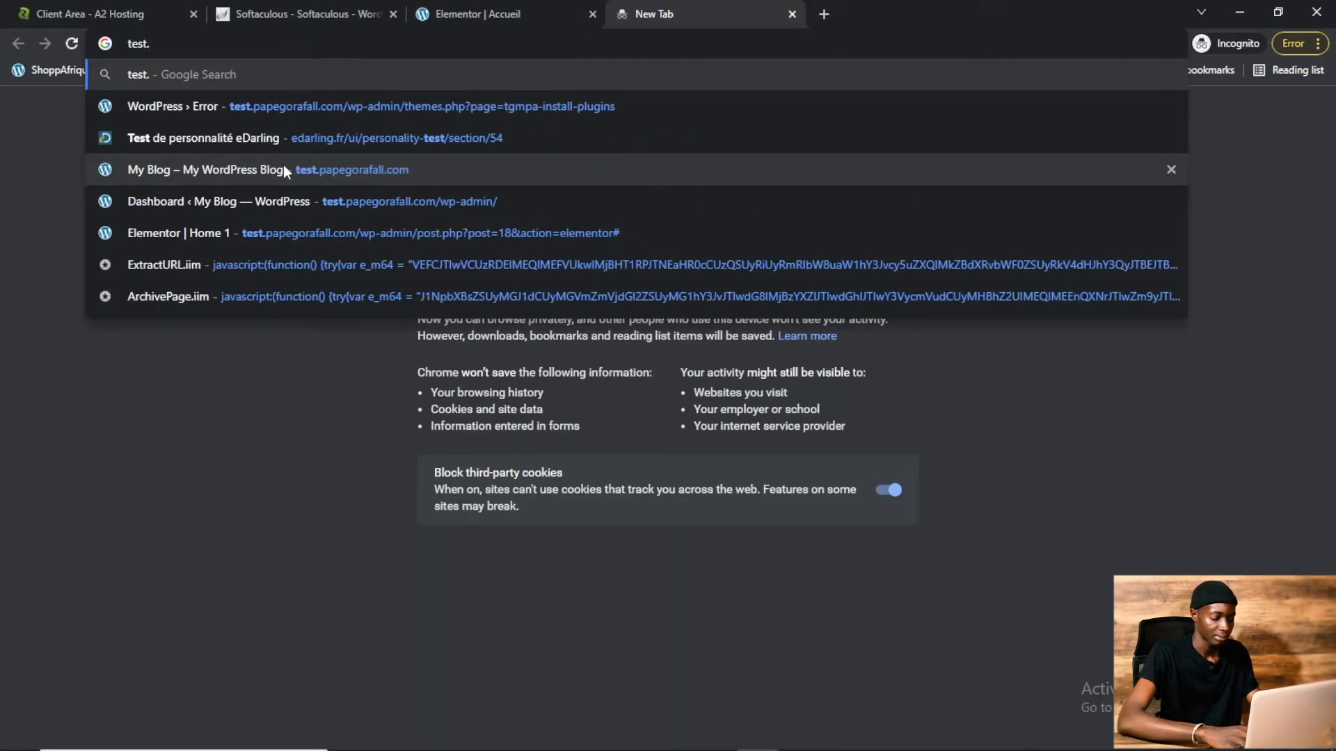
text(papegor)
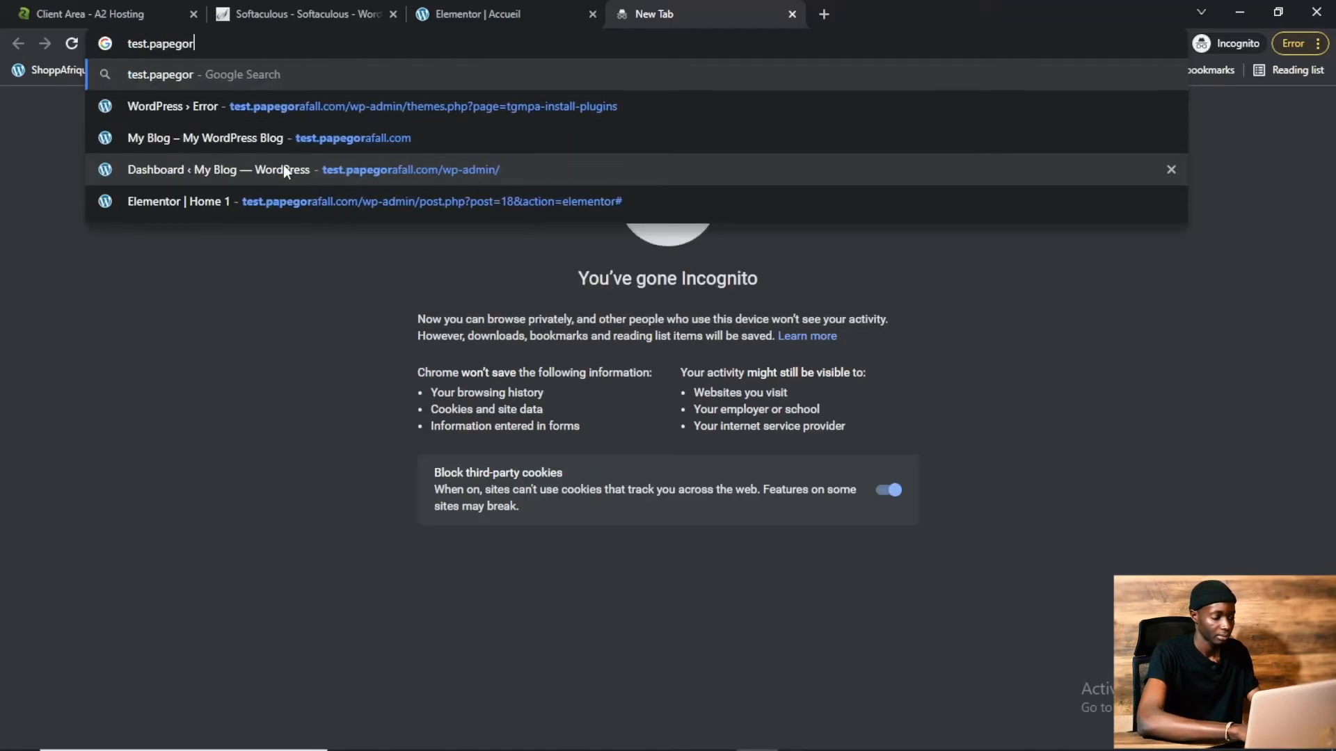
text(afall.com)
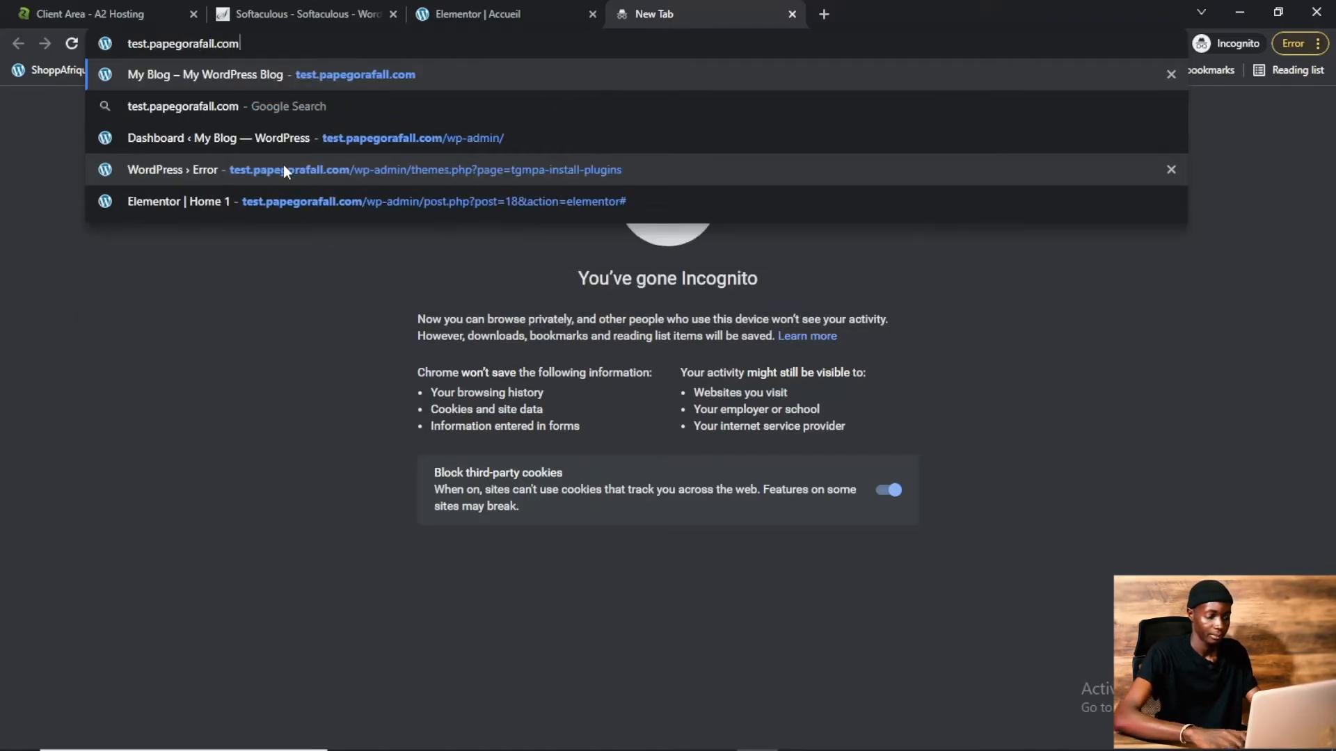
key(Return)
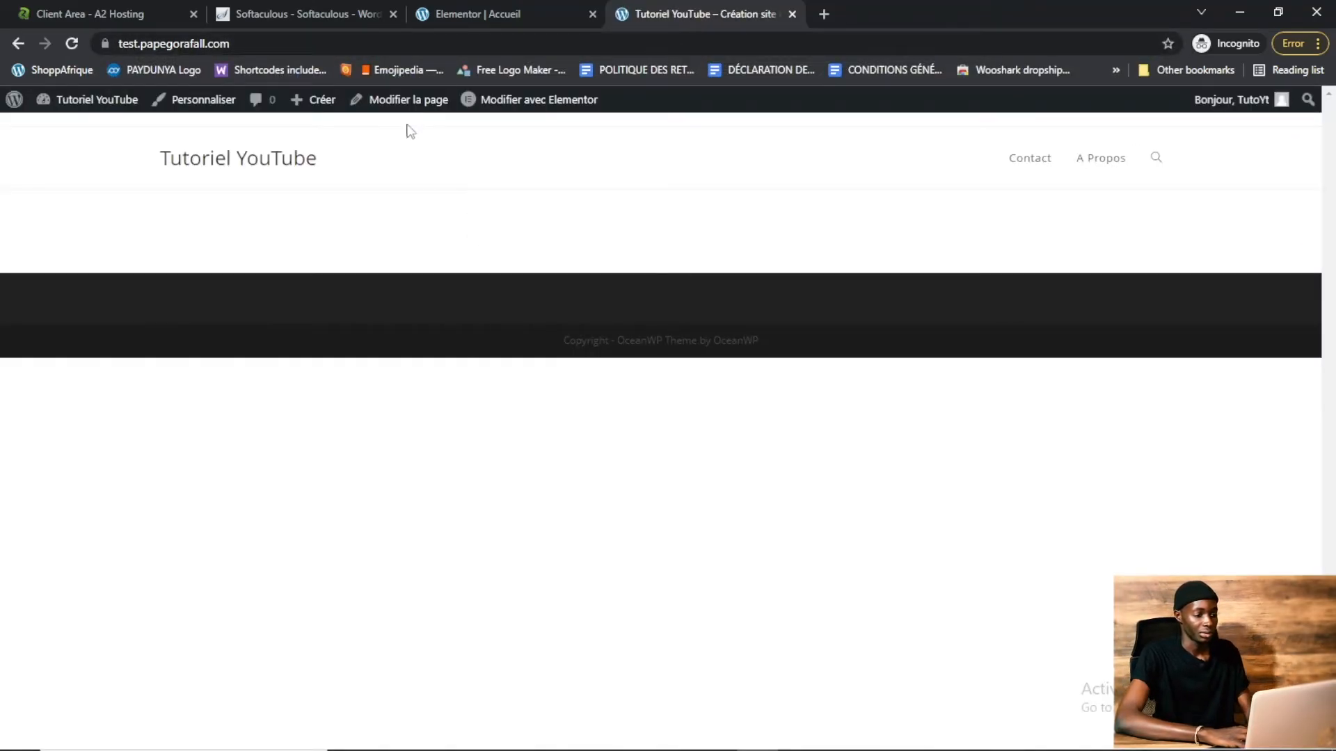
mouse_move(497, 103)
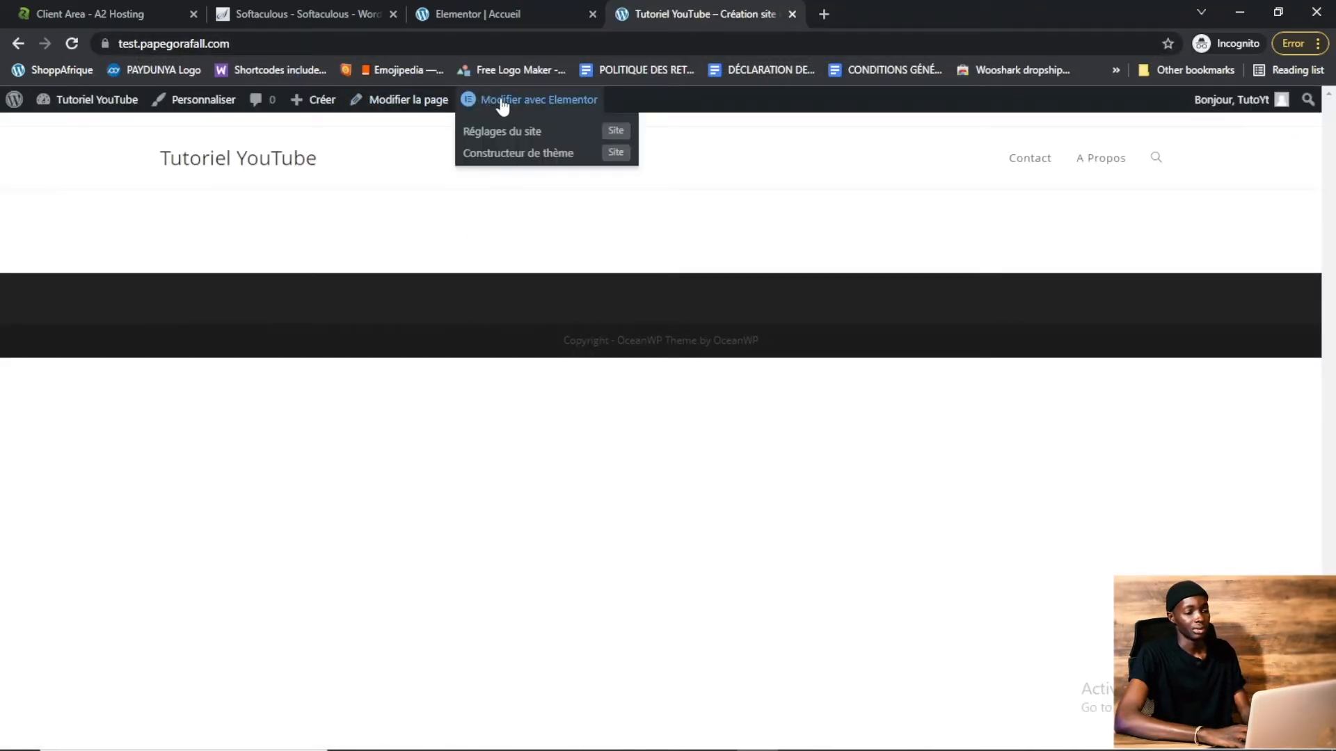
click(515, 103)
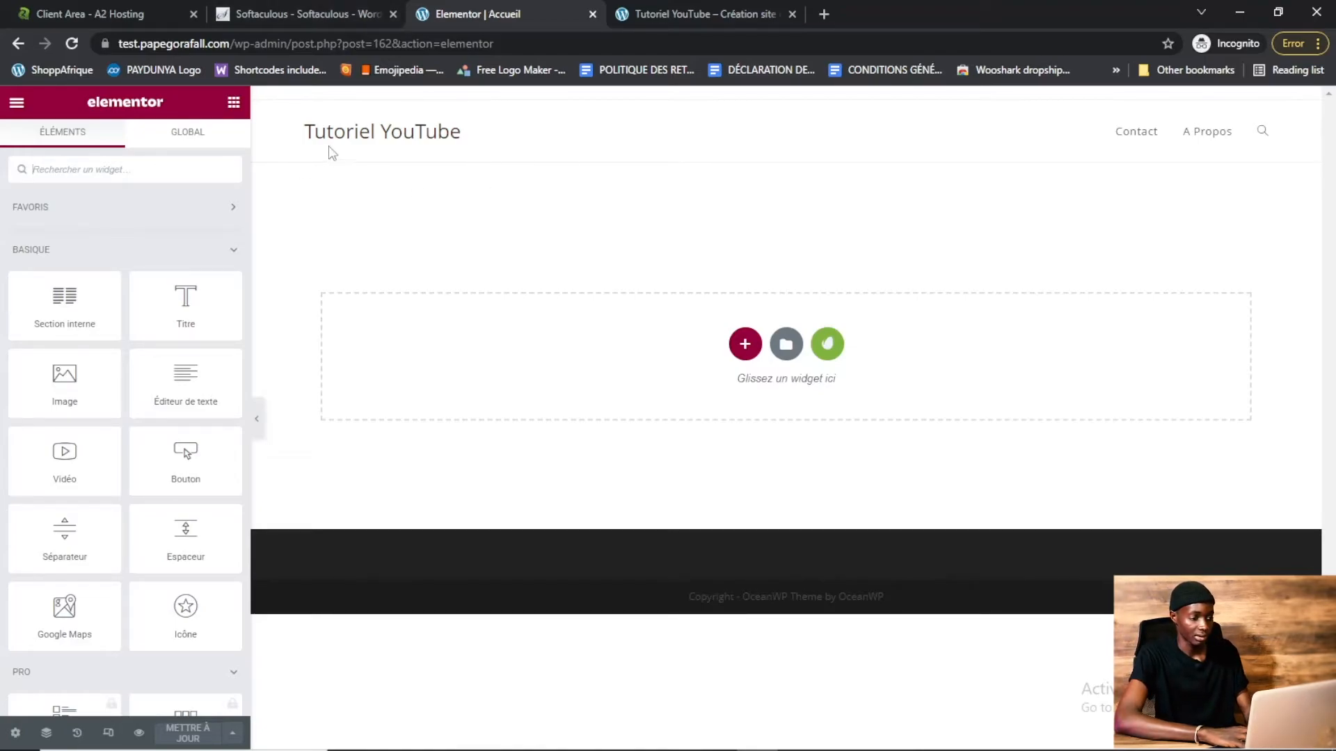
Insert the installed Tea Shoppe template kit into the Accueil page and update it
click(827, 345)
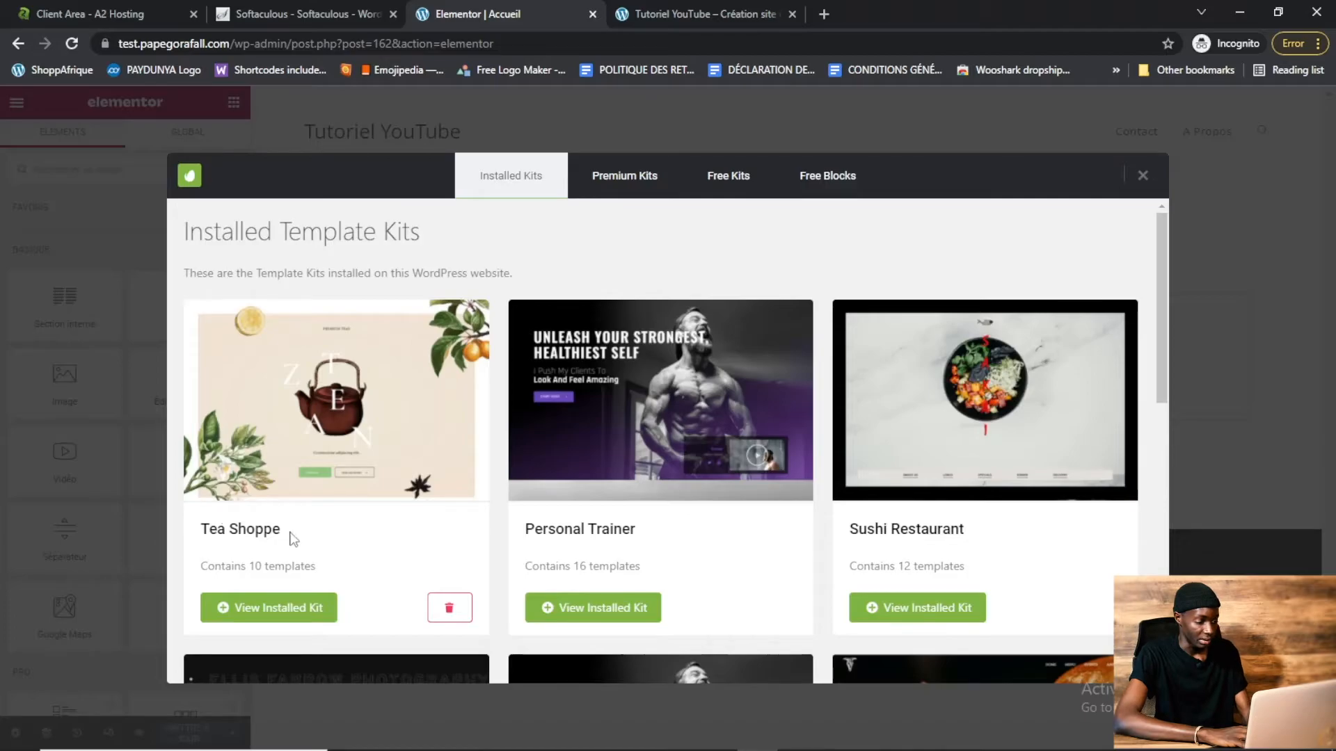
click(324, 610)
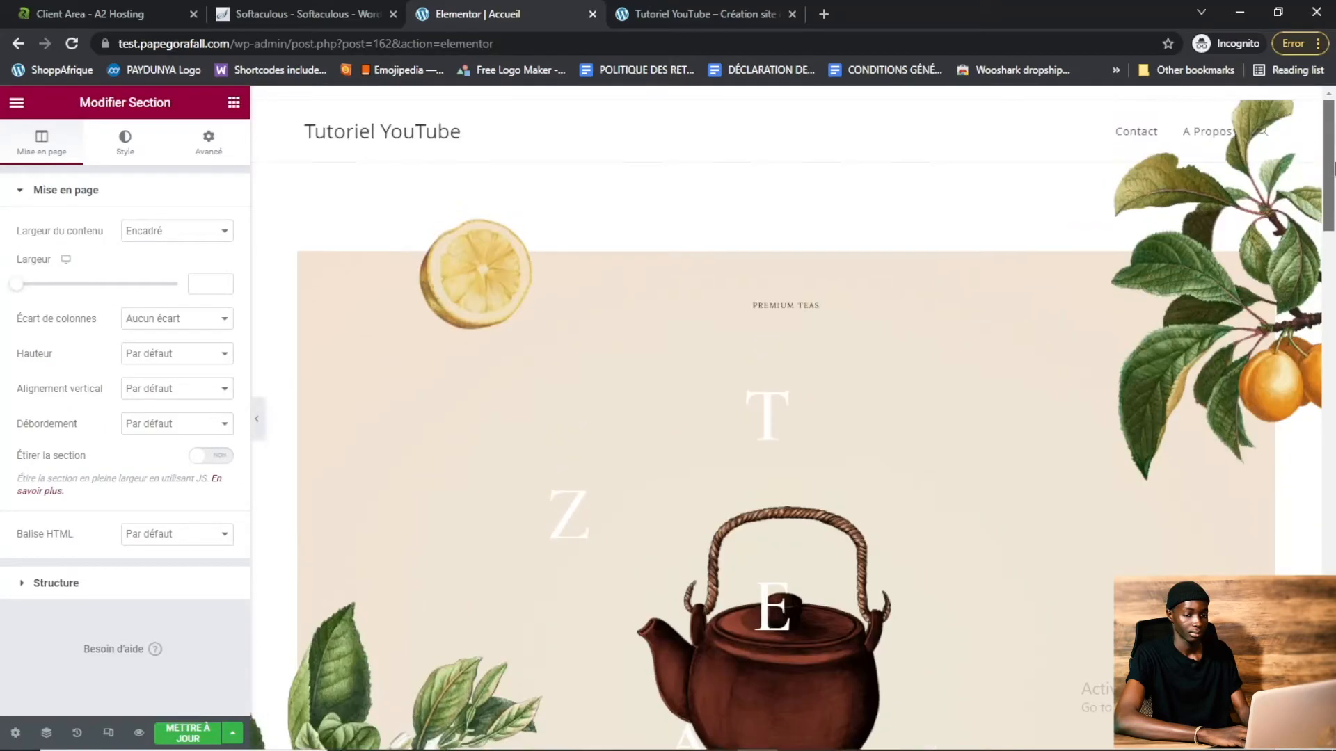
drag(1333, 173, 1331, 565)
drag(1330, 623, 1329, 167)
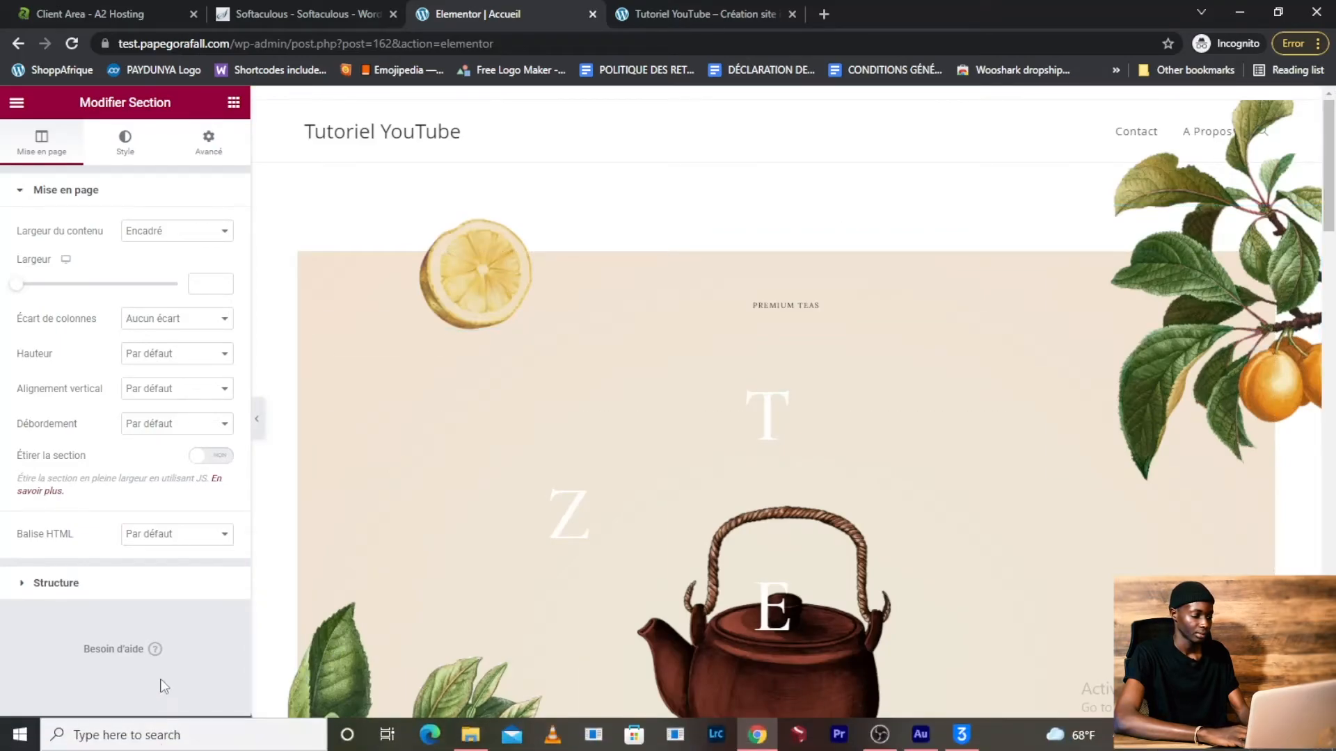
click(194, 734)
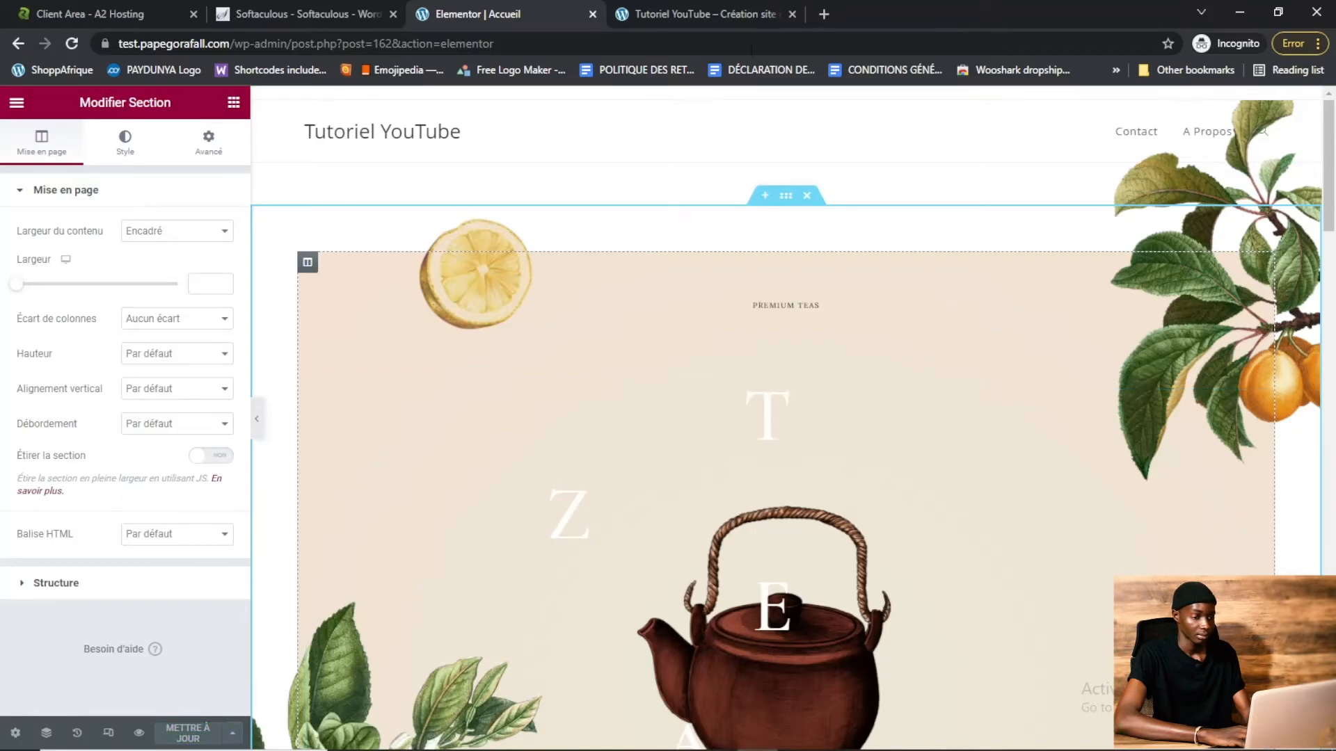
Reload the live site to check the new homepage
click(771, 10)
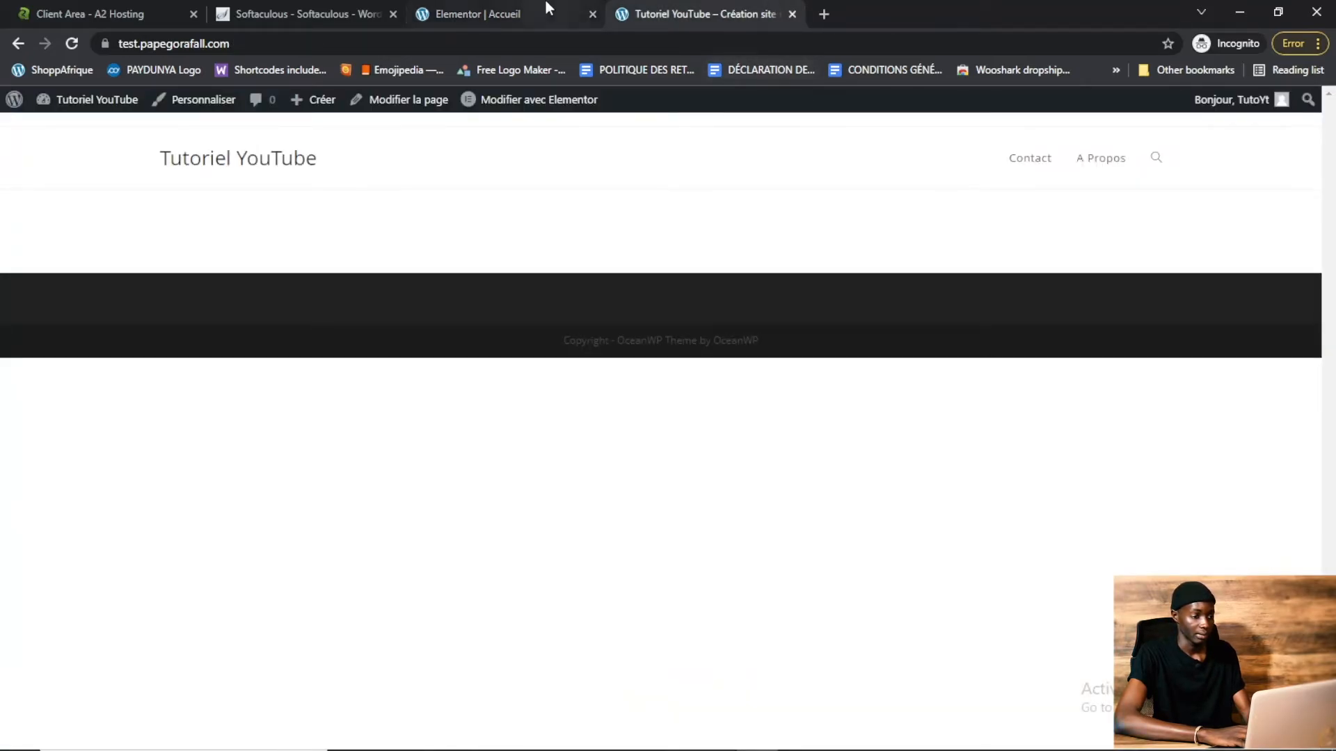
click(71, 45)
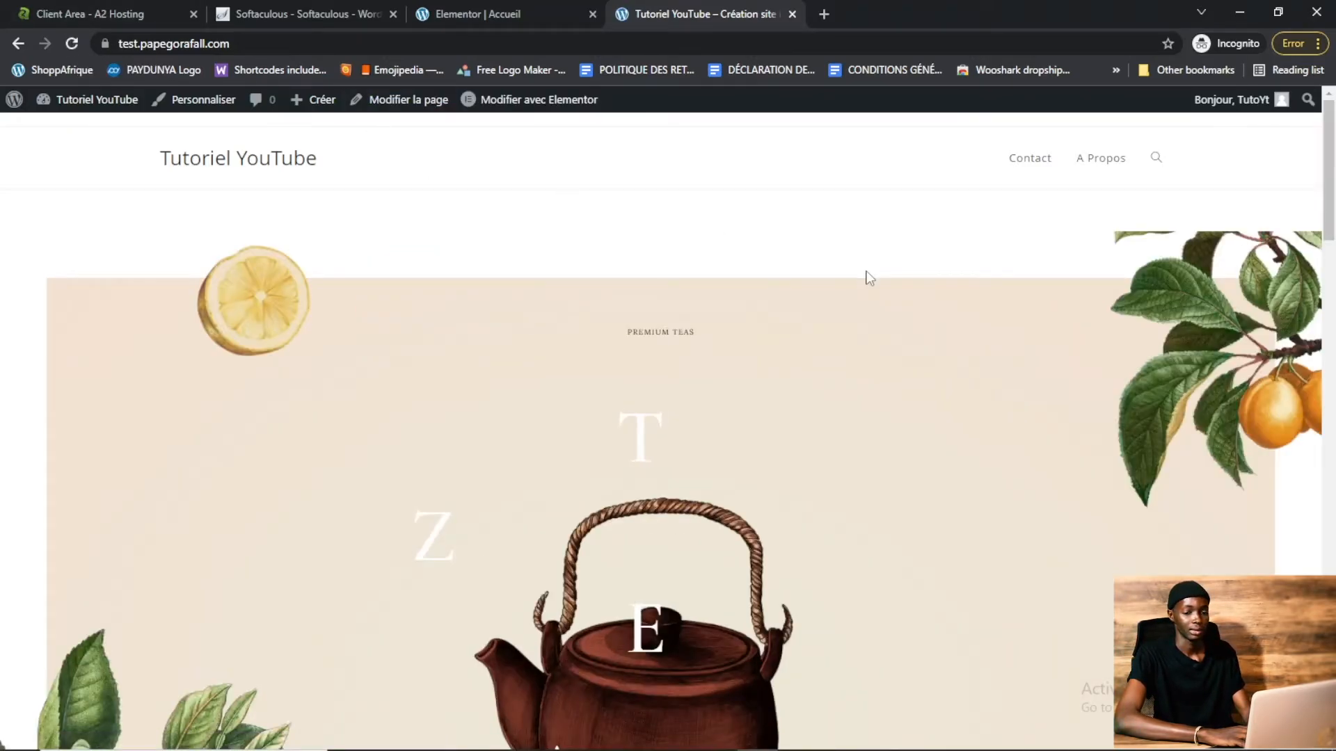
drag(1333, 185, 1334, 98)
From the pages list, open the Contact page's editor in a new tab
click(487, 14)
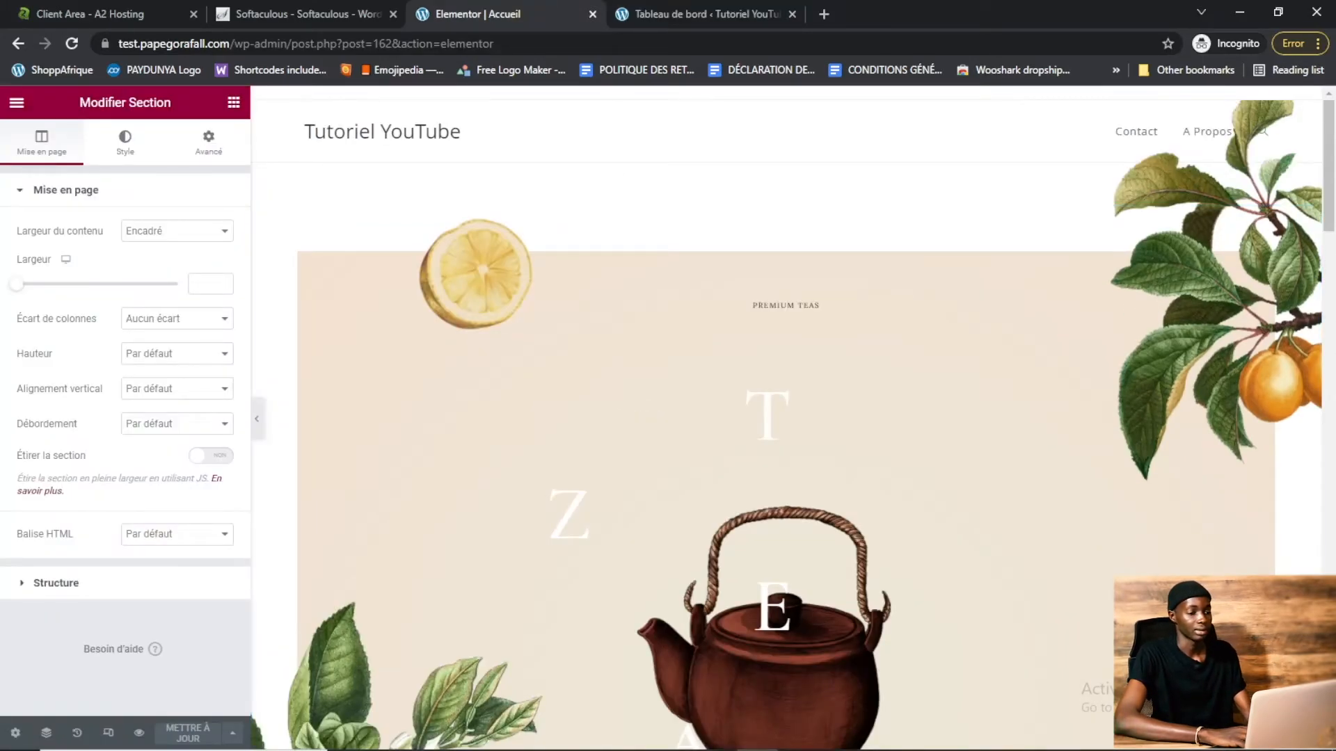
click(732, 8)
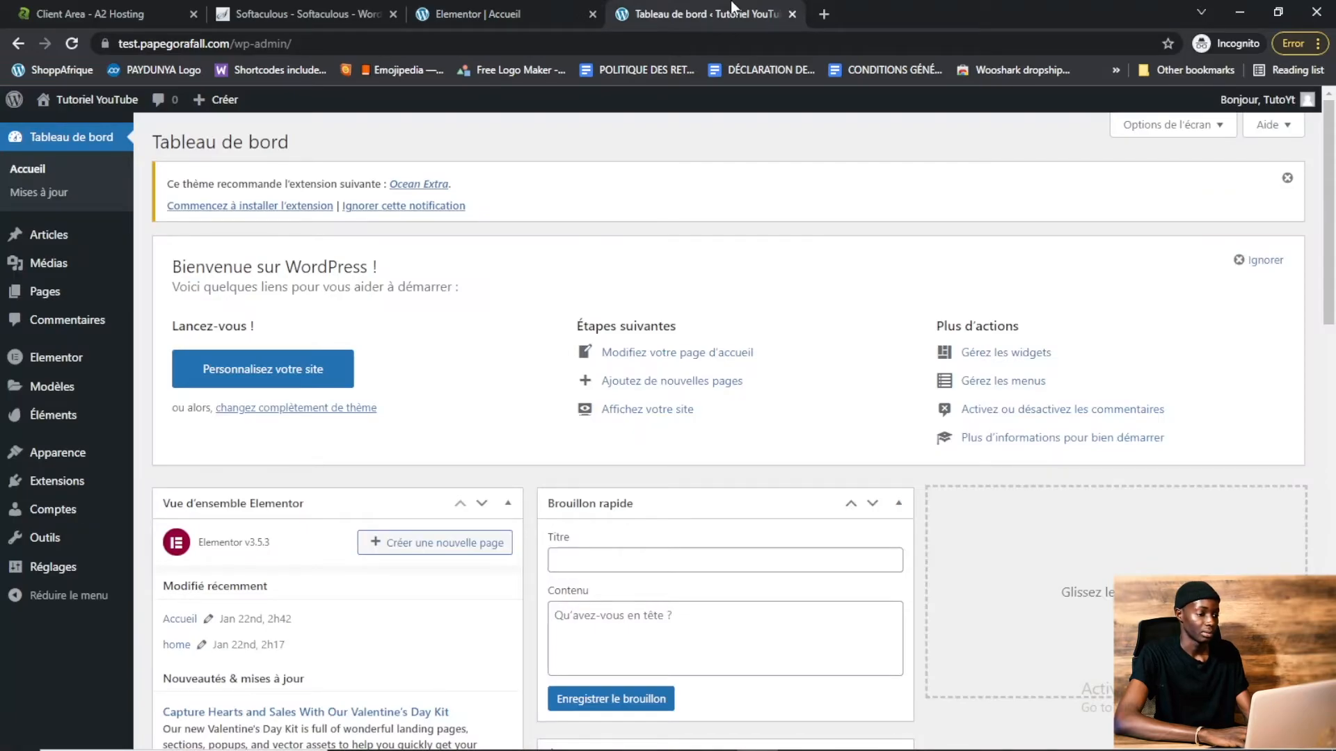
mouse_move(39, 291)
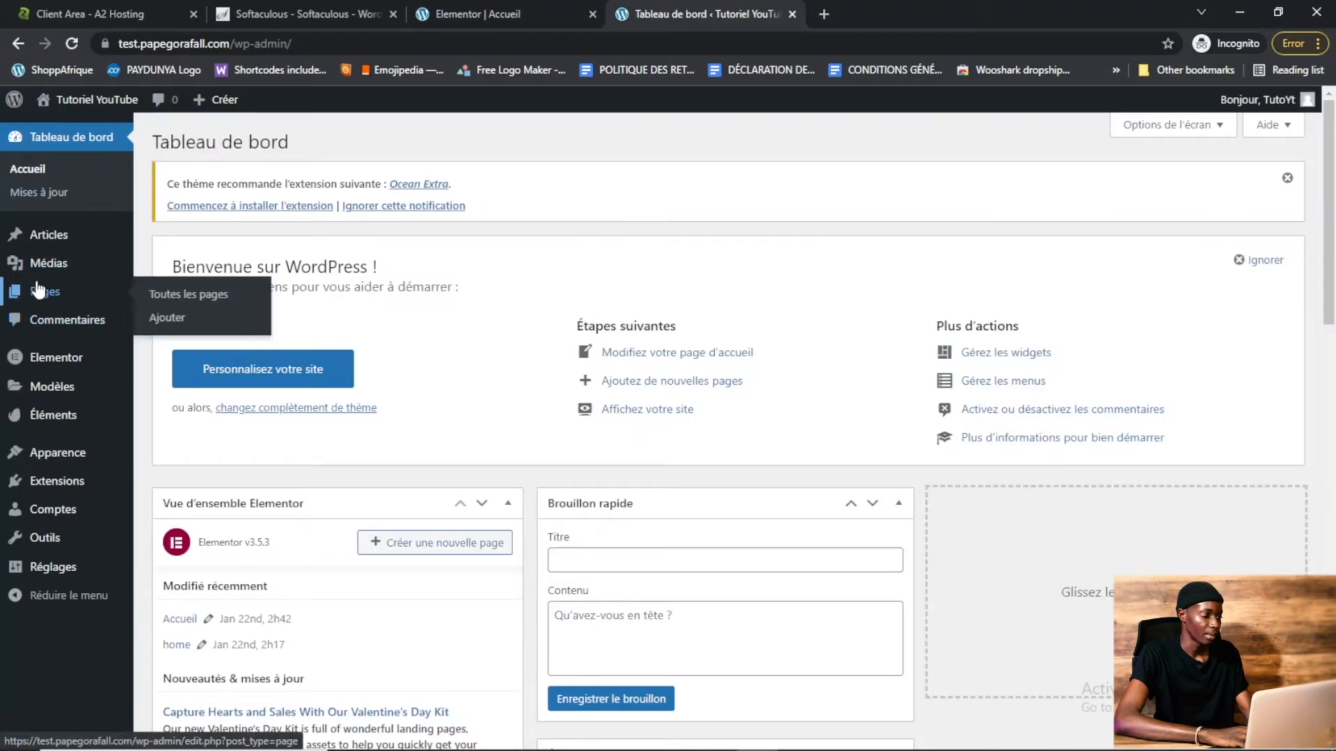
click(203, 296)
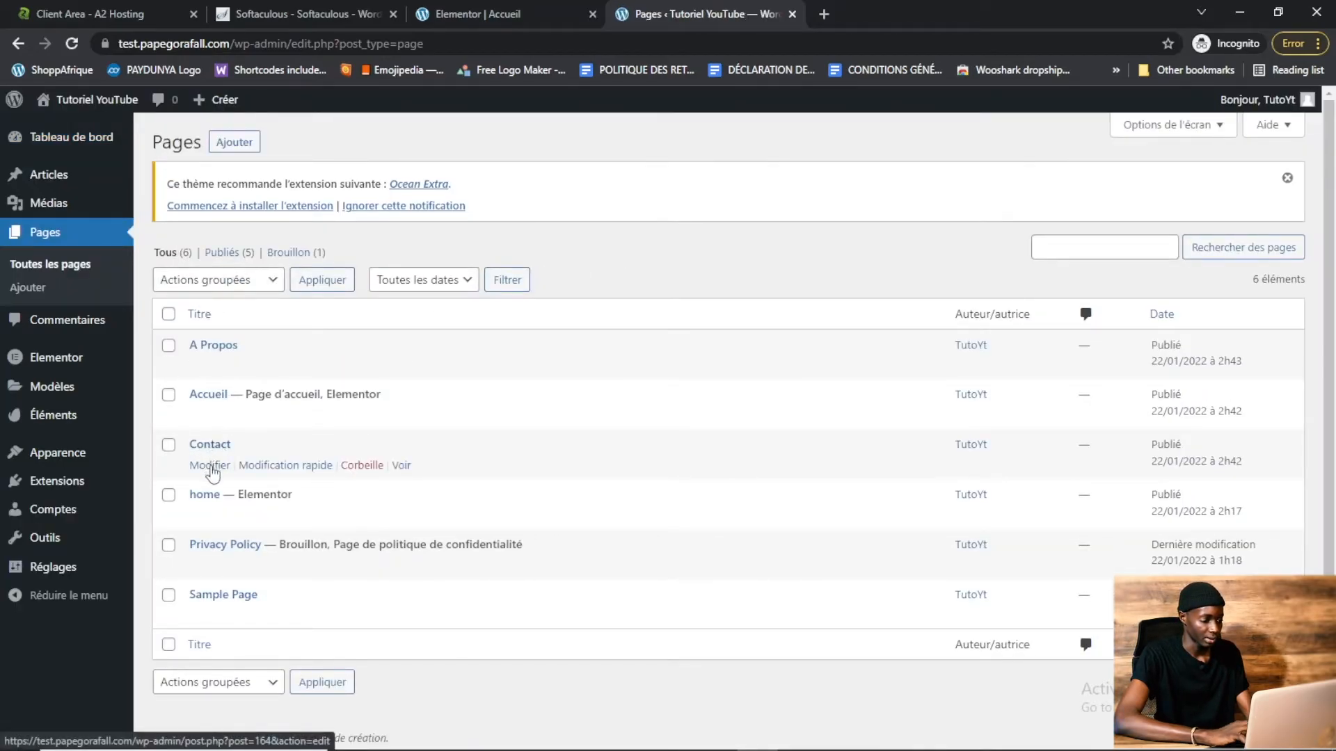
right_click(212, 471)
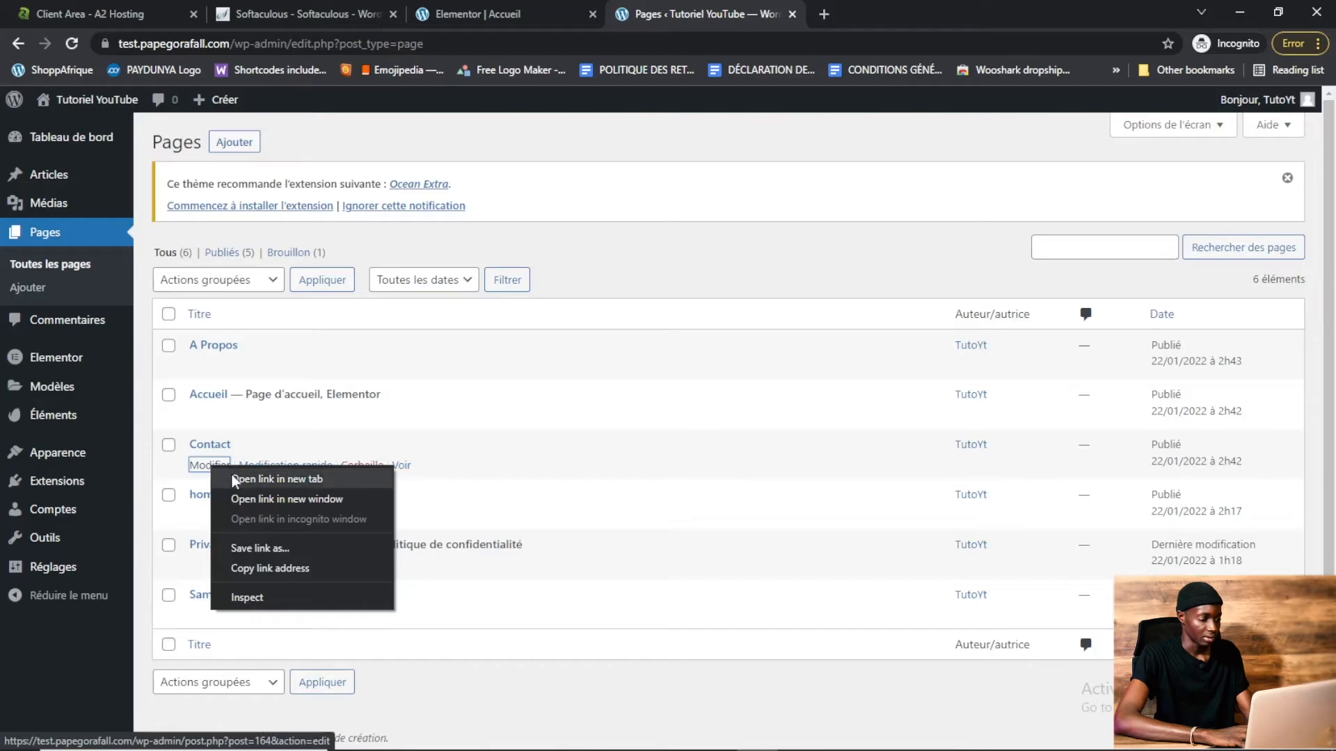
click(233, 478)
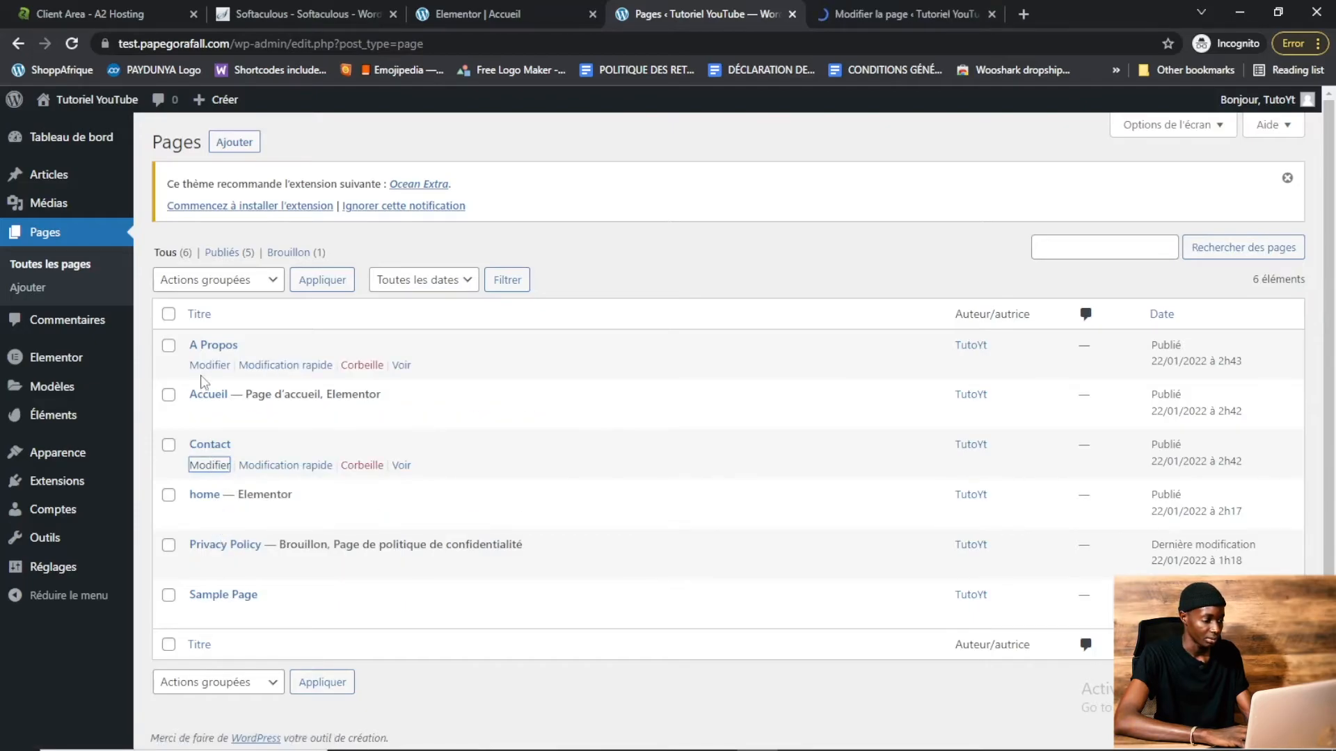
Open the A Propos page's editor in a new tab from the pages list
right_click(209, 365)
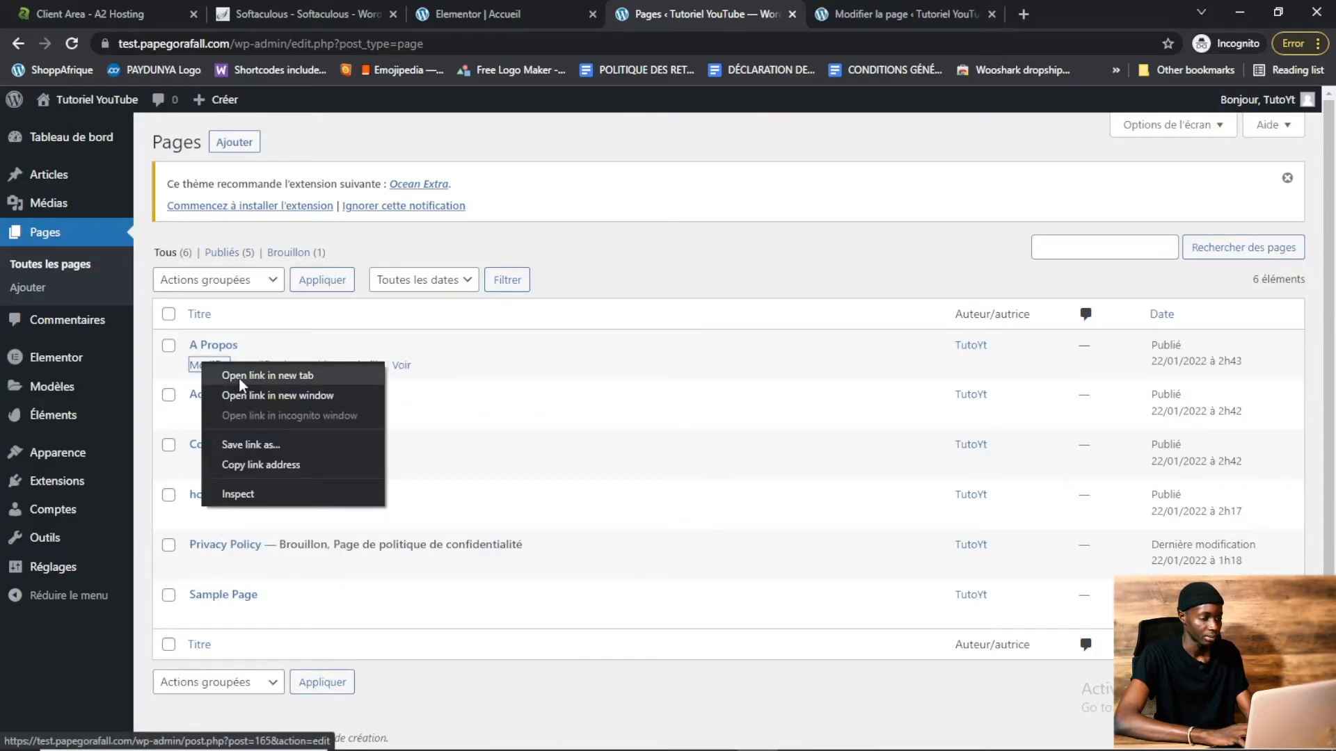
click(236, 376)
Insert the Tea Shoppe kit's Contact Us template into the Contact page with Elementor and update the page
click(797, 10)
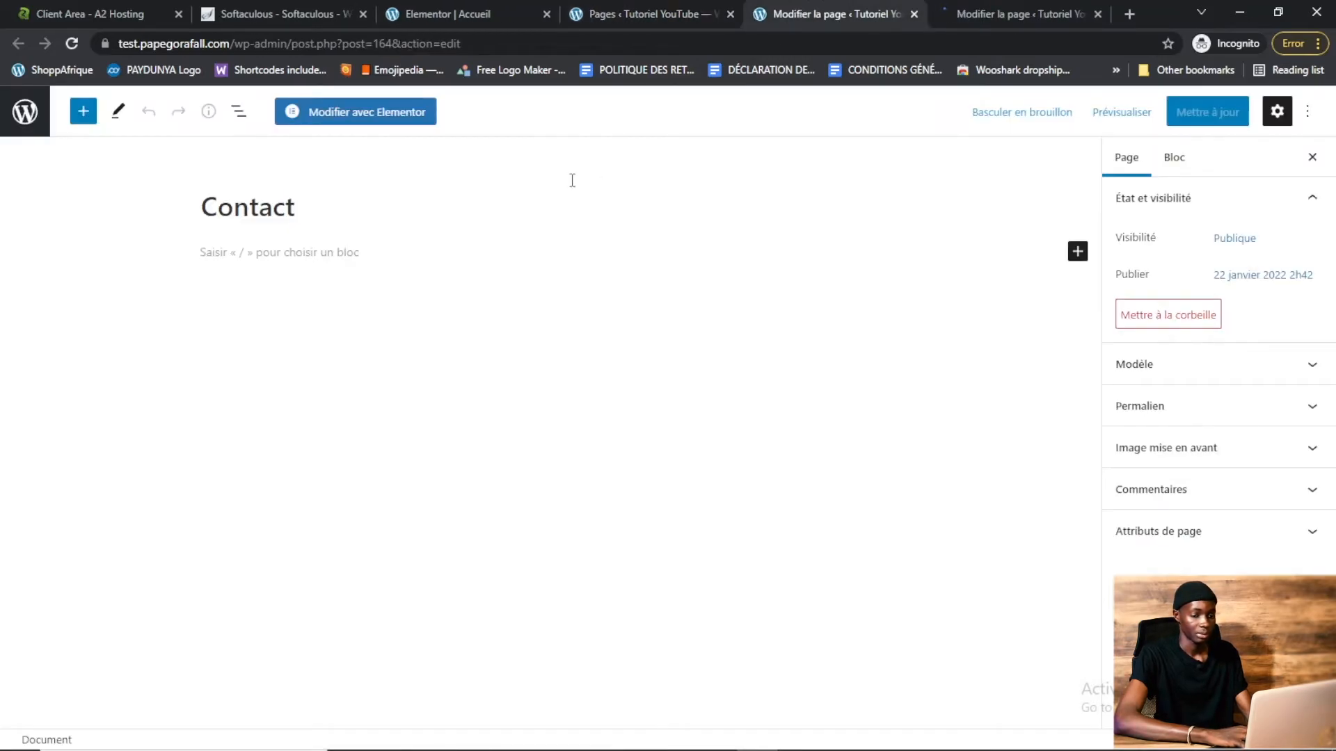
click(355, 117)
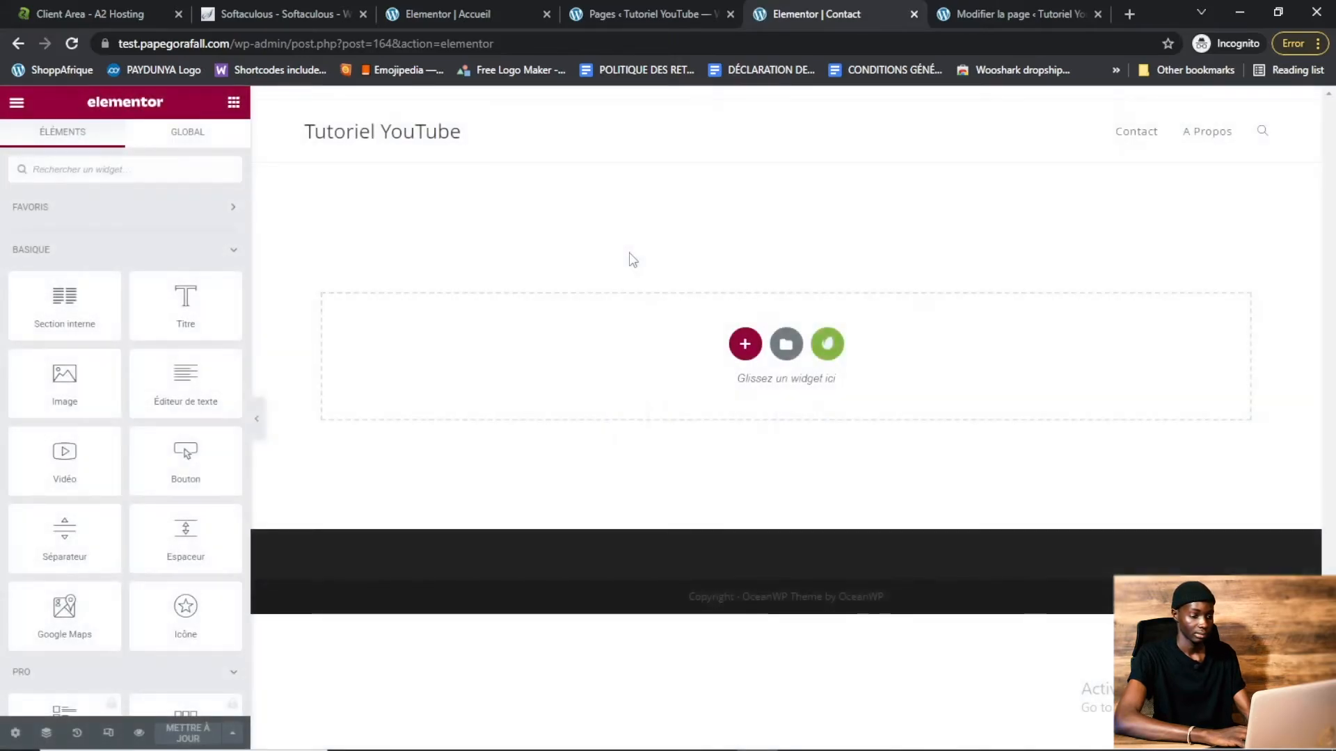
click(830, 346)
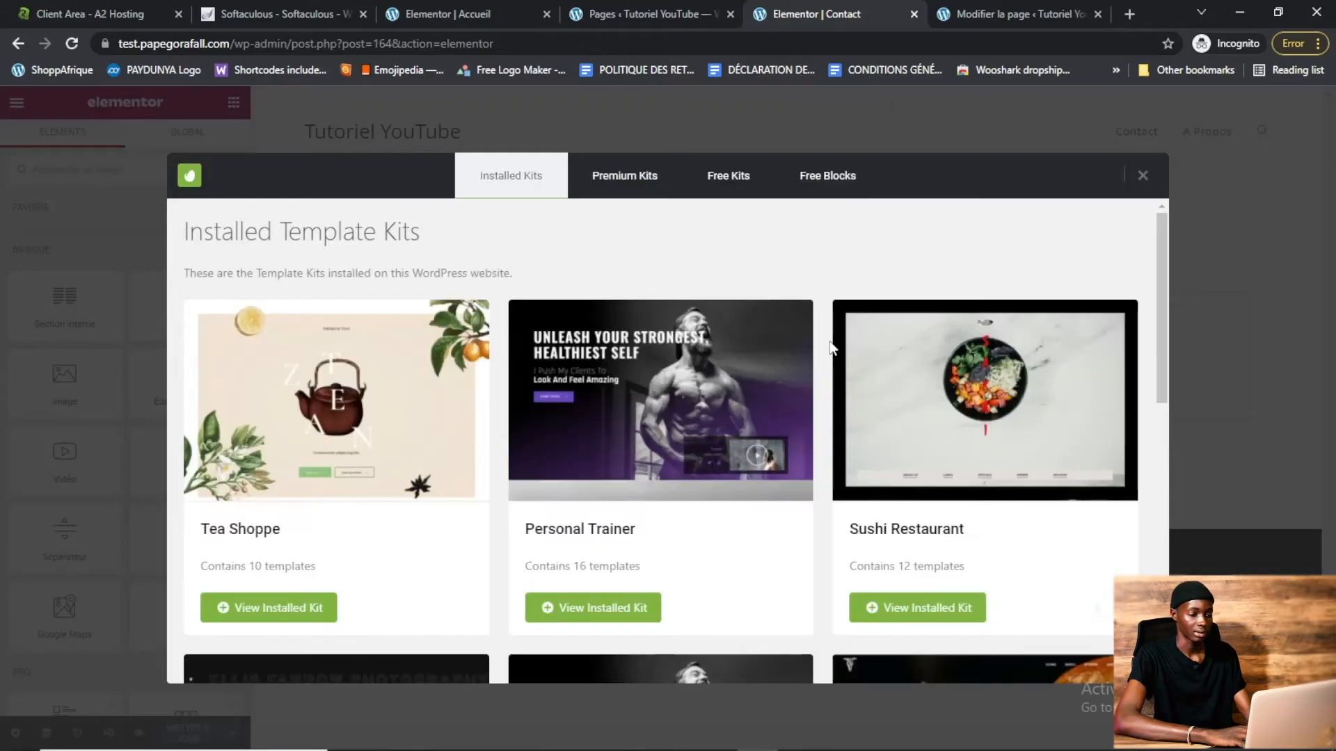
click(278, 609)
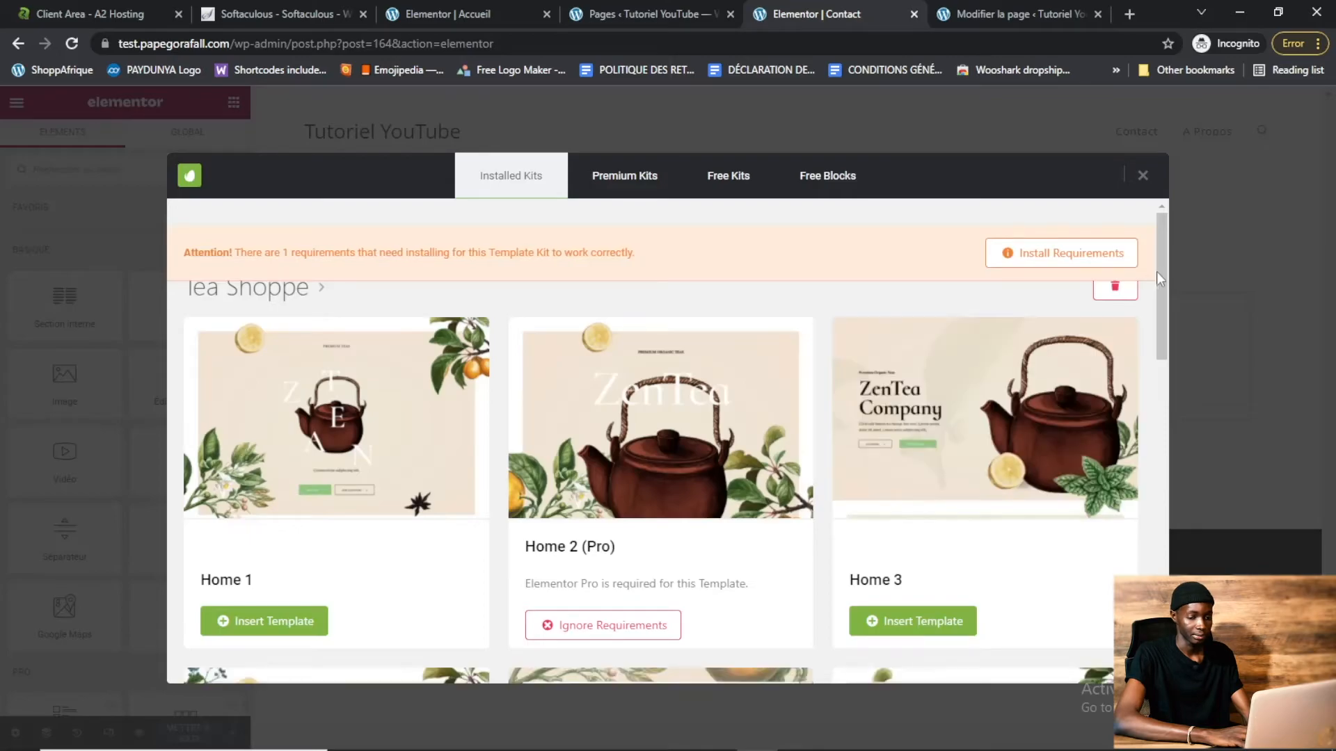
drag(1163, 270, 1163, 504)
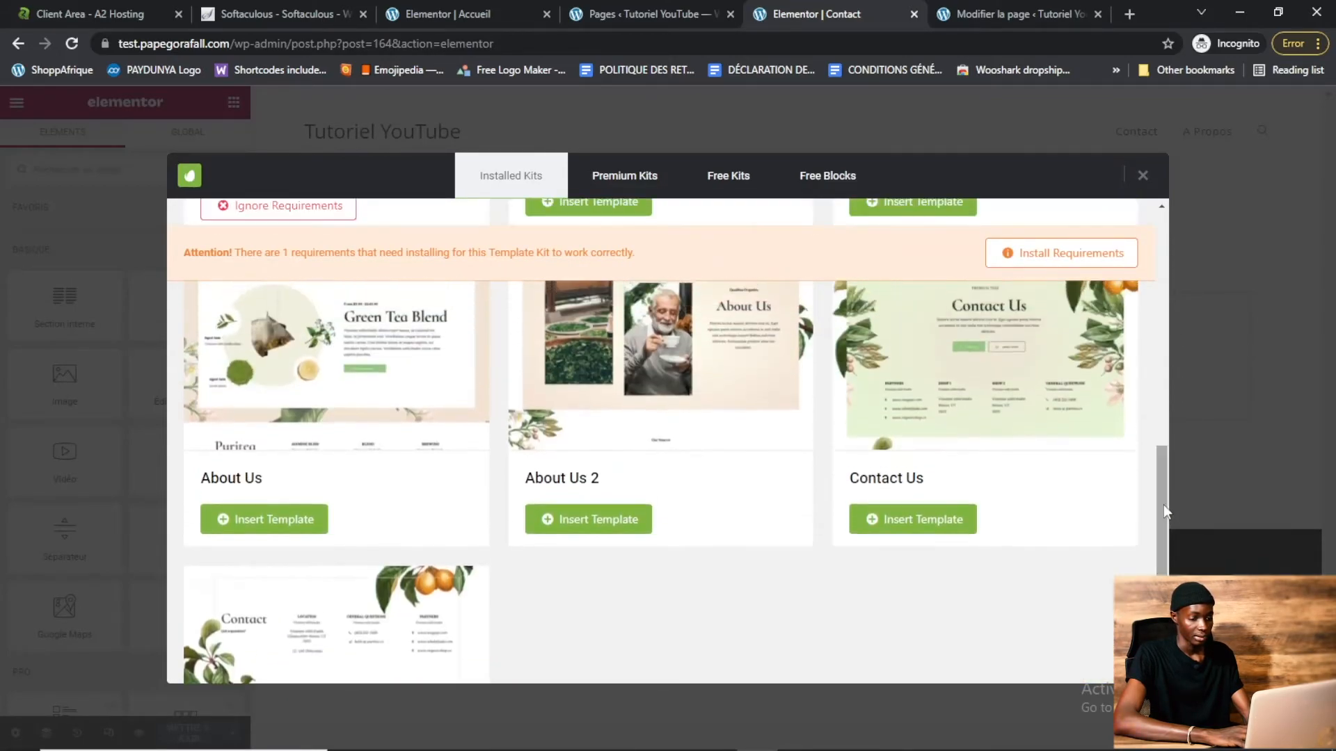
click(940, 521)
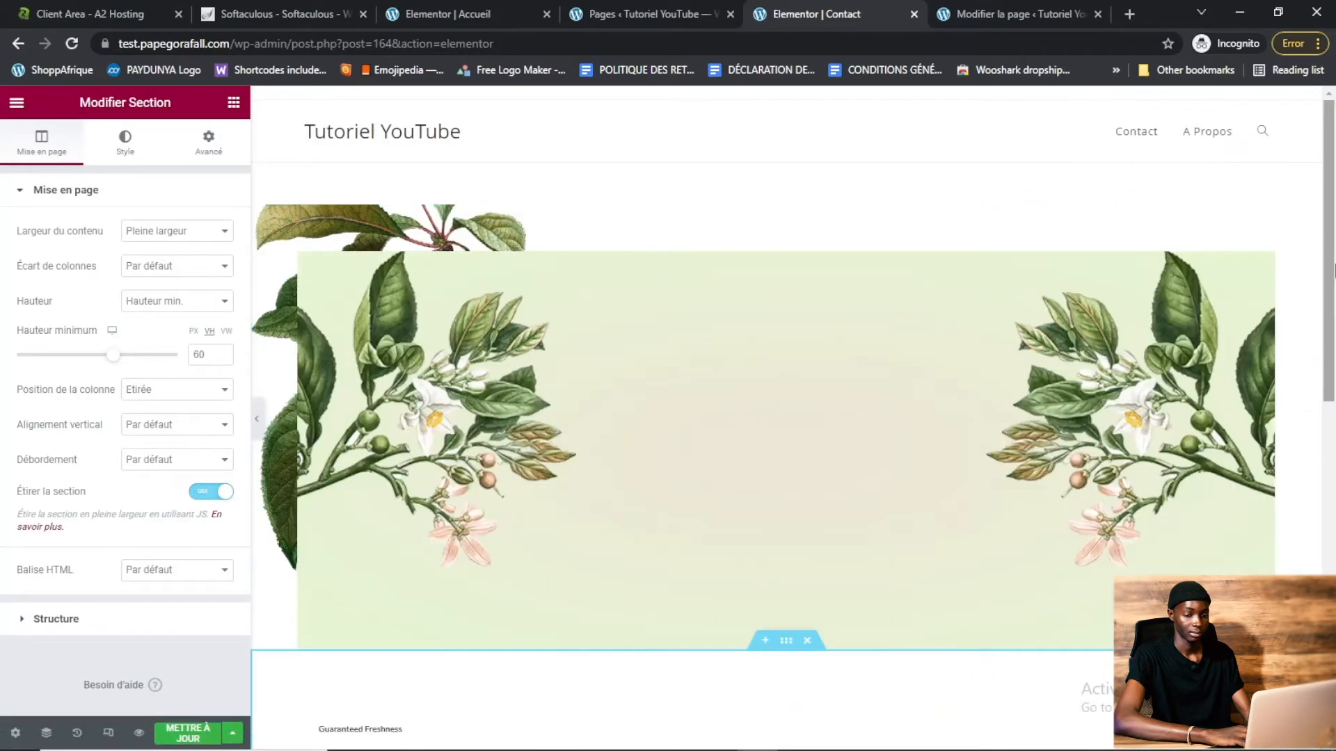
drag(1334, 267, 1334, 609)
click(186, 739)
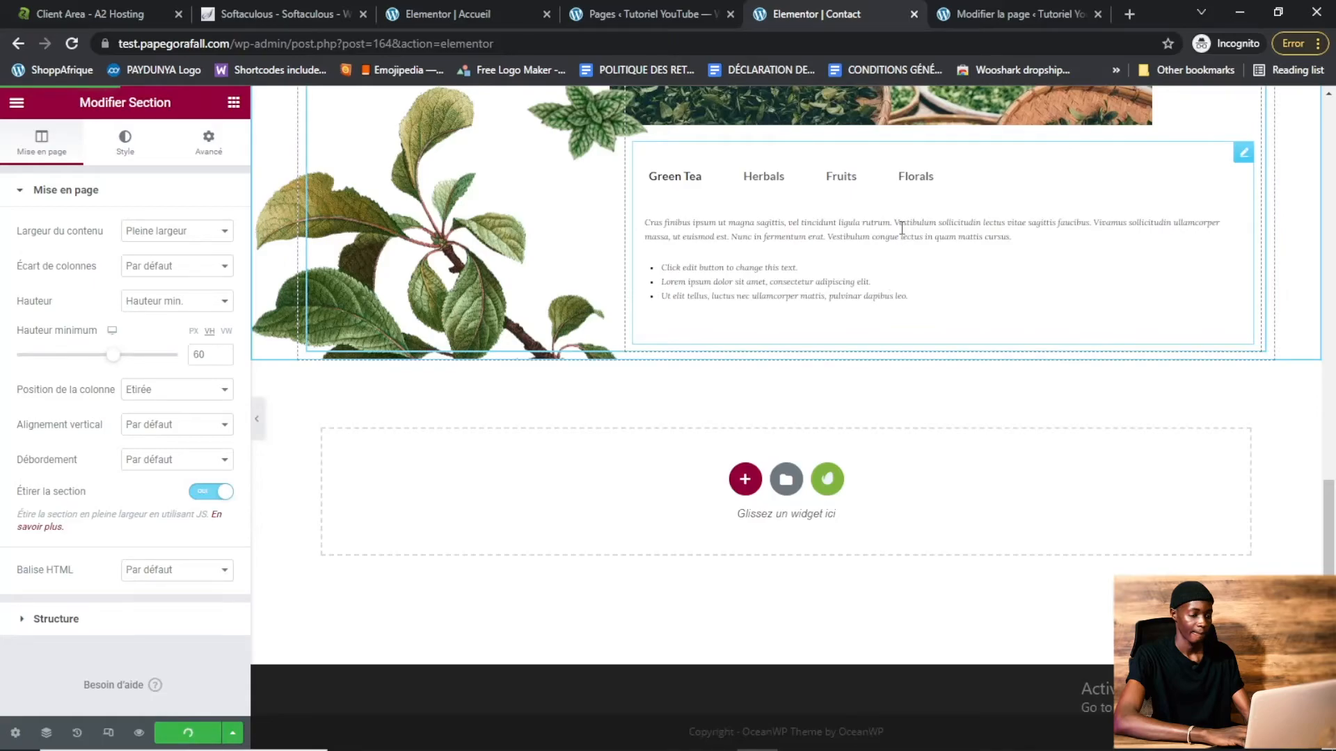
Insert the Tea Shoppe kit's About Us template into the A Propos page with Elementor, then close its tab
click(914, 14)
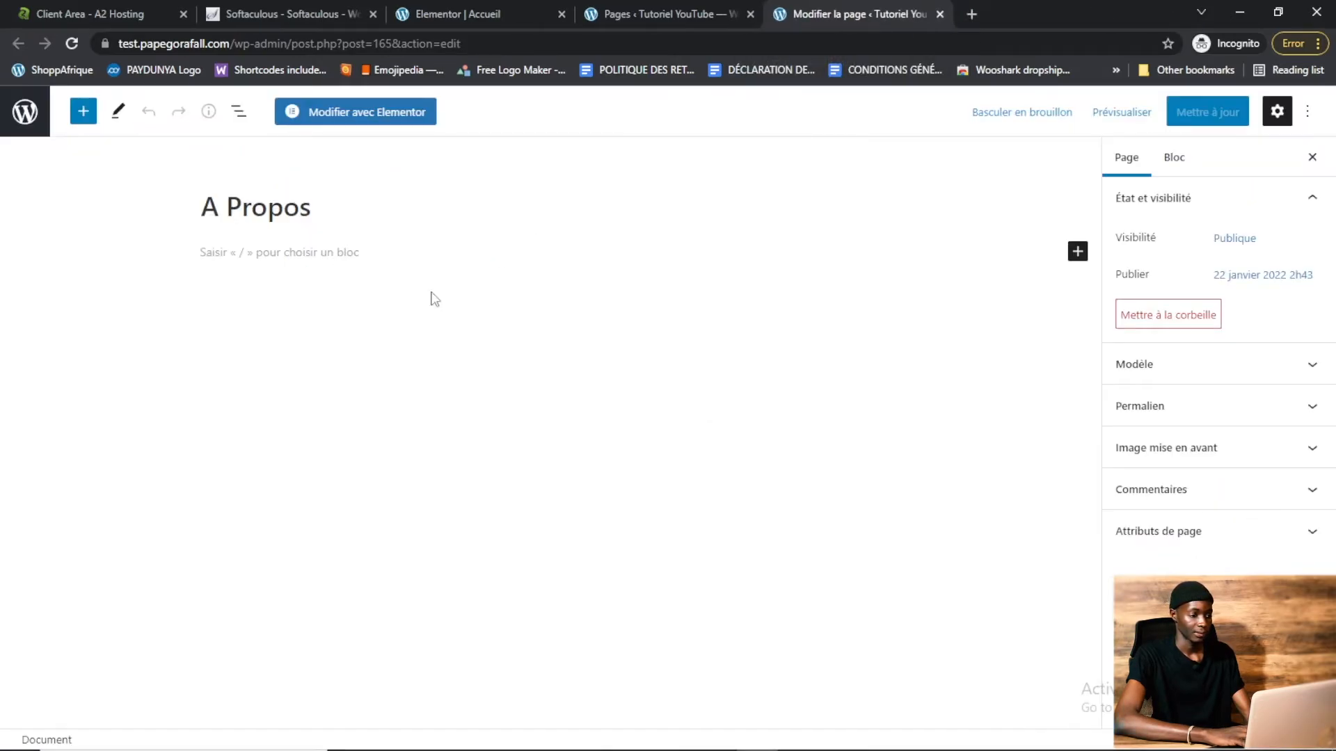
click(341, 115)
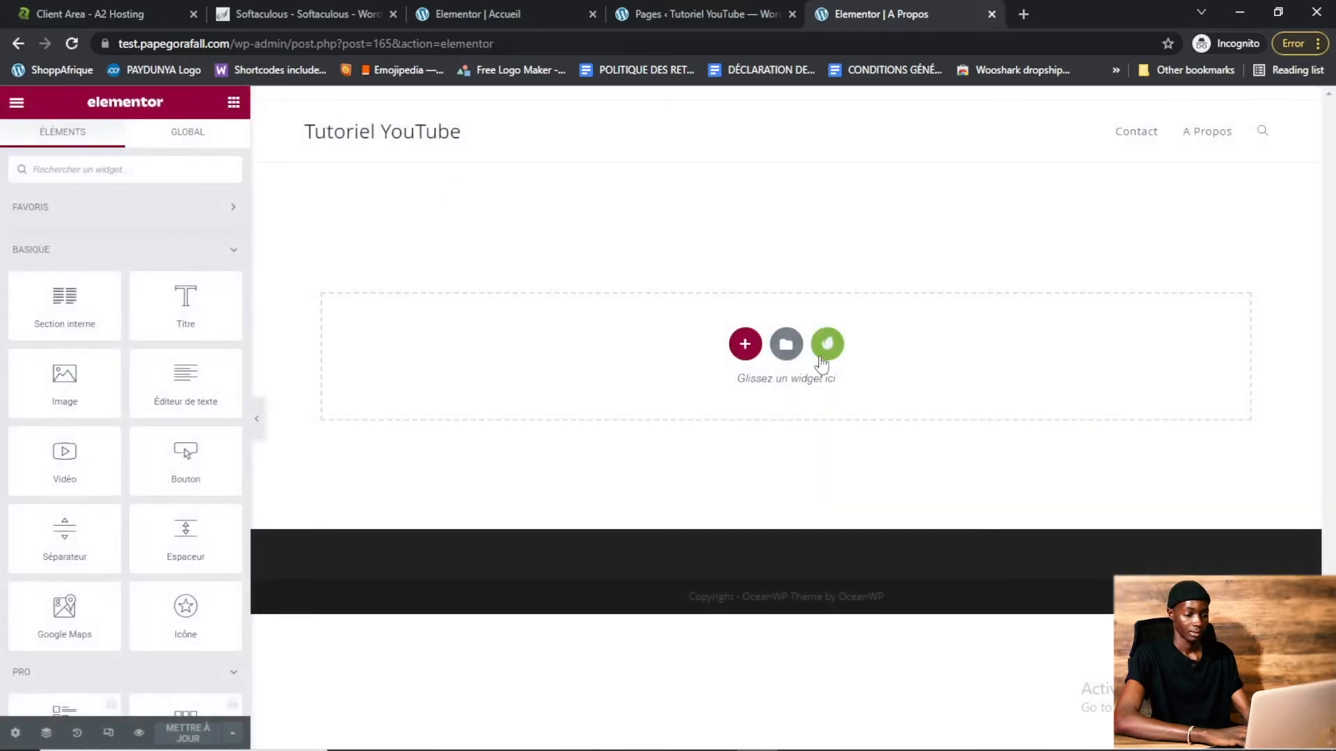
click(822, 352)
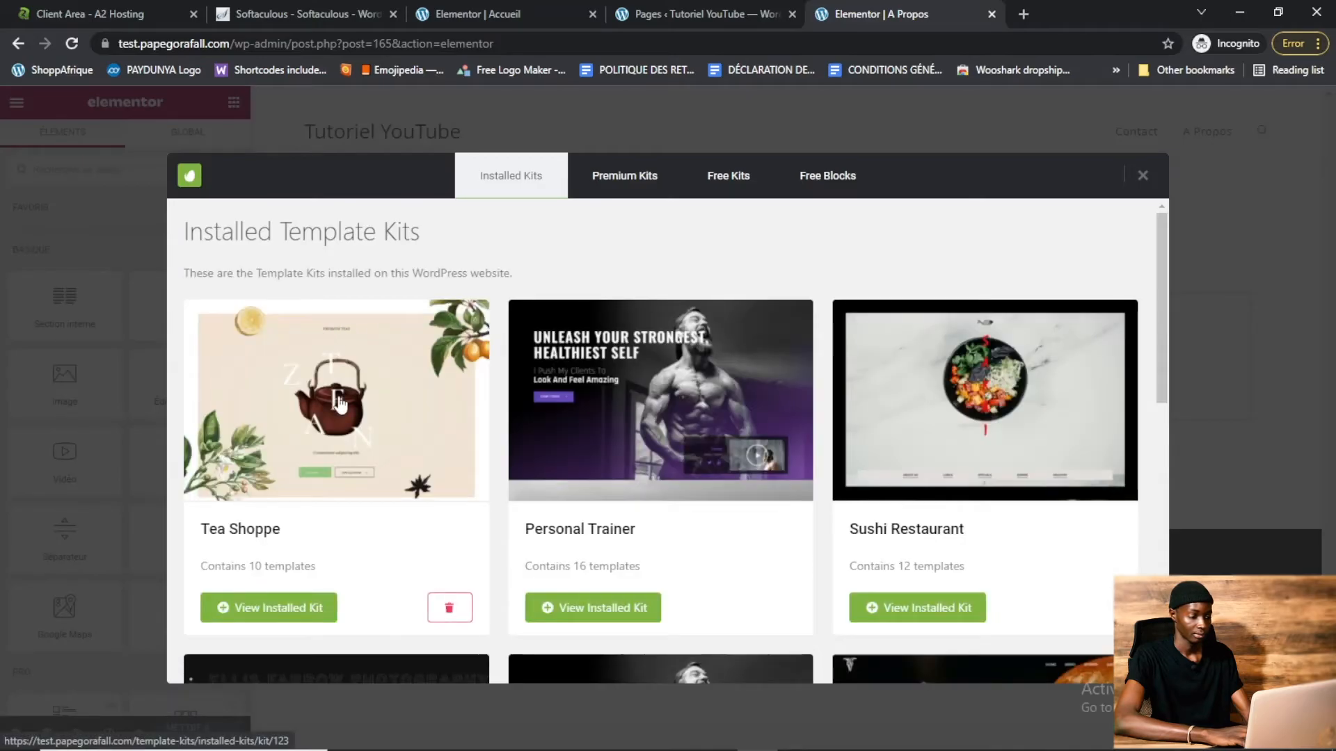
click(340, 398)
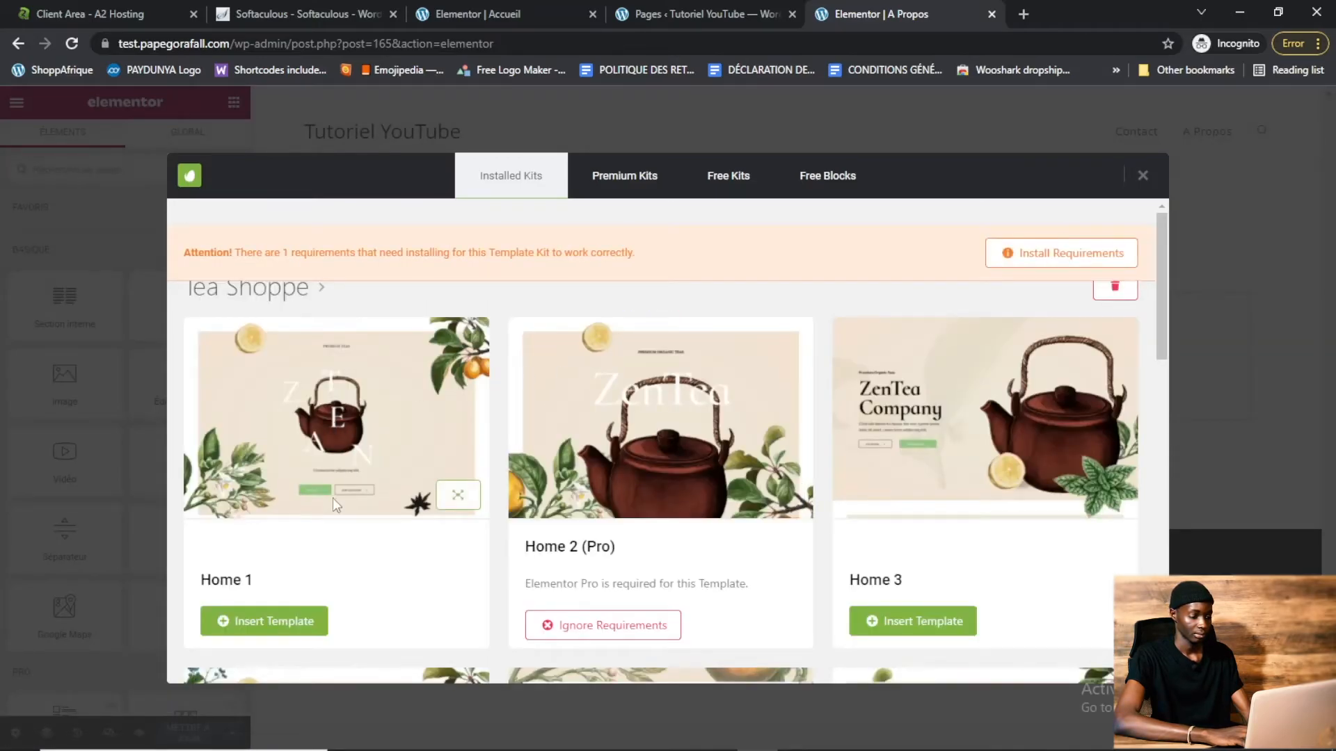
drag(1163, 294, 1174, 544)
click(258, 477)
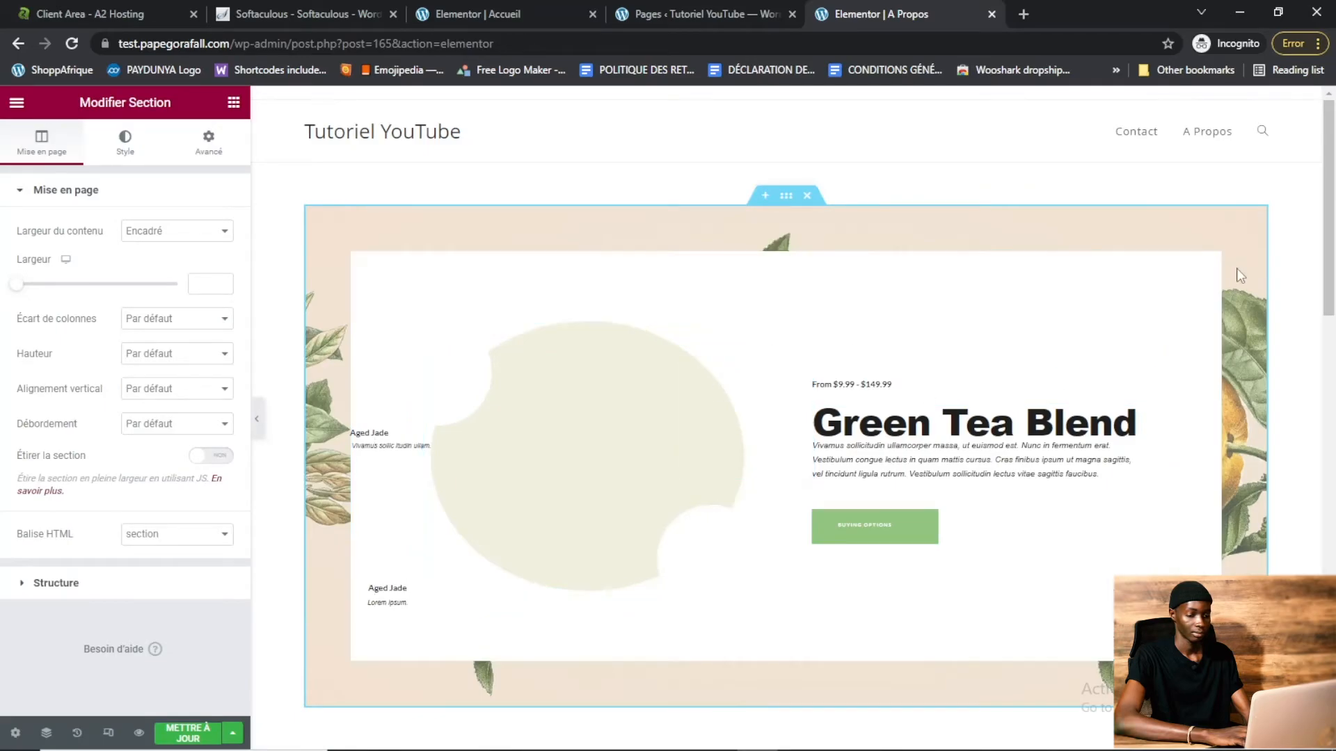
drag(1334, 219, 1333, 456)
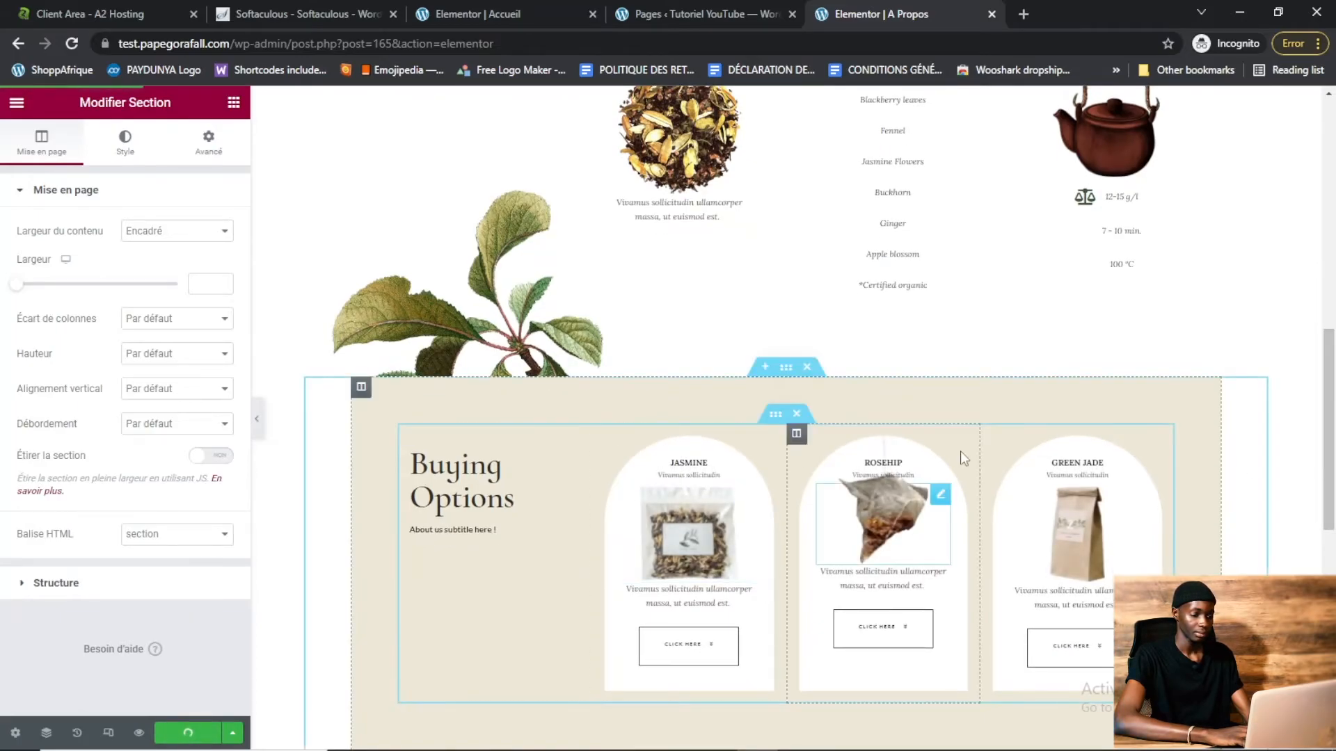
drag(1334, 402, 1334, 167)
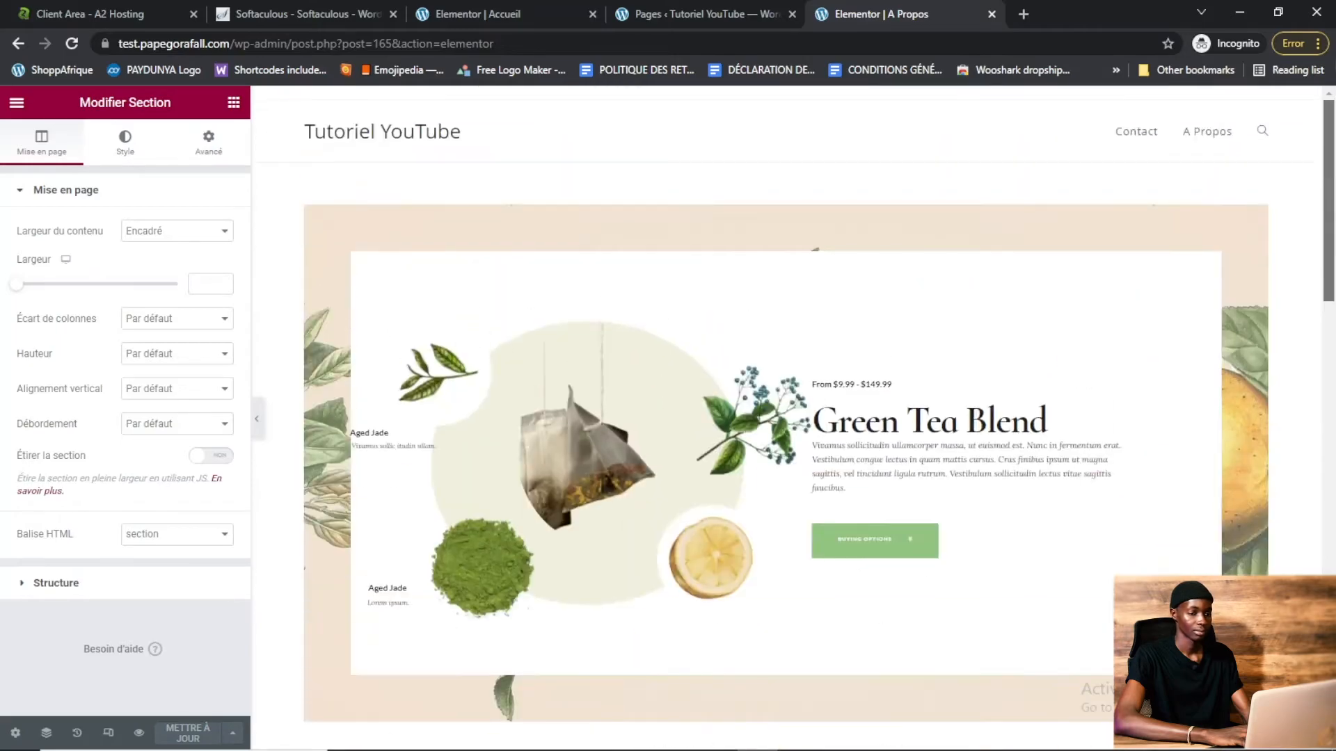
click(991, 15)
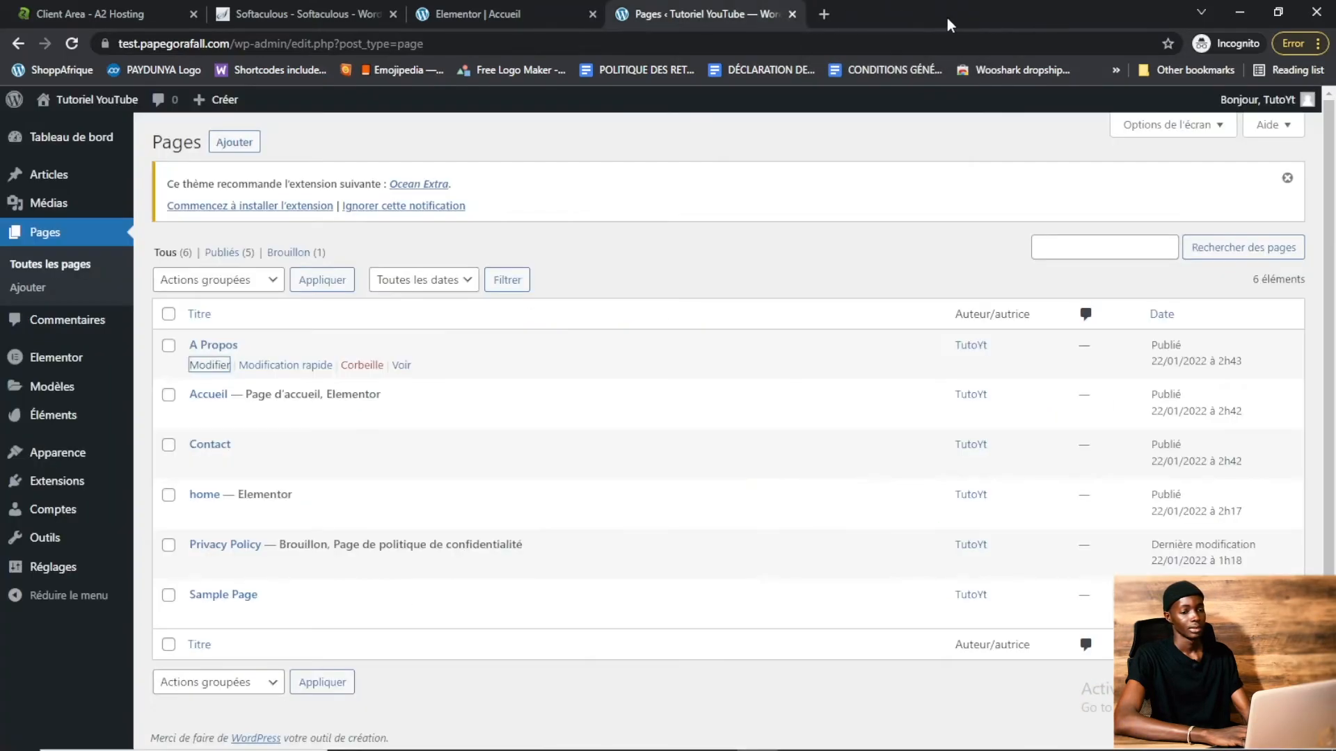
Load the live site test.papegorafall.com in a new tab
text(tes)
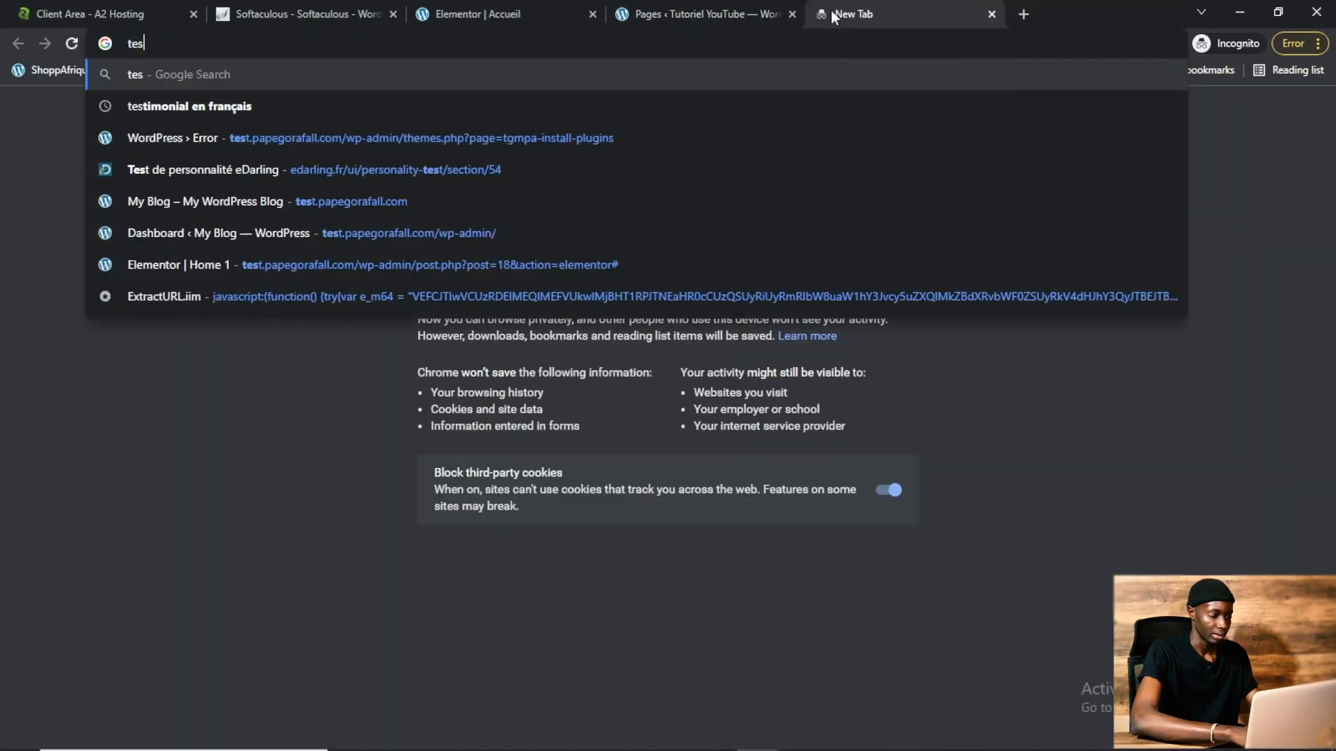
text(t.pape)
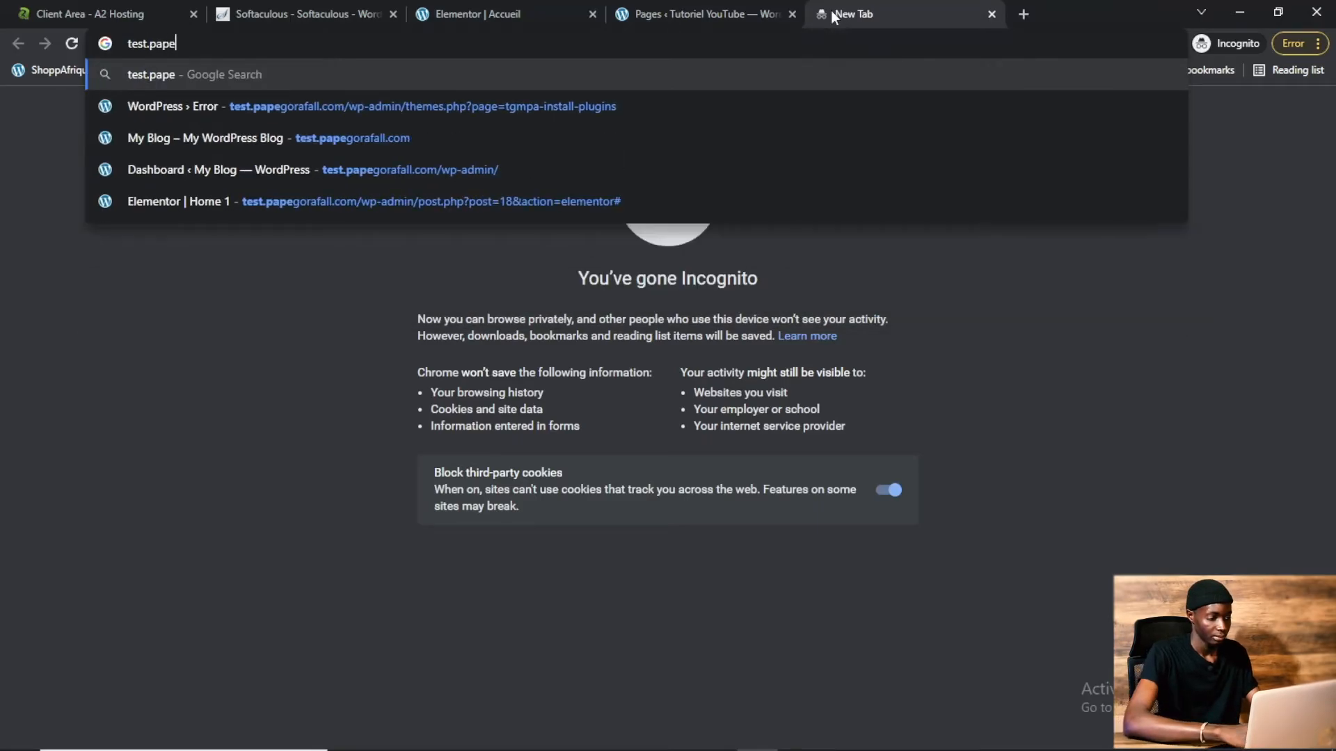
text(gora)
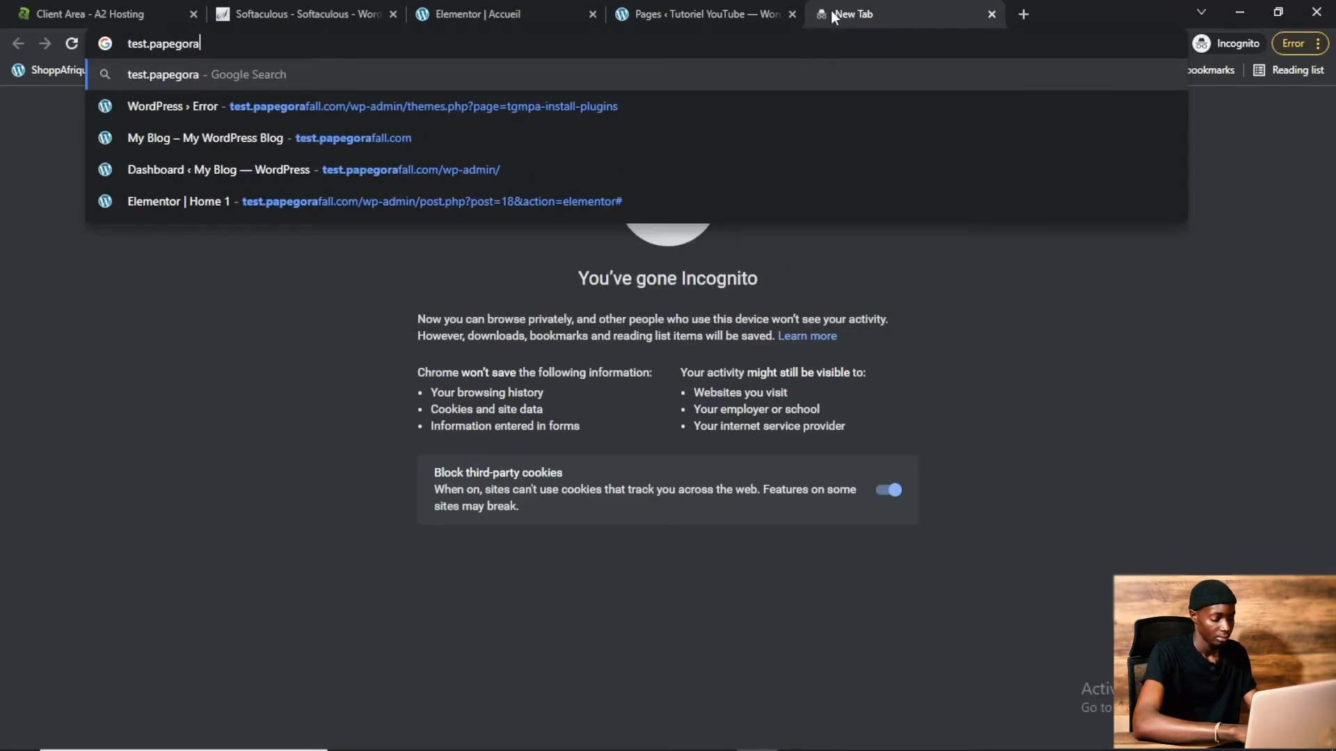
text(fall.)
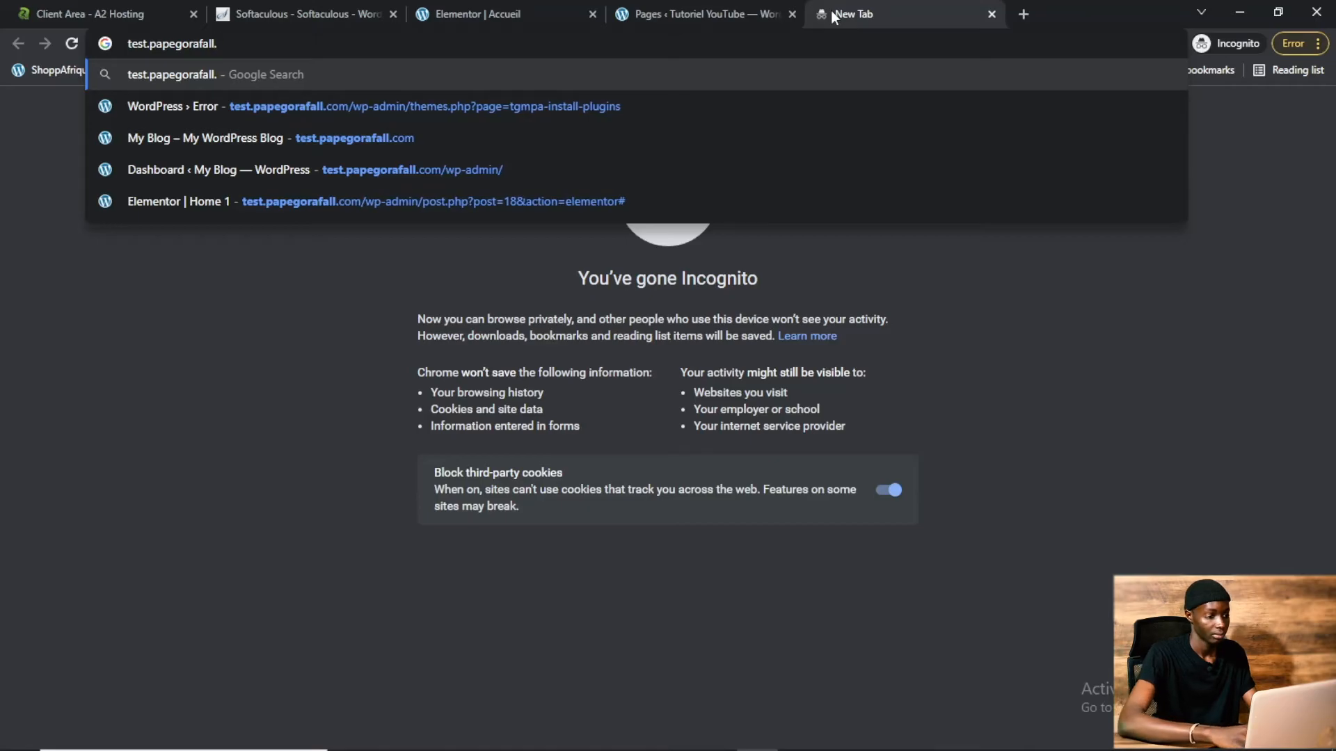
text(com)
key(Return)
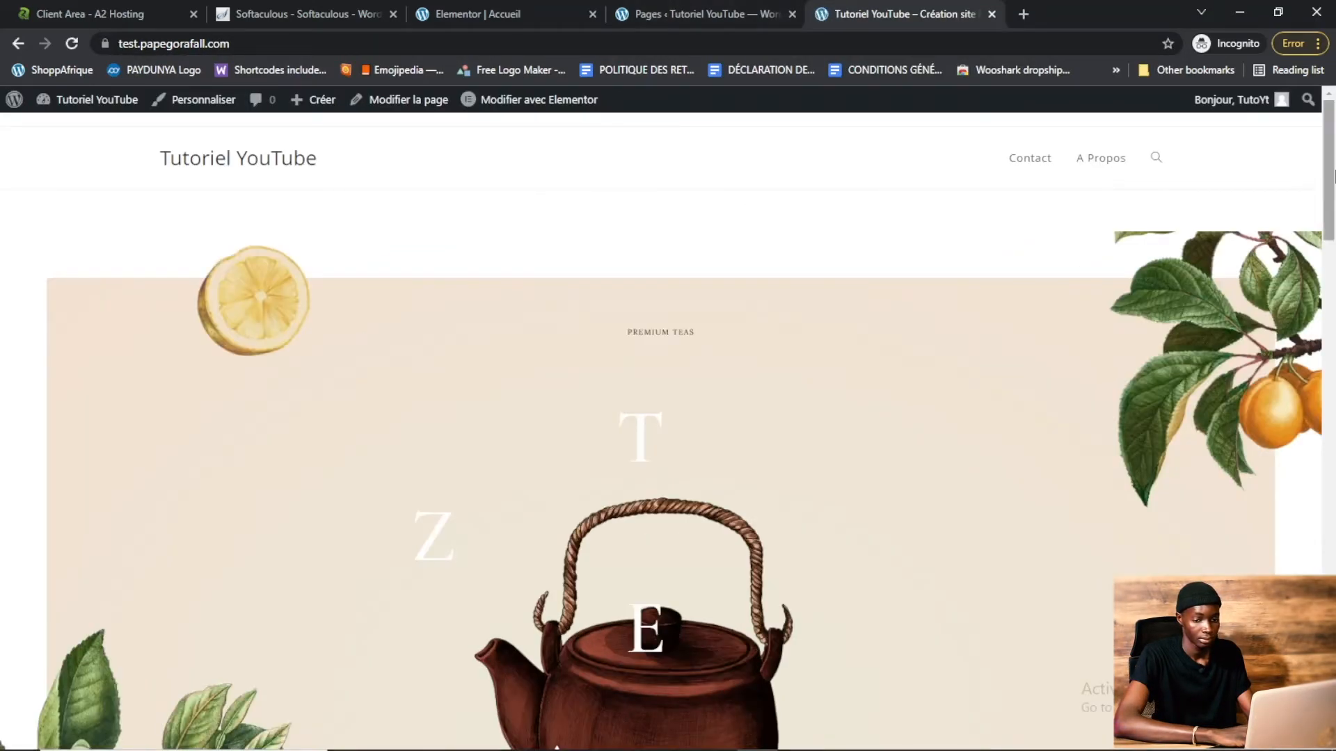
mouse_move(1334, 176)
mouse_down()
mouse_move(1333, 529)
mouse_move(1334, 181)
mouse_up()
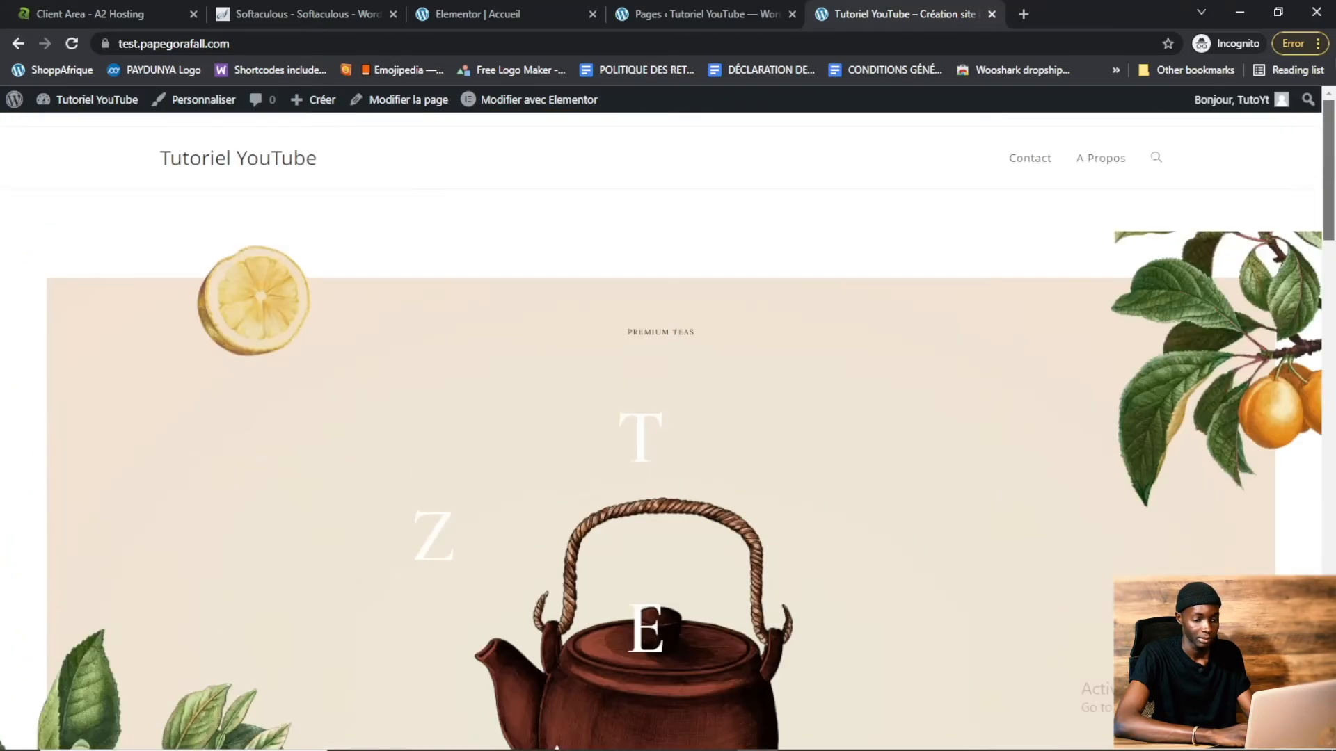
Open the Contact page from the site menu, then return to the homepage
click(1028, 164)
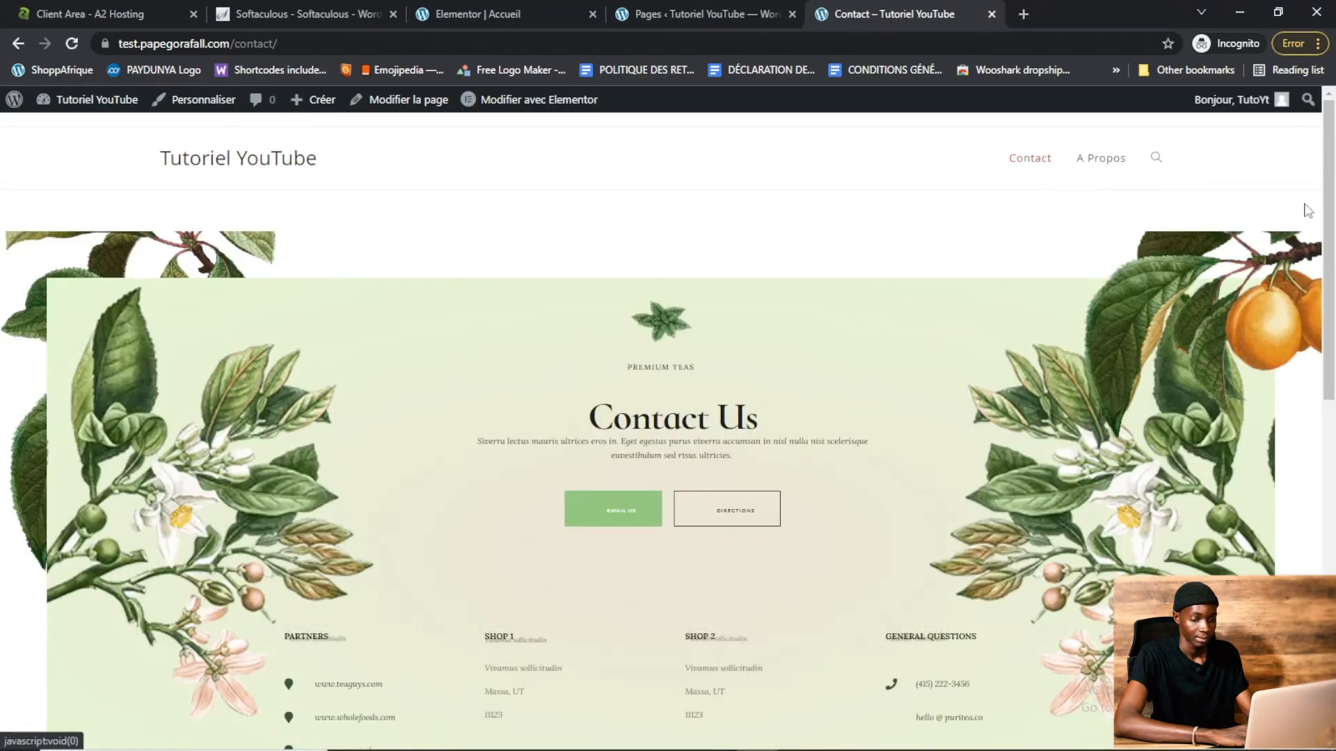
mouse_move(1334, 207)
mouse_down()
mouse_move(1334, 541)
mouse_move(1334, 208)
mouse_up()
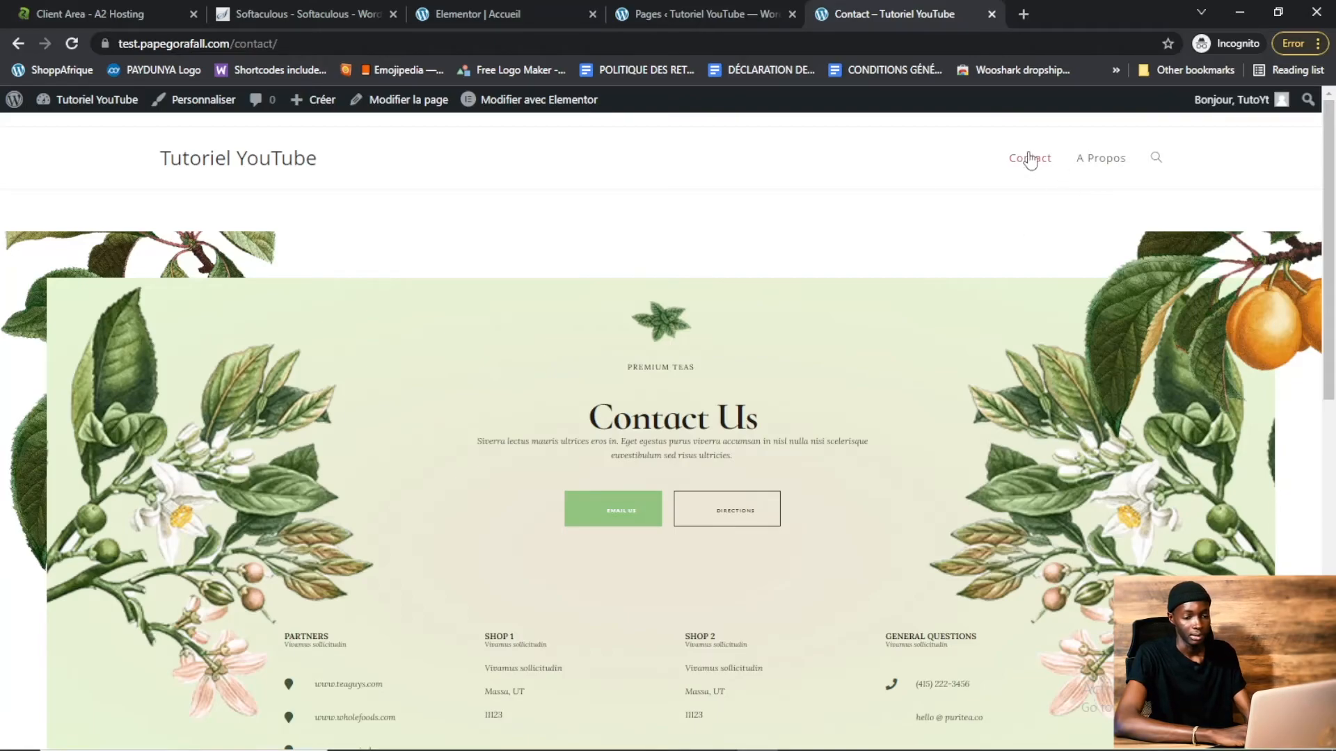
click(222, 160)
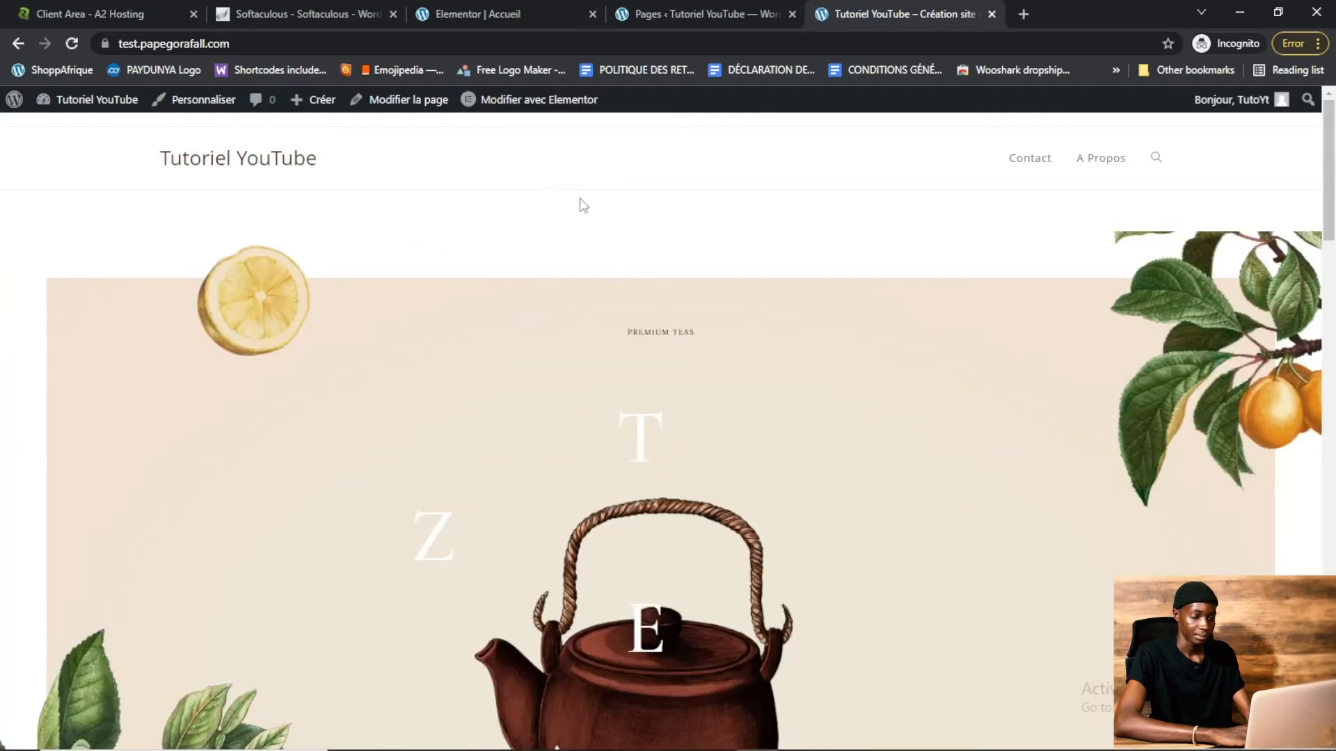
Edit the homepage with Elementor and replace the Premium Blends of Herbs & Flowers heading with fhduhudeis
click(553, 109)
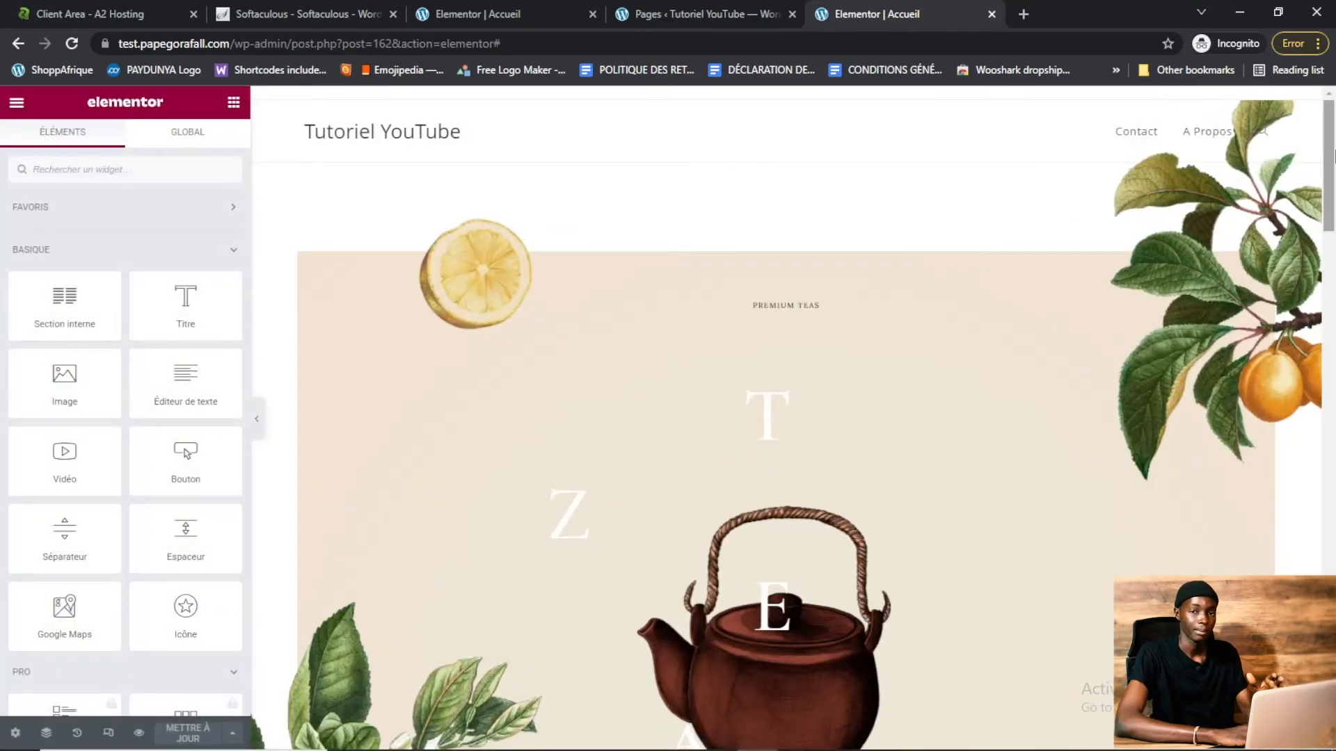
scroll(635, 313, down, 10)
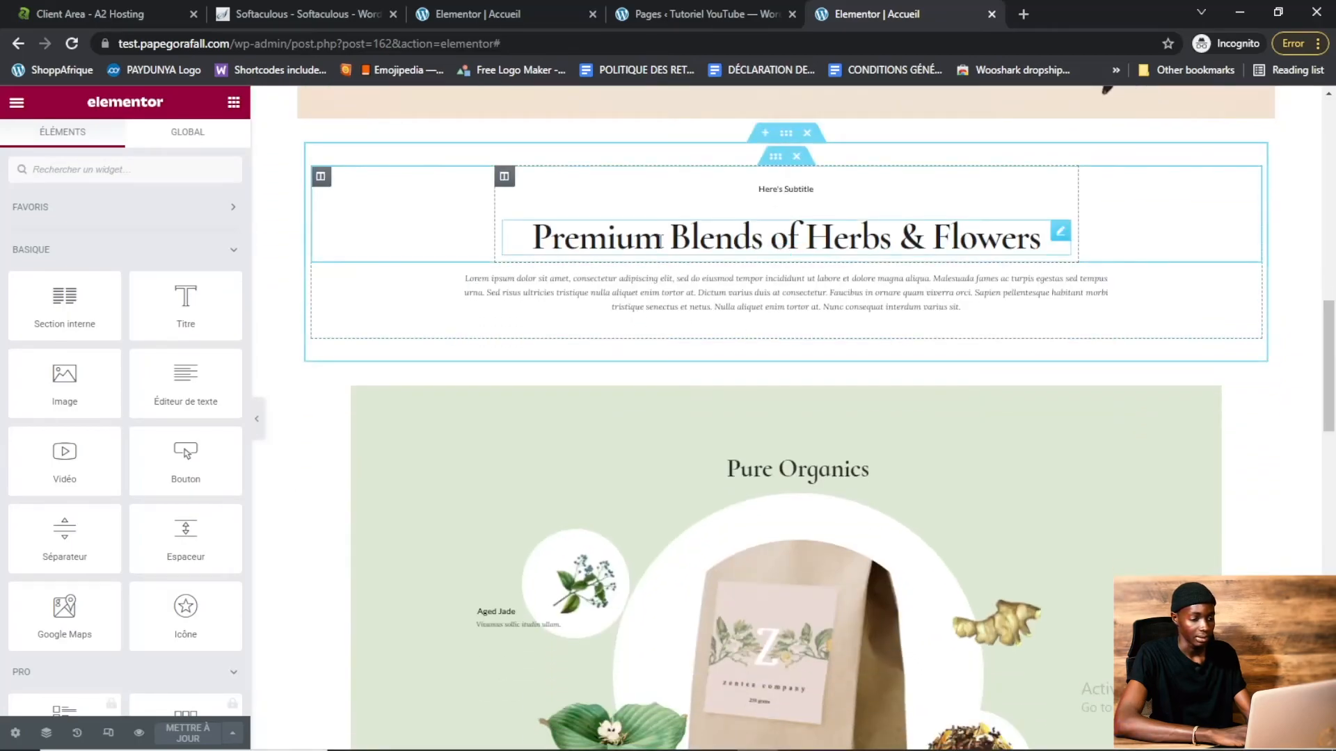
click(659, 240)
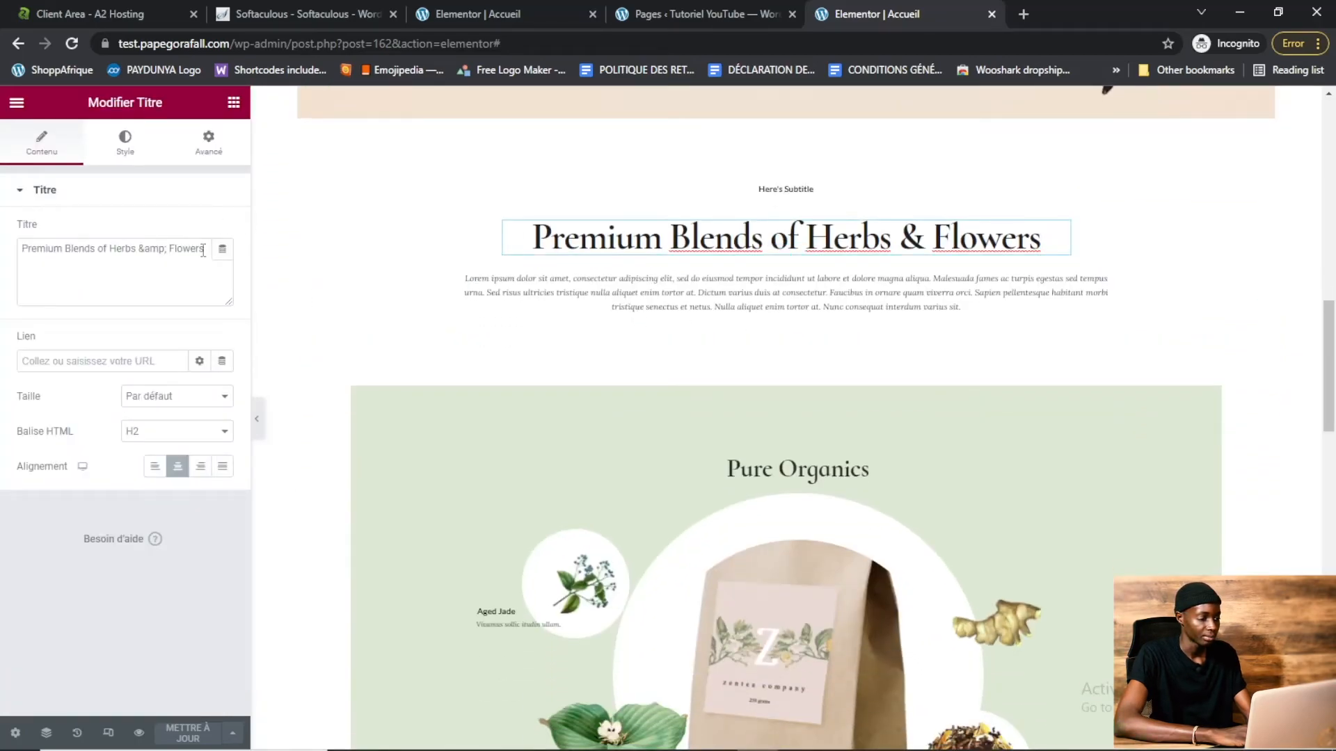
drag(204, 250, 57, 255)
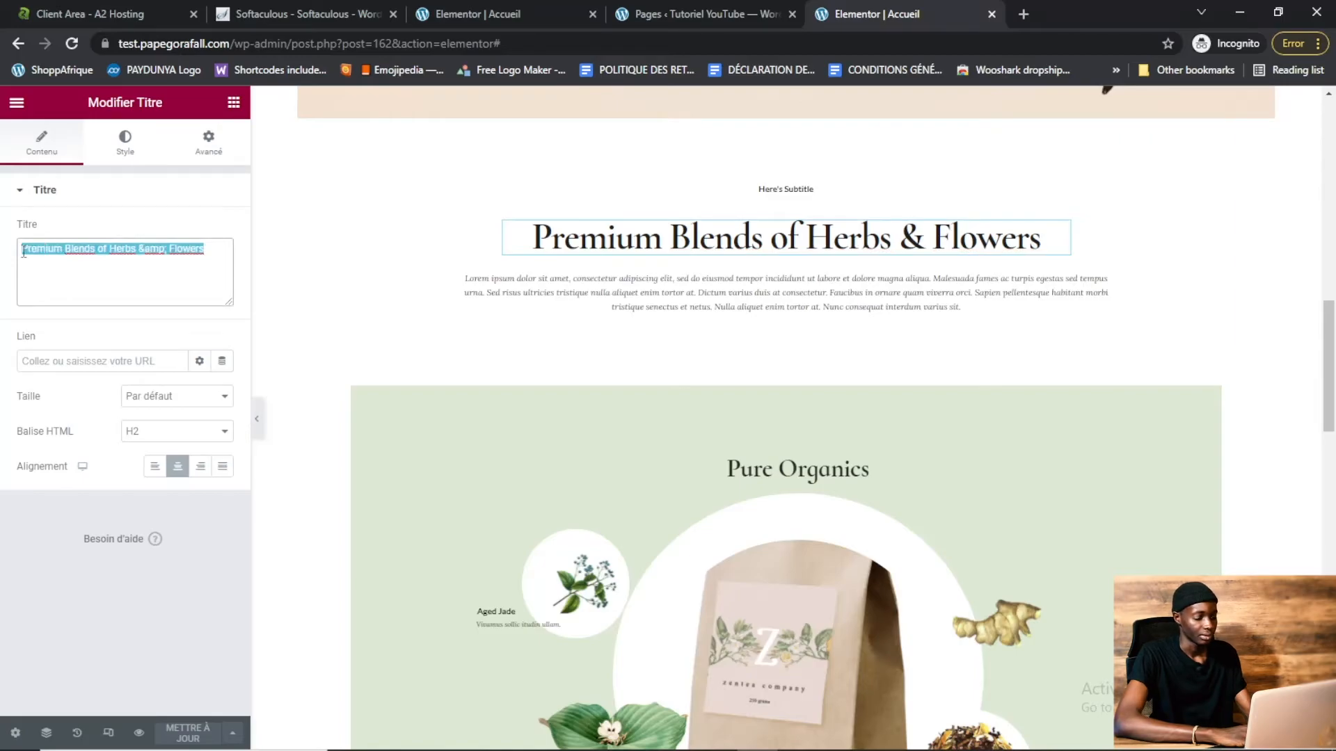
text(fhduhudeis)
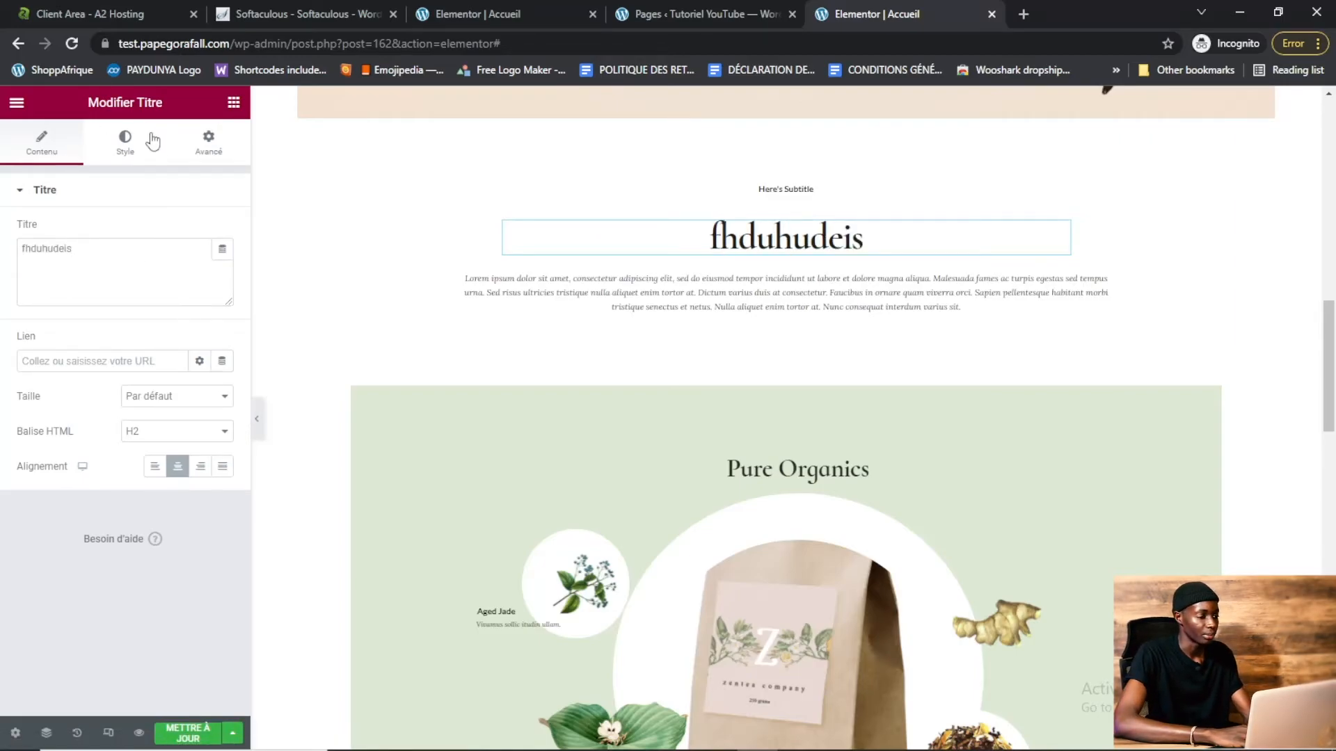
Set the heading's text colour to red #FF0000
click(127, 152)
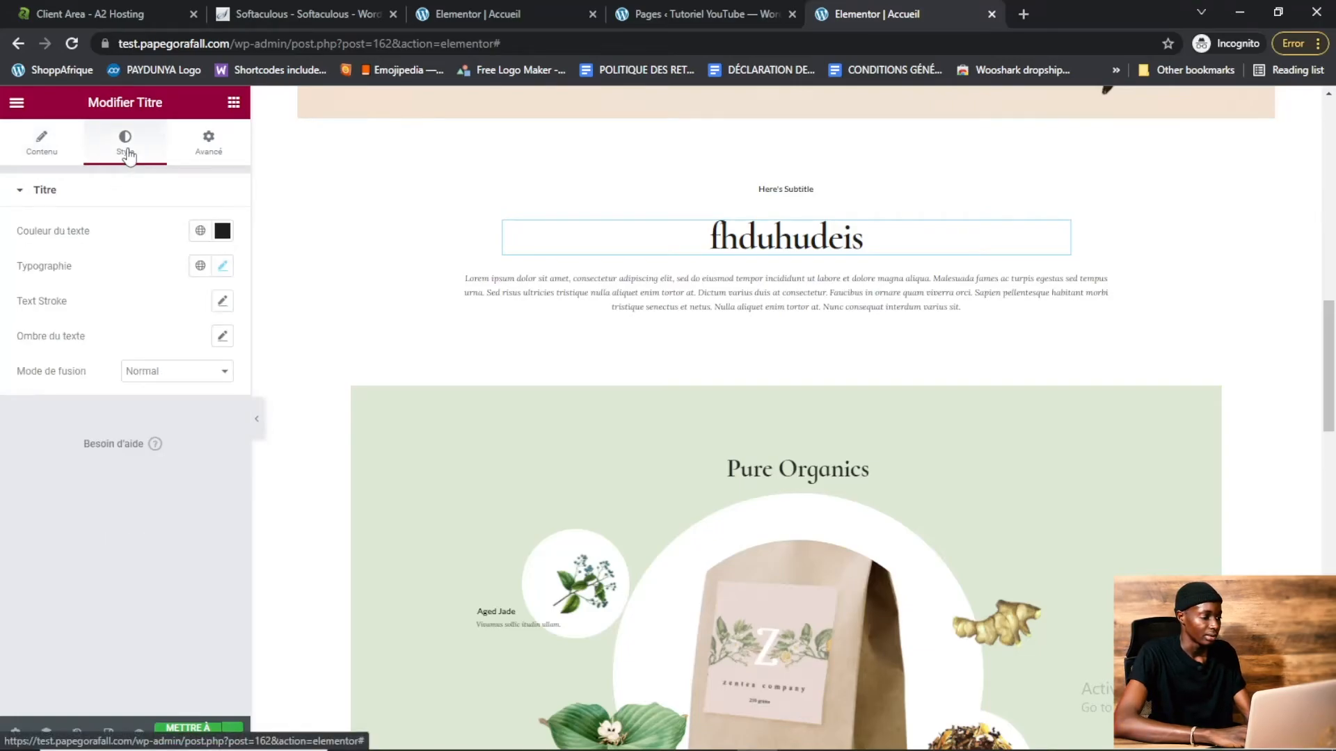
click(223, 231)
drag(155, 322, 241, 281)
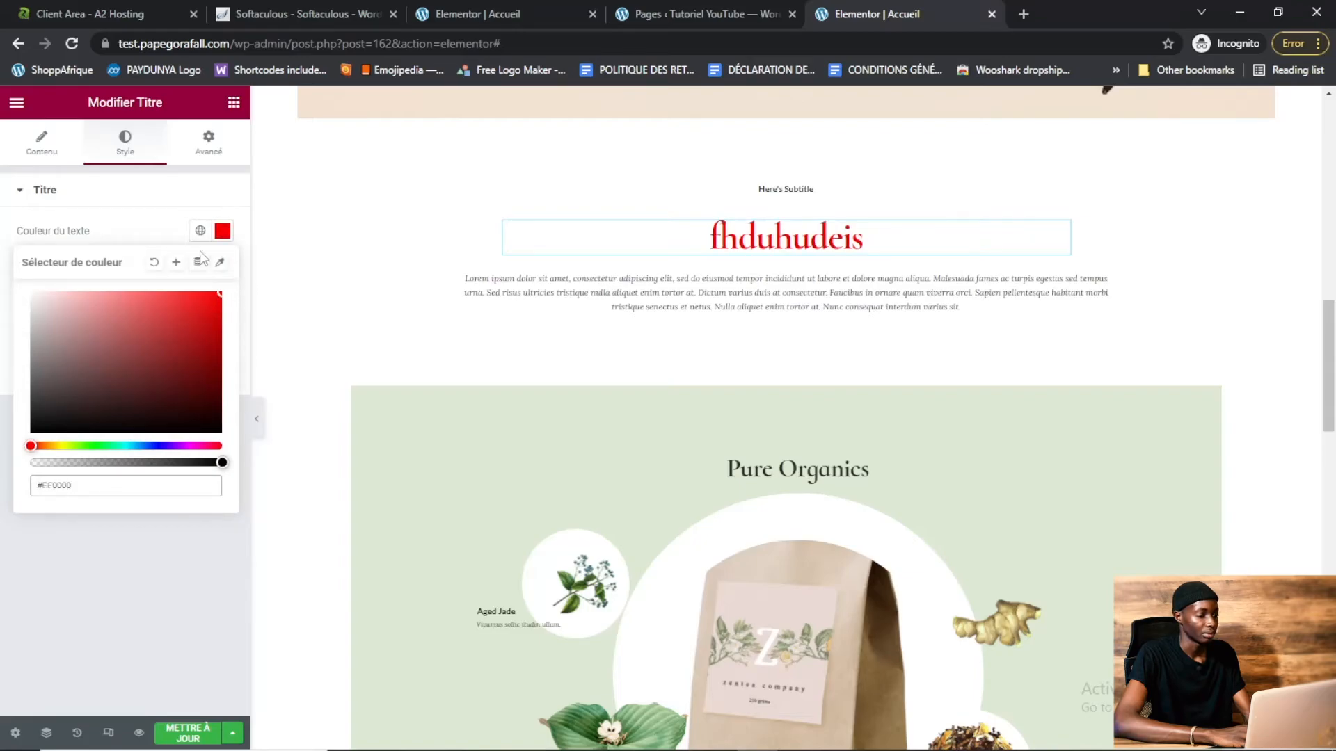
click(130, 199)
click(111, 198)
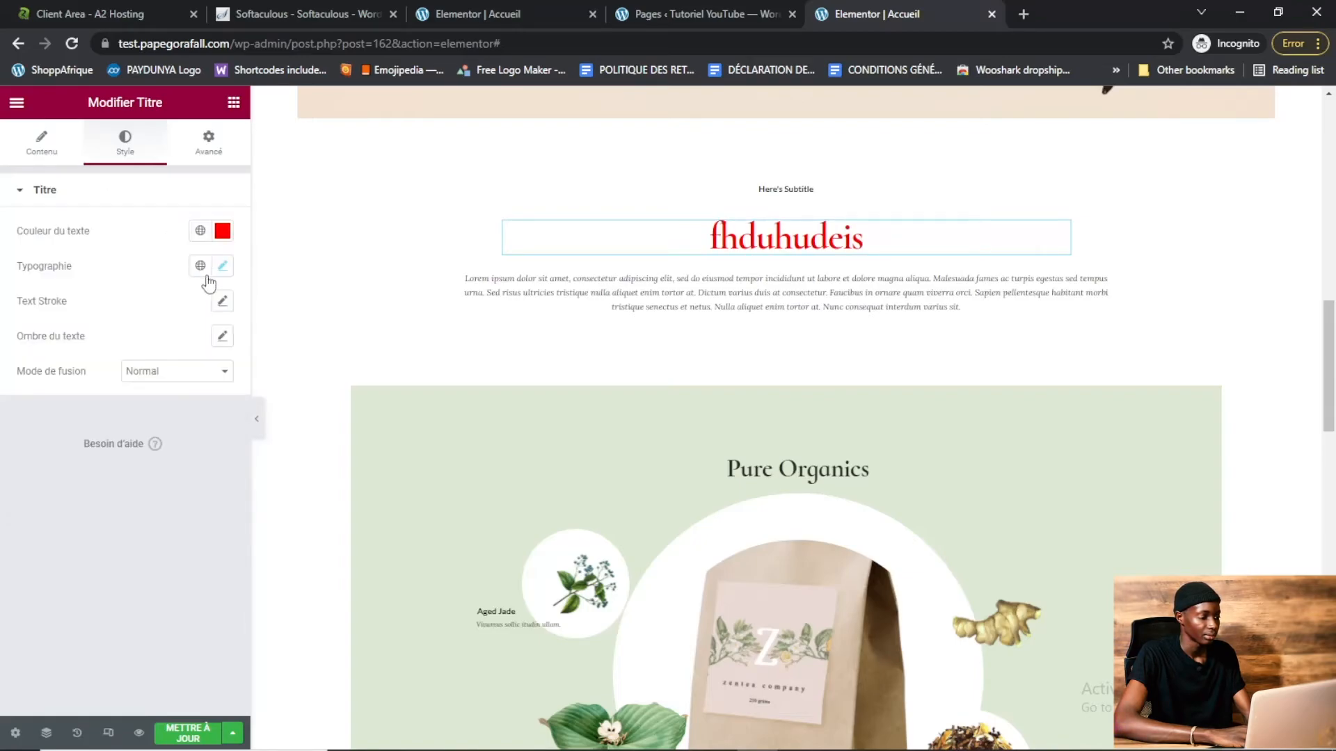
Change the heading's typography font family to Hind Vadodara
click(222, 268)
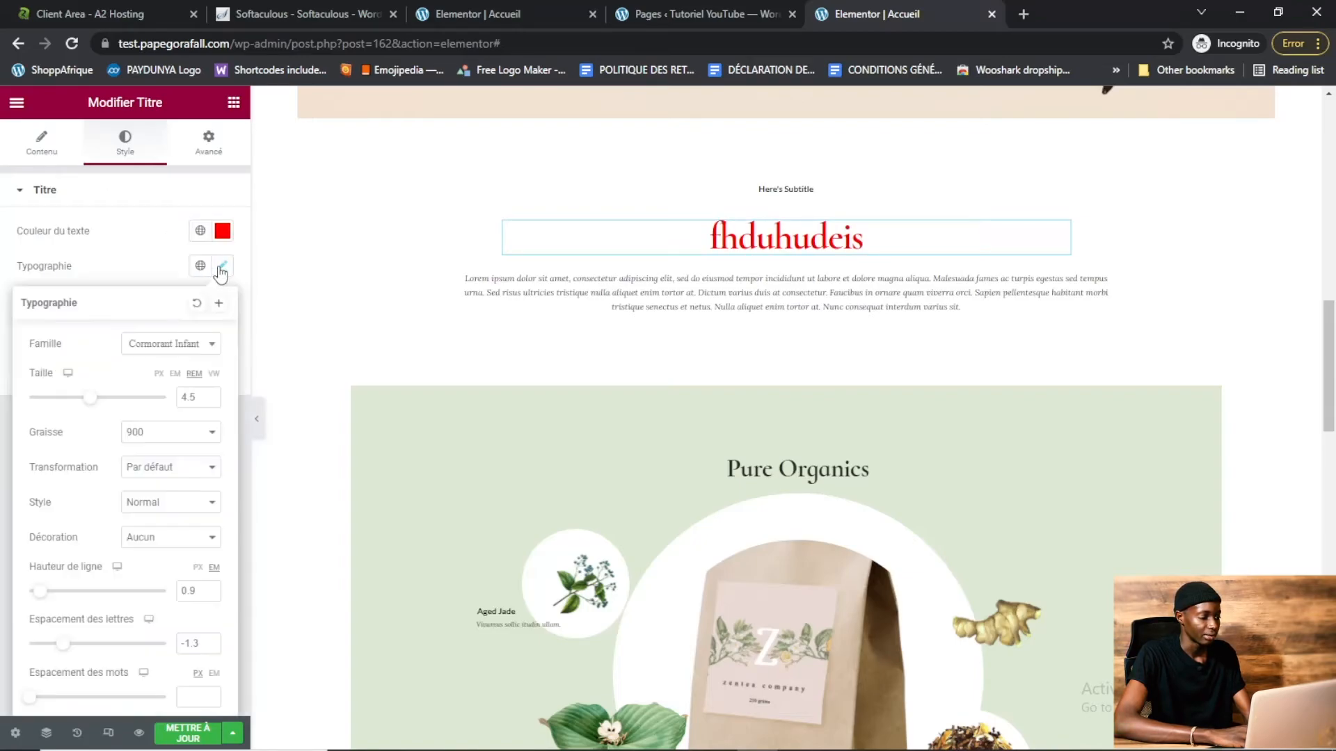
click(213, 352)
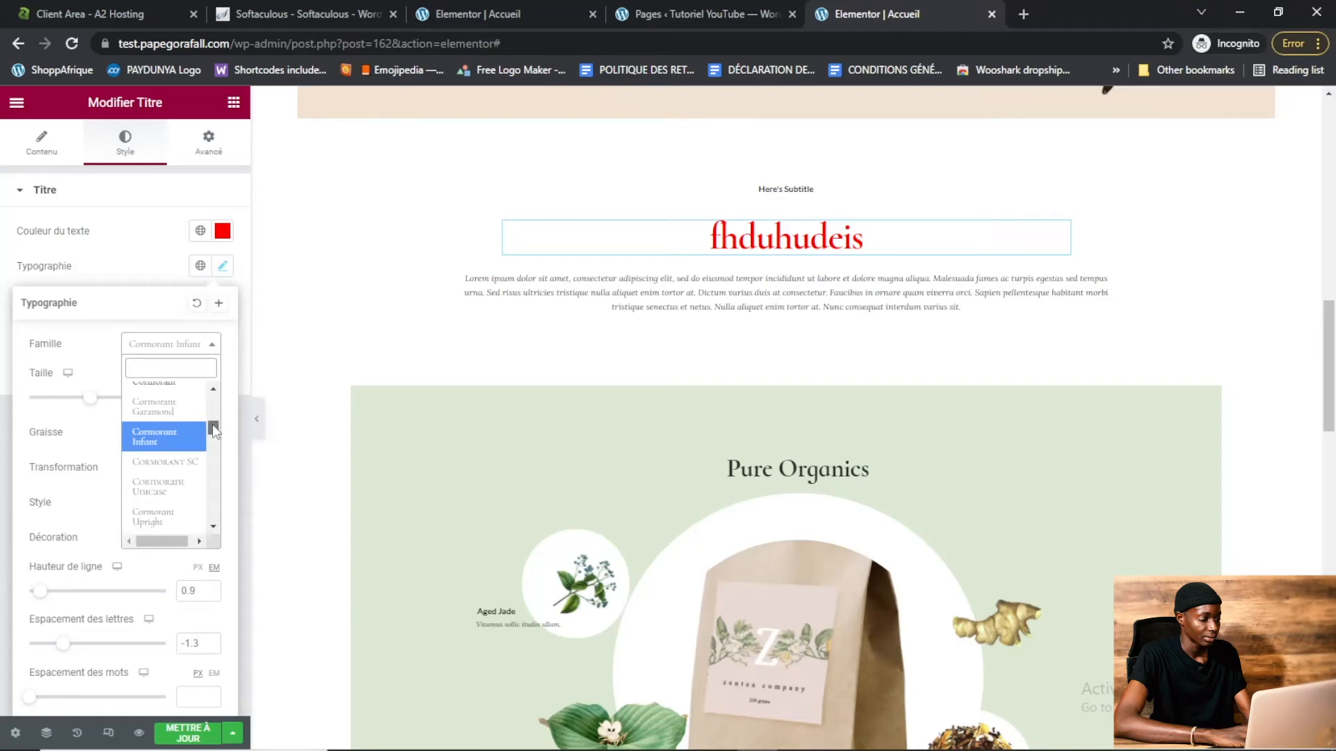
drag(212, 425, 213, 444)
click(161, 454)
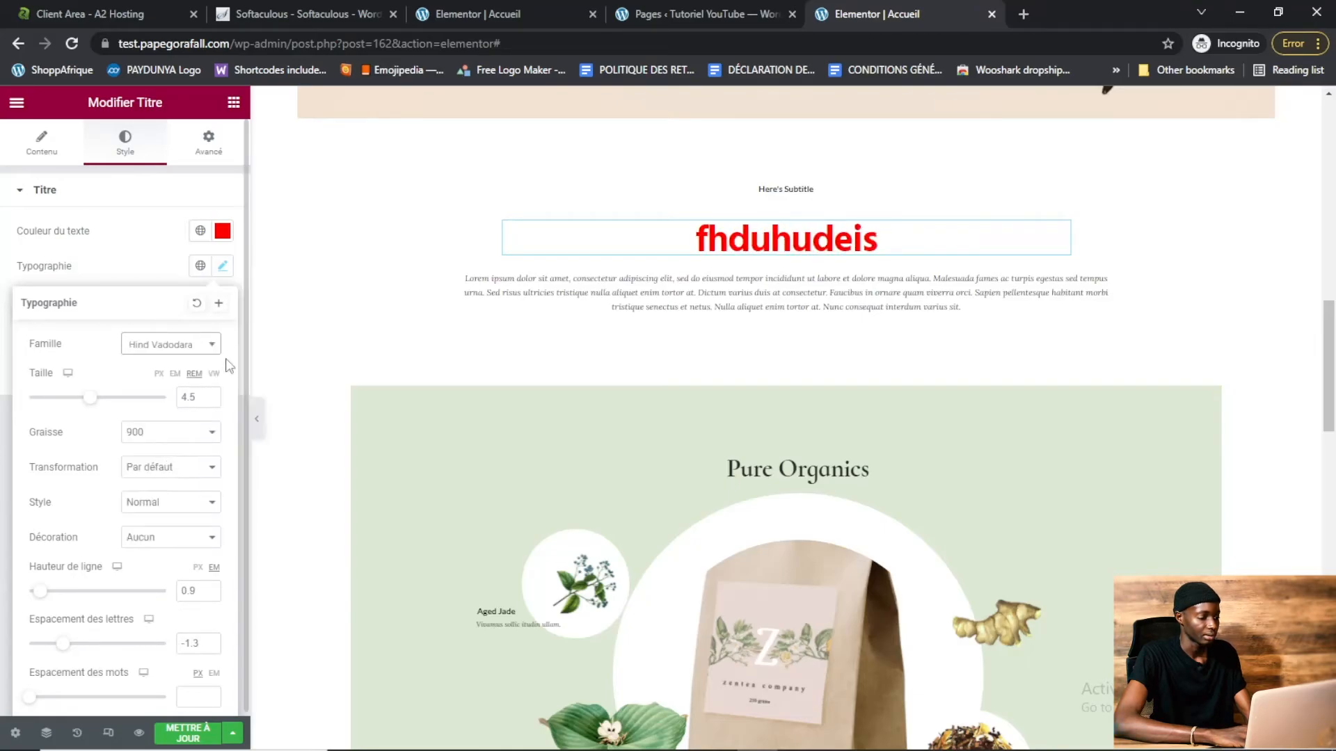
Set the heading's font size to 5.2 rem and its weight to 600
click(217, 355)
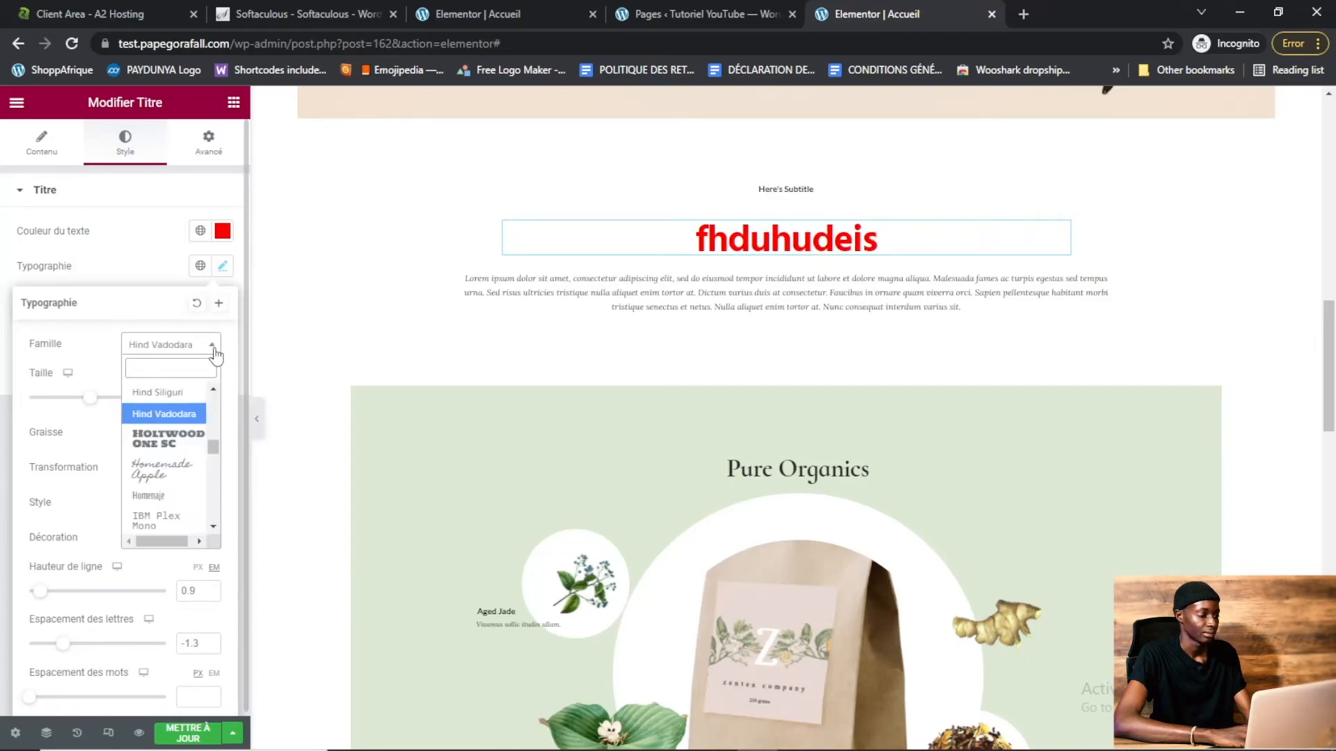
click(216, 355)
drag(93, 407, 104, 405)
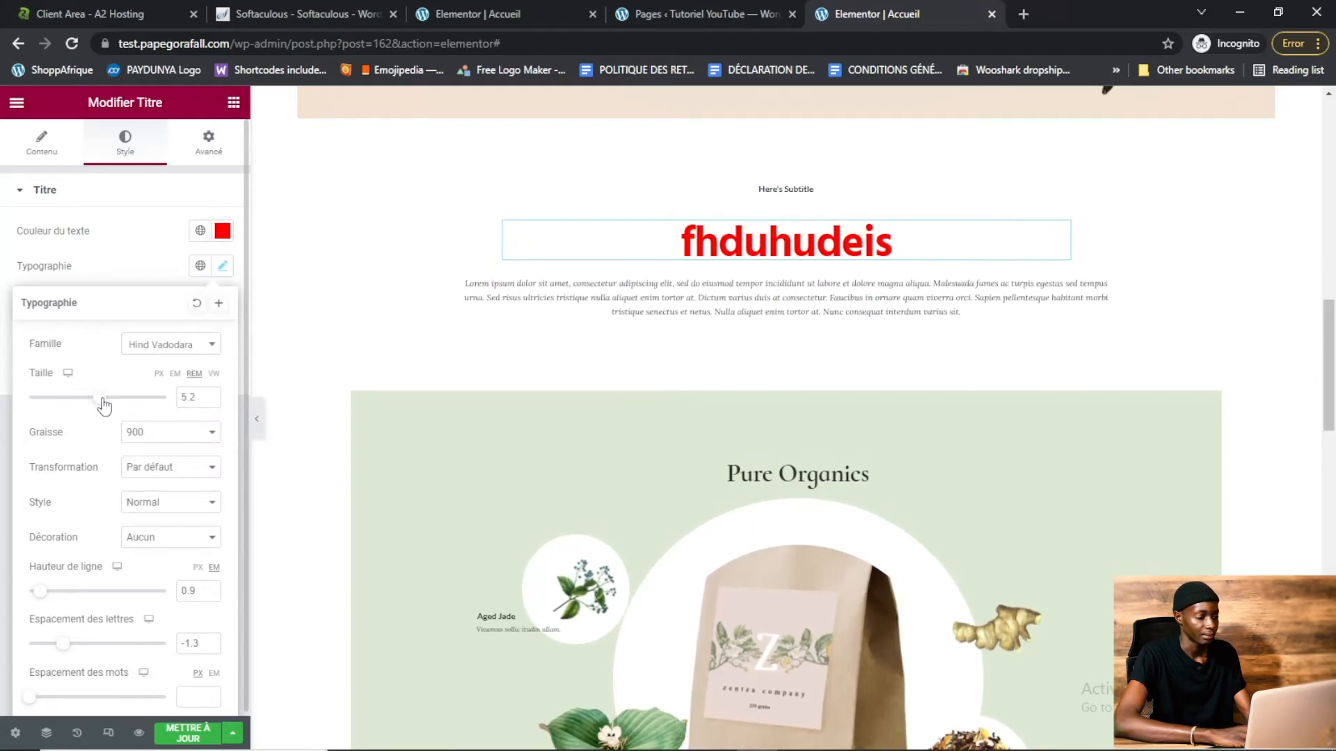
click(180, 438)
click(174, 518)
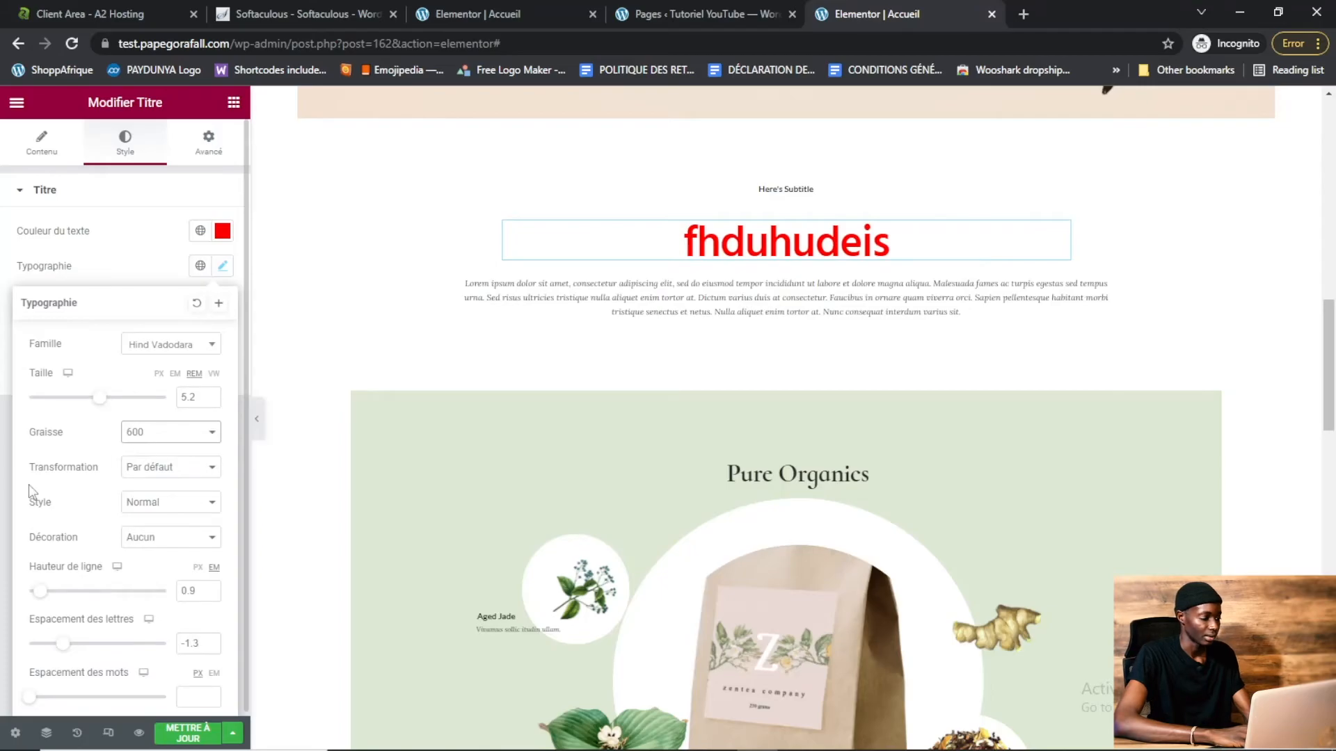
click(104, 242)
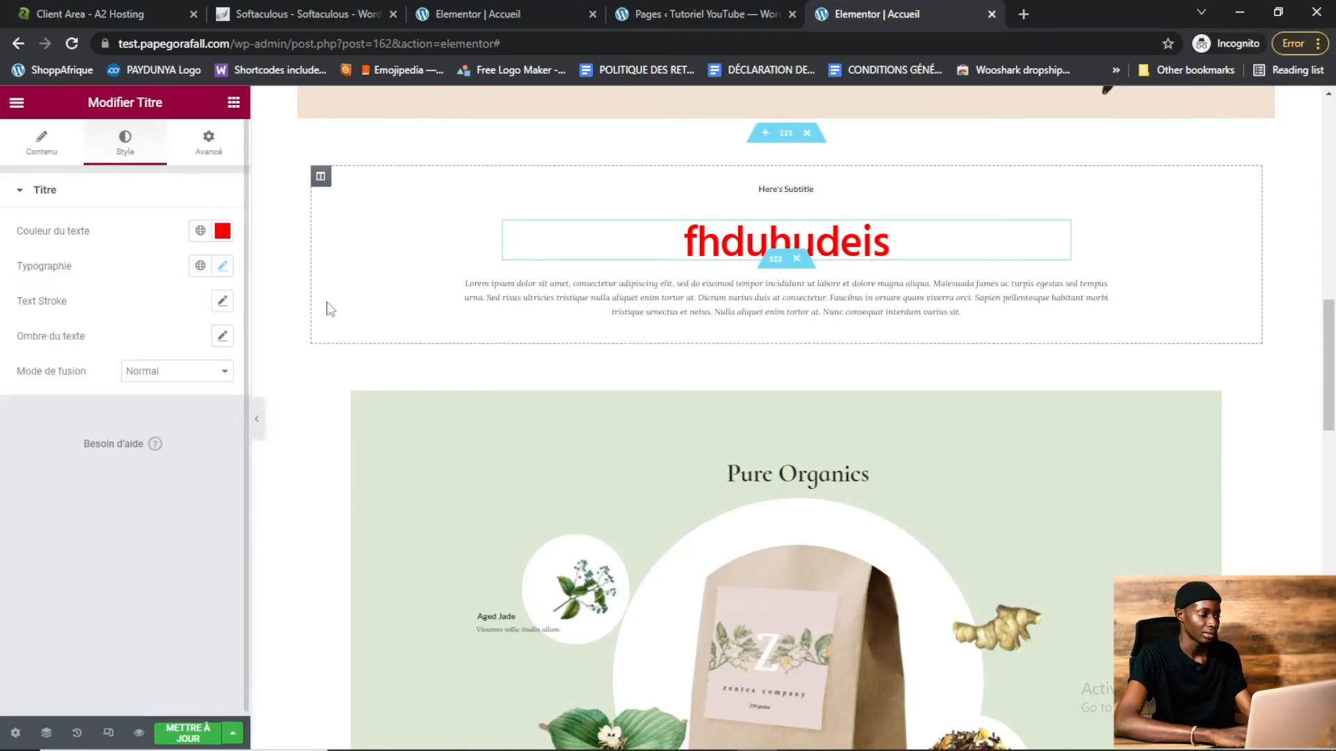
Try to replace the Orange Monkey tea image with a newly uploaded file from the computer
click(65, 202)
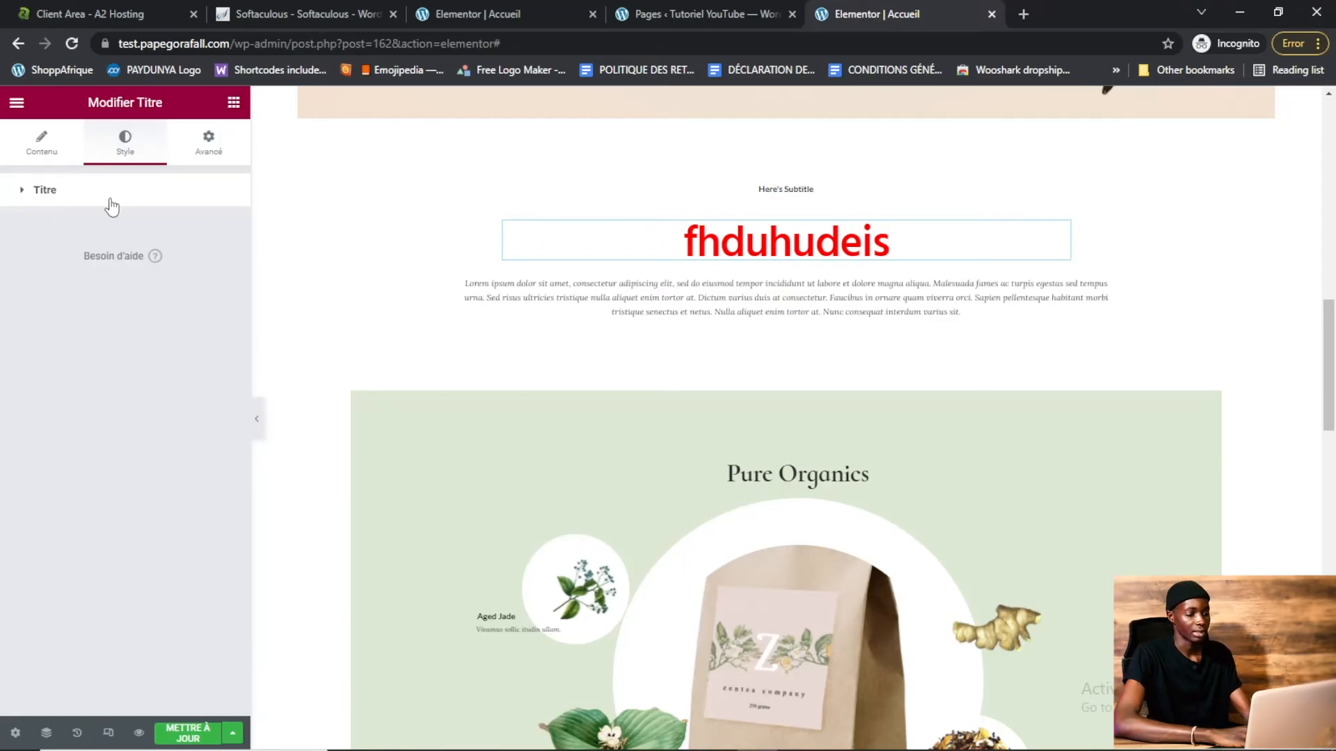
click(67, 194)
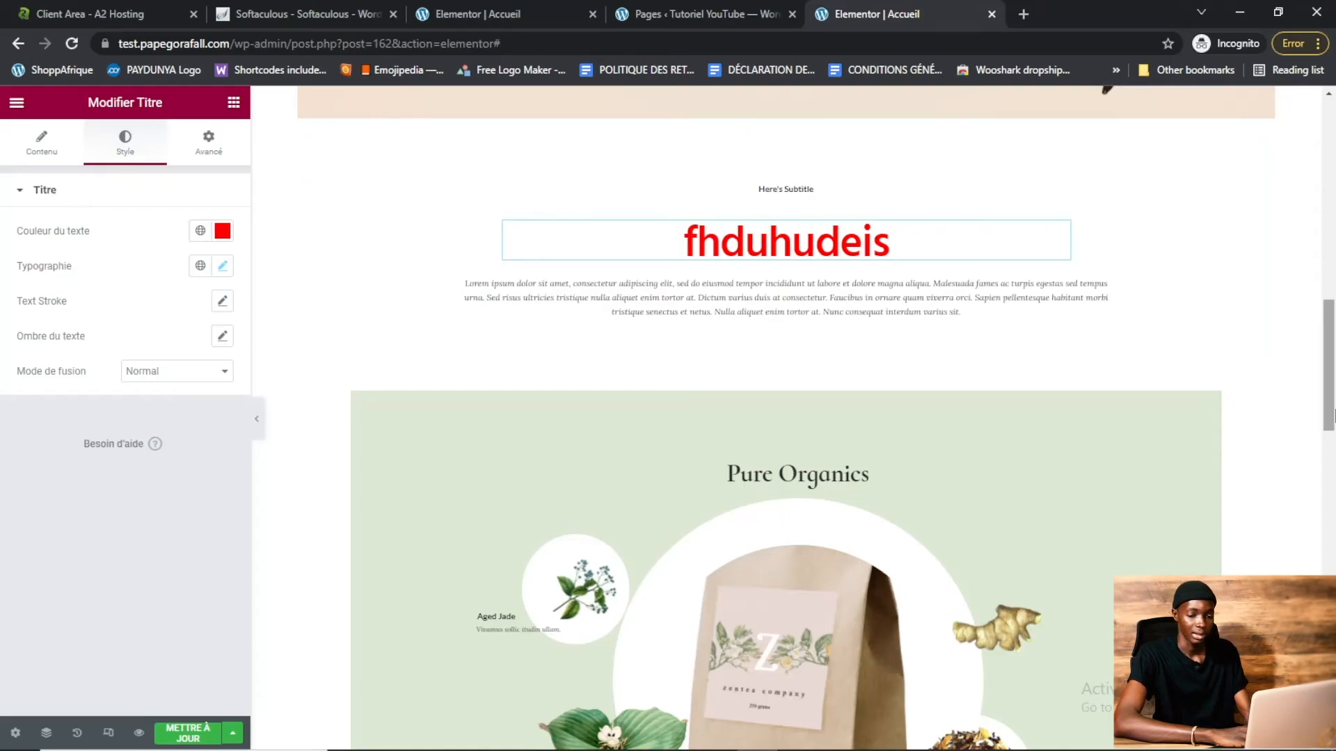
drag(1335, 348, 1333, 475)
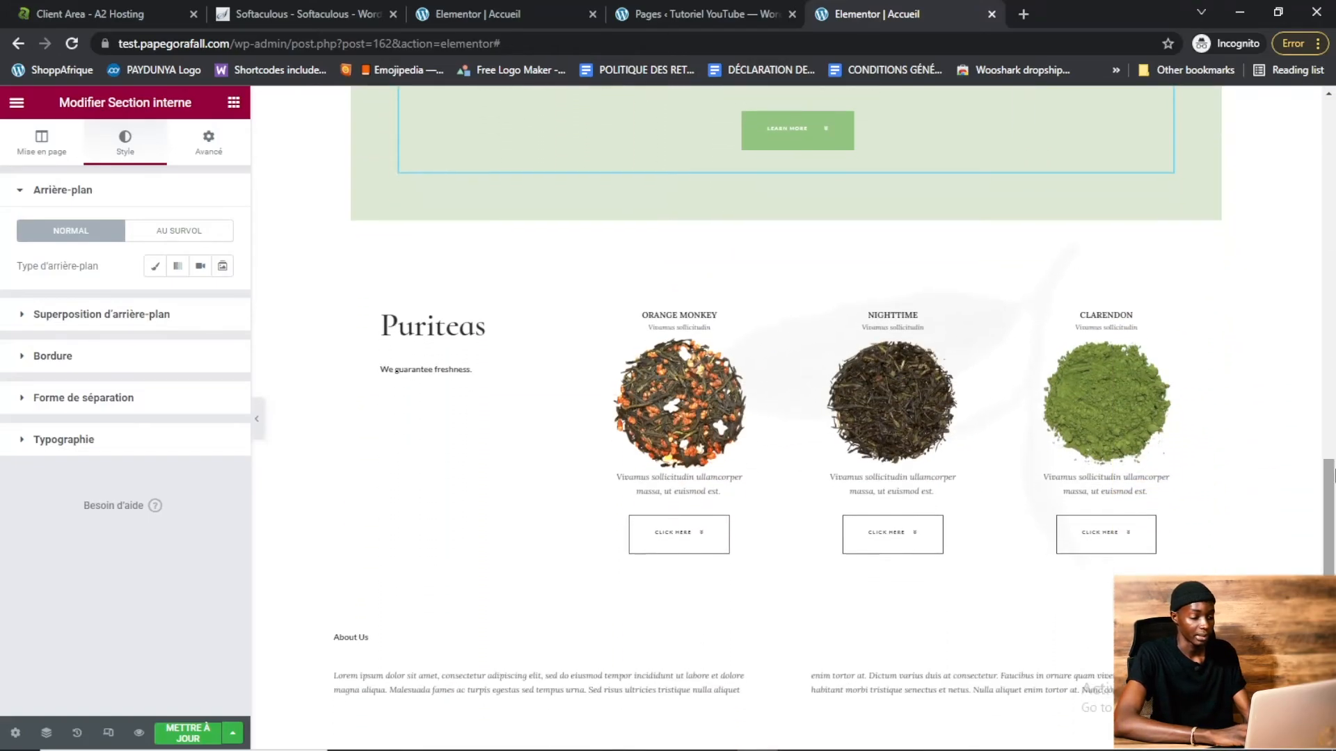
click(673, 403)
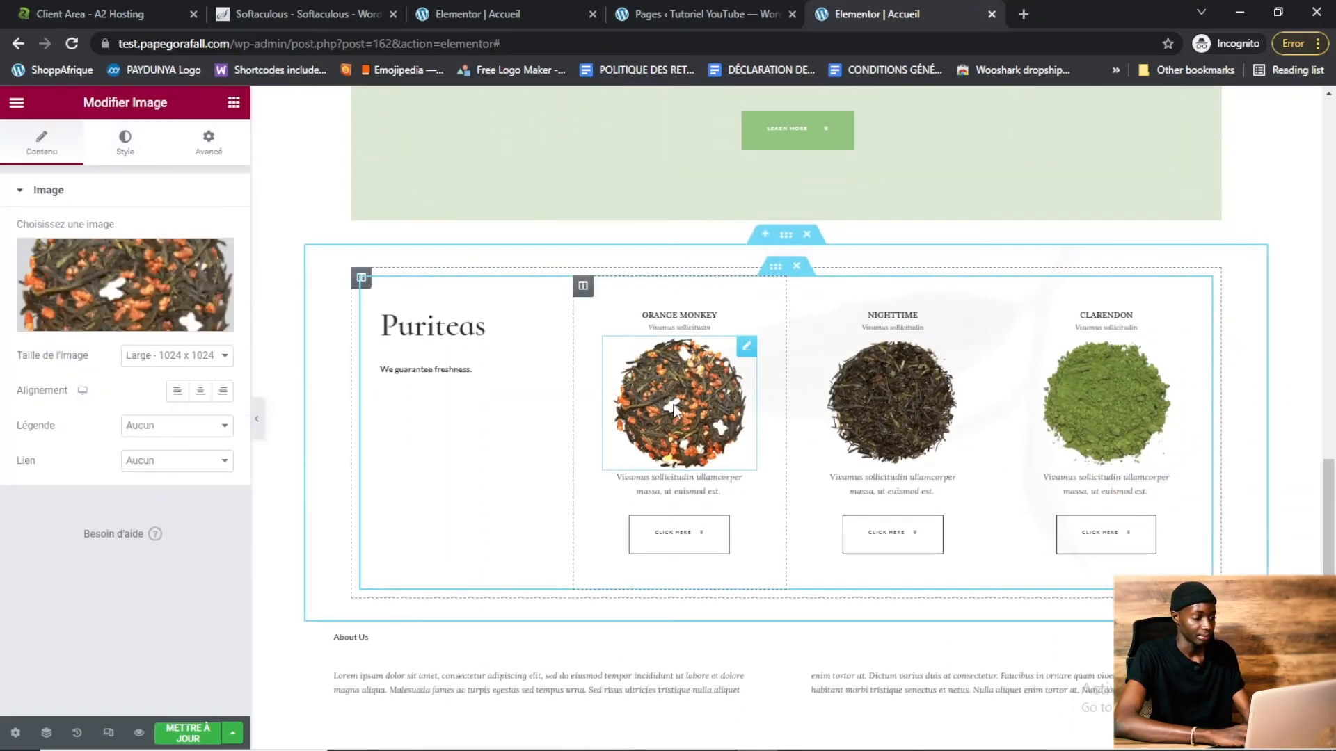
click(110, 280)
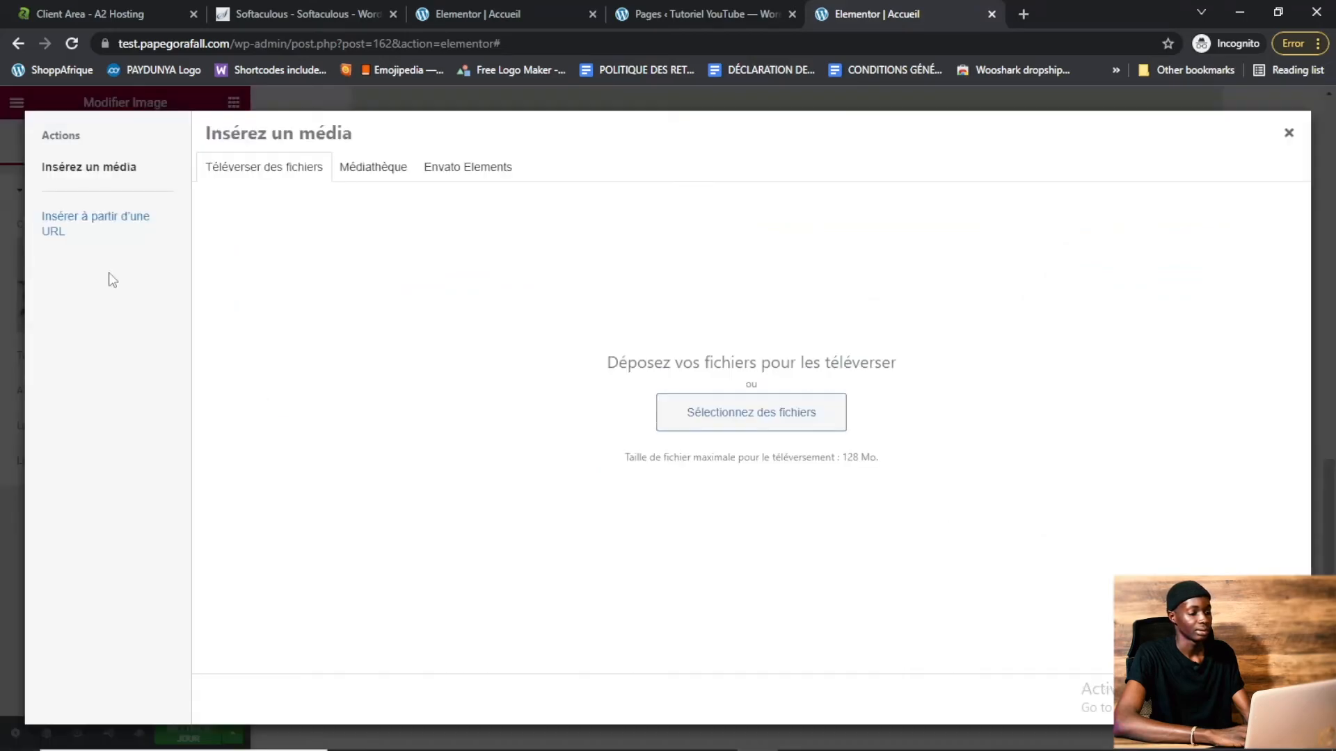
click(772, 411)
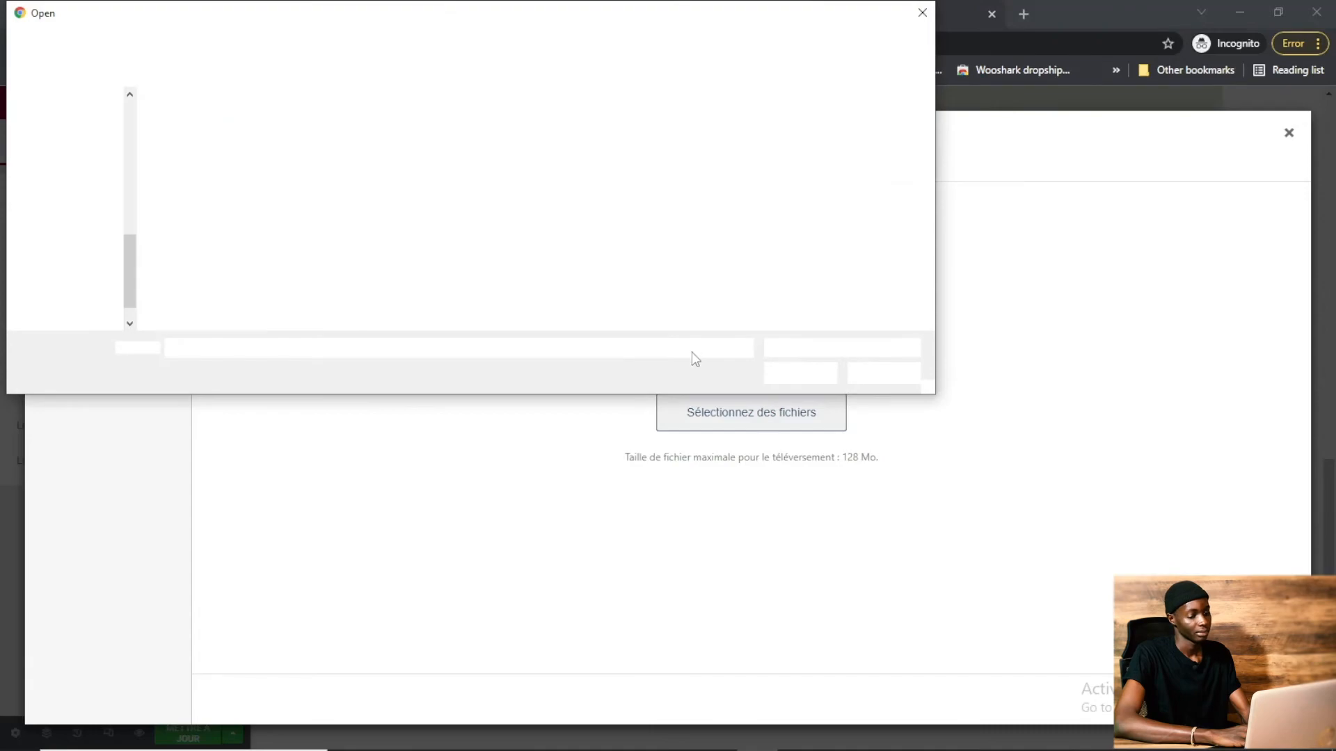
click(895, 375)
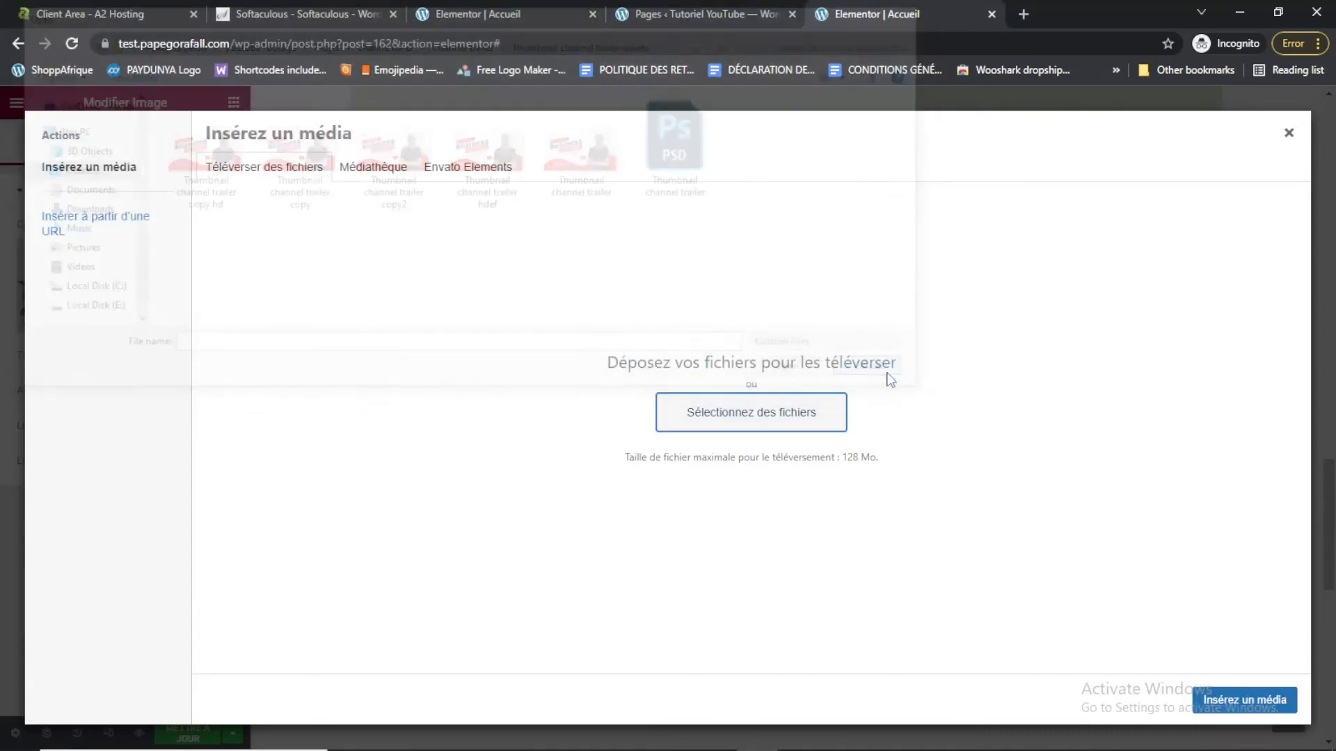
click(1292, 137)
Change the Book a Tour button's text to Buton
drag(1333, 504, 1332, 631)
click(557, 336)
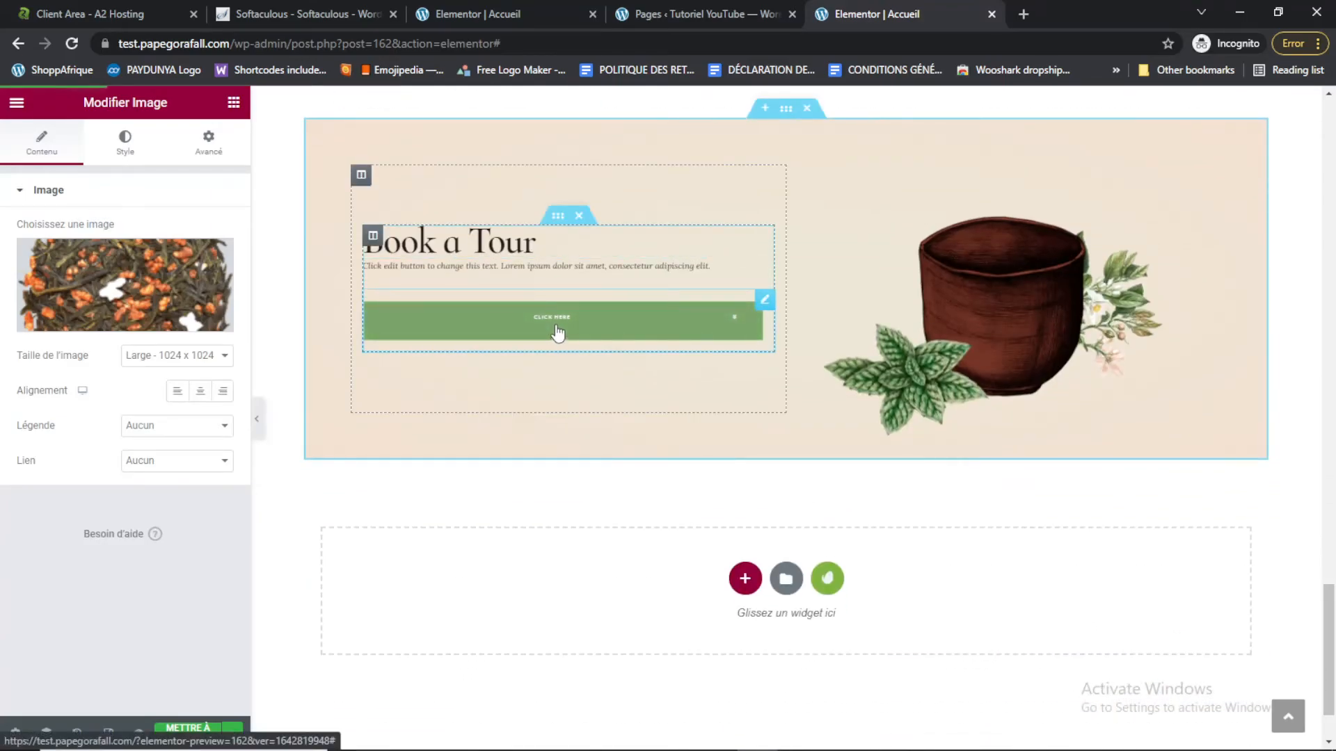
drag(186, 266, 111, 267)
text(Buton)
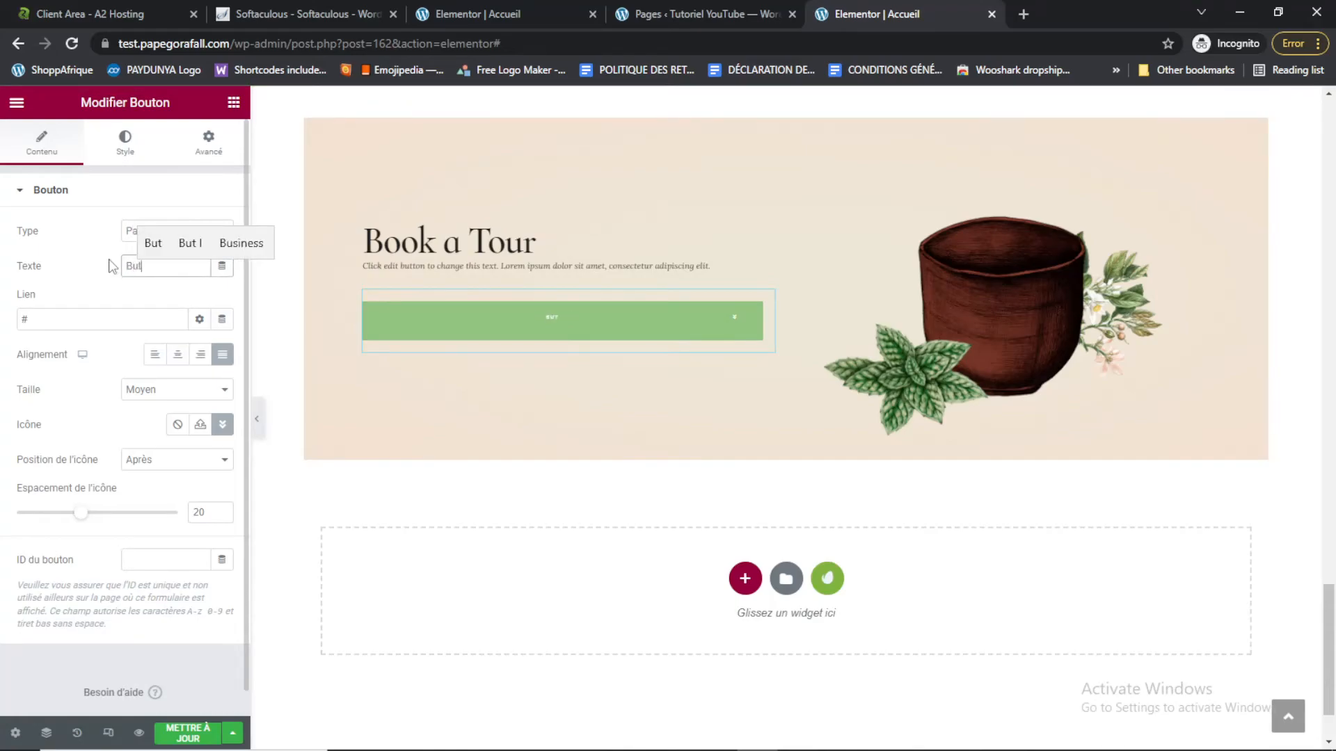
Set the button's background colour to black #000000
click(138, 151)
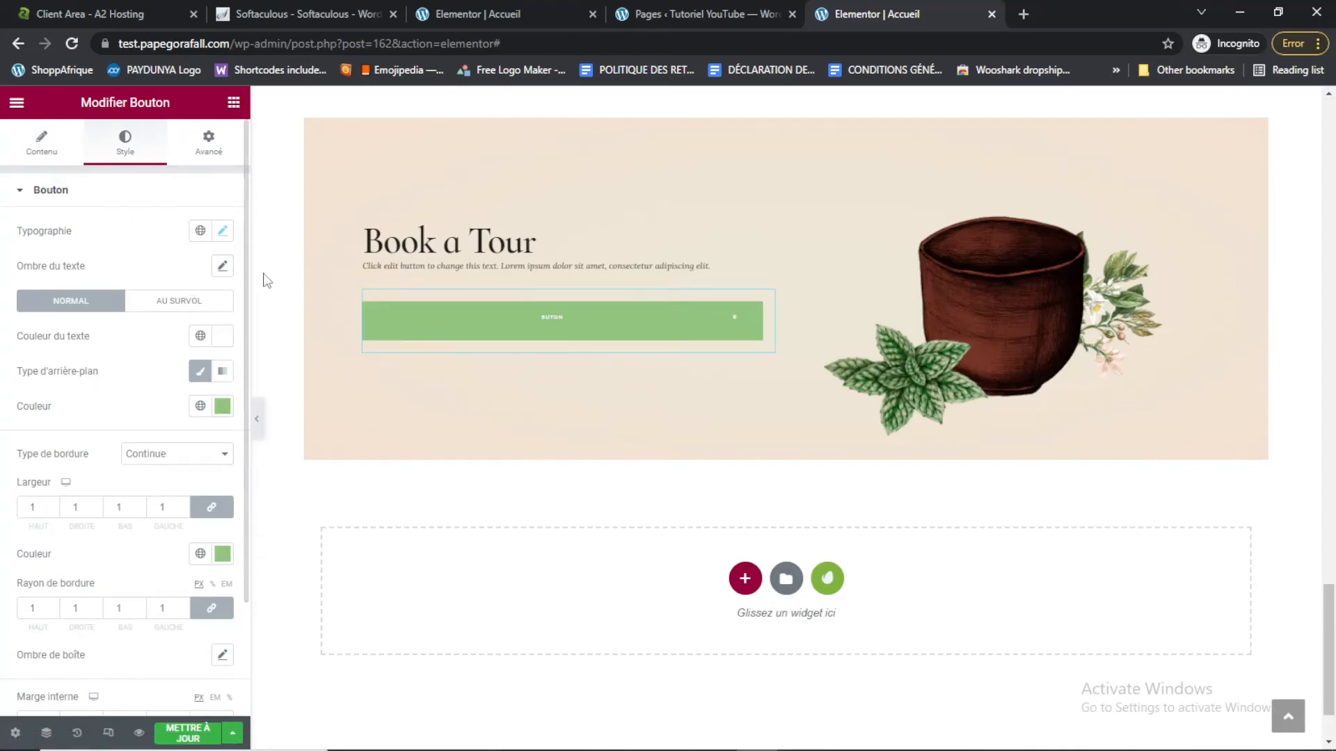
click(224, 412)
drag(154, 515, 4, 621)
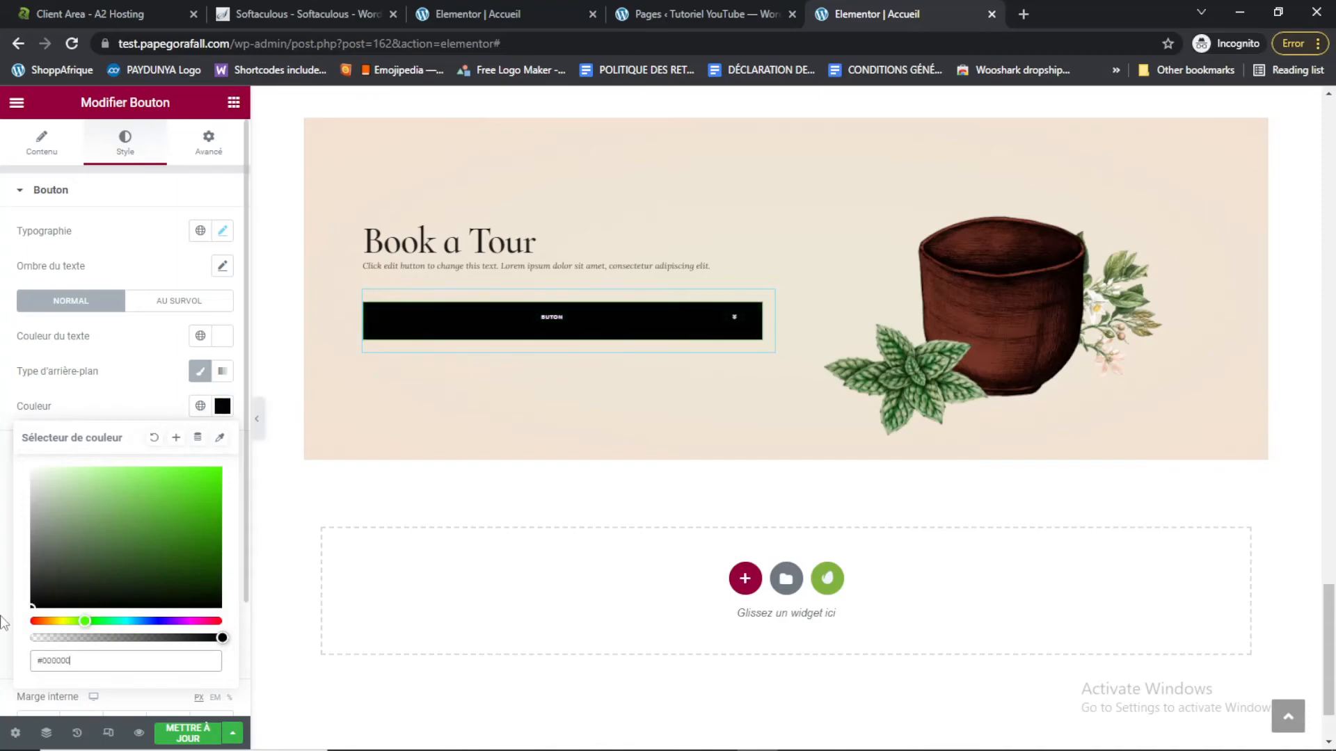
click(149, 382)
Set the button's typography to the Leckerli One font at size 4.5 rem
click(222, 233)
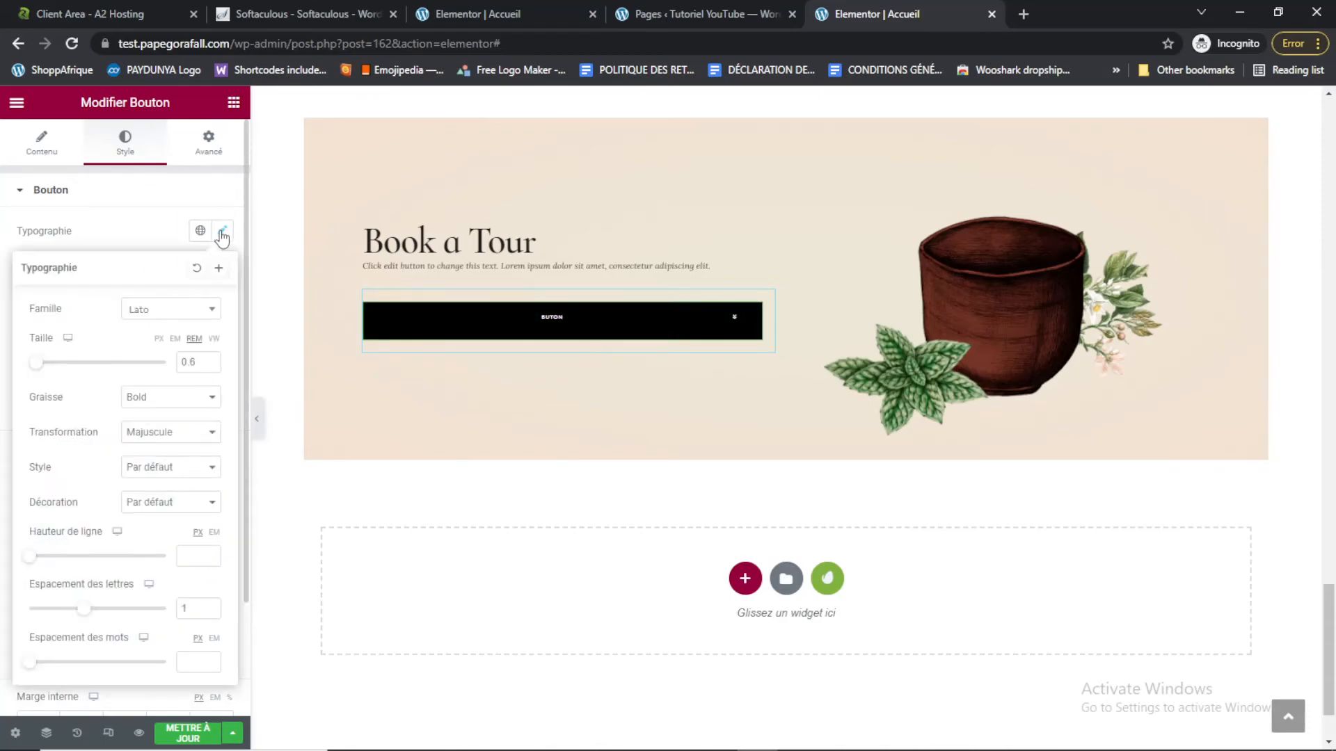
click(201, 311)
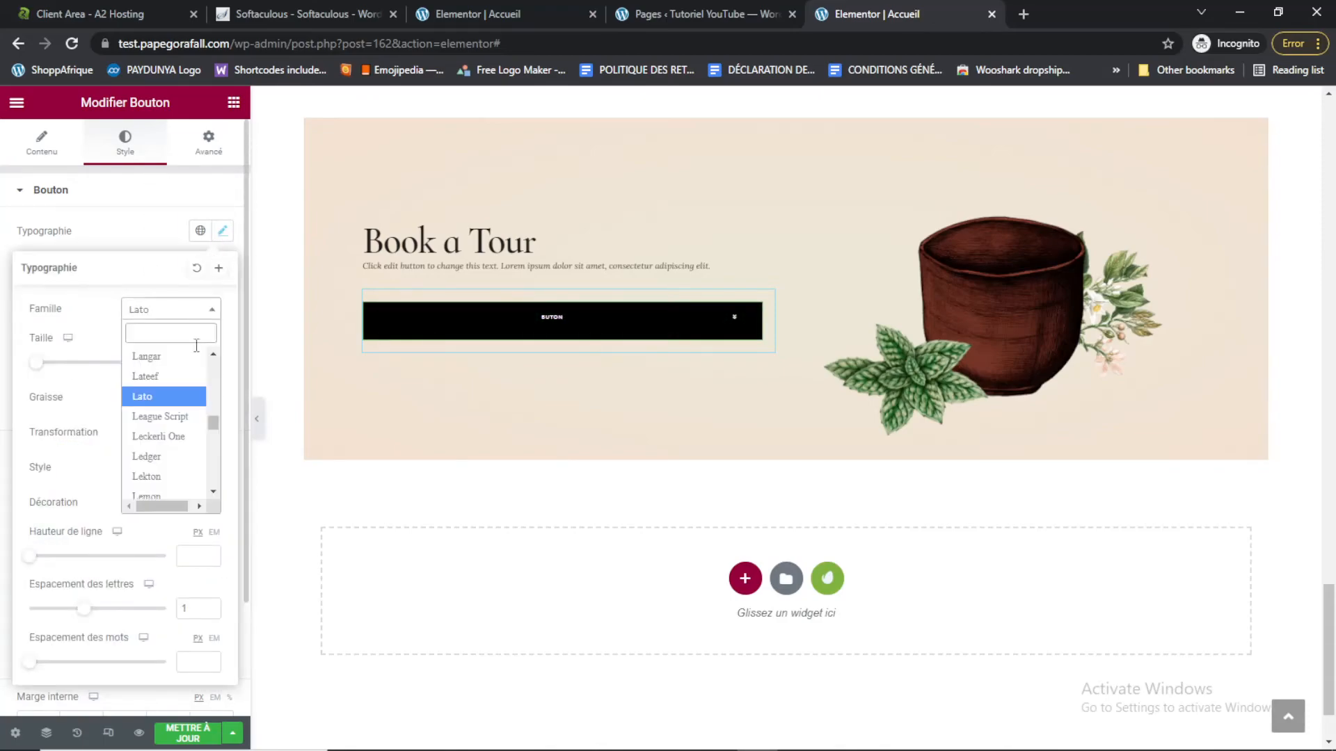
click(177, 440)
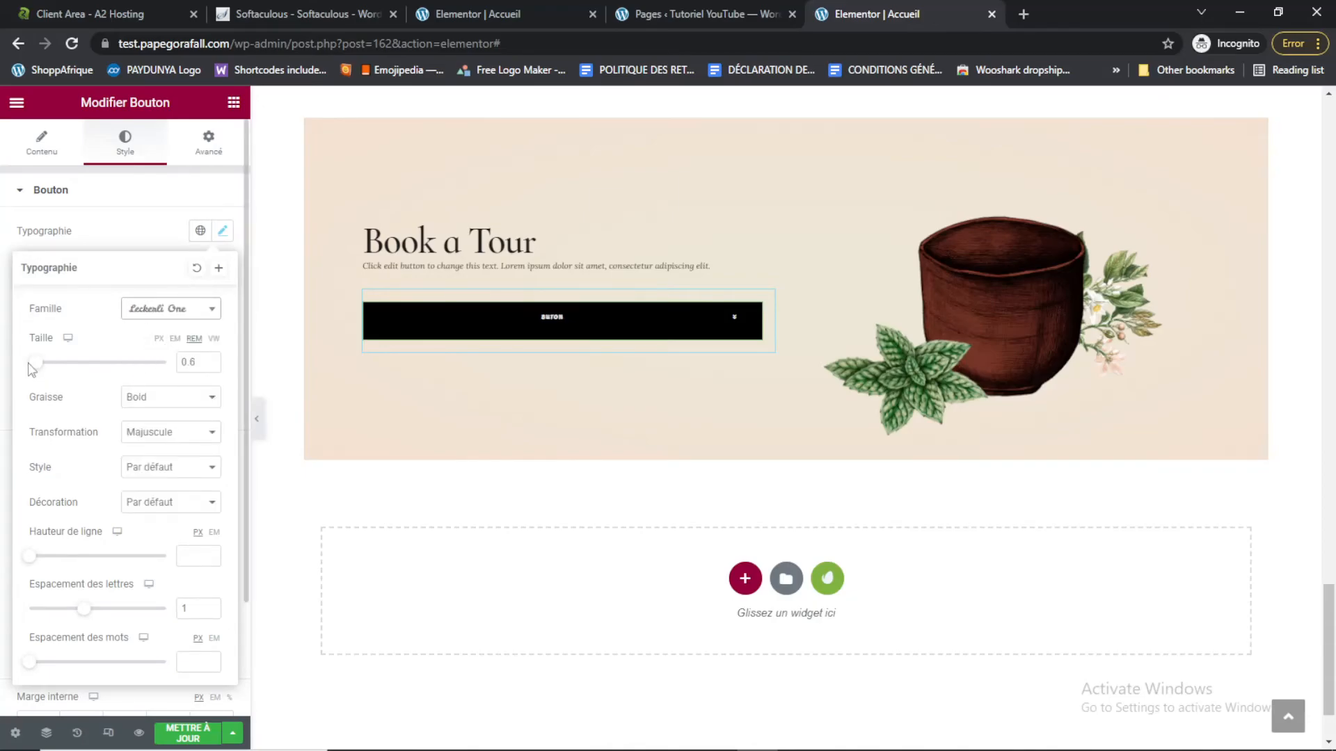
drag(38, 364, 90, 376)
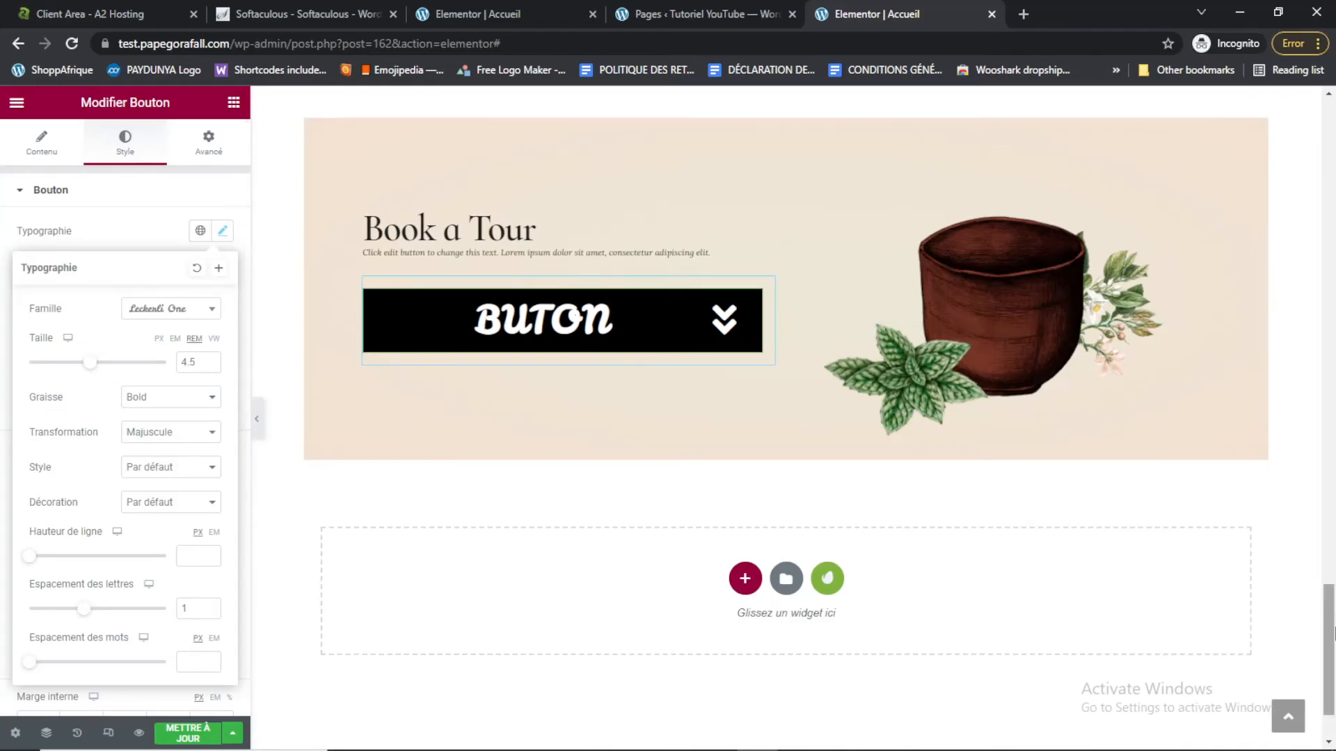
Update the homepage to save the Elementor changes
scroll(1331, 709, down, 2)
scroll(1331, 710, up, 15)
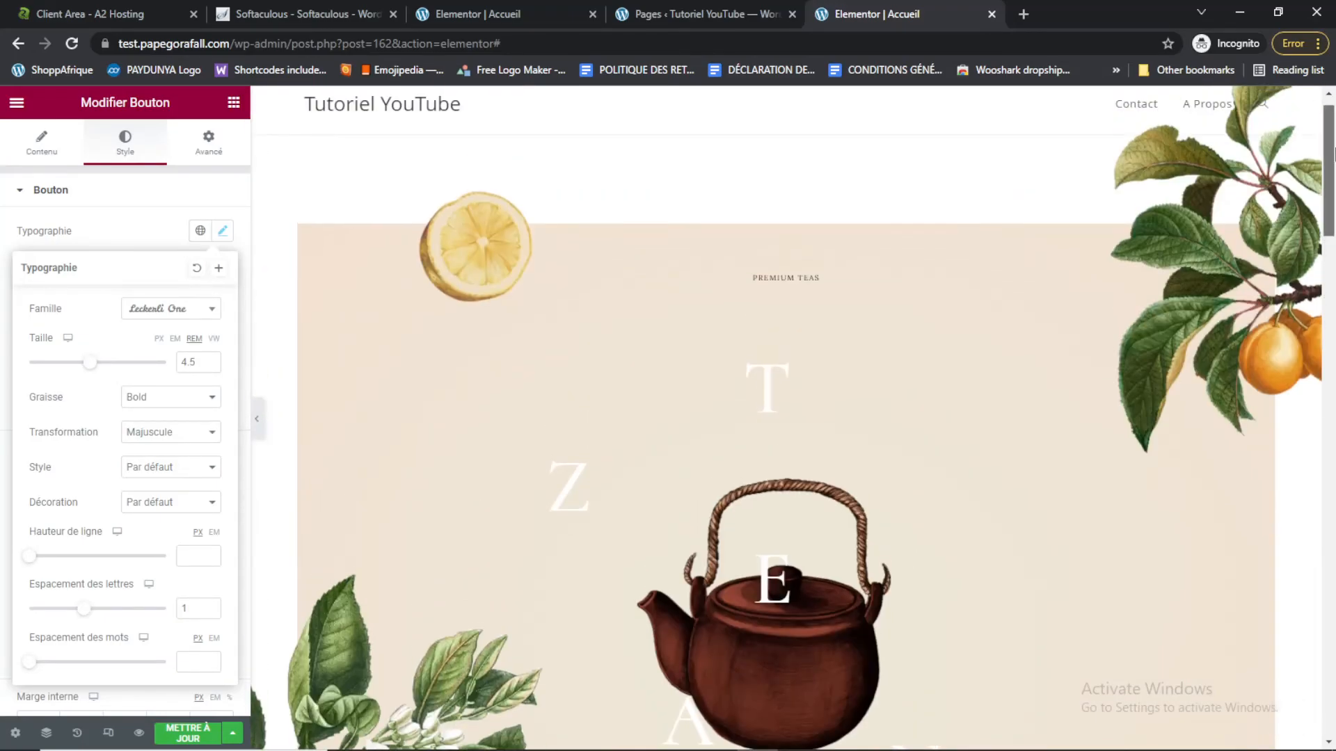
click(188, 734)
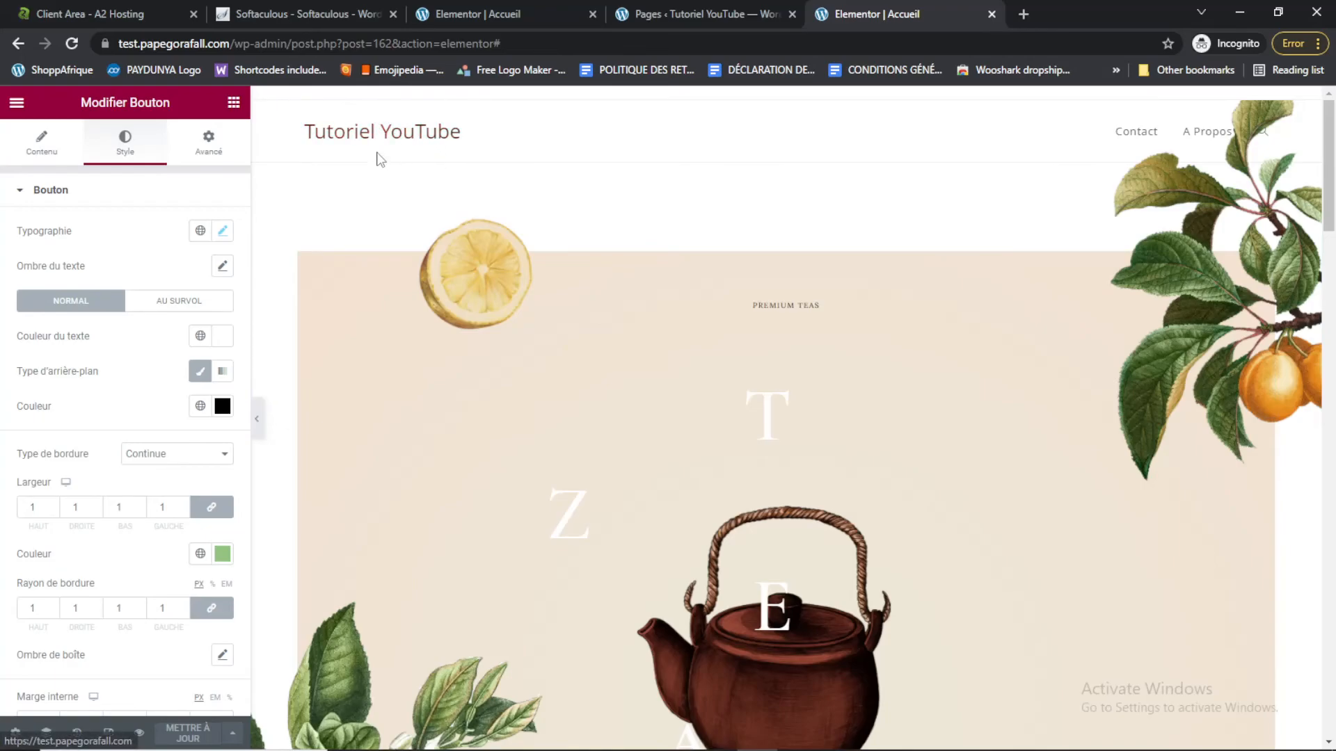
Load the live site test.papegorafall.com in a new tab
click(1022, 16)
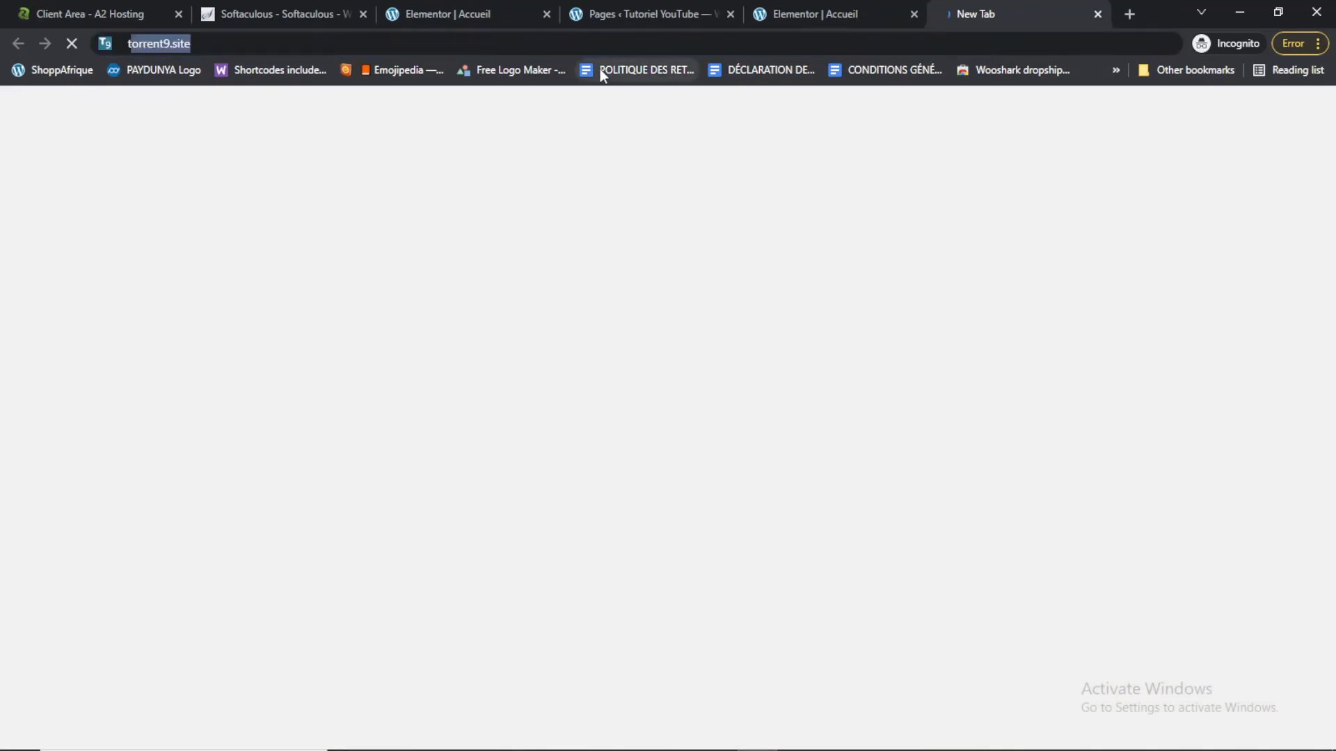
text(test.pap)
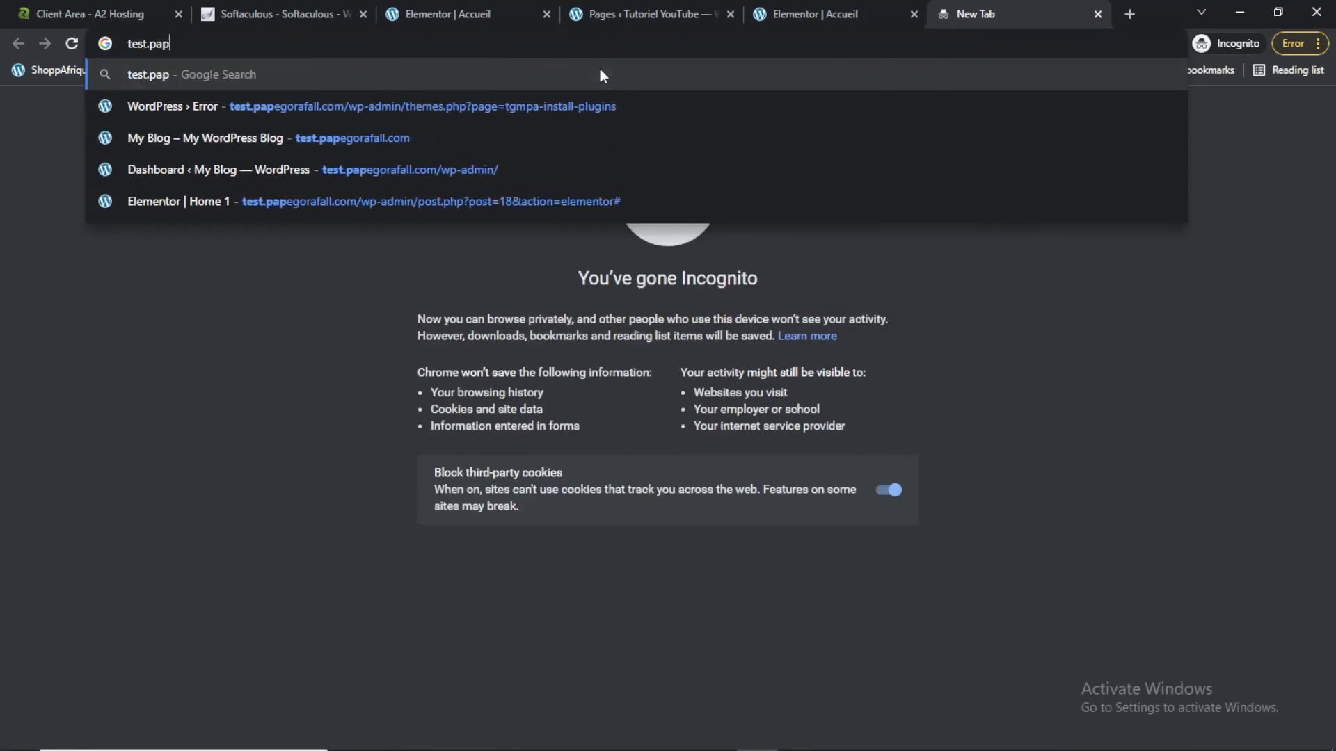
text(egorafa;)
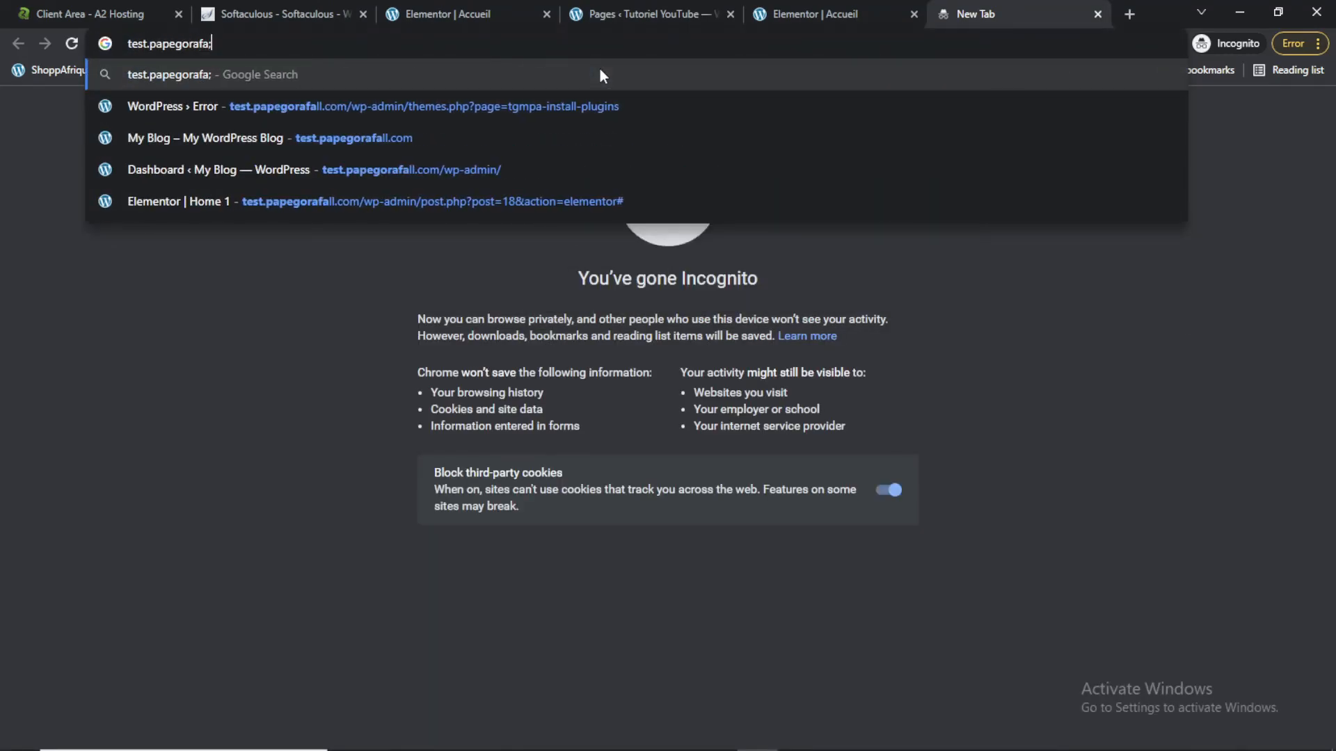
key(BackSpace)
text(ll.com)
key(Return)
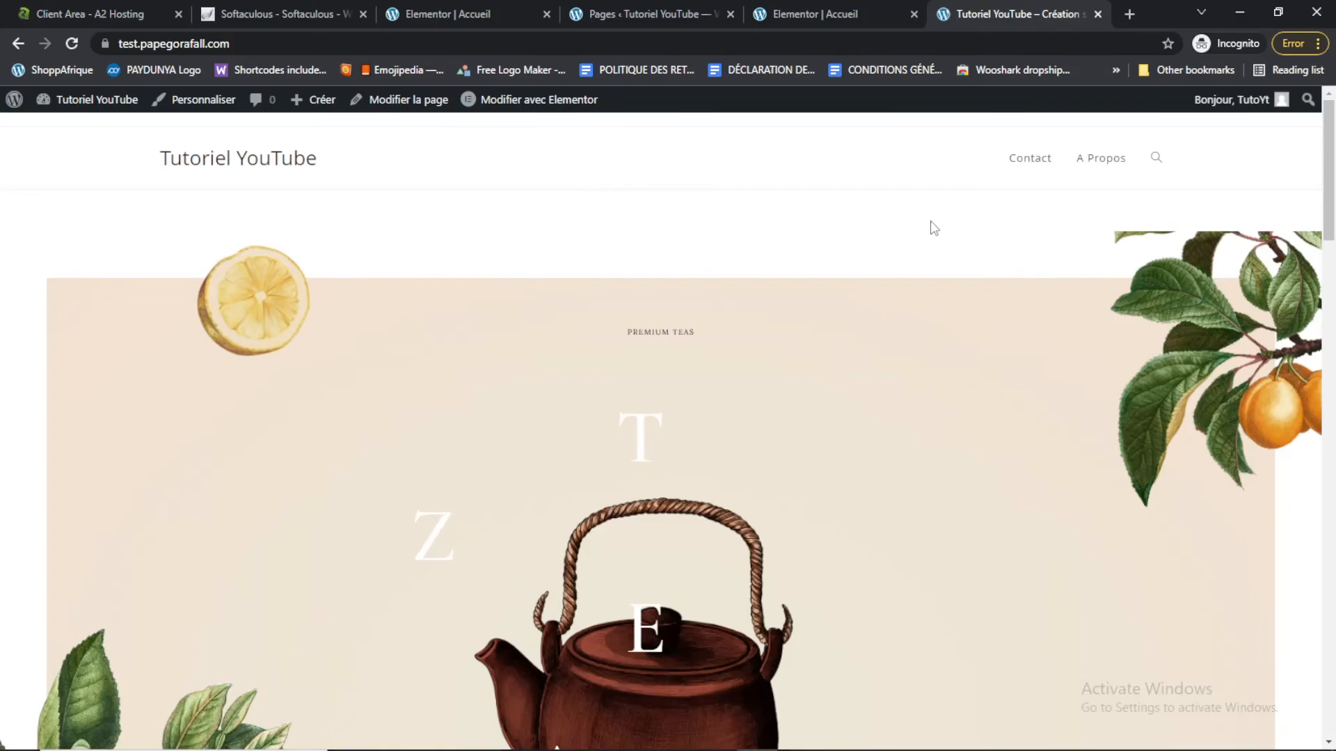
In the Customizer's header Menu settings, try the centred and left menu positions, then restore it to right
click(202, 108)
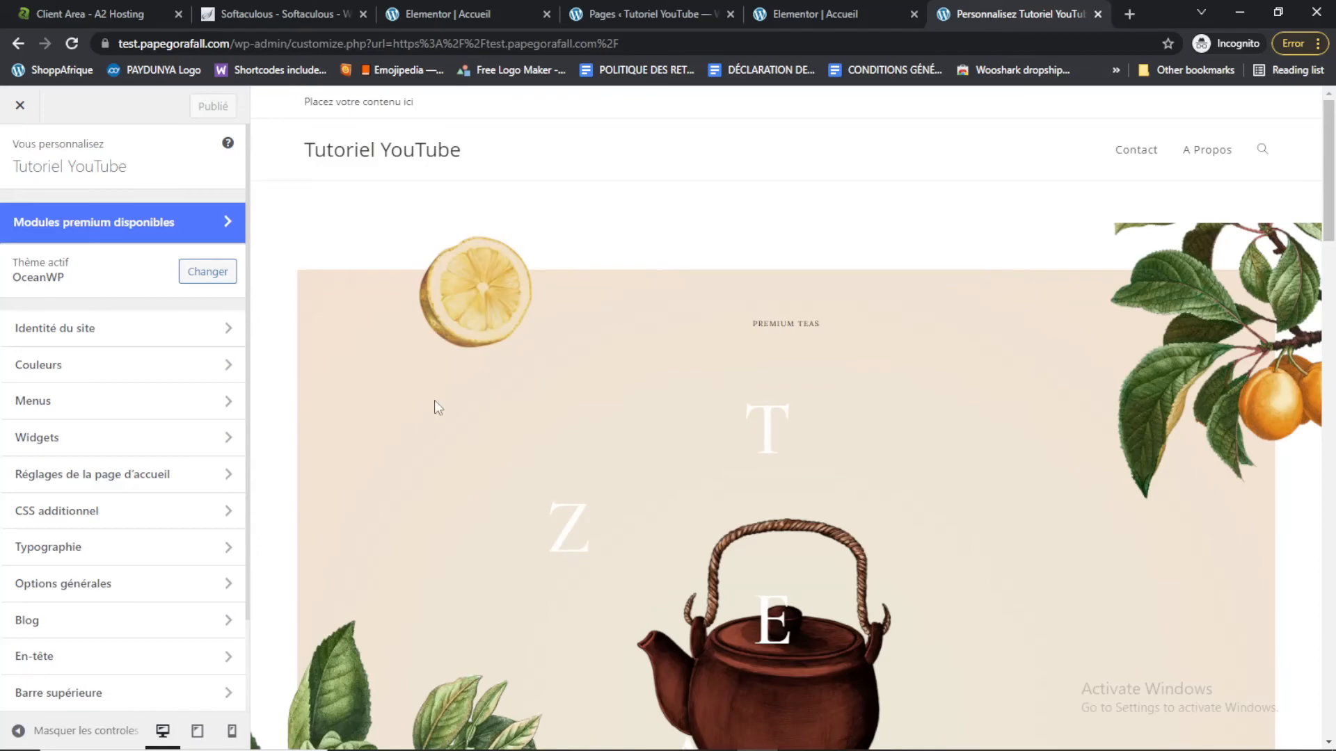
click(89, 655)
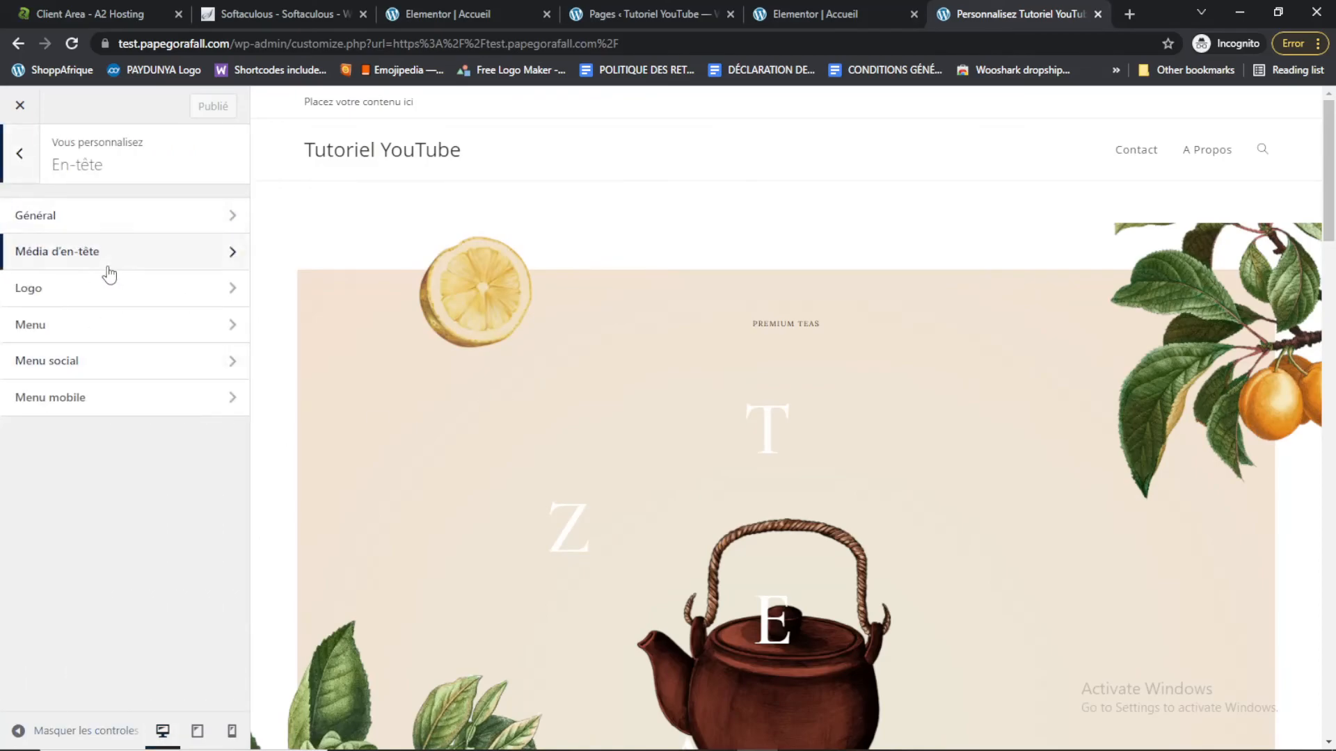
click(128, 325)
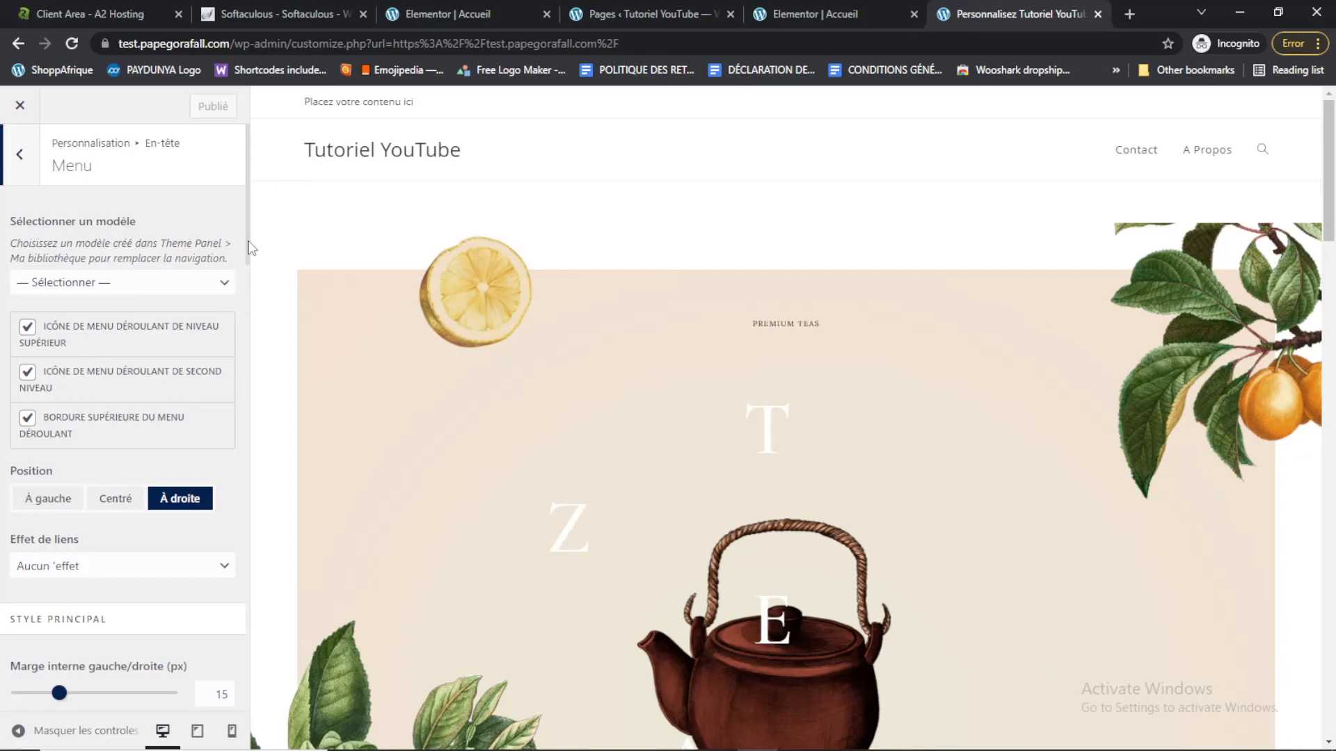
drag(243, 238, 253, 273)
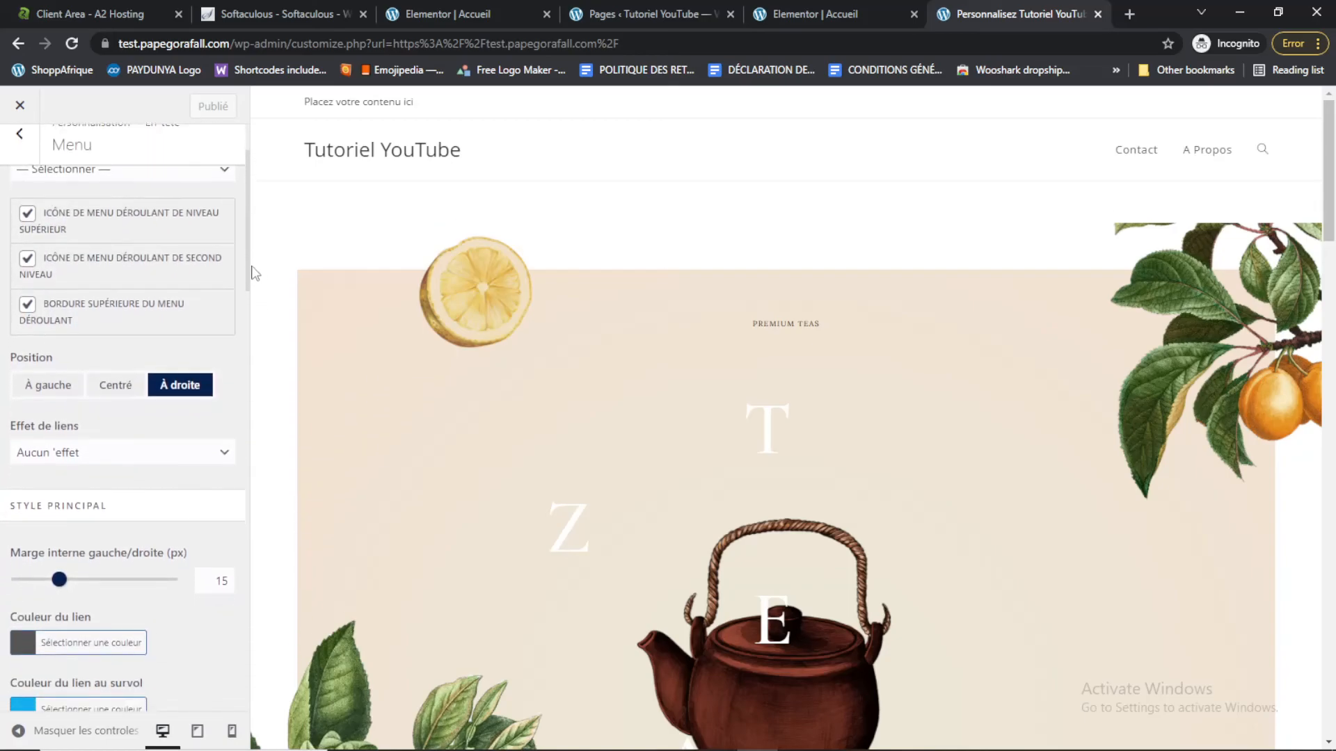
click(121, 390)
click(55, 391)
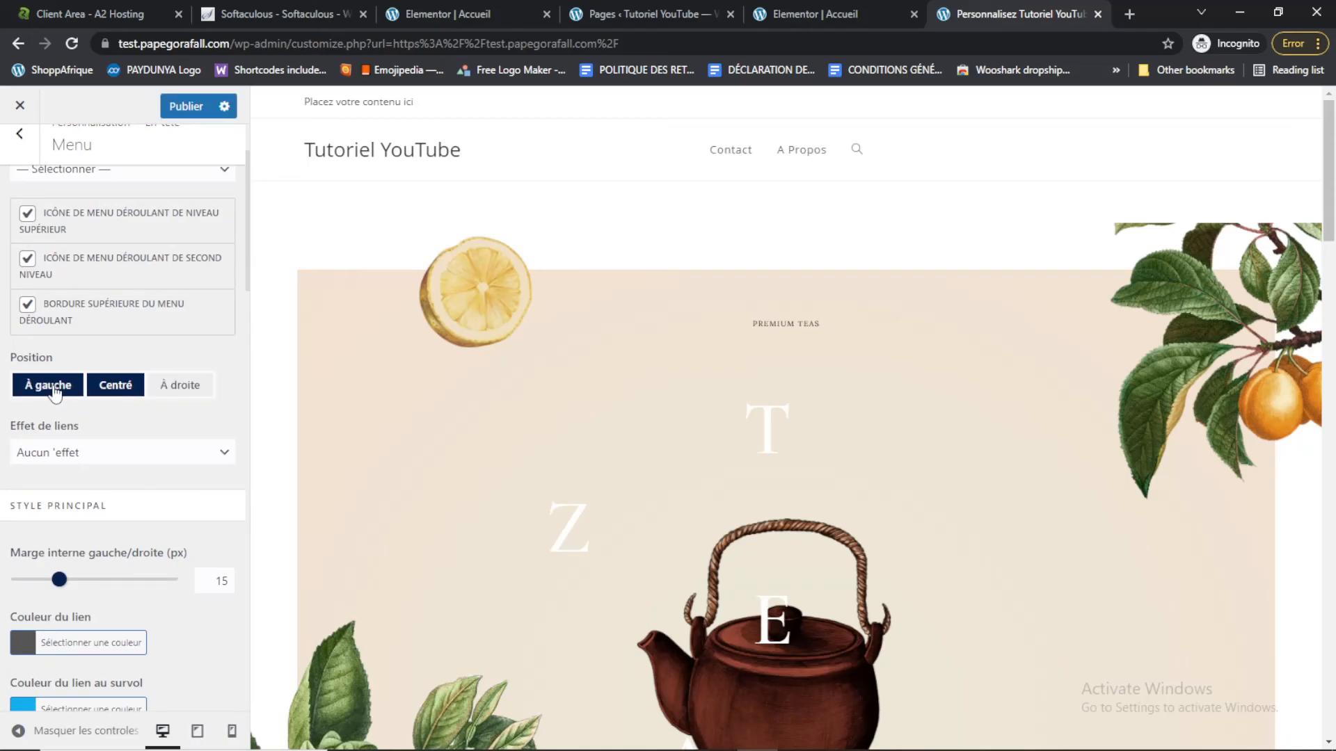
click(178, 385)
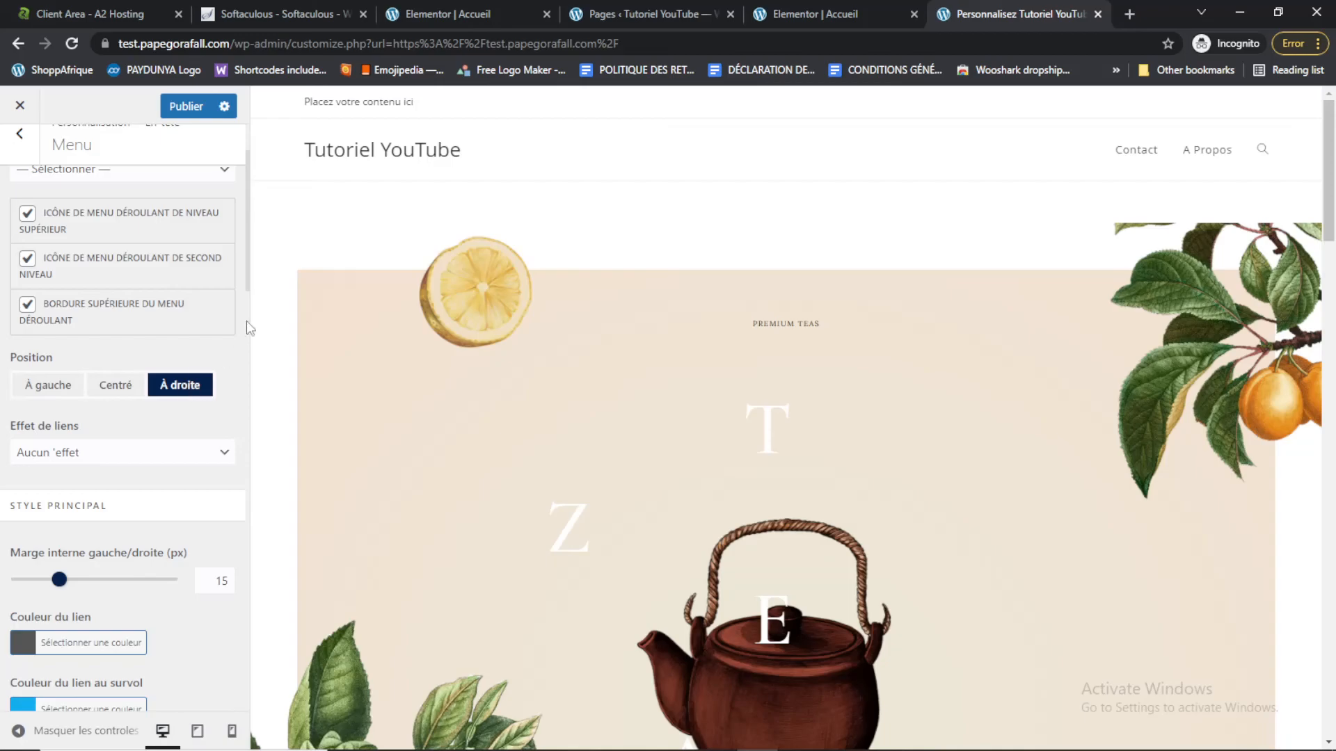
Set the header menu's search icon style to Désactivé and publish the Customizer changes
drag(247, 260, 246, 261)
drag(252, 337, 252, 374)
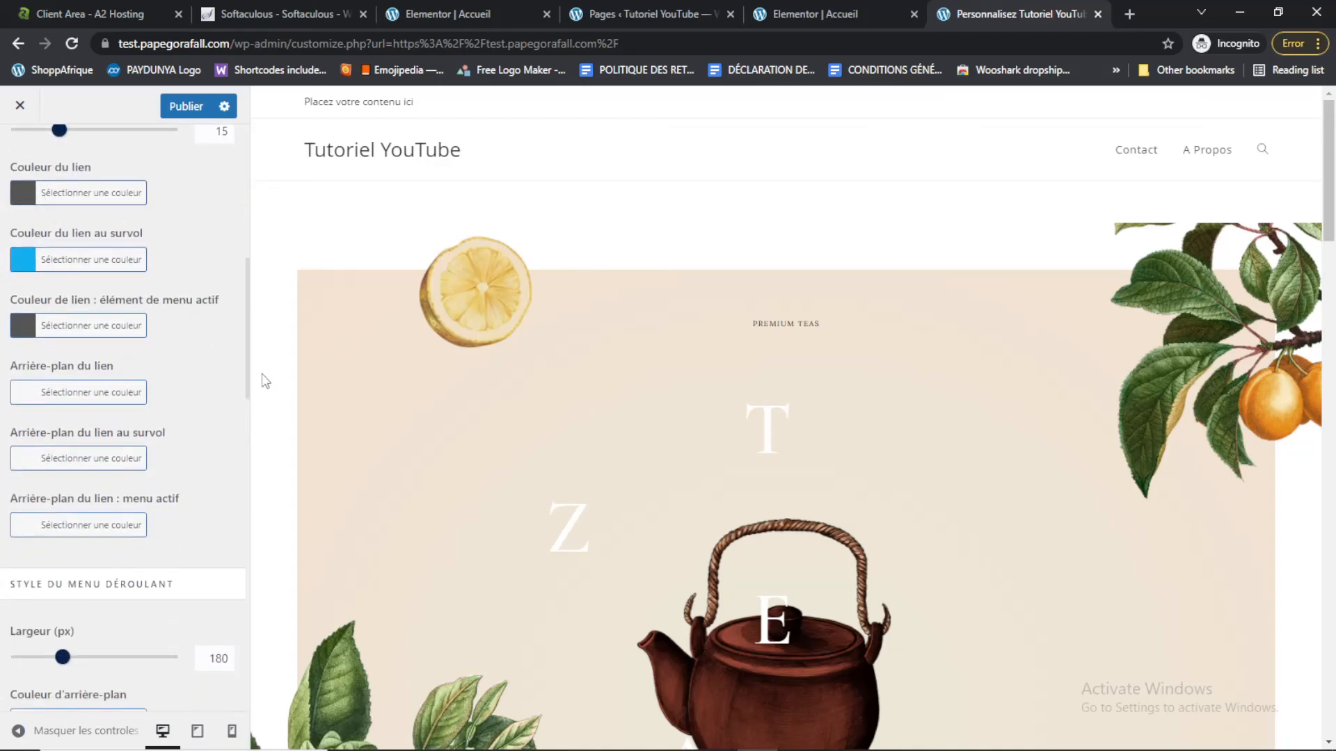
drag(249, 270, 268, 129)
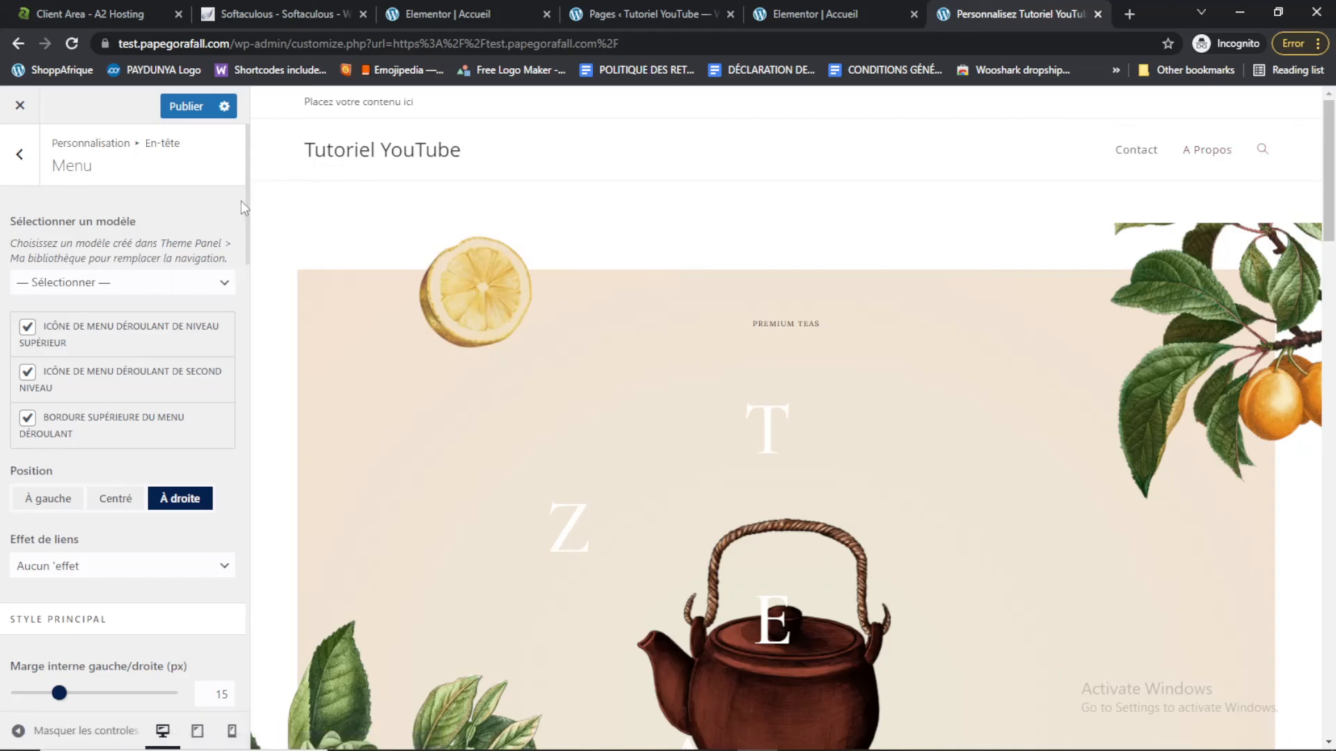
drag(249, 259, 272, 624)
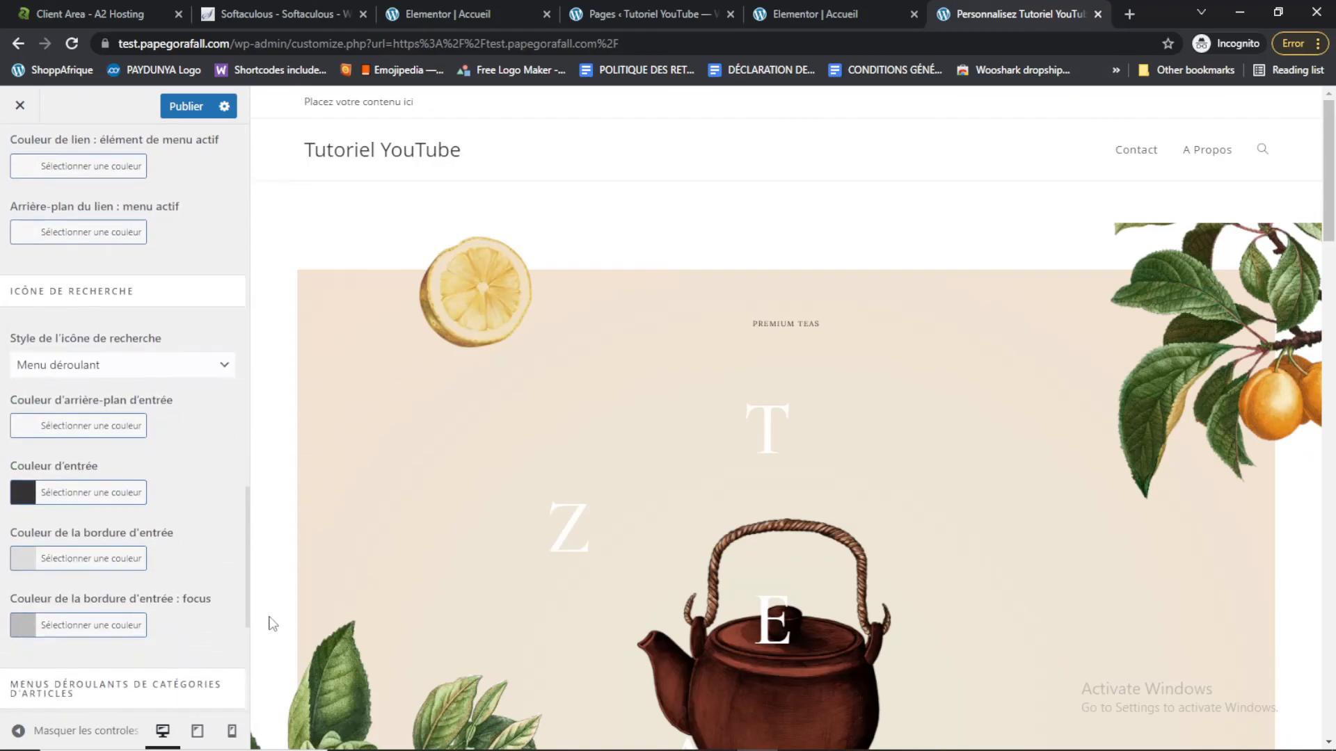
click(170, 365)
click(170, 386)
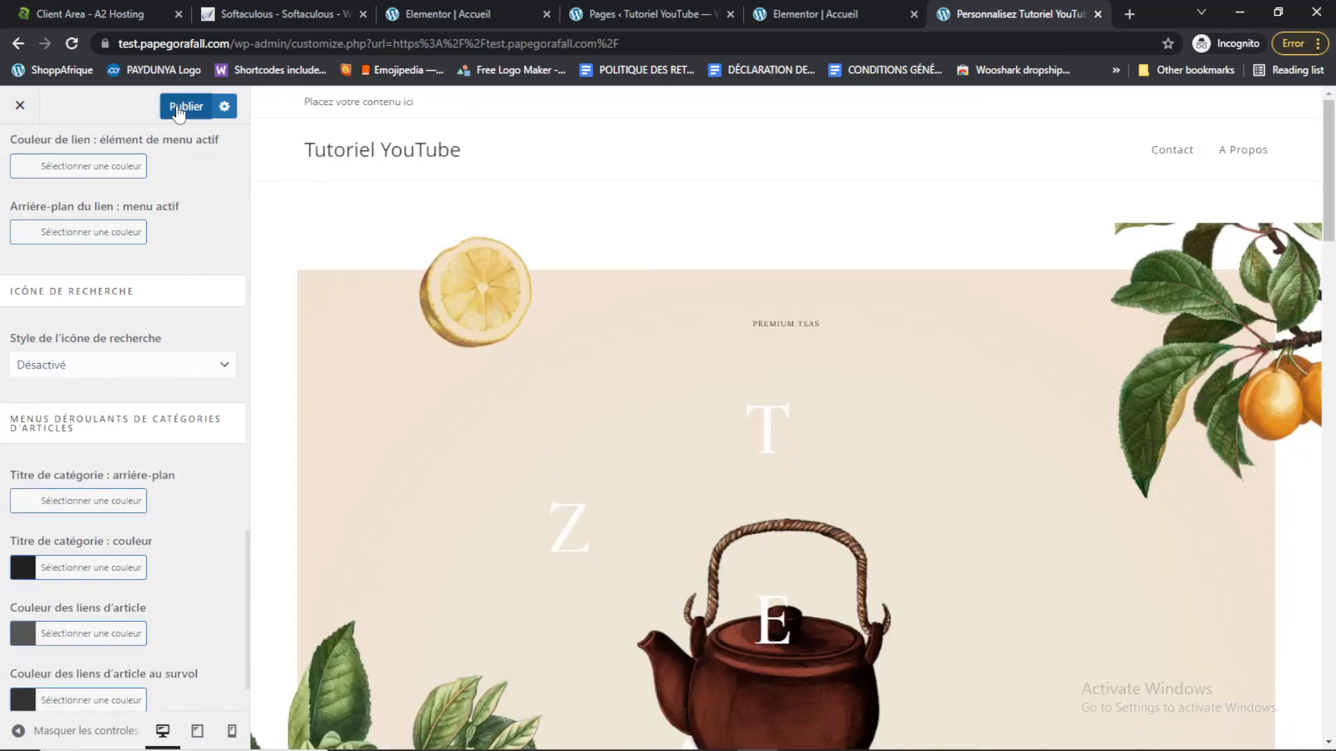
click(179, 109)
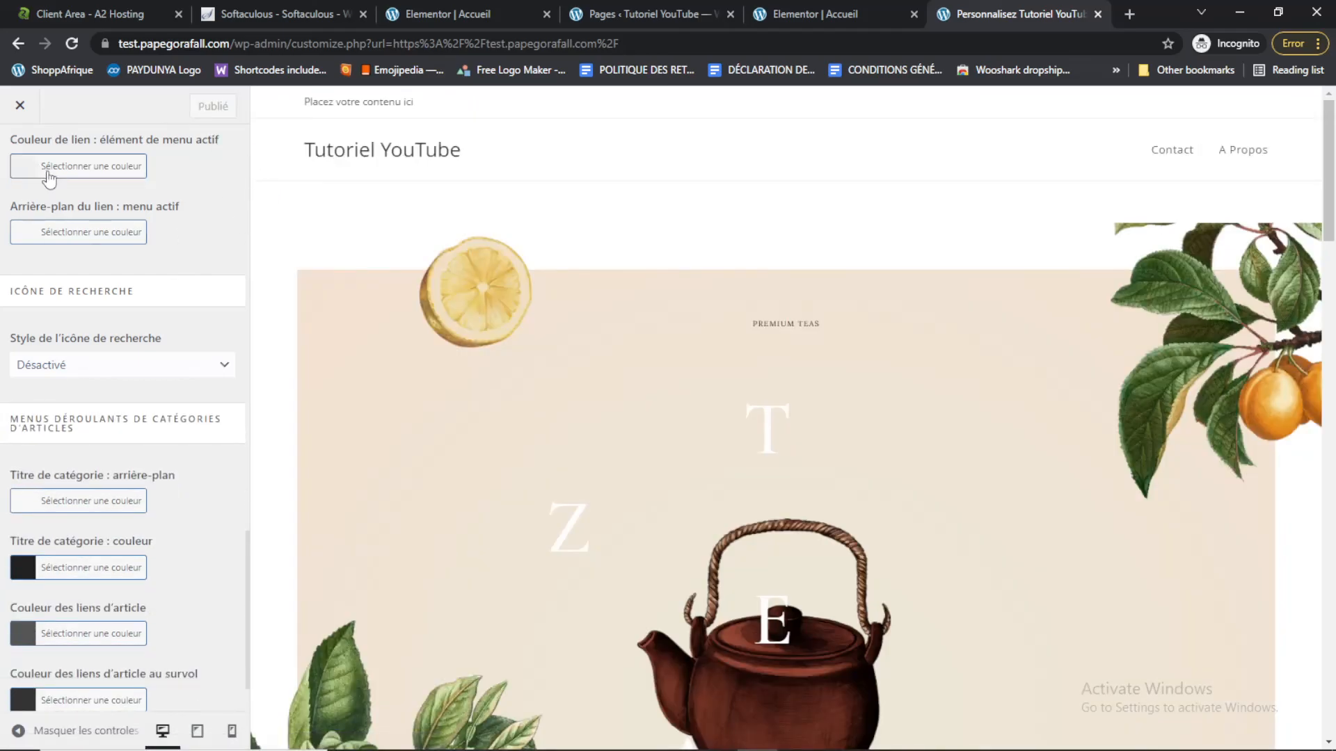
Disable the top bar in the Barre supérieure general settings and publish the change
drag(245, 590, 246, 552)
click(230, 550)
scroll(245, 539, up, 10)
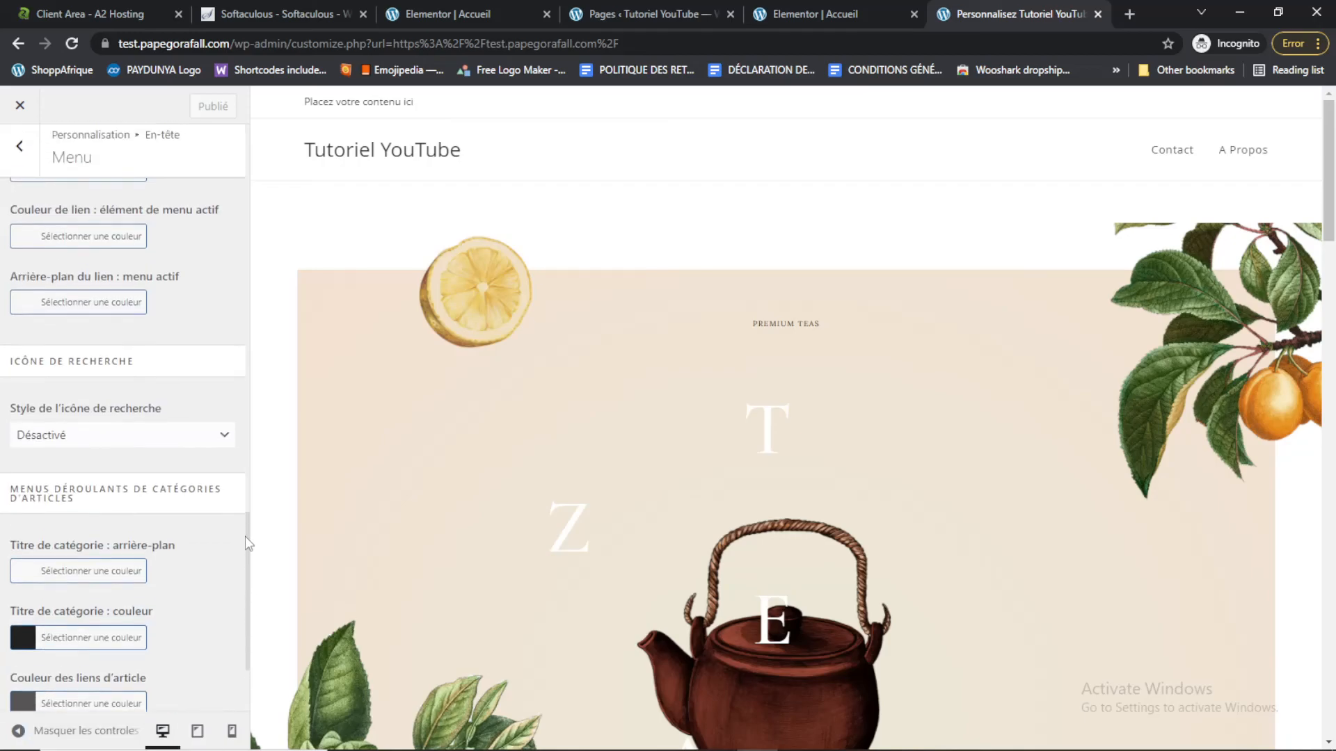
click(21, 155)
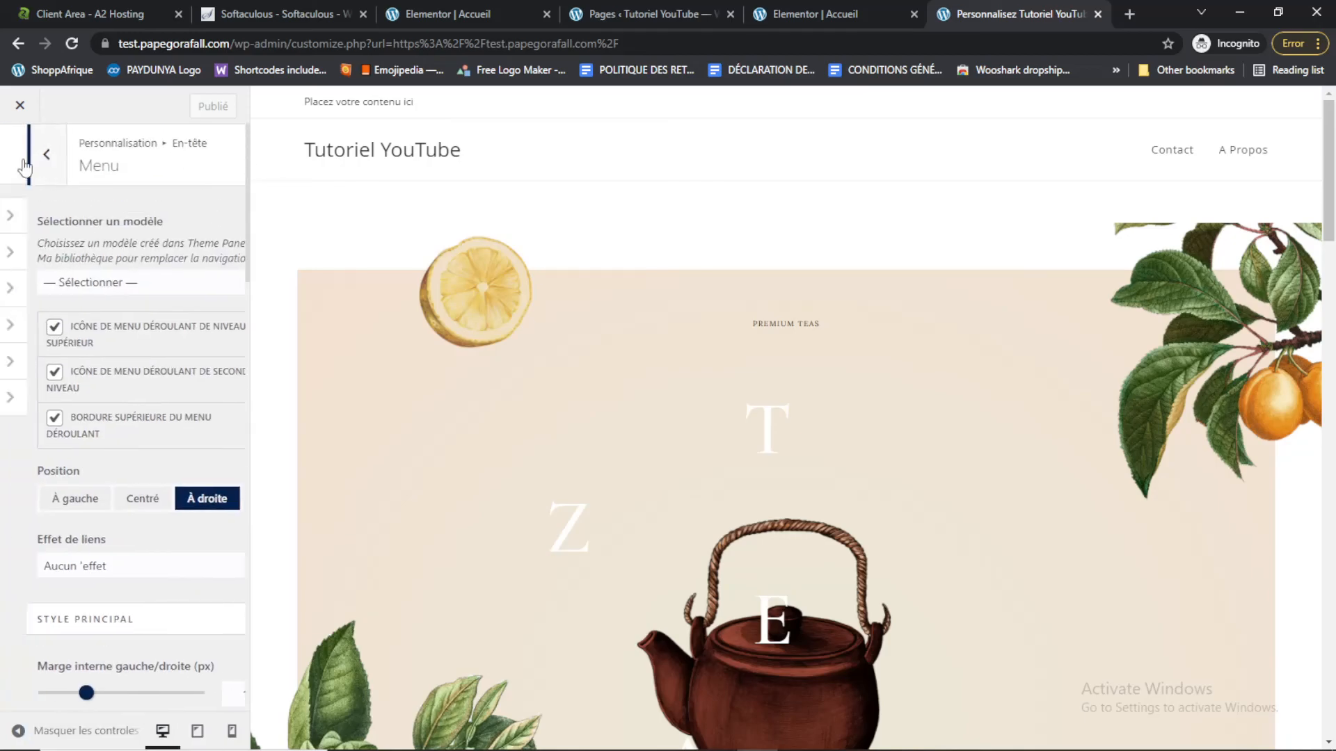
click(21, 156)
drag(301, 112, 429, 104)
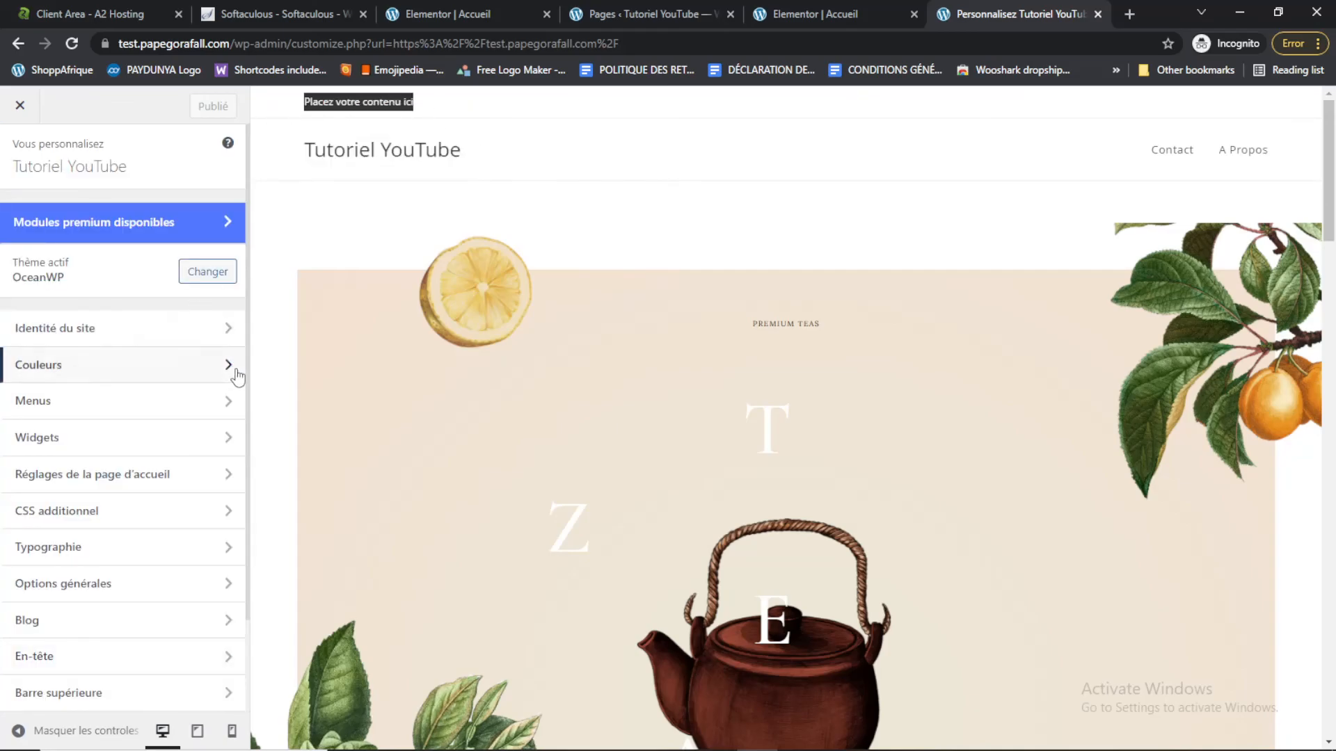
scroll(251, 473, down, 2)
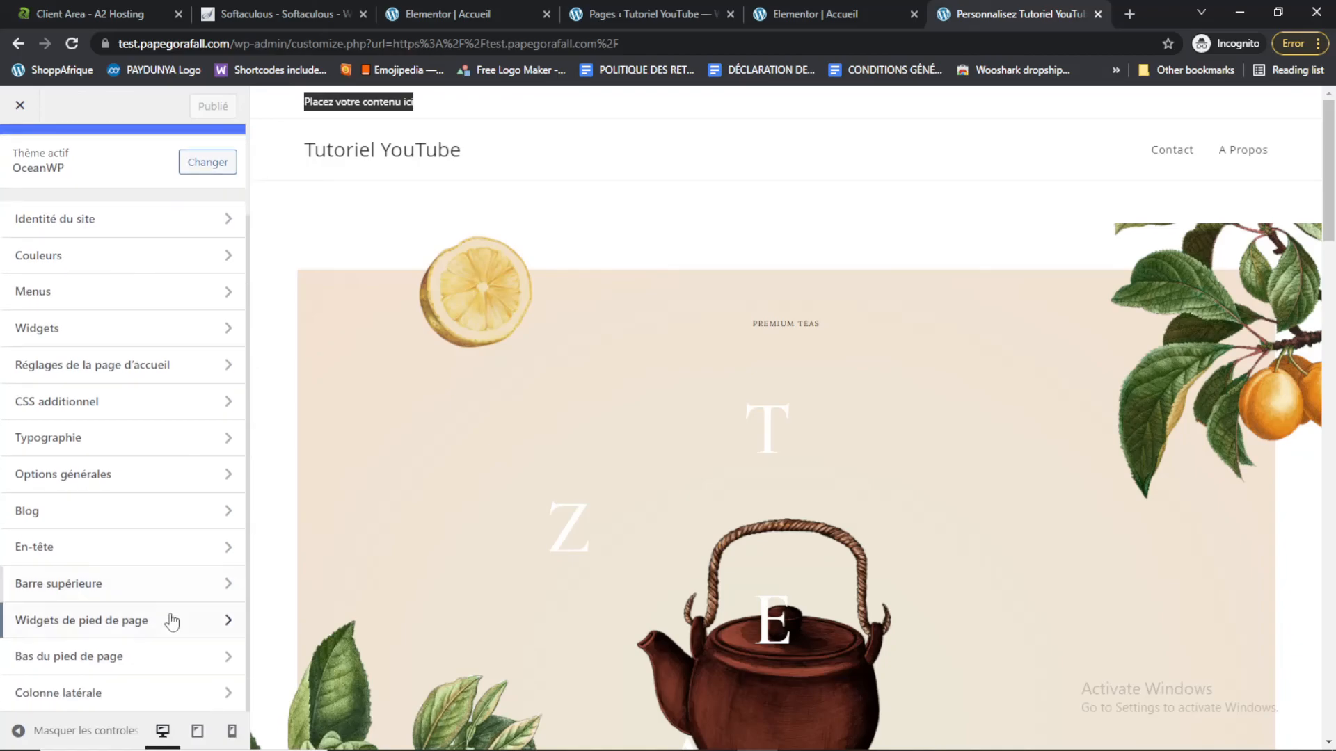
click(137, 590)
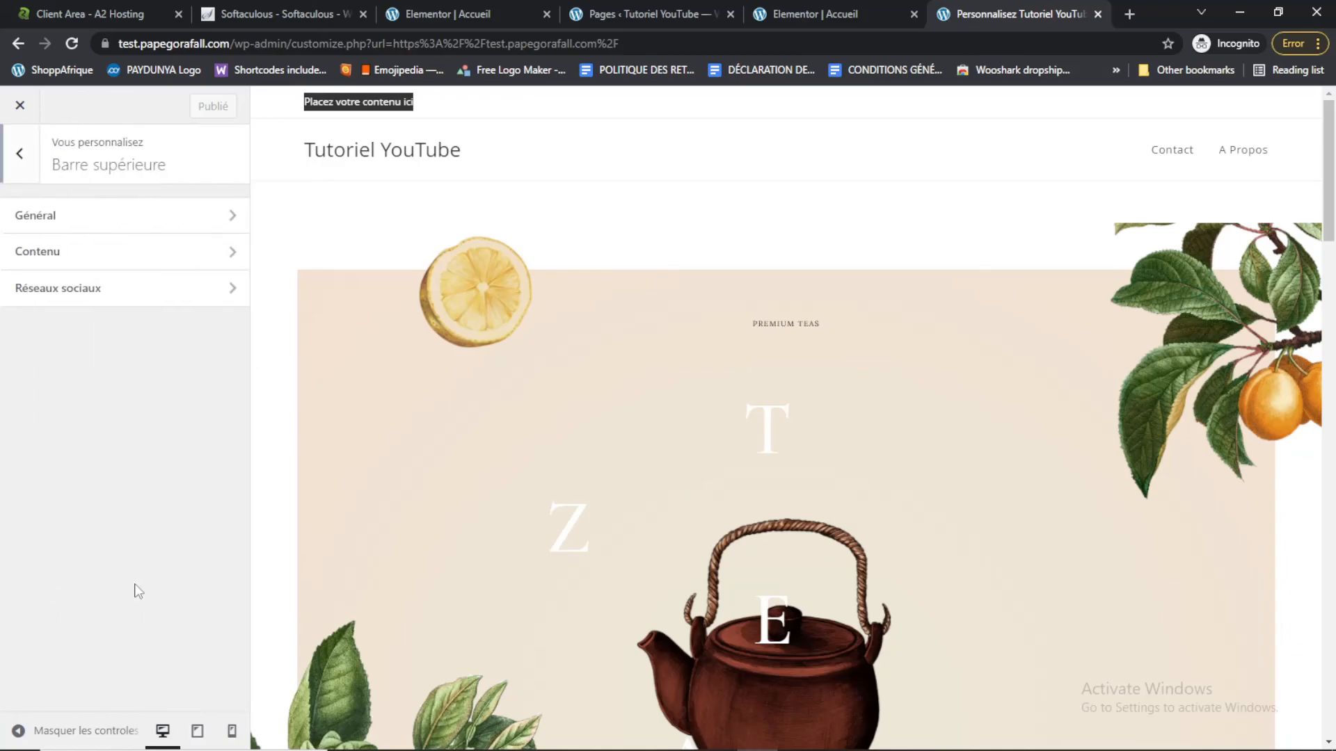
click(78, 228)
click(24, 216)
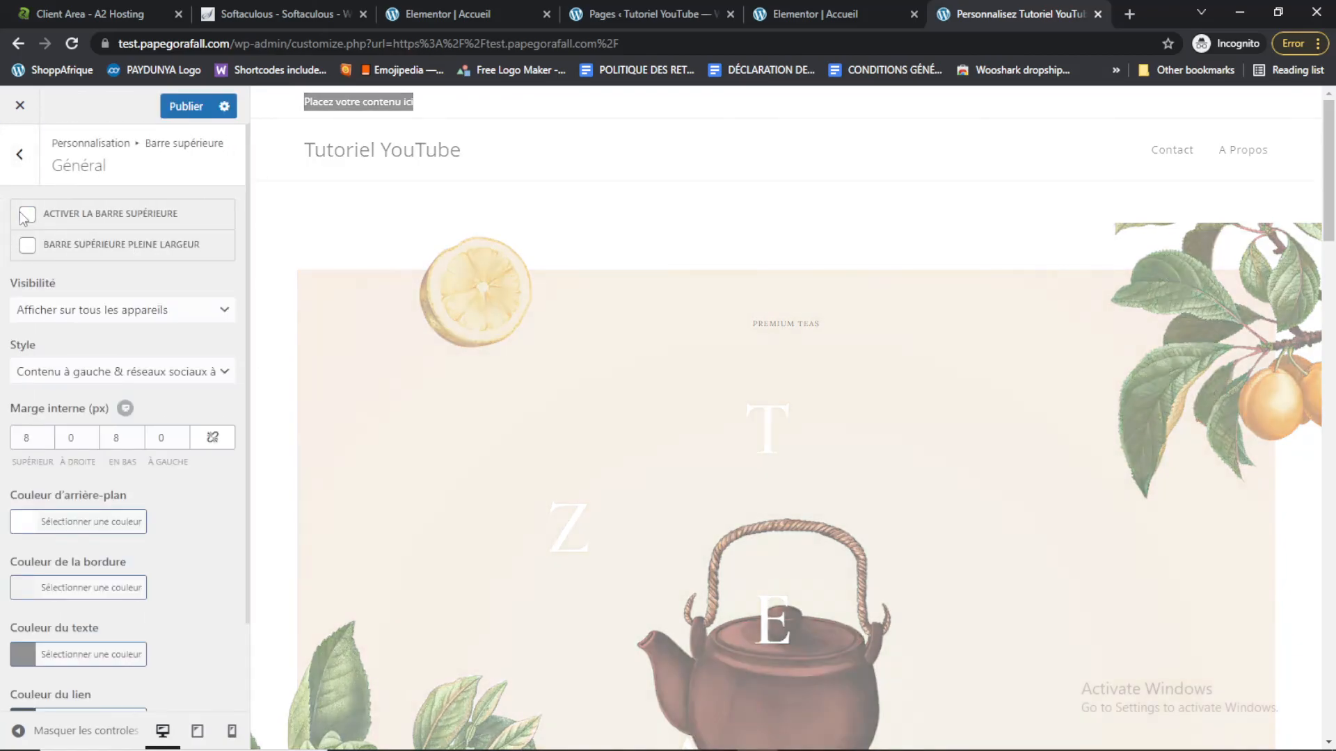
click(23, 155)
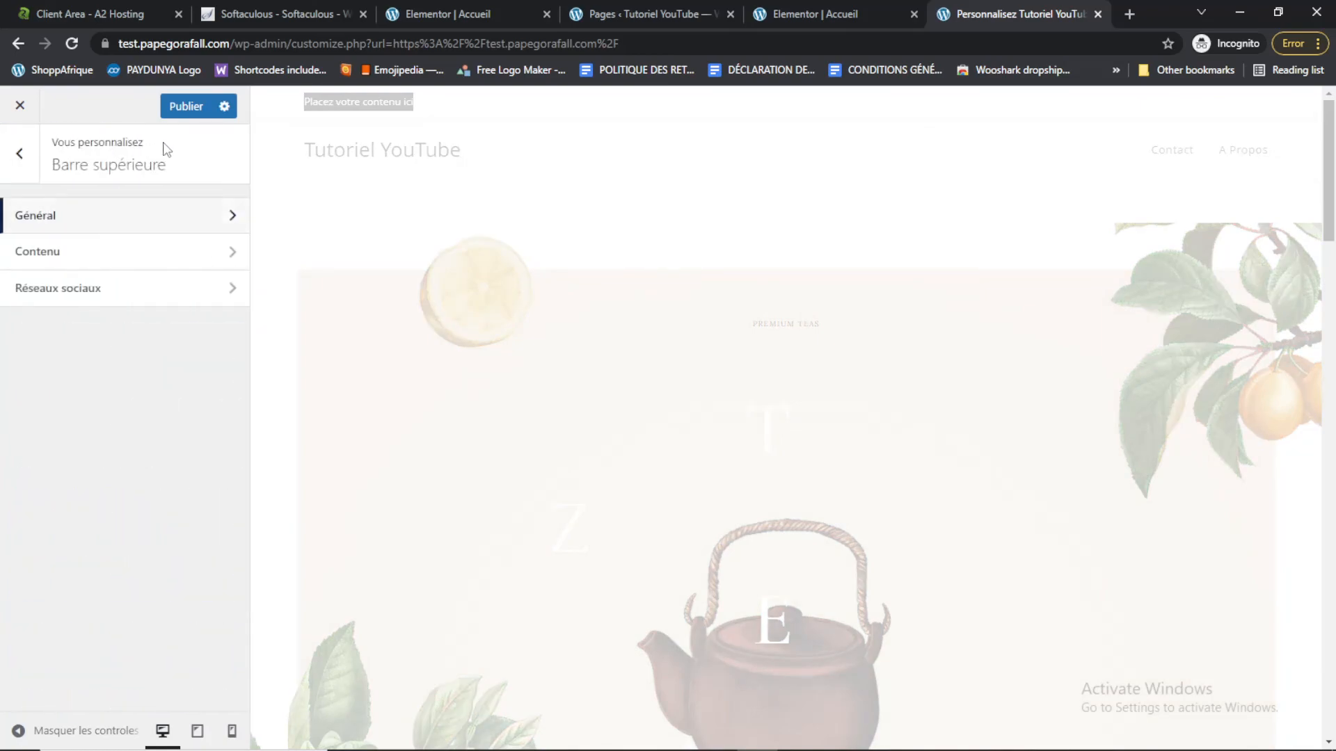
click(184, 108)
click(19, 154)
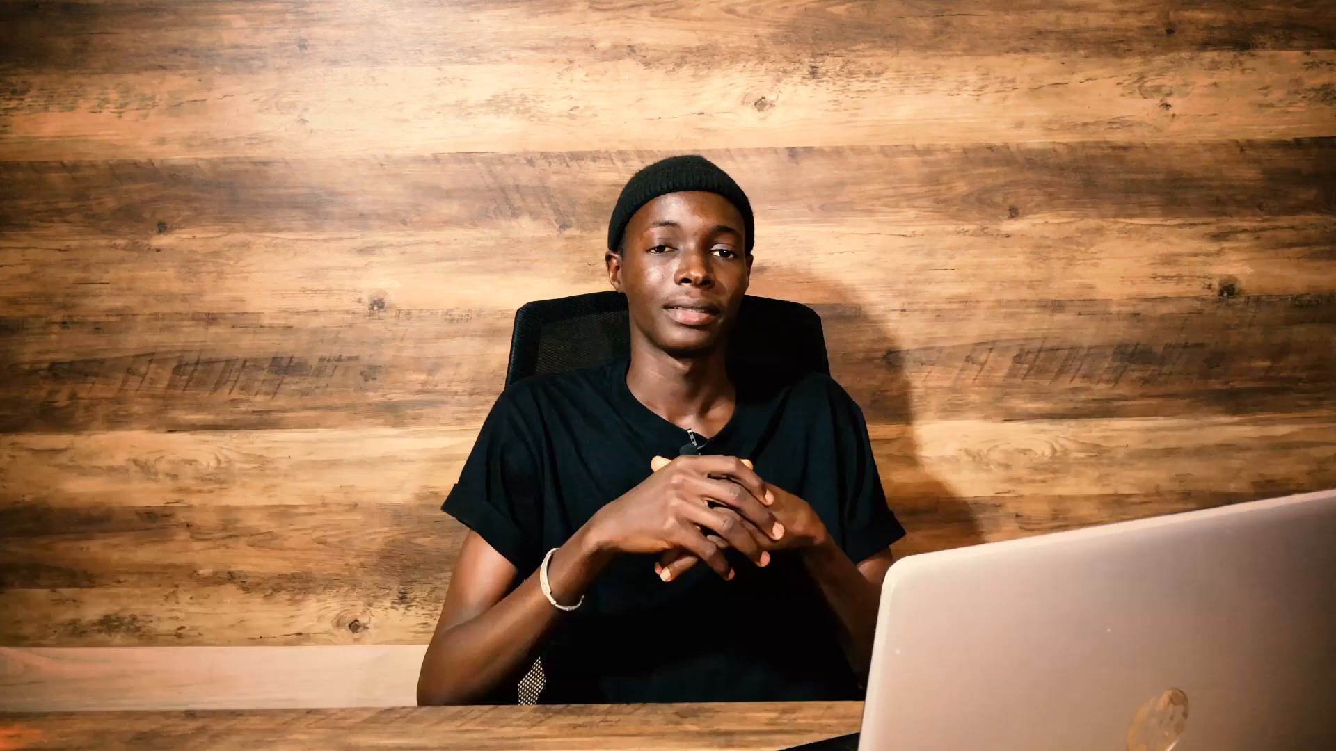